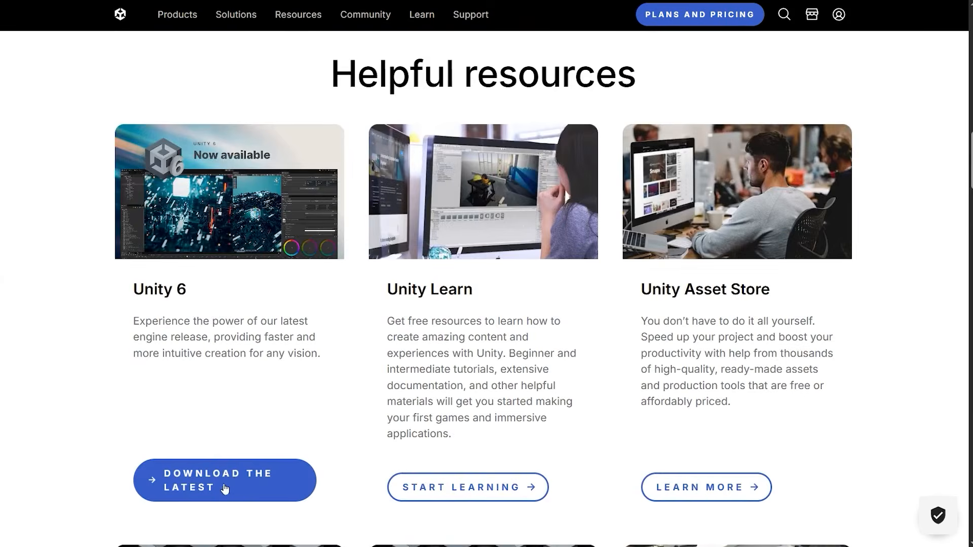
# Download the Unity Hub installer for Windows from the Unity website's Unity Personal page.
pyautogui.click(236, 491)
pyautogui.scroll(8, 423, 277)
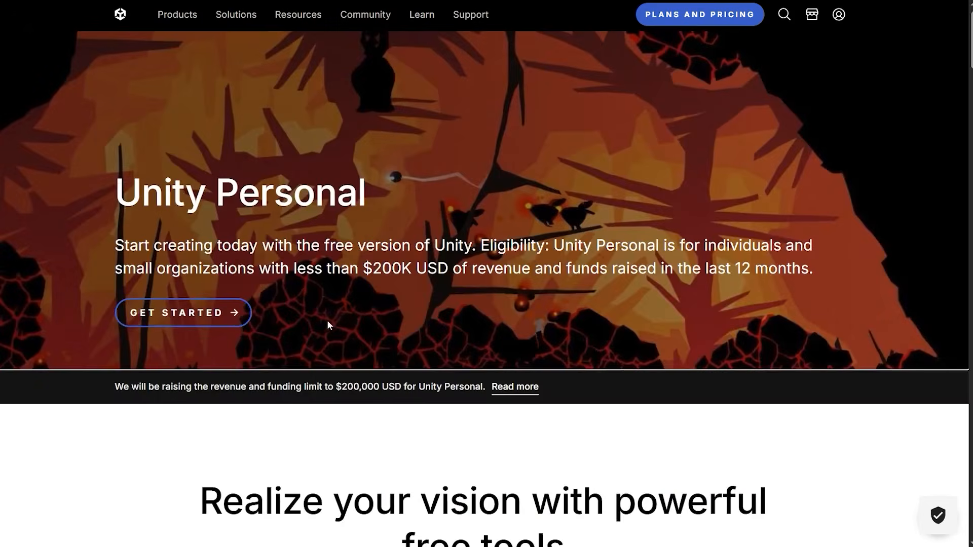
pyautogui.click(193, 313)
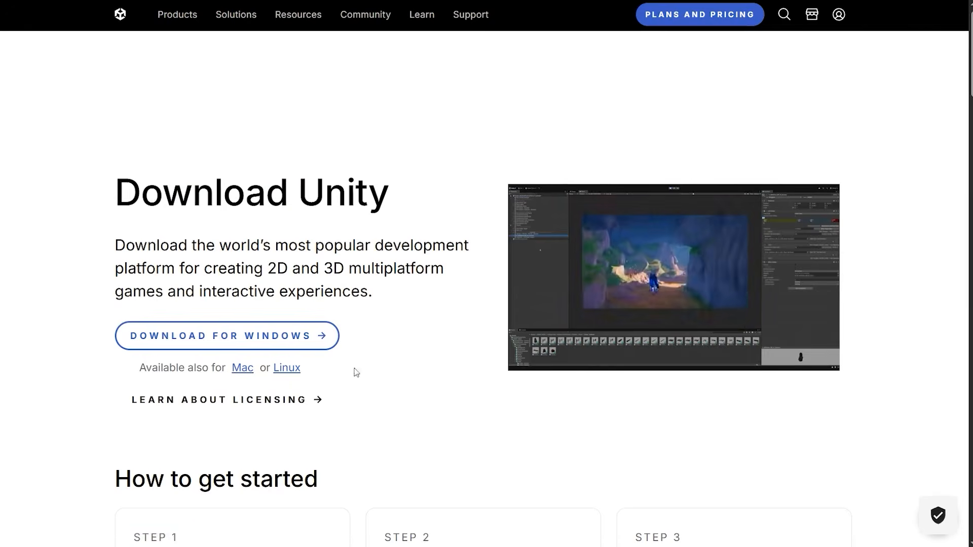
pyautogui.click(247, 339)
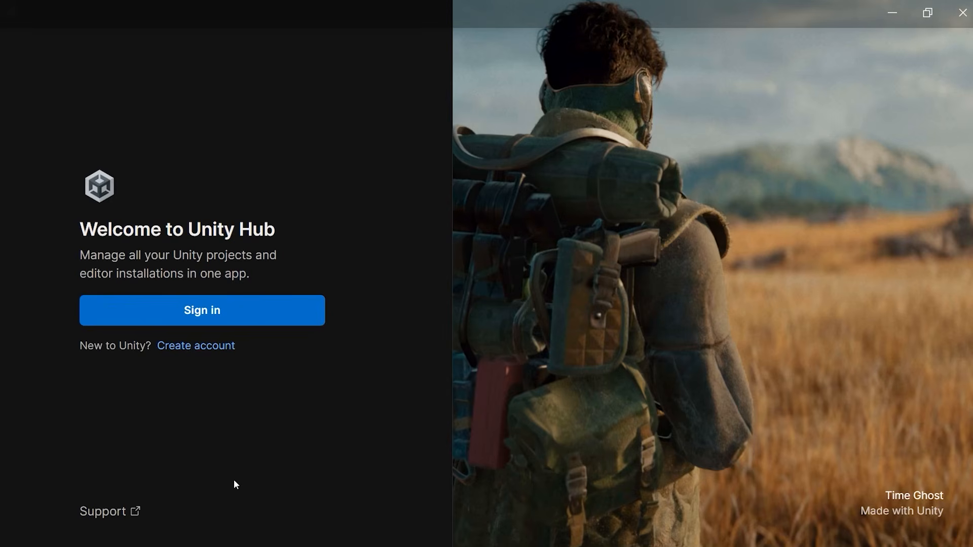
# Sign in to Unity Hub through a Google account, accepting the updated terms and the Unity Personal license.
pyautogui.click(215, 311)
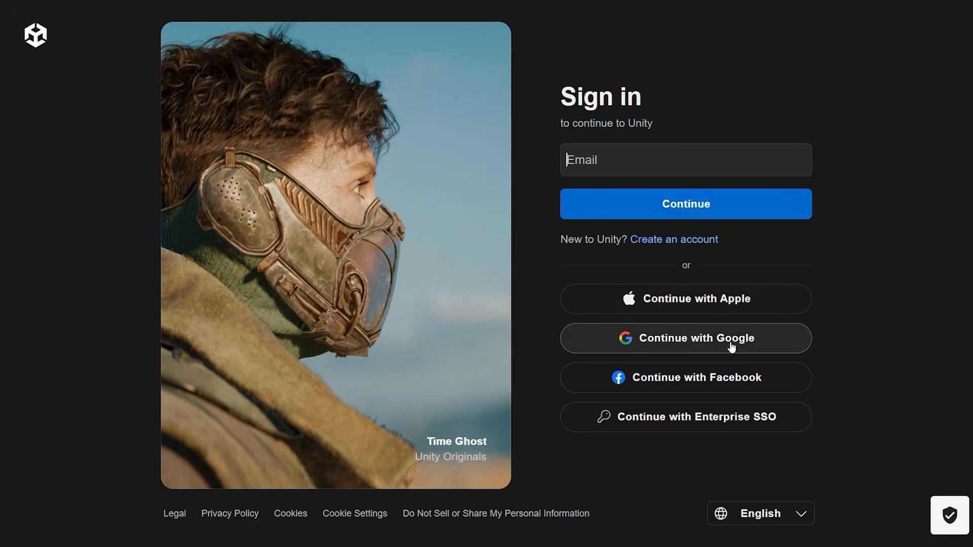
pyautogui.click(698, 338)
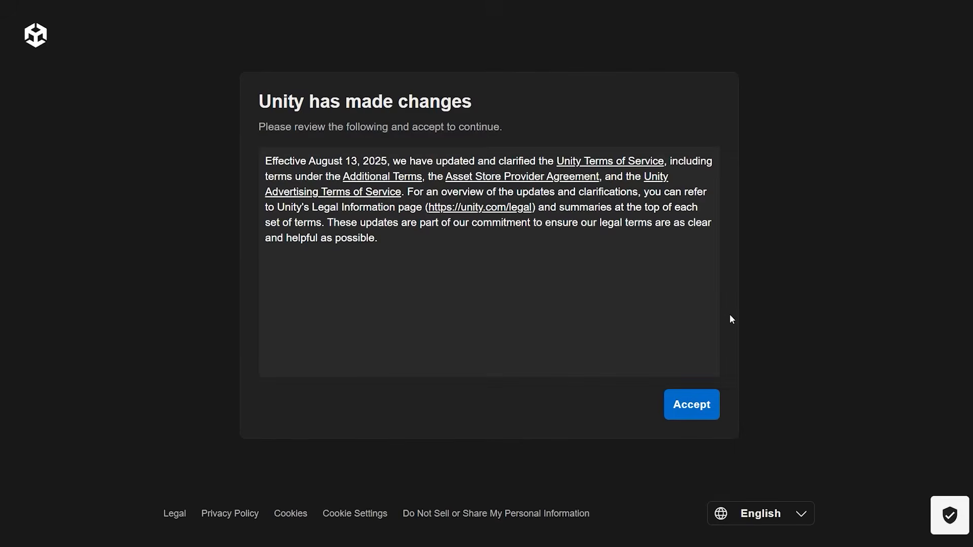
pyautogui.click(705, 404)
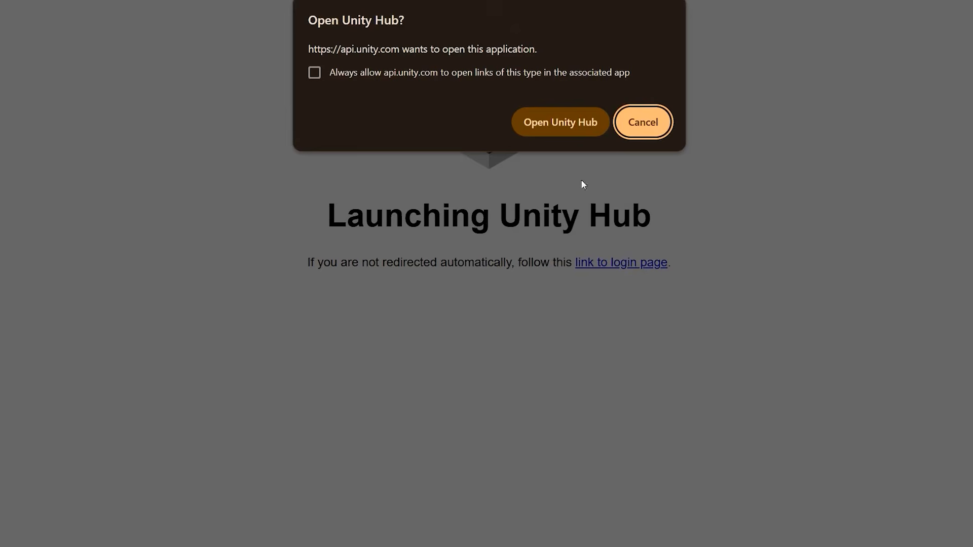
pyautogui.click(568, 126)
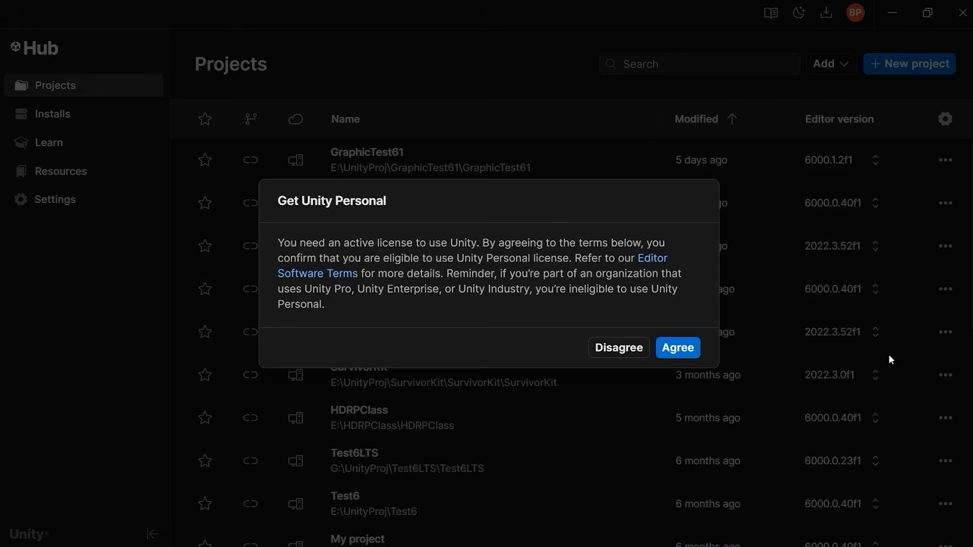
pyautogui.click(685, 355)
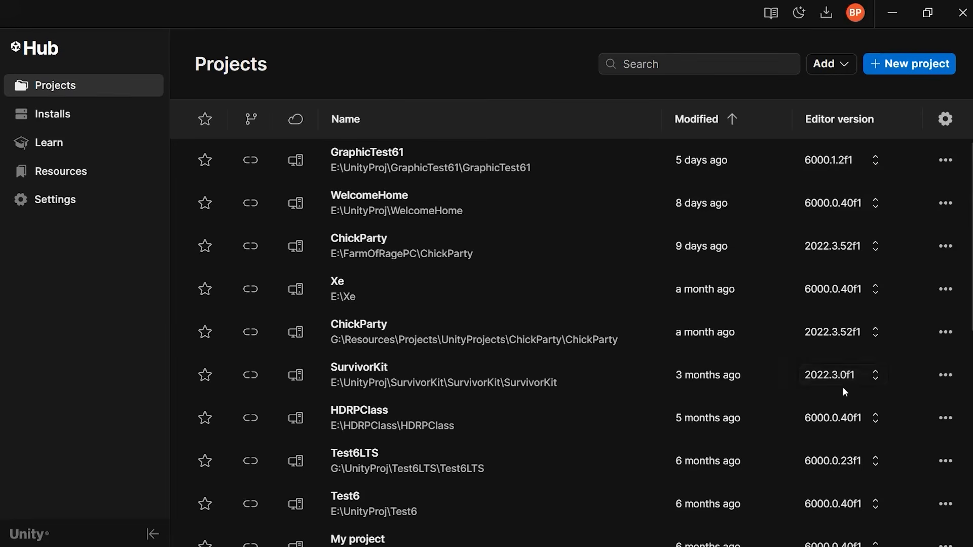
# Inspect the editor versions available for opening the SurvivorKit project without changing it.
pyautogui.click(860, 376)
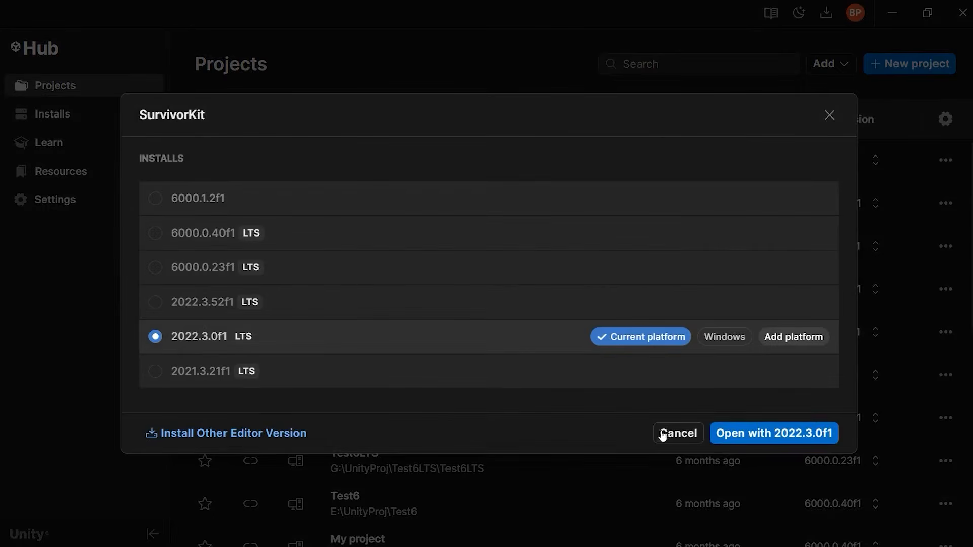
pyautogui.click(678, 435)
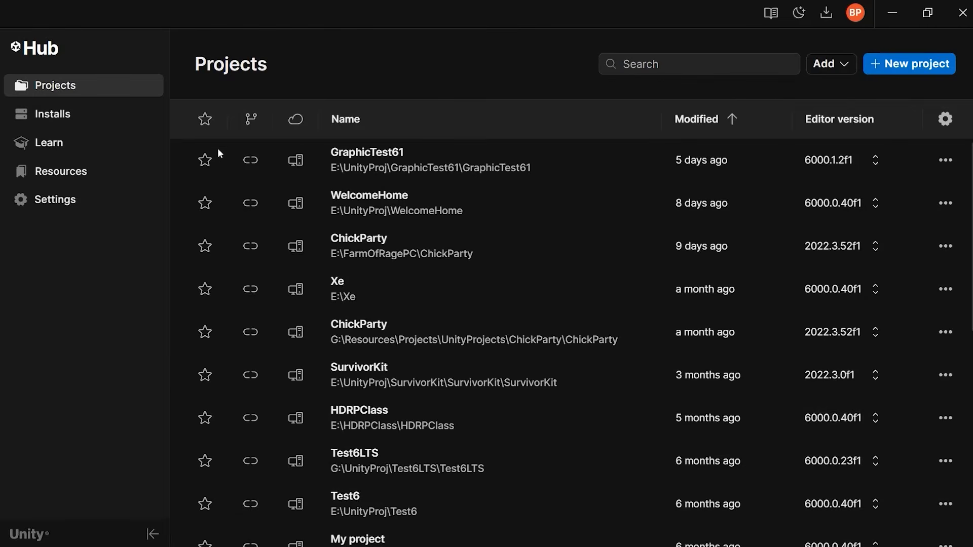
# Review the installed editors and the modules available to add for Unity 6.1 (6000.1.2f1).
pyautogui.click(78, 114)
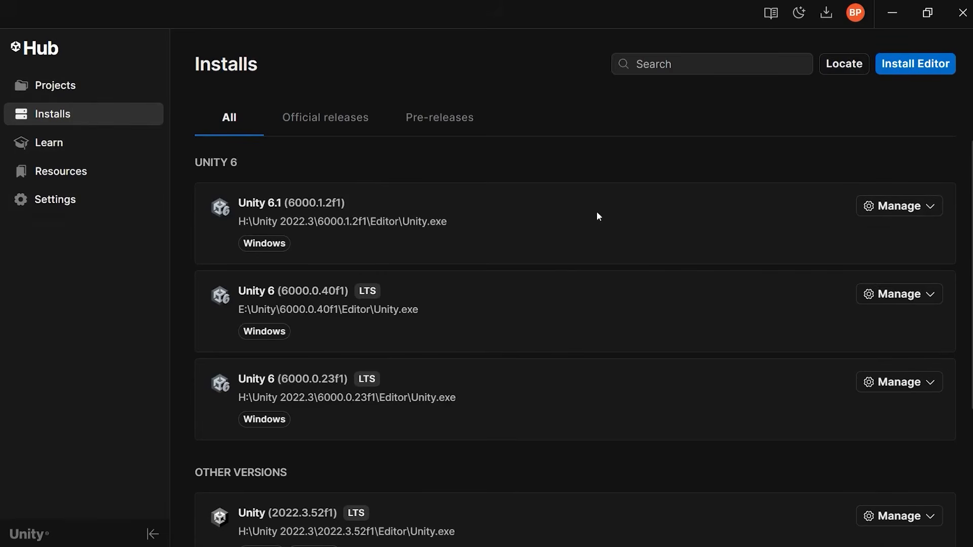
pyautogui.click(911, 211)
pyautogui.click(830, 234)
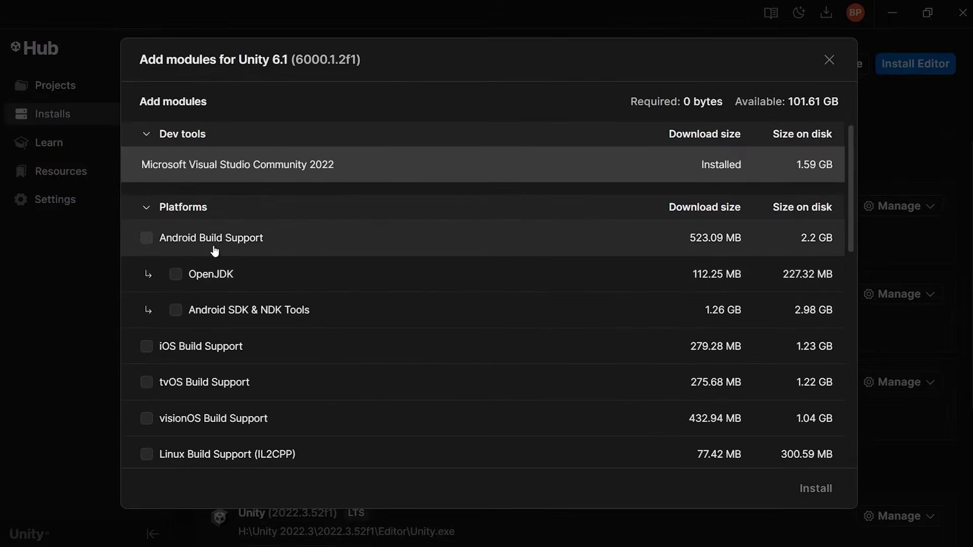
pyautogui.scroll(-5, 215, 250)
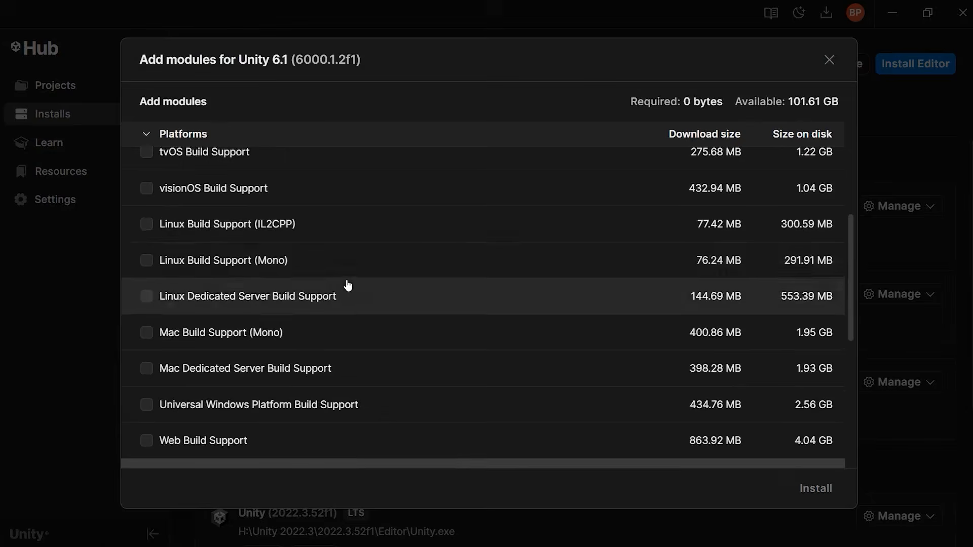
pyautogui.scroll(-2, 263, 317)
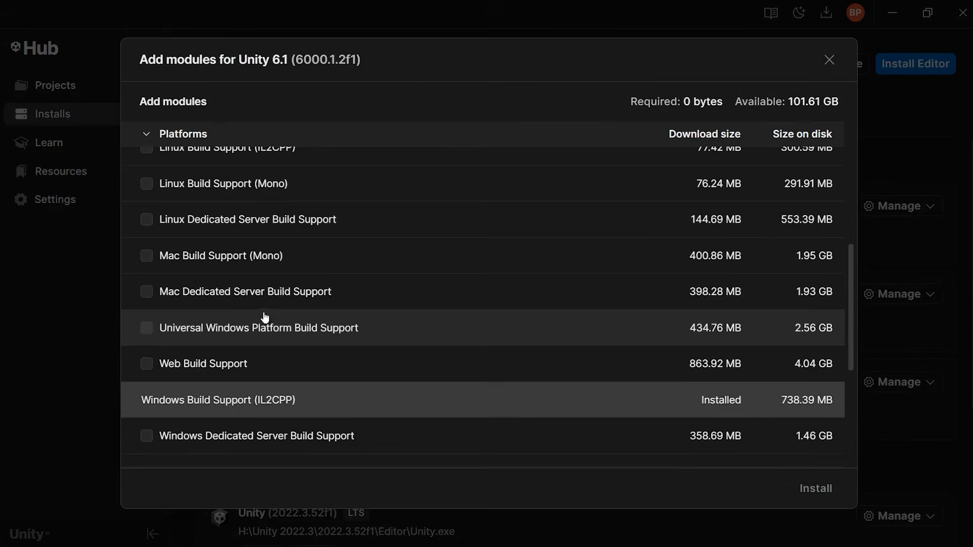
pyautogui.scroll(2, 265, 315)
pyautogui.scroll(2, 272, 309)
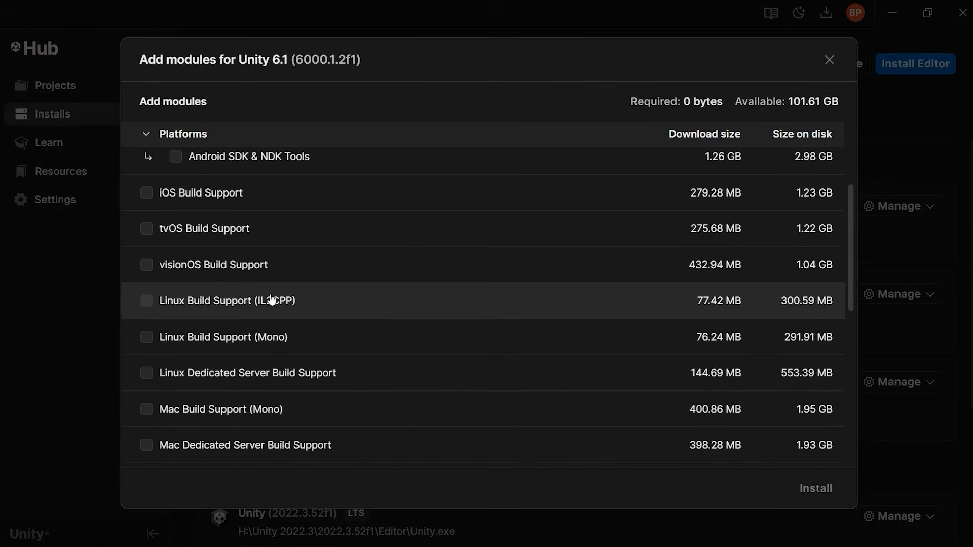
pyautogui.scroll(-5, 355, 299)
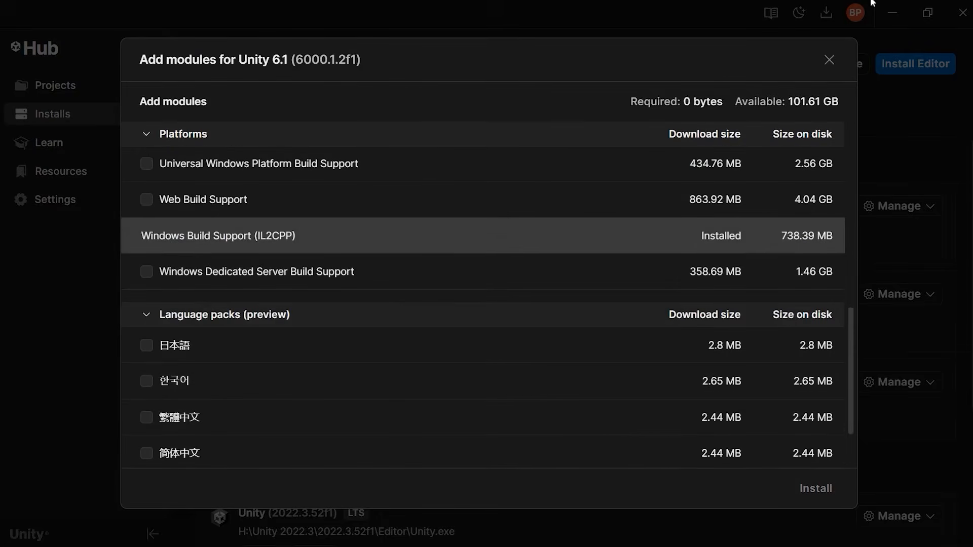
pyautogui.click(829, 60)
pyautogui.click(897, 207)
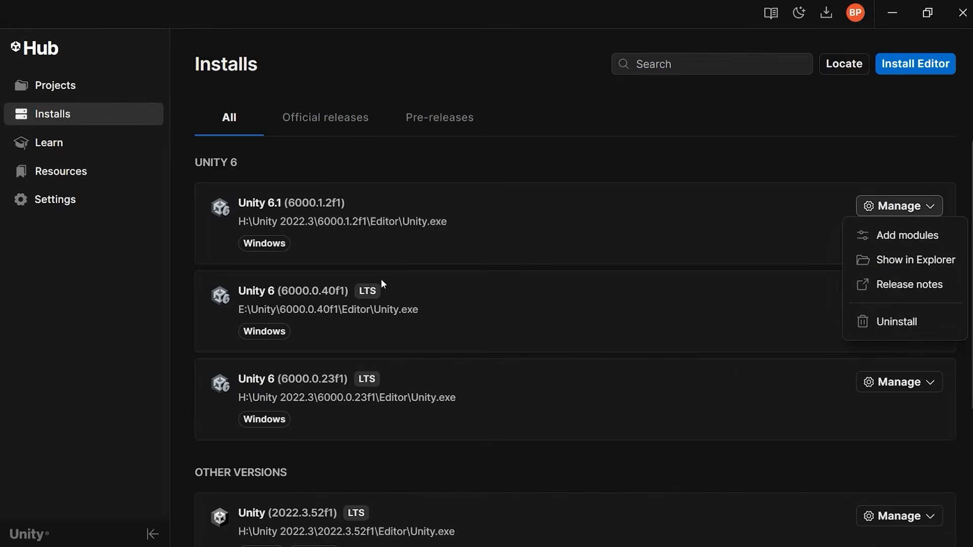
pyautogui.click(874, 136)
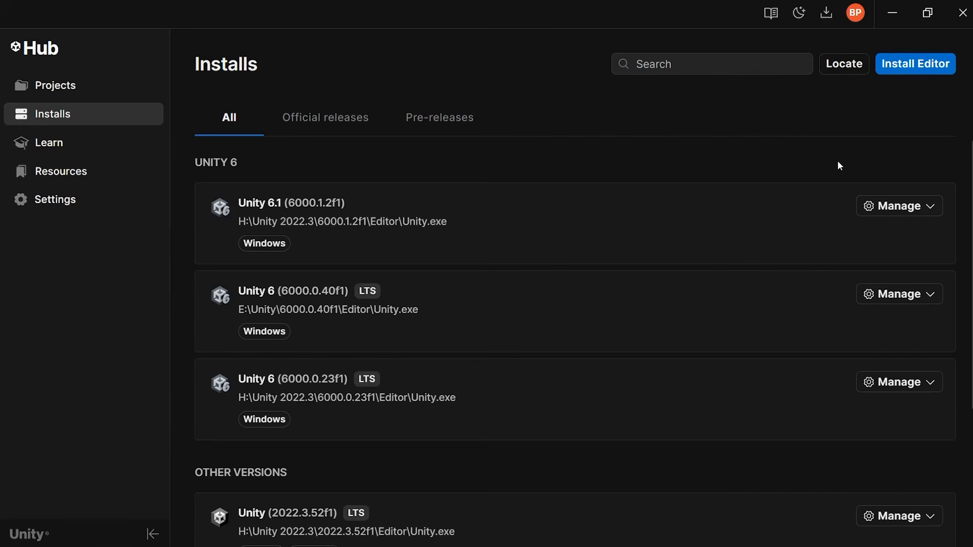
# View the official editor releases offered for installation without installing any.
pyautogui.click(916, 68)
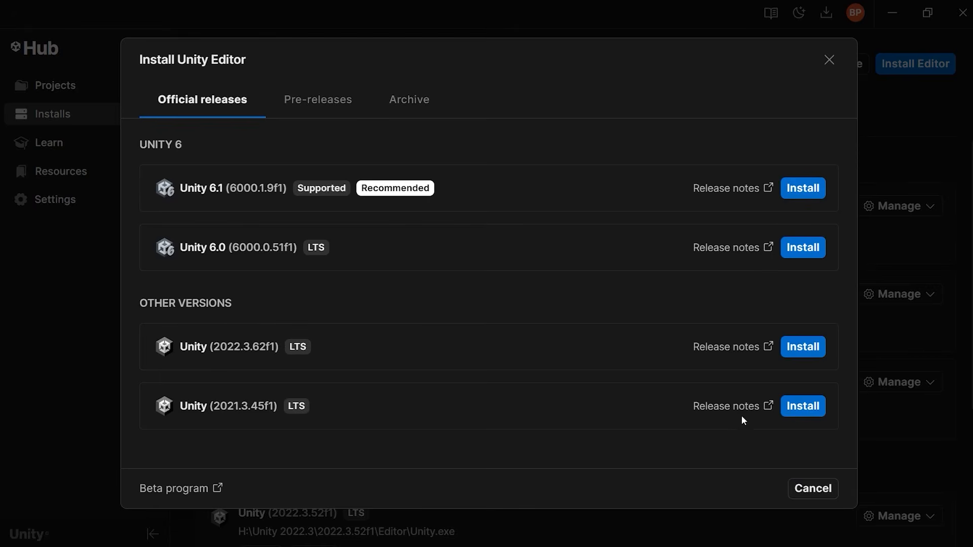
pyautogui.click(801, 492)
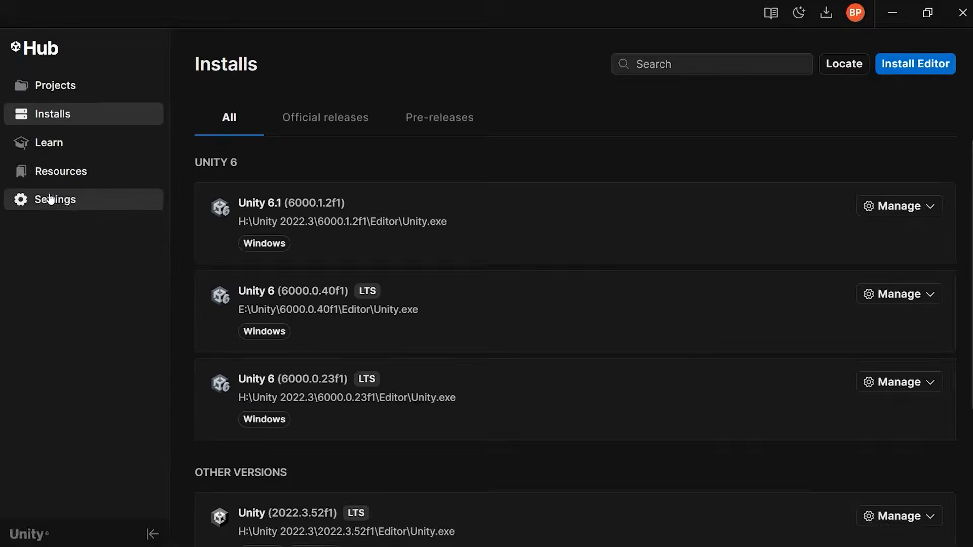
# Check the Hub's project location and the editor installs and downloads location settings.
pyautogui.click(68, 202)
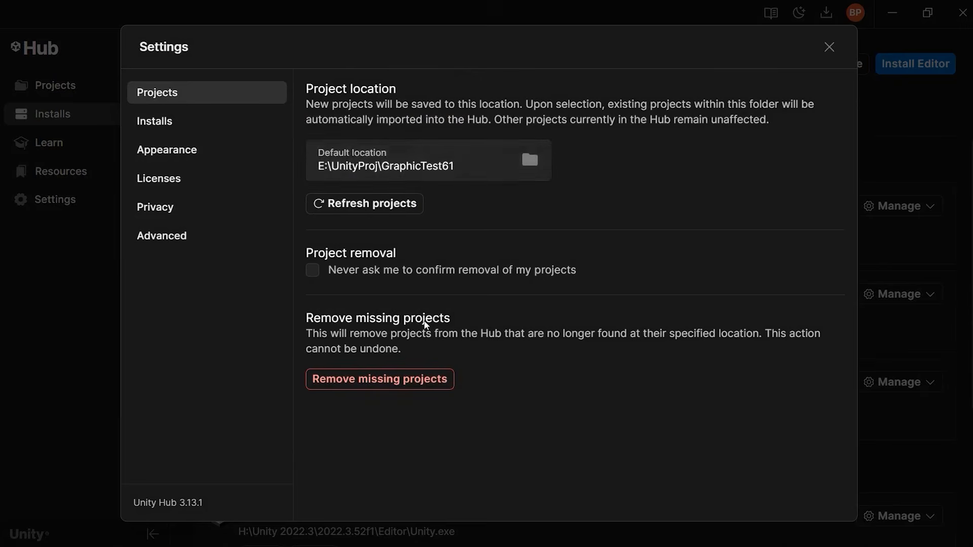
pyautogui.click(203, 125)
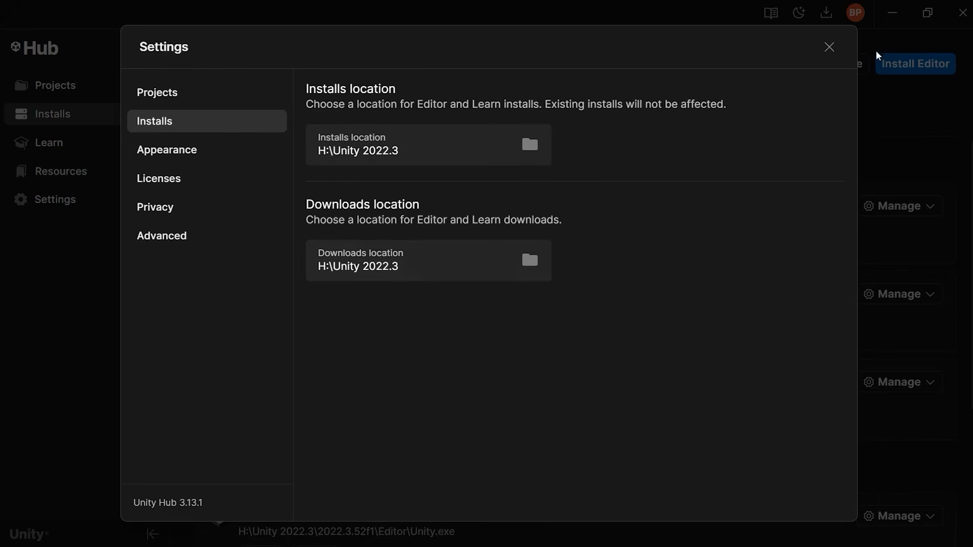
pyautogui.click(836, 48)
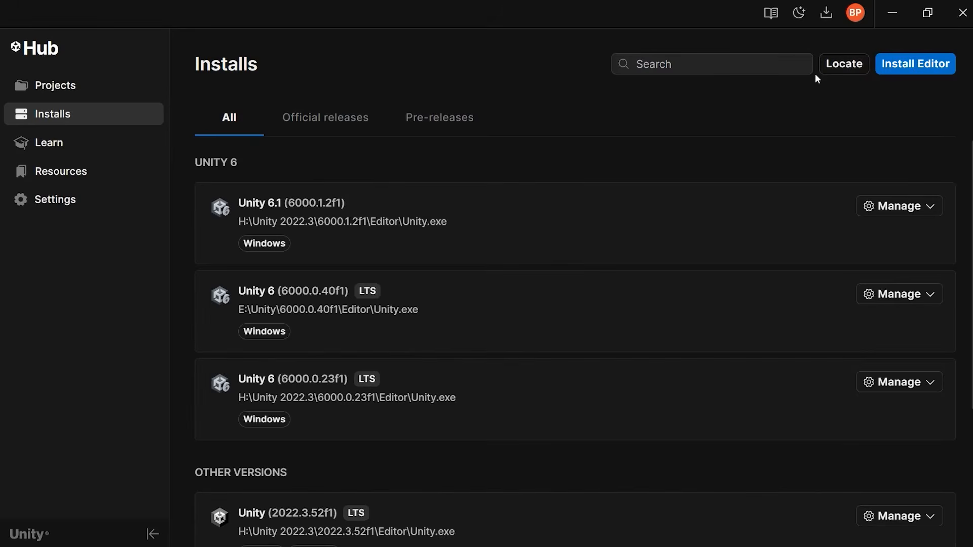
# Browse the Learn section and the options for adding an existing project from disk or repository.
pyautogui.click(51, 85)
pyautogui.click(61, 143)
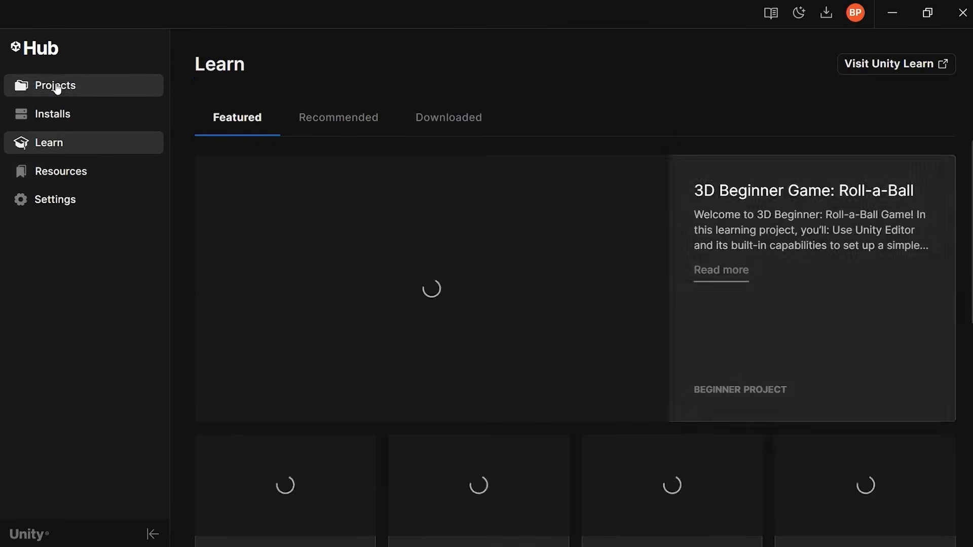
pyautogui.click(57, 90)
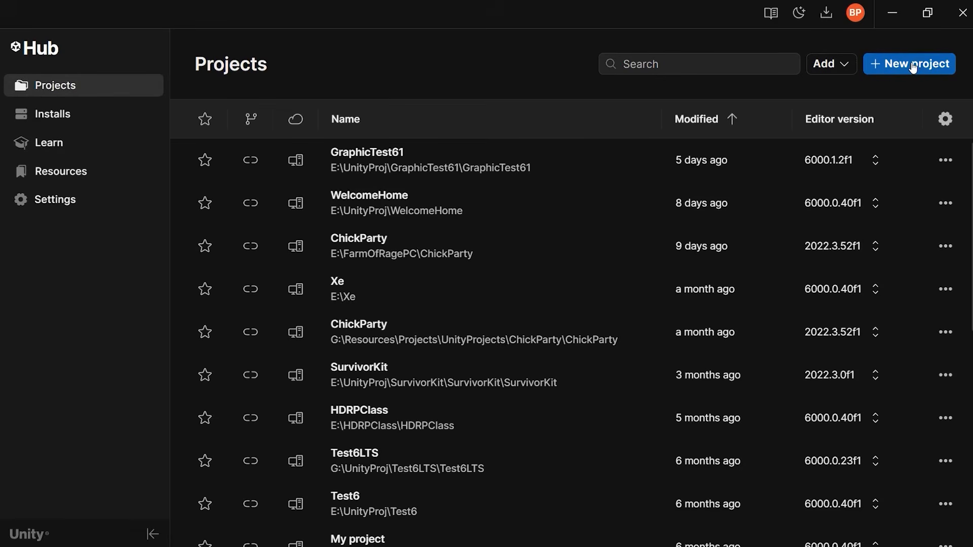
pyautogui.click(839, 70)
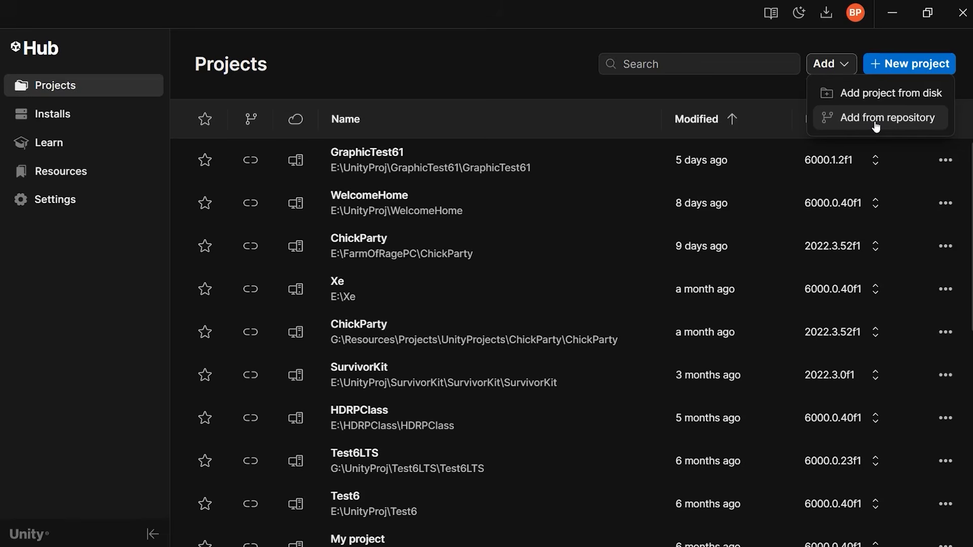
pyautogui.click(902, 39)
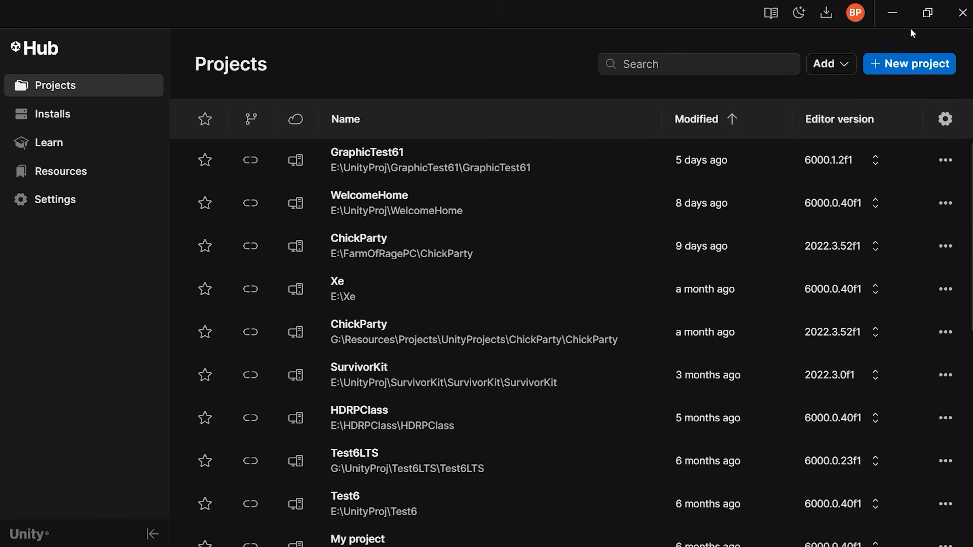
# Open the new project page and review the editor versions available, keeping 6000.0.40f1 LTS.
pyautogui.click(911, 64)
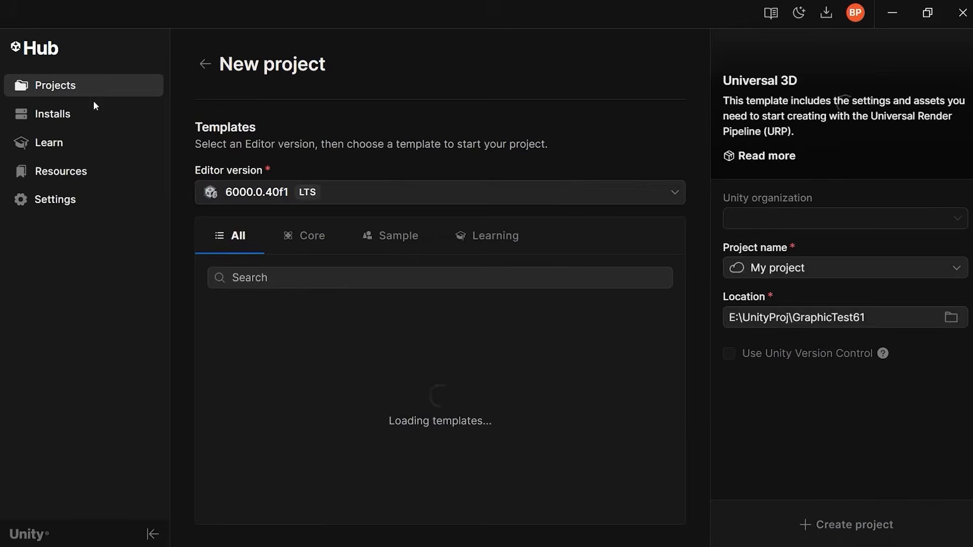
pyautogui.click(81, 89)
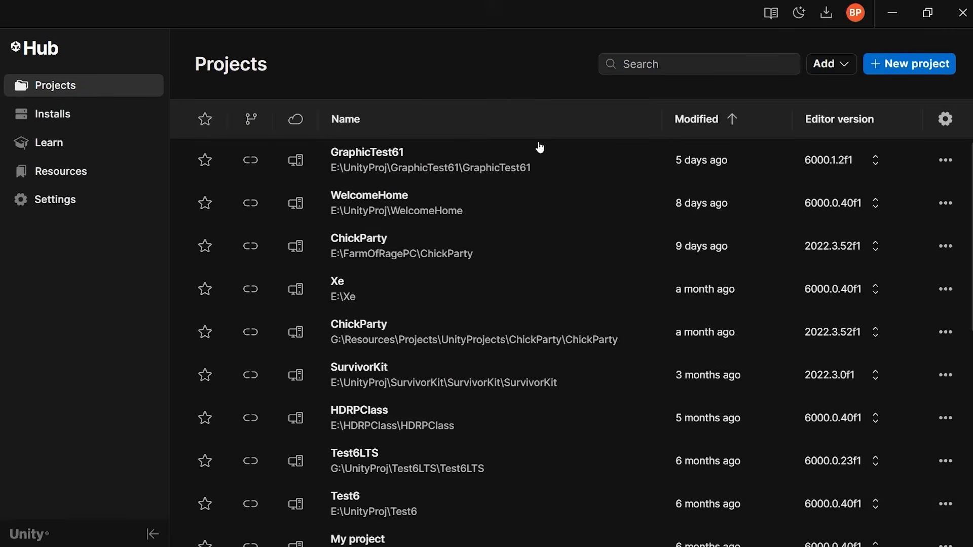
pyautogui.click(899, 74)
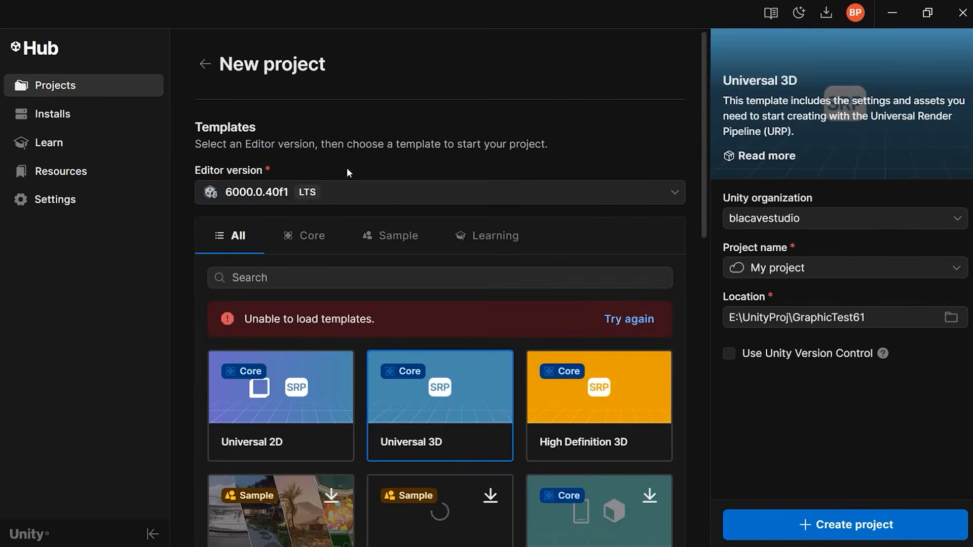
pyautogui.click(304, 190)
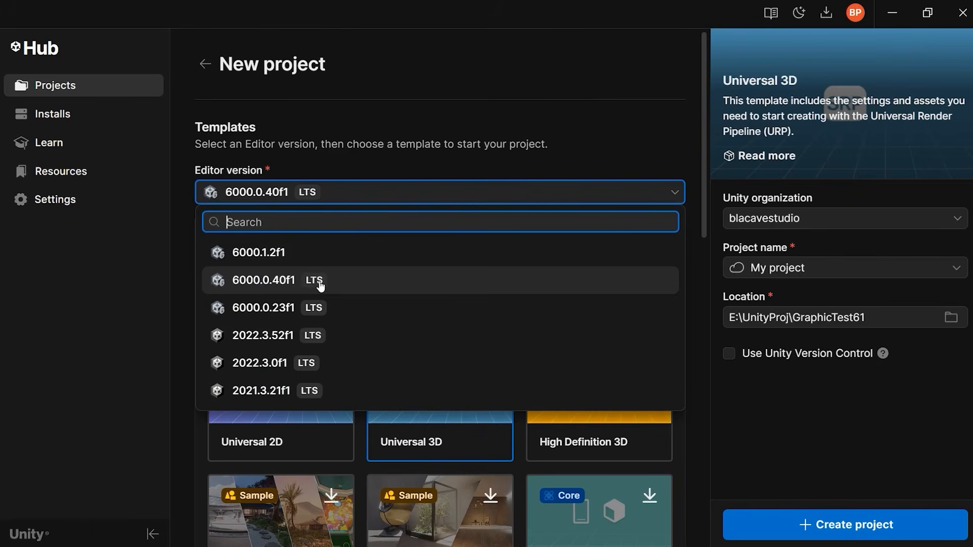
pyautogui.click(420, 126)
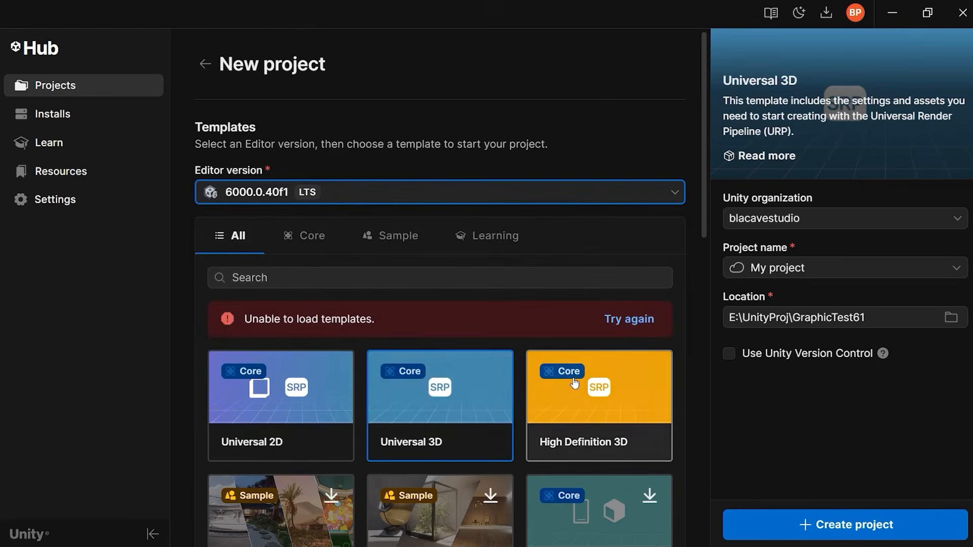
# Browse the full list of project templates for the selected editor version.
pyautogui.scroll(-5, 576, 374)
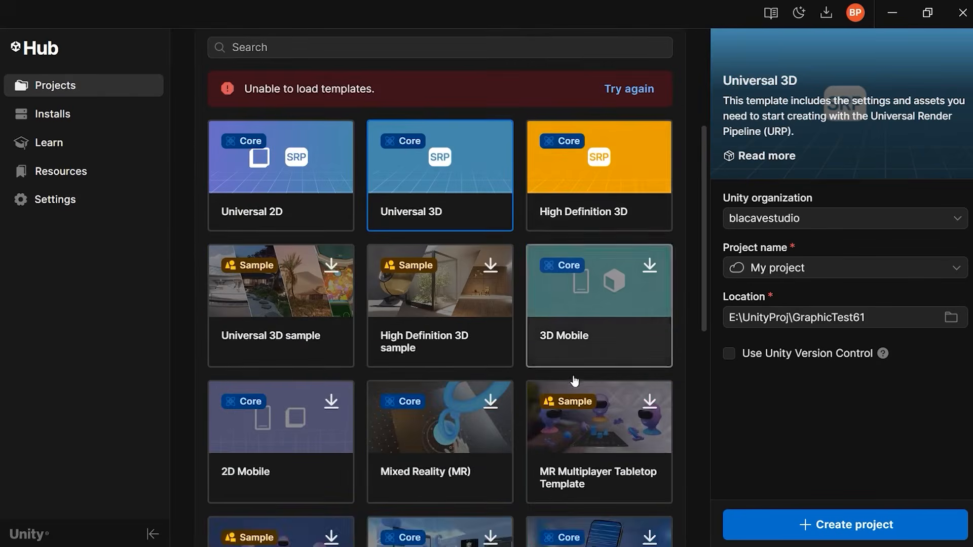
pyautogui.scroll(2, 602, 377)
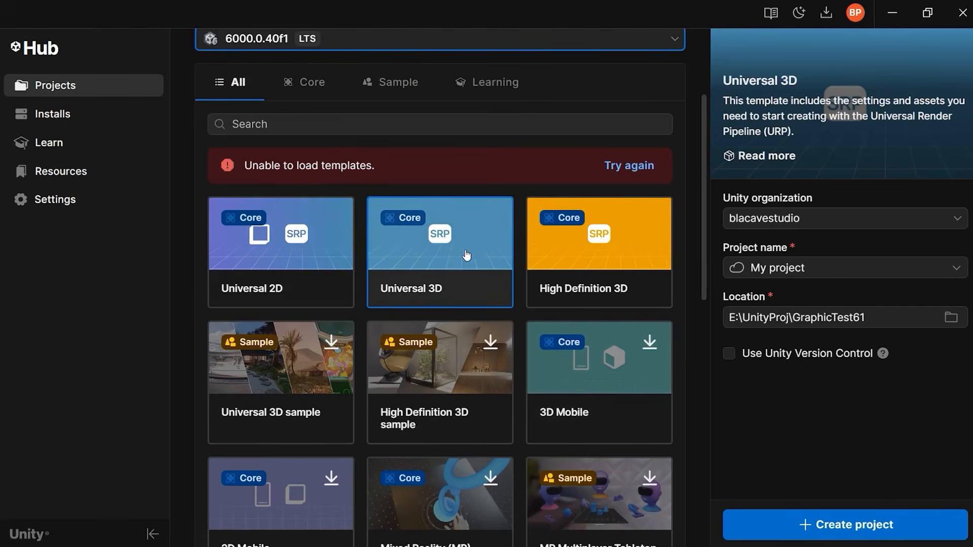
pyautogui.scroll(-3, 465, 257)
pyautogui.scroll(-2, 511, 294)
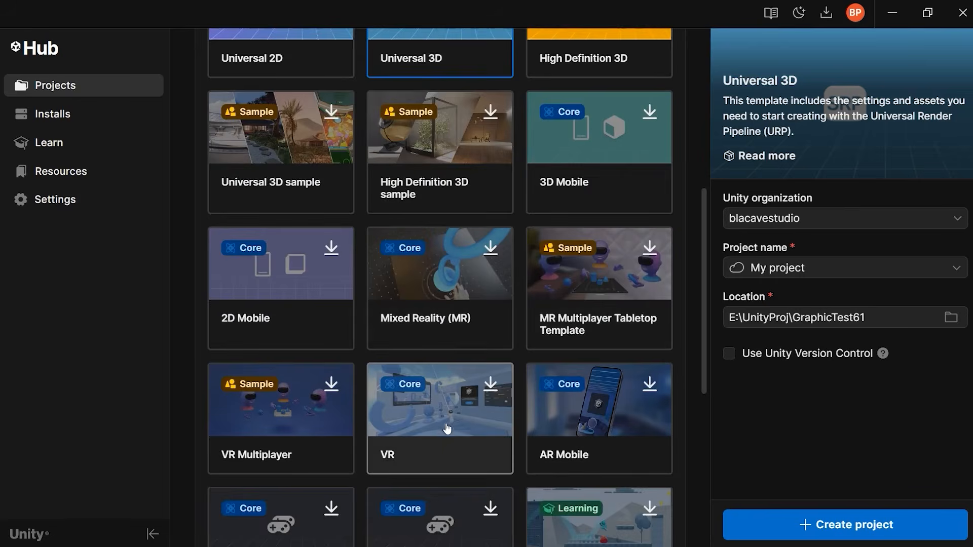
pyautogui.scroll(-3, 524, 460)
pyautogui.scroll(-4, 634, 424)
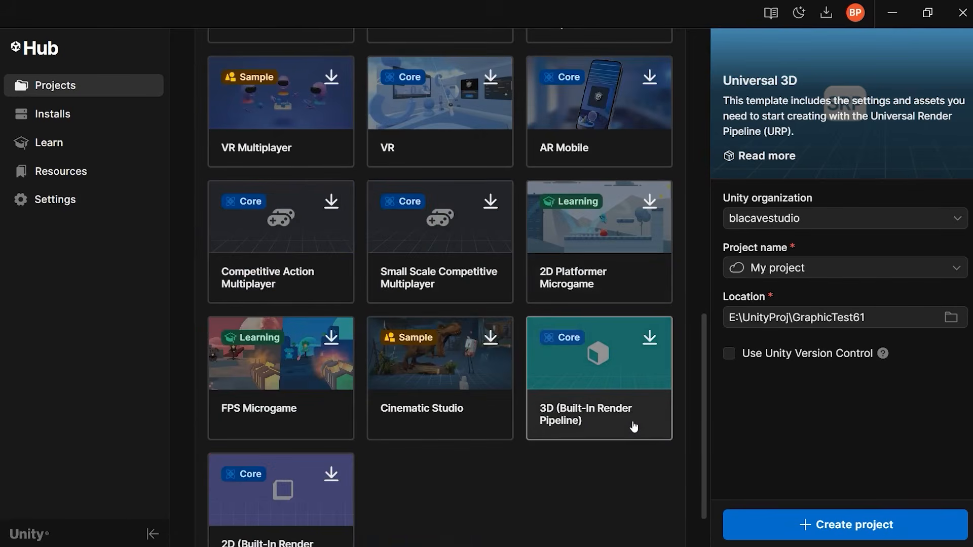
pyautogui.scroll(1, 633, 426)
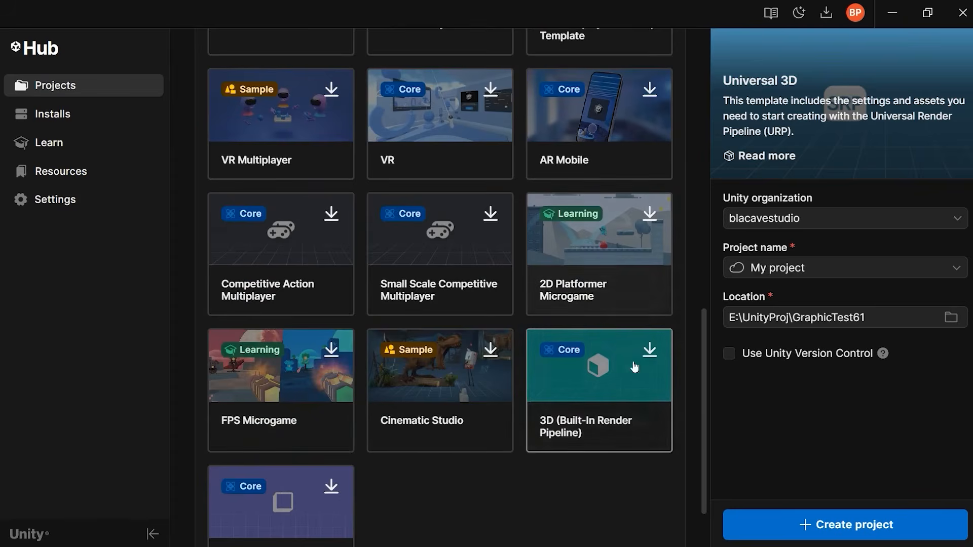
pyautogui.scroll(4, 639, 419)
pyautogui.scroll(3, 610, 400)
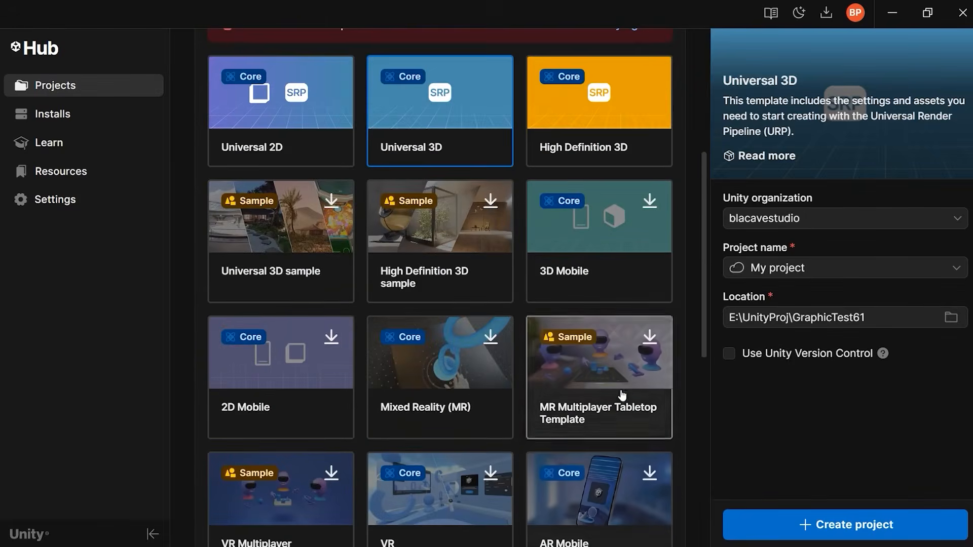
pyautogui.scroll(5, 690, 332)
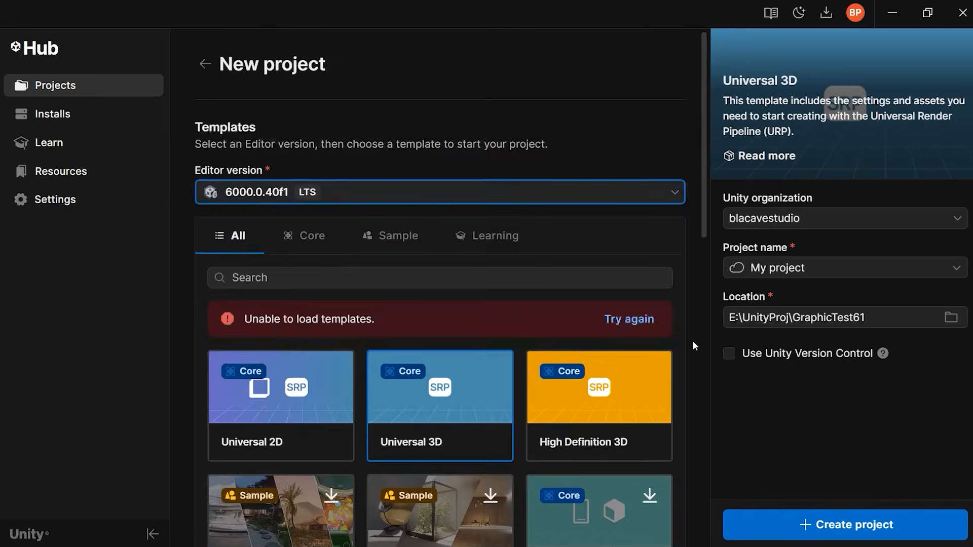
pyautogui.scroll(-2, 691, 355)
pyautogui.scroll(2, 691, 368)
pyautogui.scroll(-1, 684, 386)
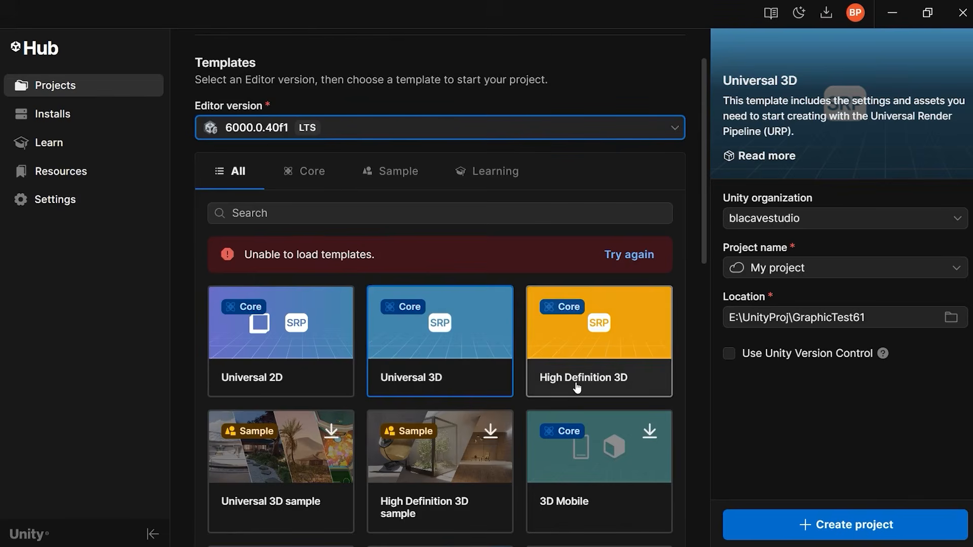
pyautogui.scroll(-10, 608, 393)
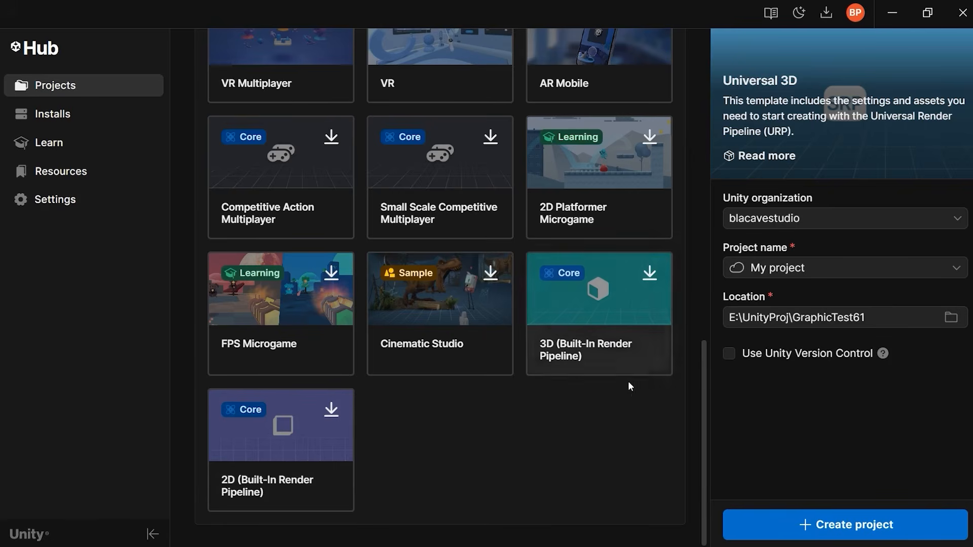
pyautogui.scroll(10, 683, 401)
pyautogui.scroll(-2, 698, 422)
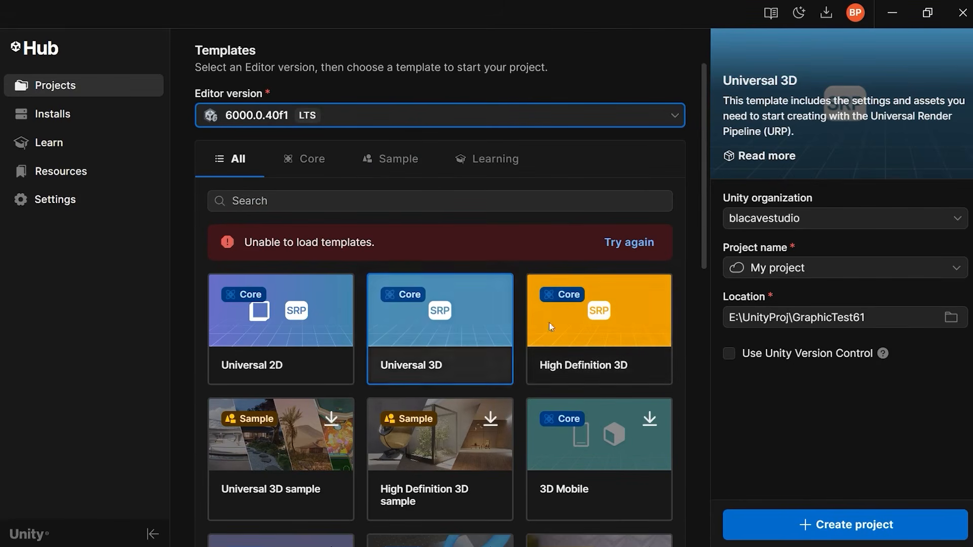
pyautogui.scroll(-5, 696, 421)
pyautogui.scroll(-3, 674, 420)
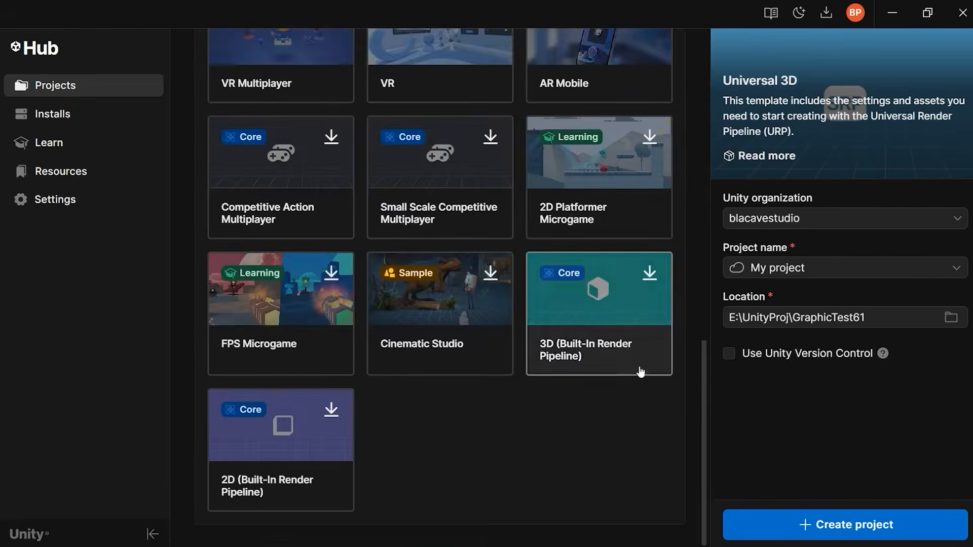
pyautogui.scroll(9, 668, 388)
pyautogui.scroll(-2, 669, 394)
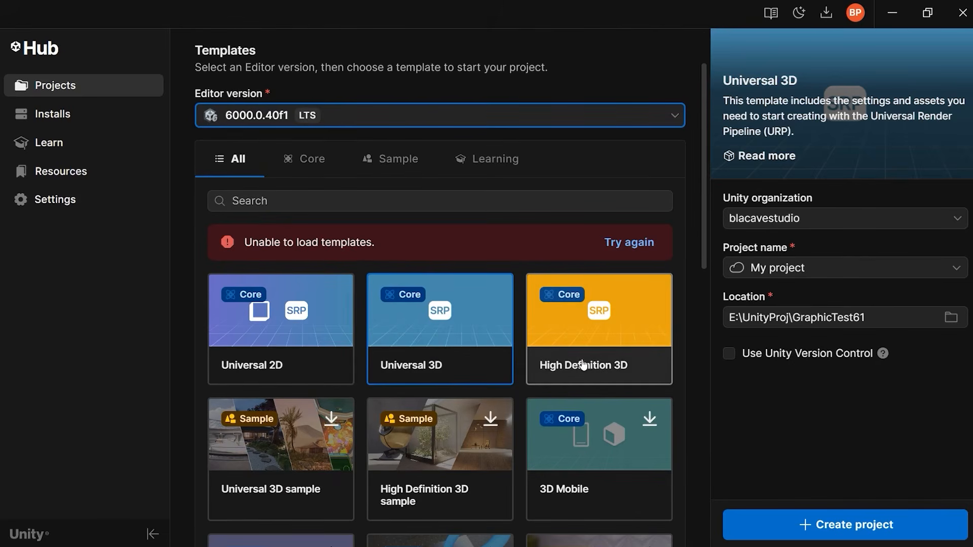
# Choose the High Definition 3D template and name a new local project UnityBeginnerCourse.
pyautogui.click(662, 357)
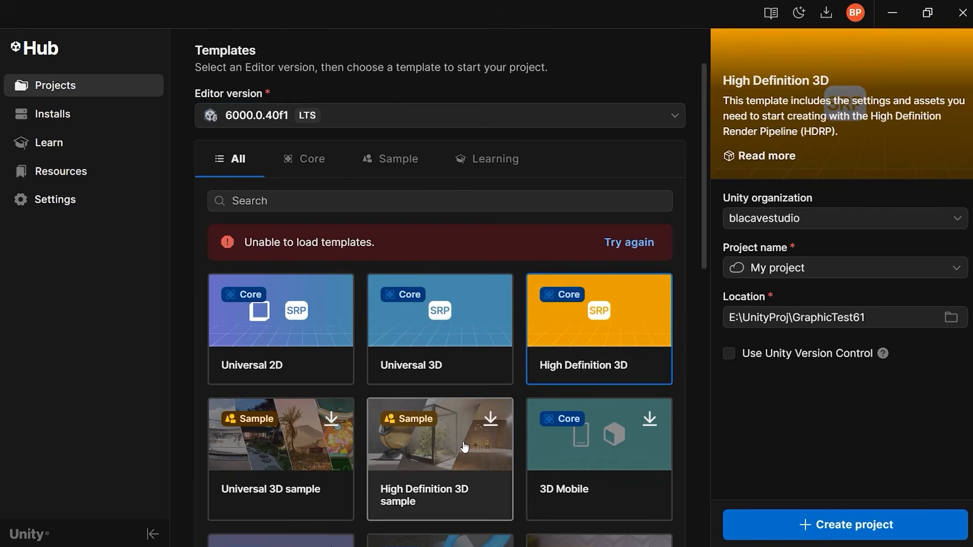
pyautogui.scroll(2, 695, 333)
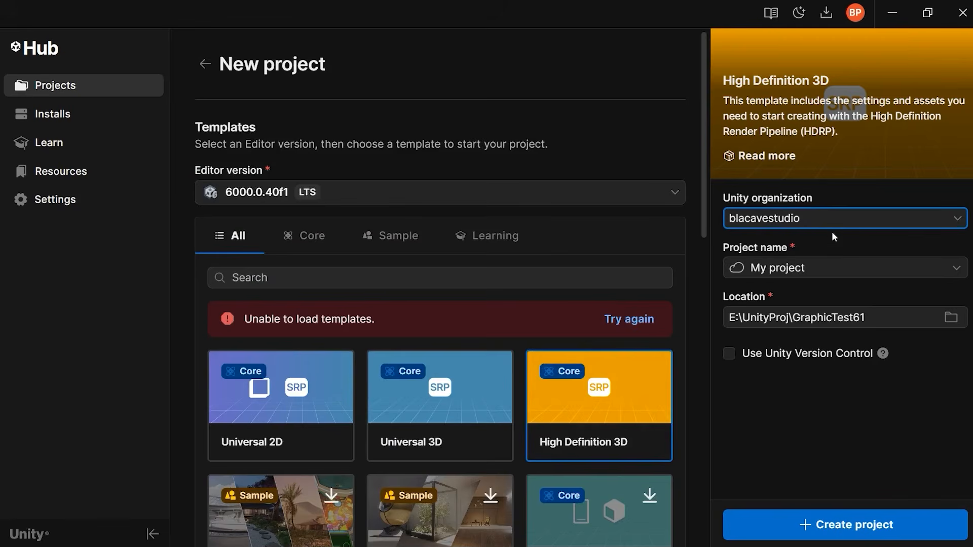
pyautogui.click(834, 265)
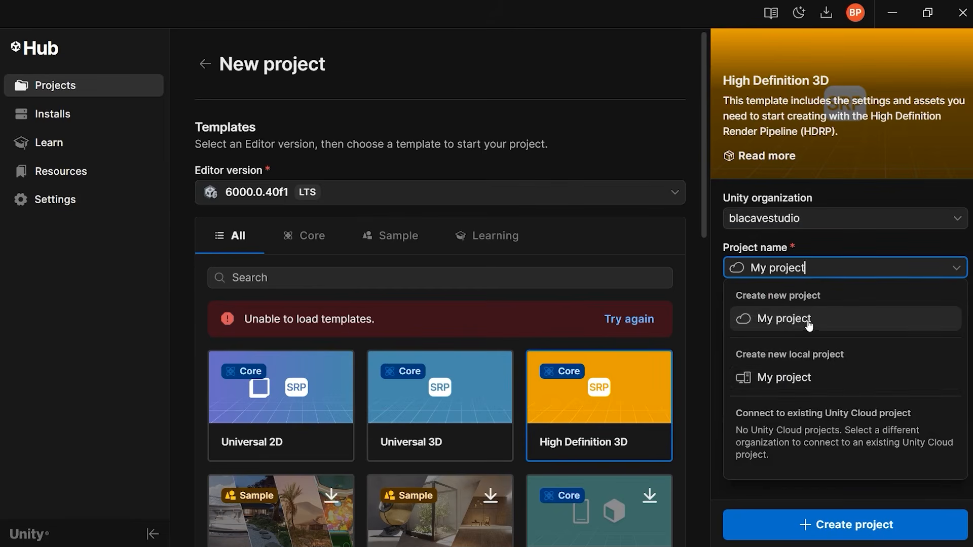
pyautogui.click(802, 385)
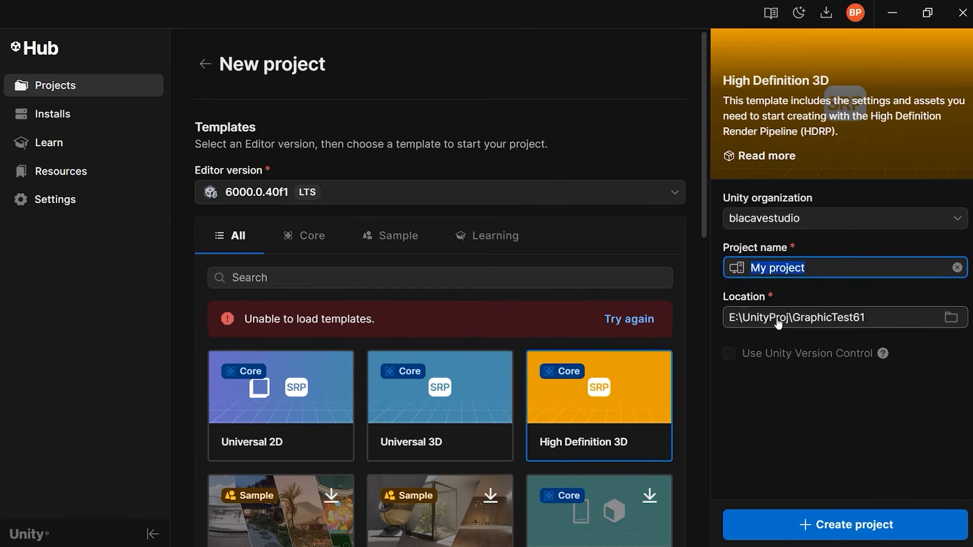
pyautogui.press('BackSpace')
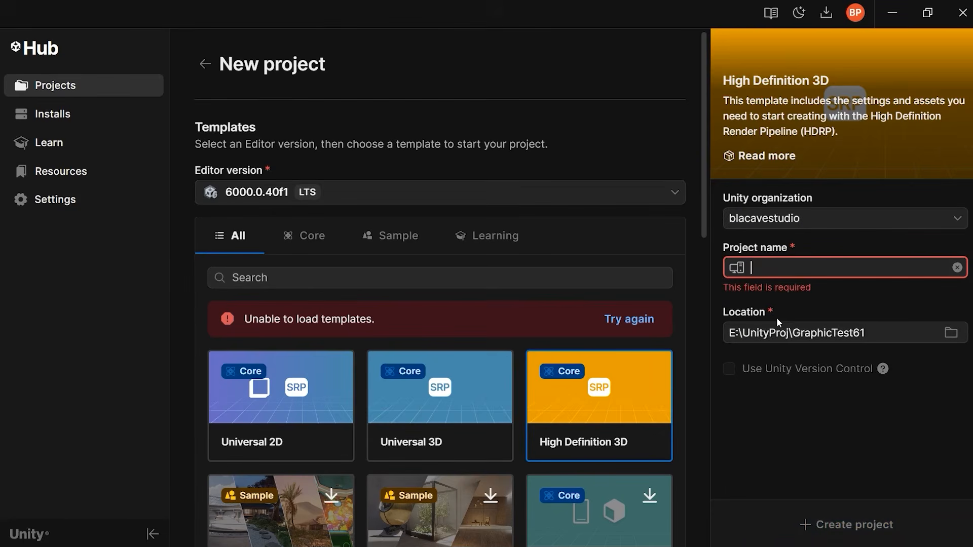
pyautogui.write('UnityCourse')
pyautogui.press('Left')
pyautogui.press('Left')
pyautogui.press('Left')
pyautogui.press('Left')
pyautogui.press('Left')
pyautogui.press('Left')
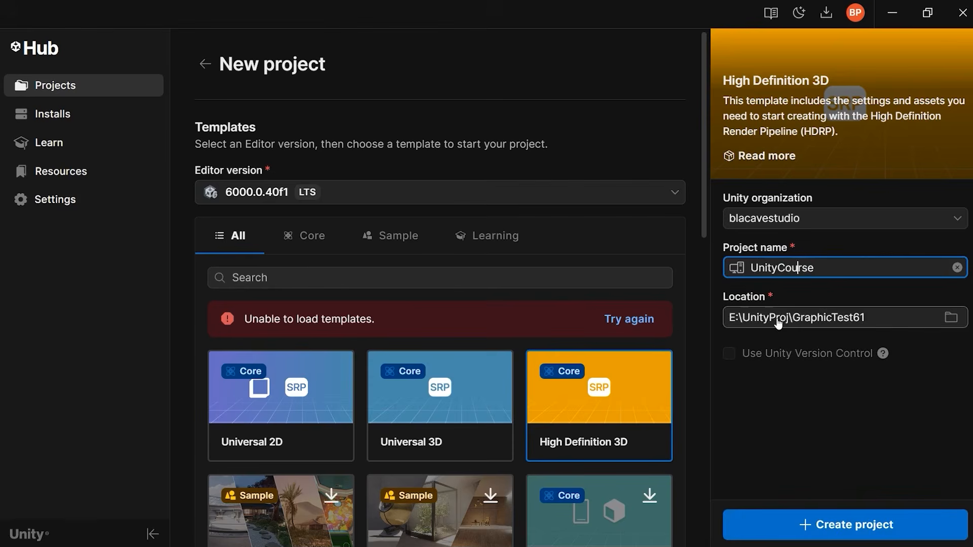
pyautogui.write('Begi')
pyautogui.press('BackSpace')
pyautogui.write('ginner')
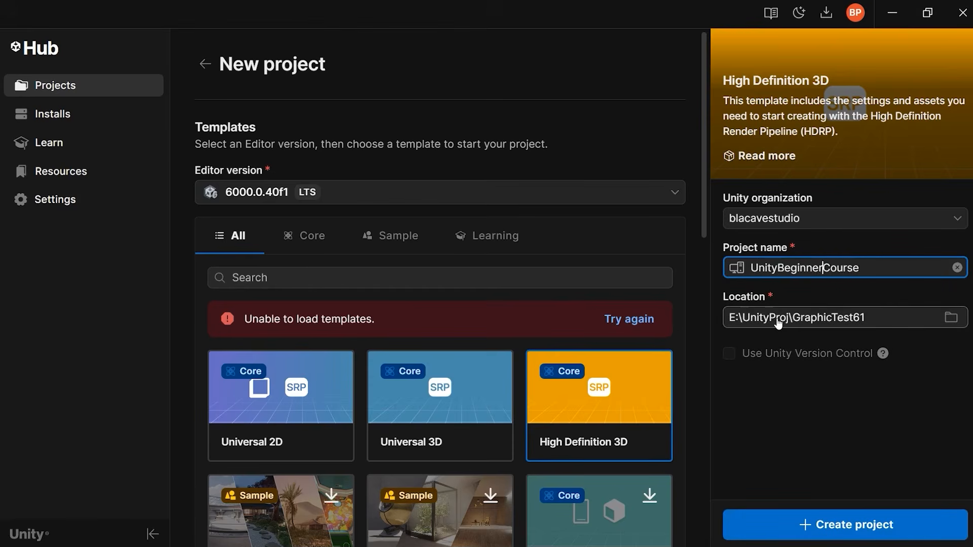
pyautogui.press('End')
# Create a folder UnityBeginnerCourse inside E:\UnityProj and select it as the project location.
pyautogui.click(816, 323)
pyautogui.click(178, 111)
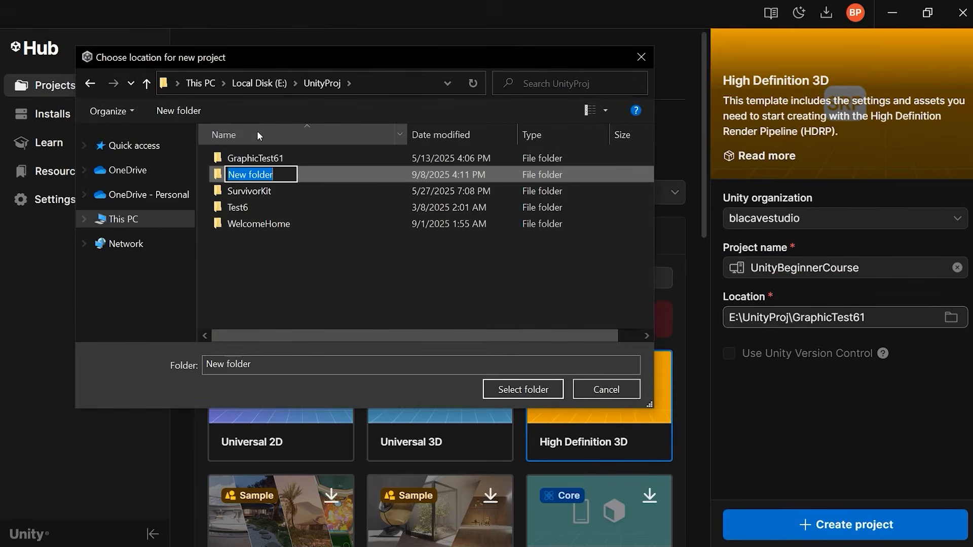
pyautogui.write('Unuity')
pyautogui.press('BackSpace')
pyautogui.write('ity')
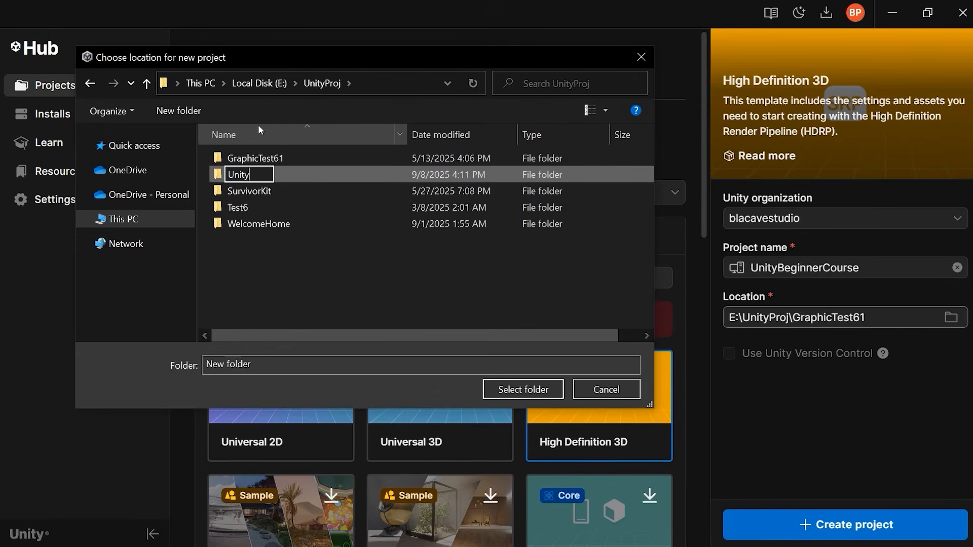
pyautogui.write('BeginnerCourse')
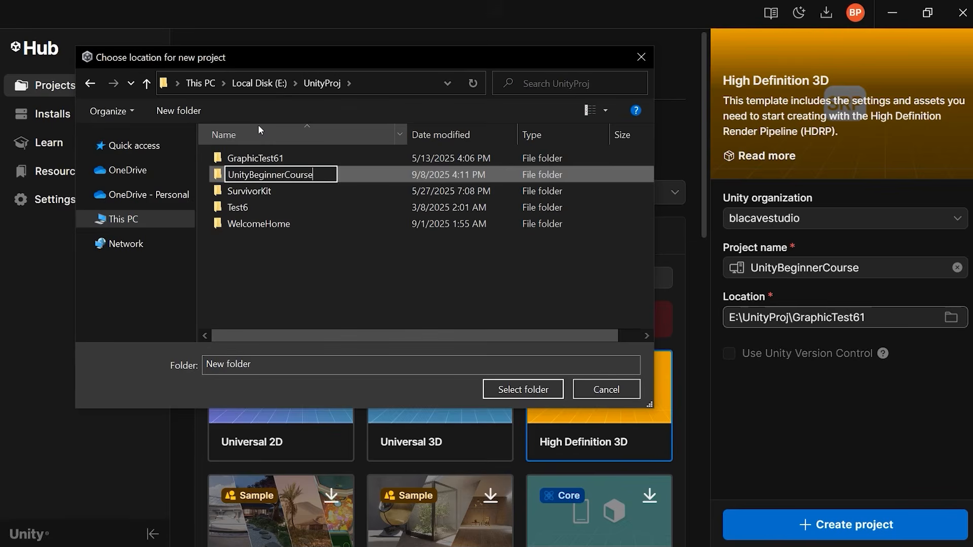
pyautogui.press('Return')
pyautogui.press('Return')
pyautogui.click(540, 386)
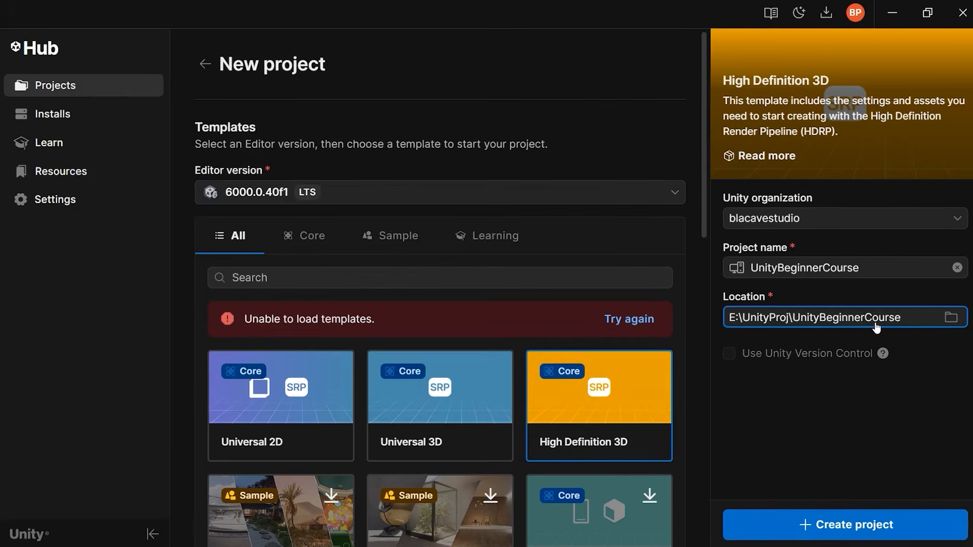
# Create the project with the chosen template, name and location.
pyautogui.moveTo(816, 351)
pyautogui.scroll(-8, 597, 415)
pyautogui.scroll(8, 601, 411)
pyautogui.click(863, 526)
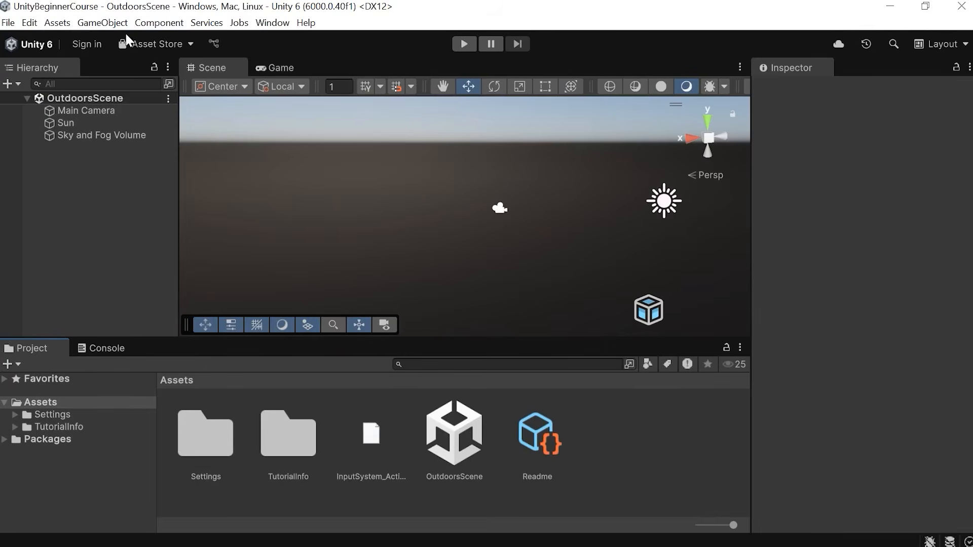
# Examine the editor's Edit, Assets, Component and File menus.
pyautogui.click(26, 24)
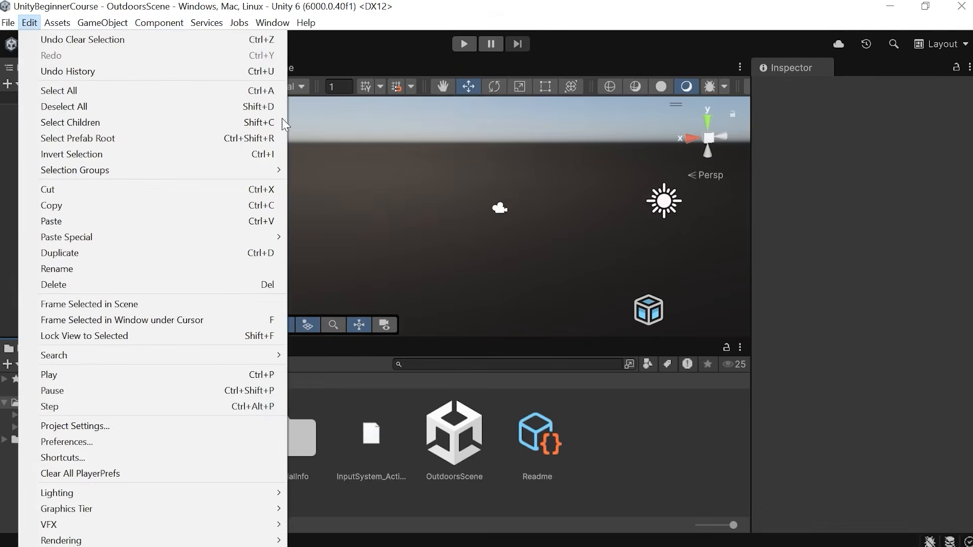
pyautogui.click(420, 5)
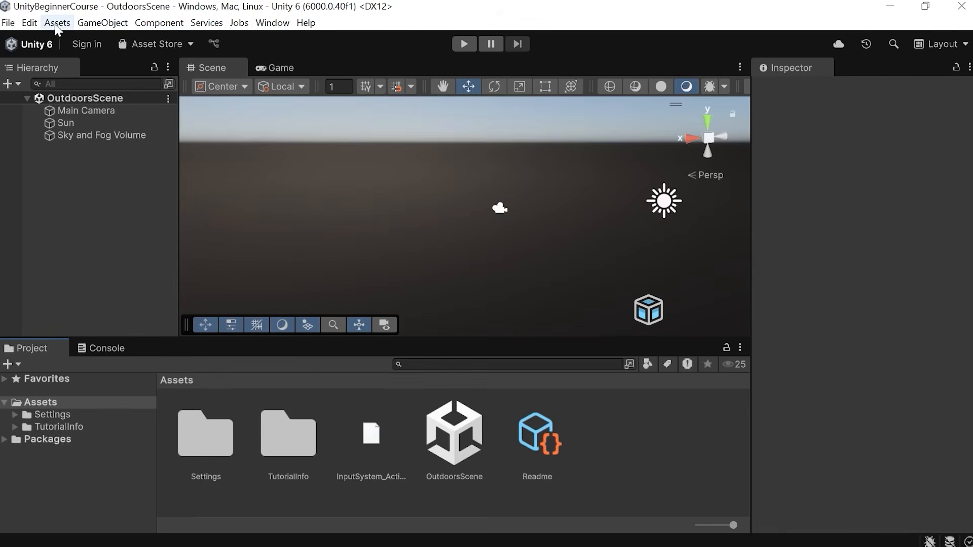
pyautogui.click(57, 23)
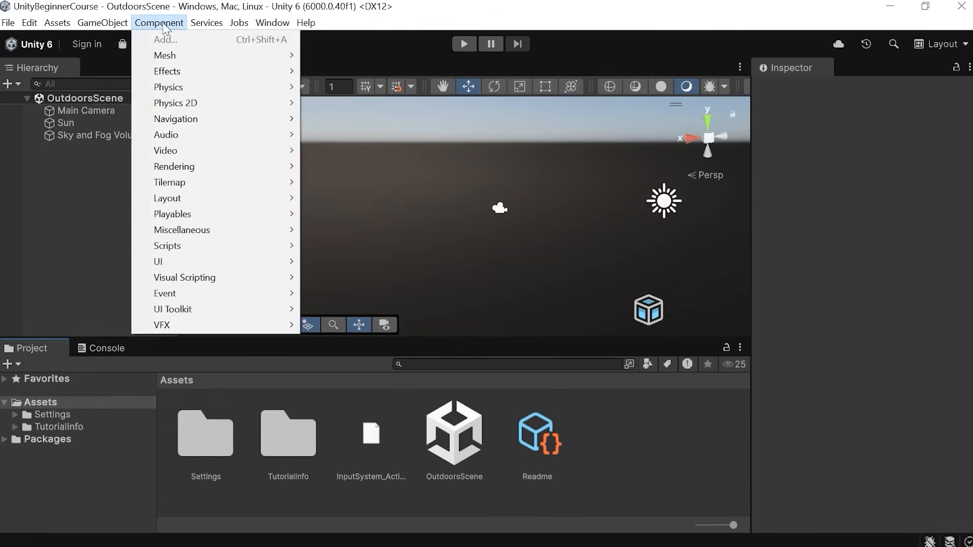
pyautogui.moveTo(206, 26)
pyautogui.click(421, 27)
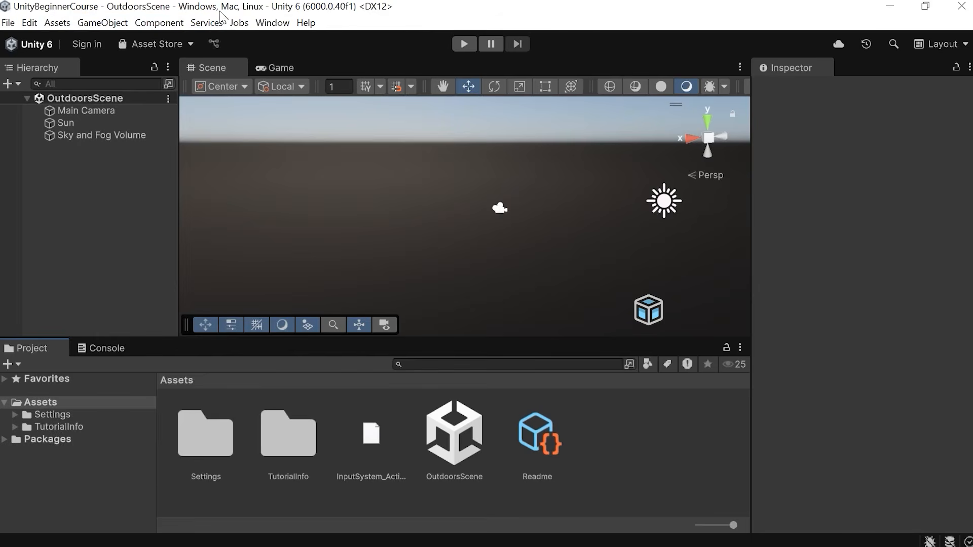
pyautogui.click(10, 24)
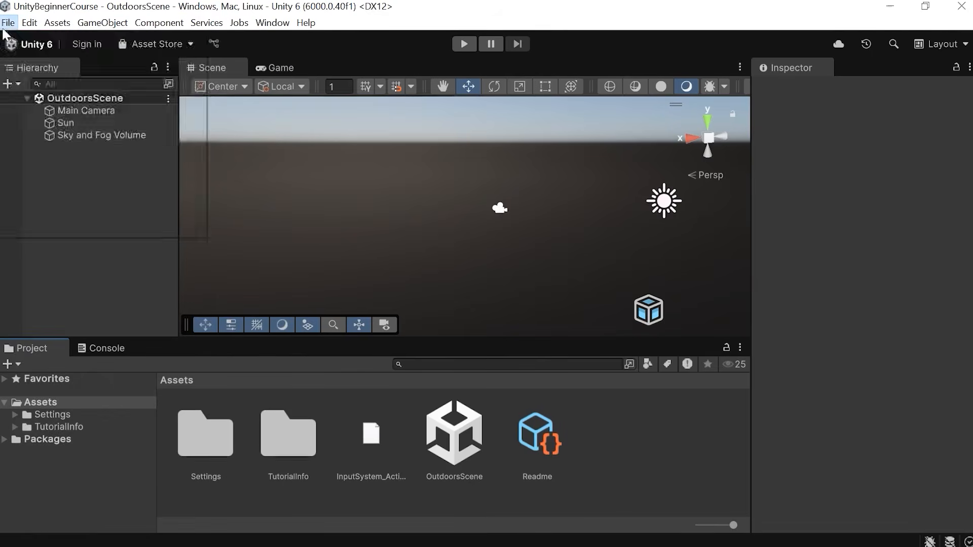
pyautogui.click(7, 24)
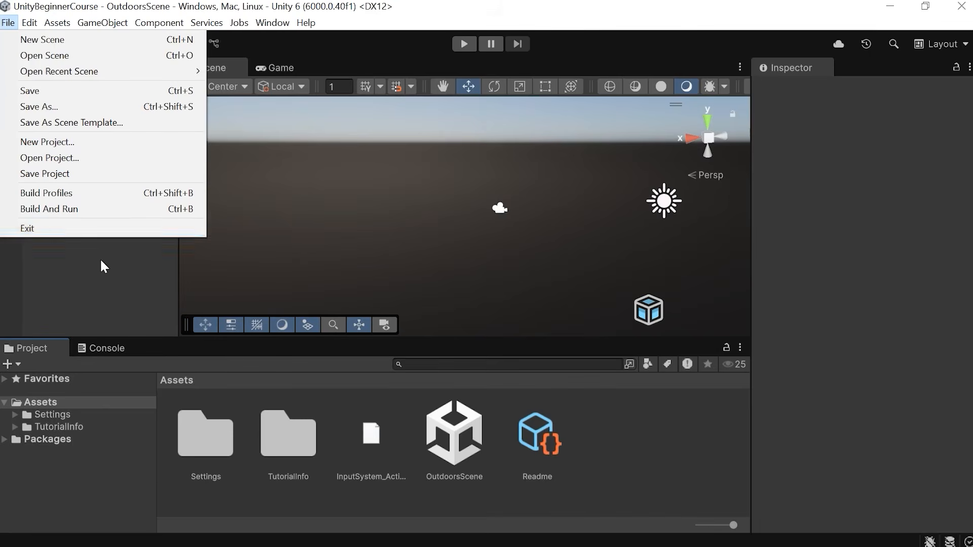
# Examine the editor's Edit, Assets, GameObject, Component, Services and Window menus and their submenus.
pyautogui.click(28, 23)
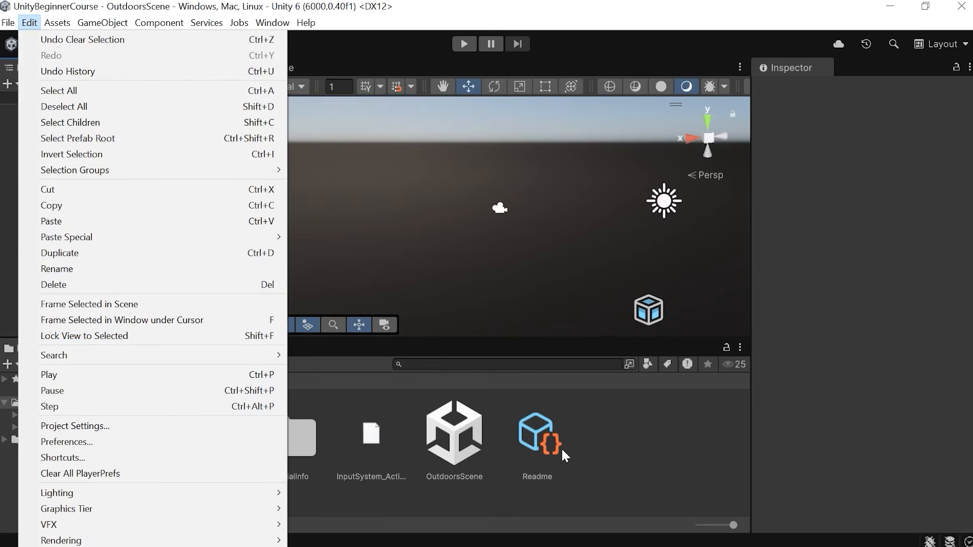
pyautogui.click(414, 5)
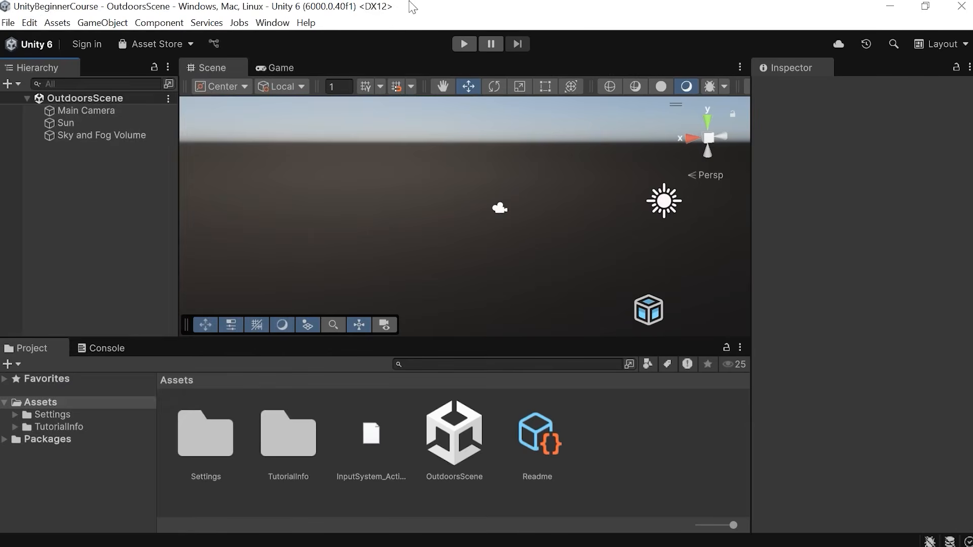
pyautogui.click(57, 23)
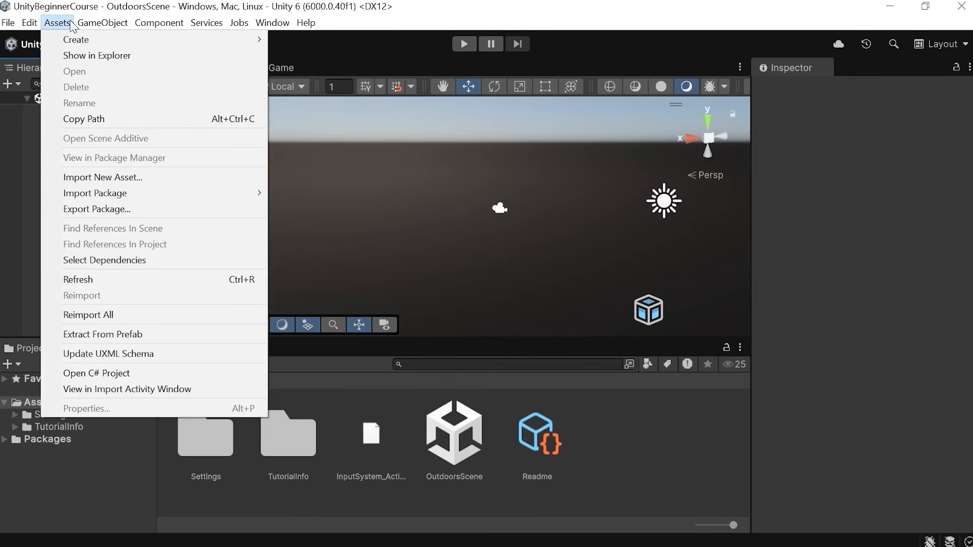
pyautogui.moveTo(76, 42)
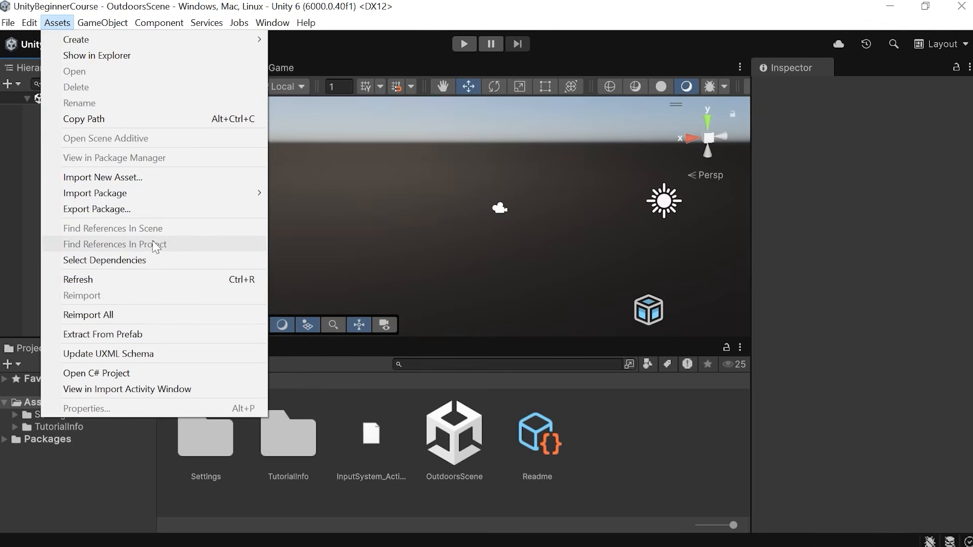
pyautogui.click(95, 26)
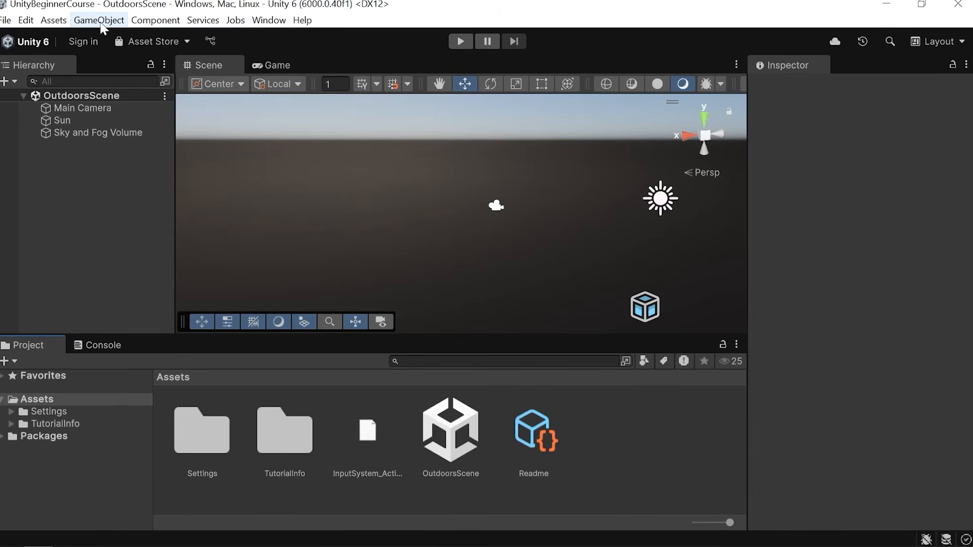
pyautogui.click(153, 23)
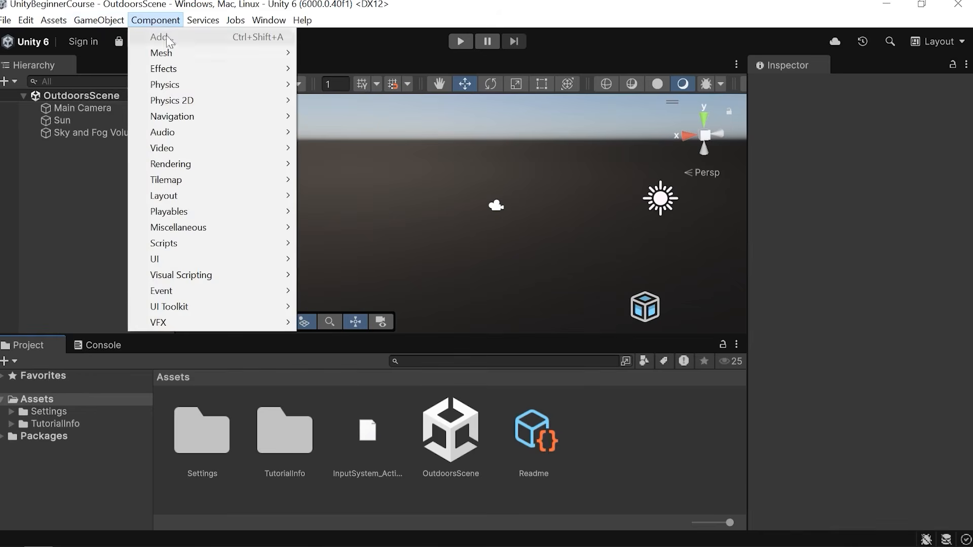
pyautogui.moveTo(178, 70)
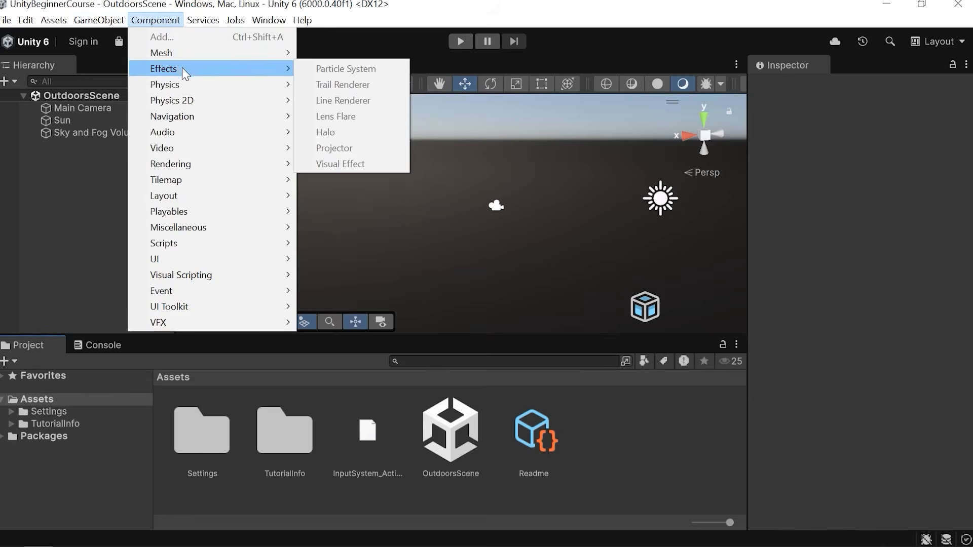
pyautogui.moveTo(195, 94)
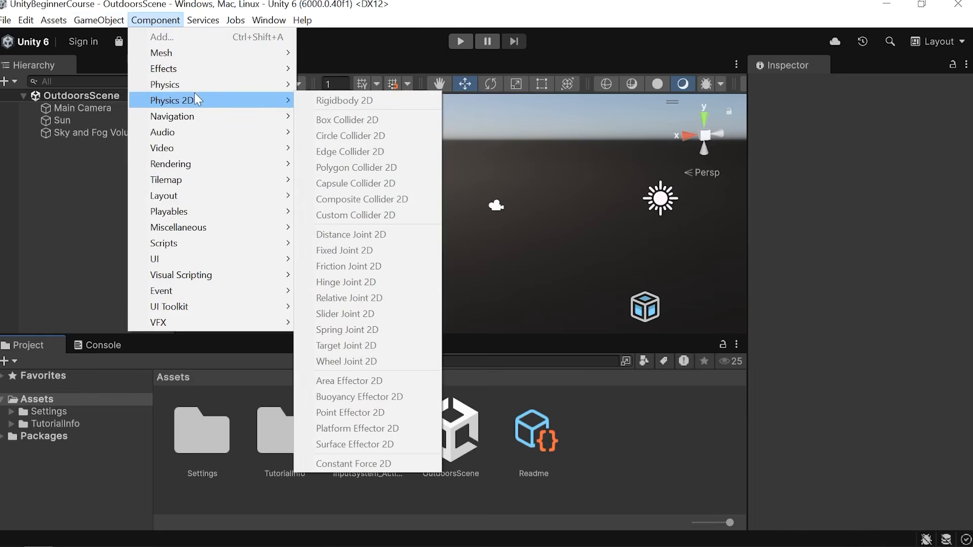
pyautogui.moveTo(253, 69)
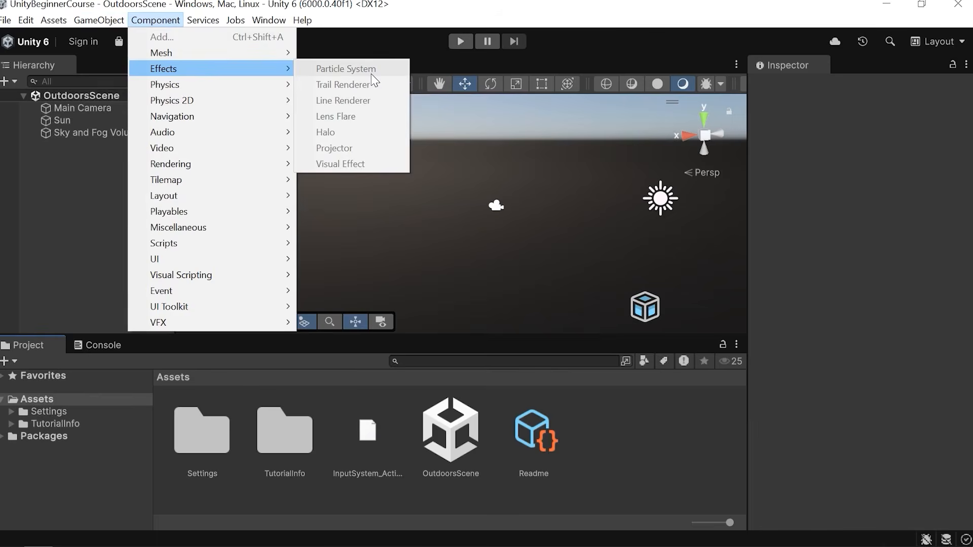
pyautogui.click(650, 430)
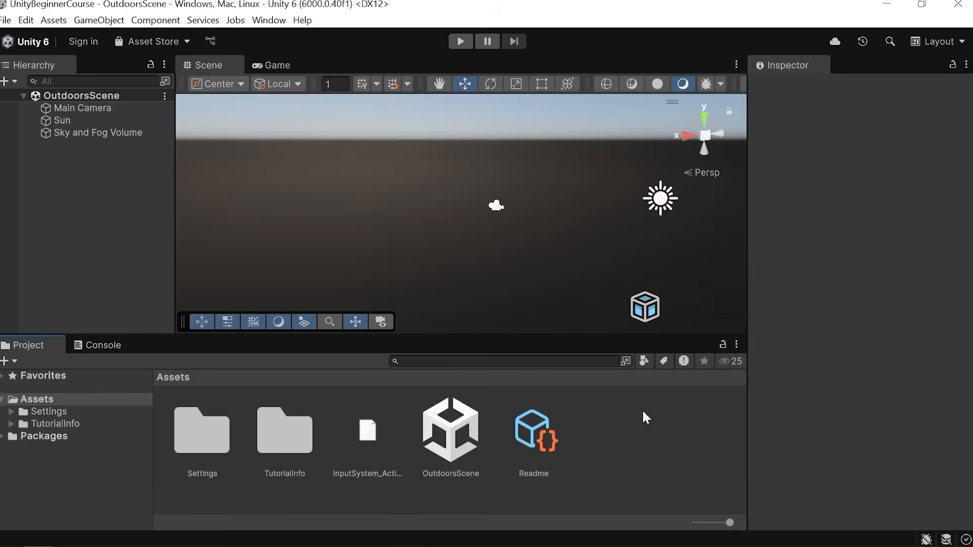
pyautogui.click(202, 20)
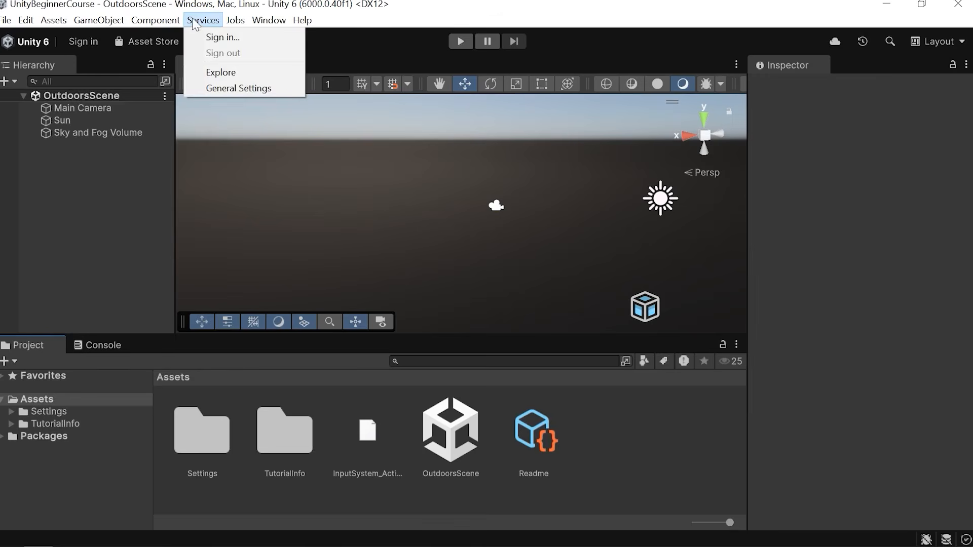
pyautogui.click(219, 4)
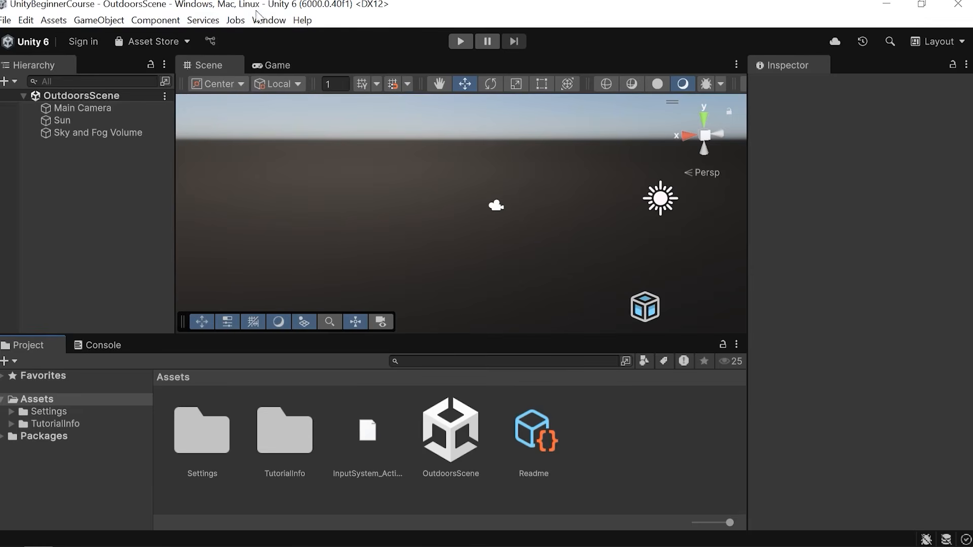
pyautogui.click(272, 21)
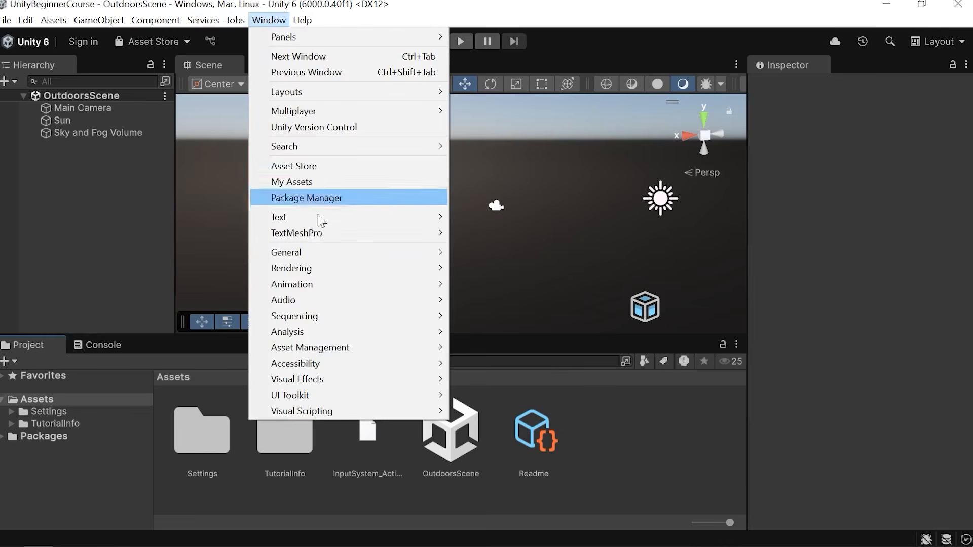
pyautogui.moveTo(317, 252)
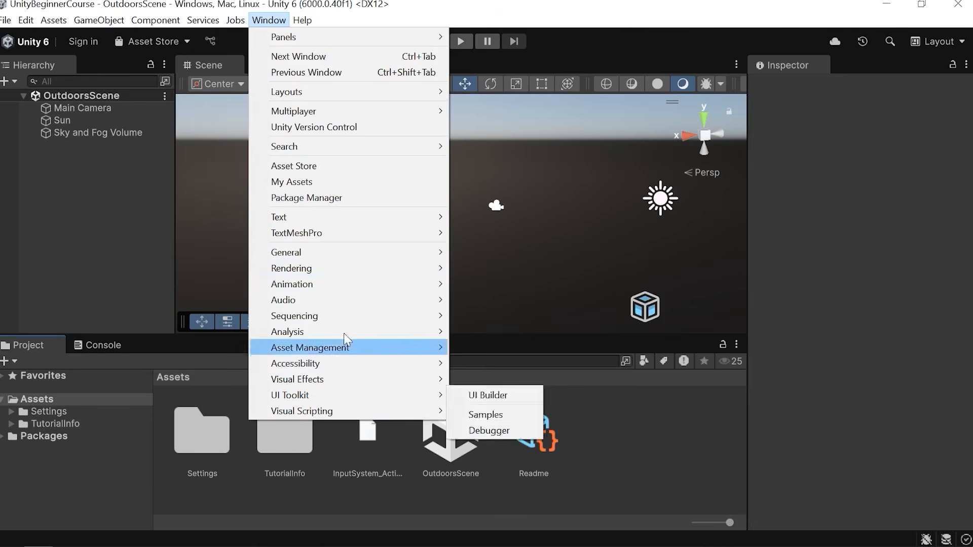
pyautogui.click(582, 56)
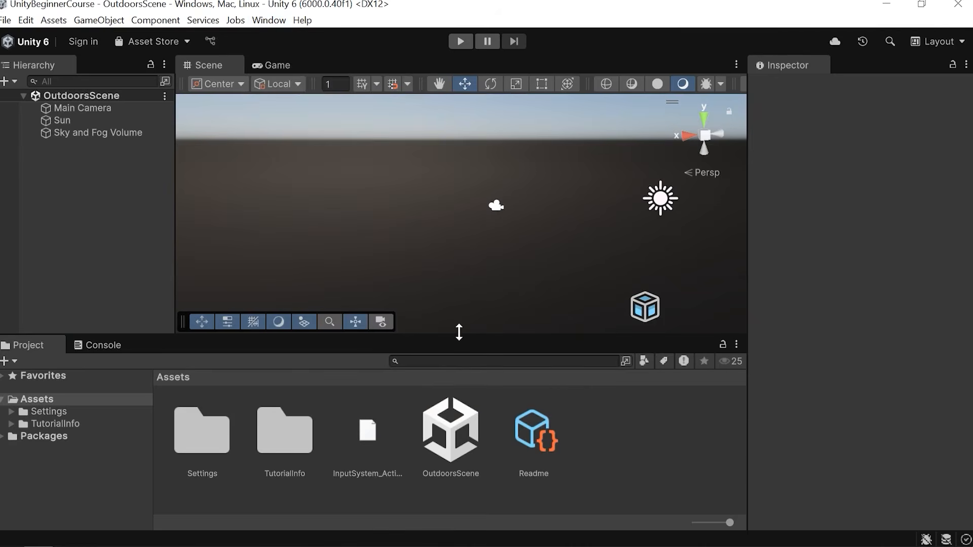
# Switch the central view between the Game and Scene views.
pyautogui.click(269, 19)
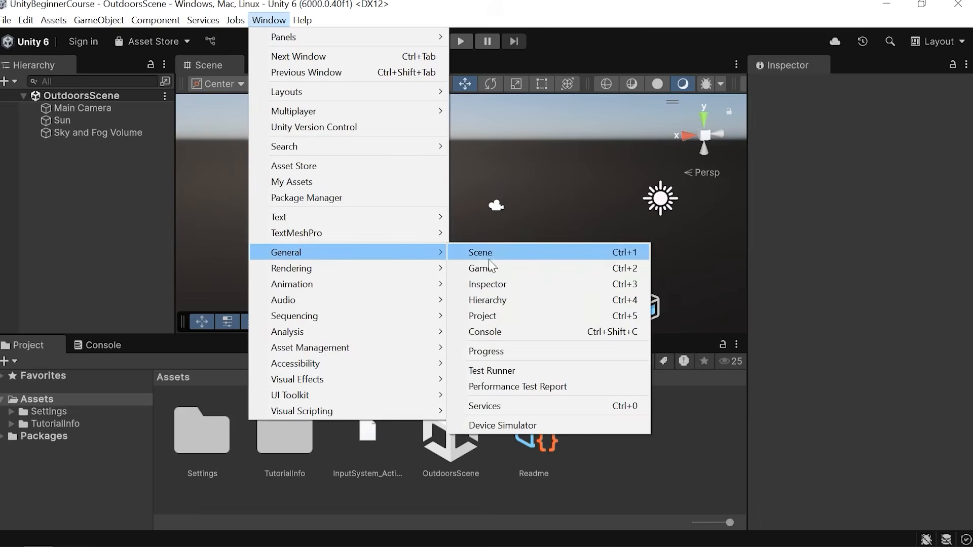
pyautogui.click(494, 270)
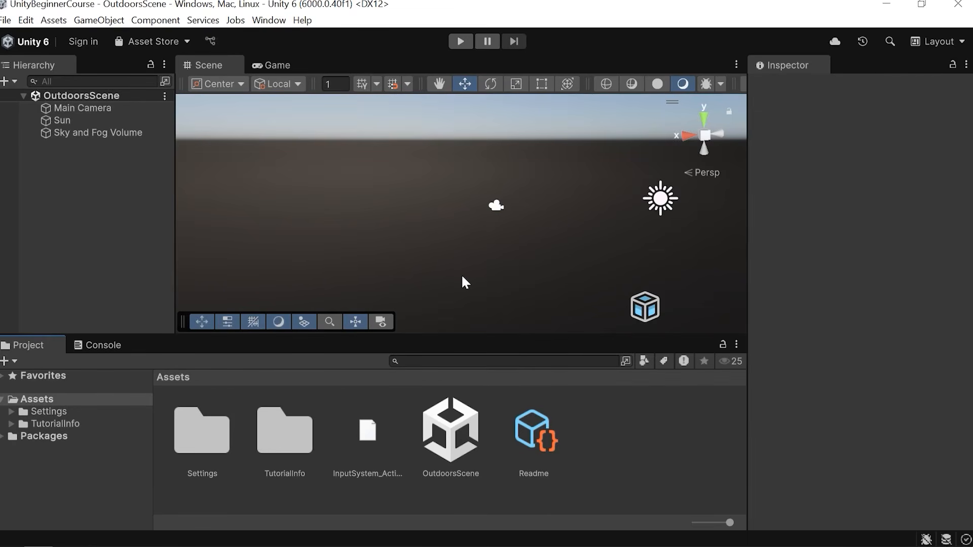
pyautogui.click(273, 66)
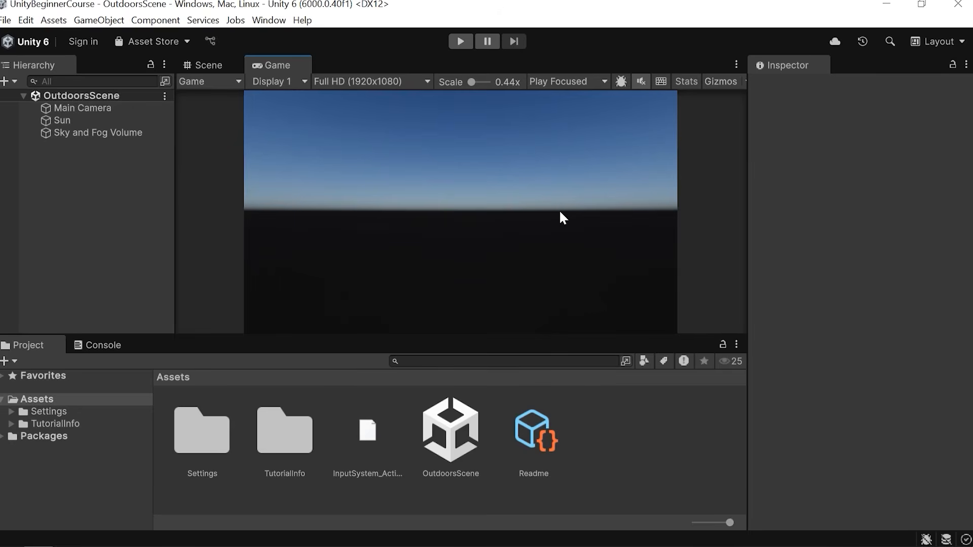
pyautogui.click(210, 65)
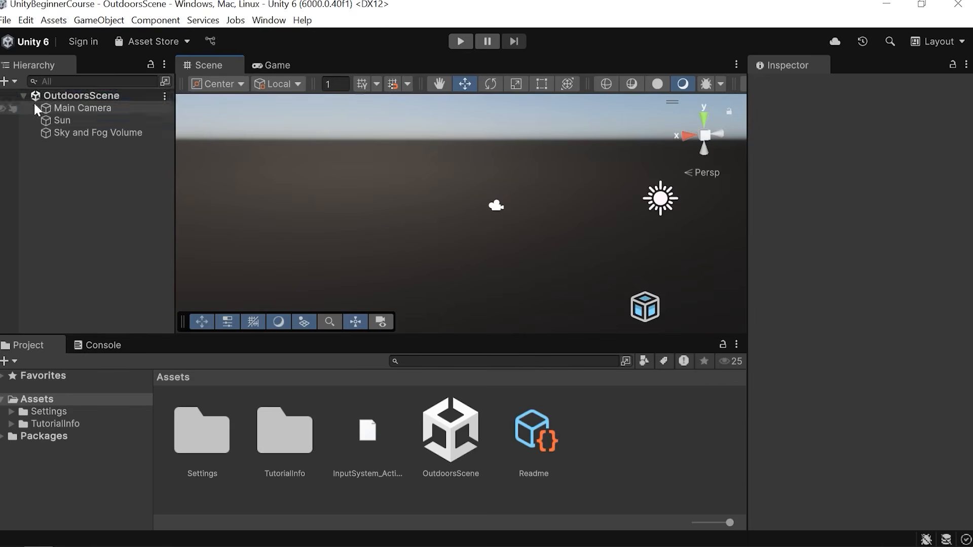
# Collapse and expand the OutdoorsScene hierarchy, and orbit the Scene view camera.
pyautogui.click(50, 89)
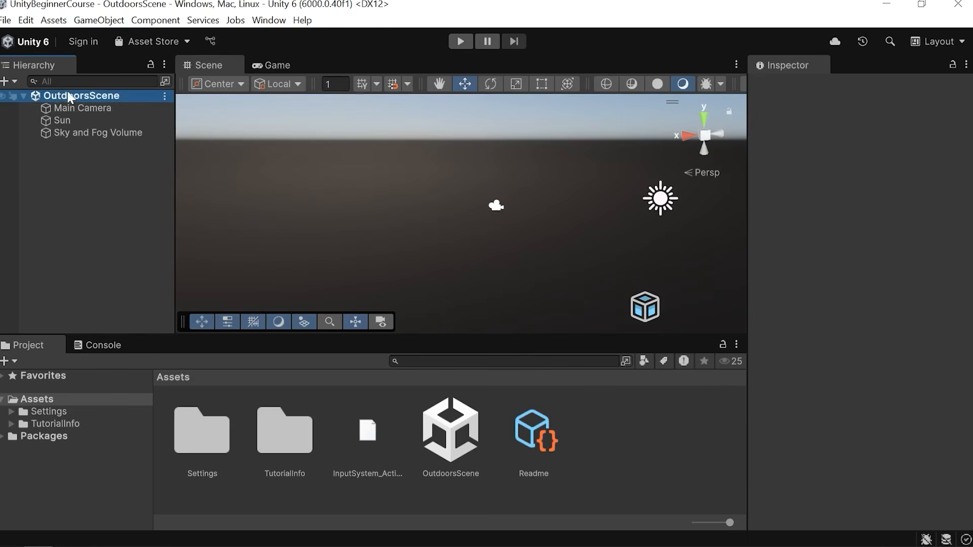
pyautogui.click(24, 93)
pyautogui.click(23, 92)
pyautogui.click(58, 169)
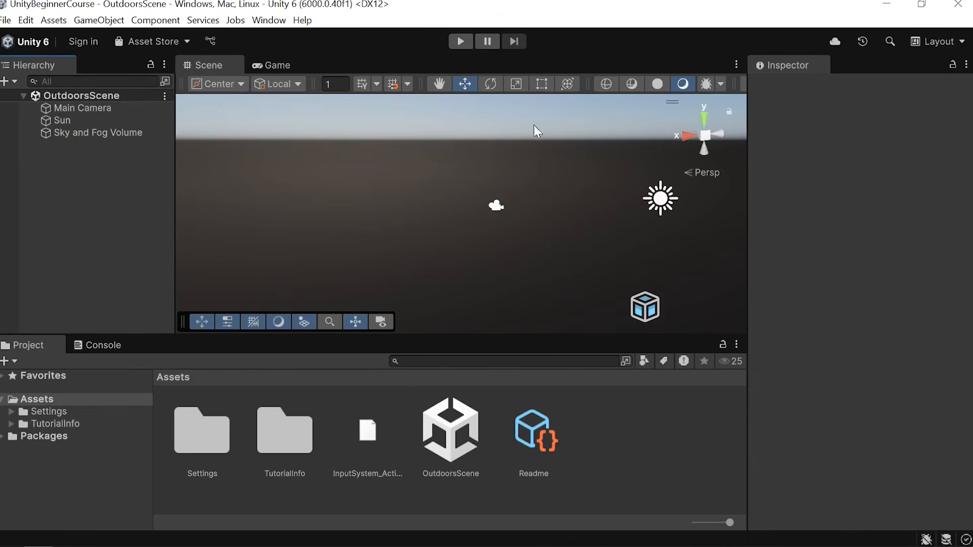
pyautogui.moveTo(441, 184); pyautogui.dragTo(515, 176, button='right')
pyautogui.moveTo(526, 210); pyautogui.dragTo(524, 208, button='right')
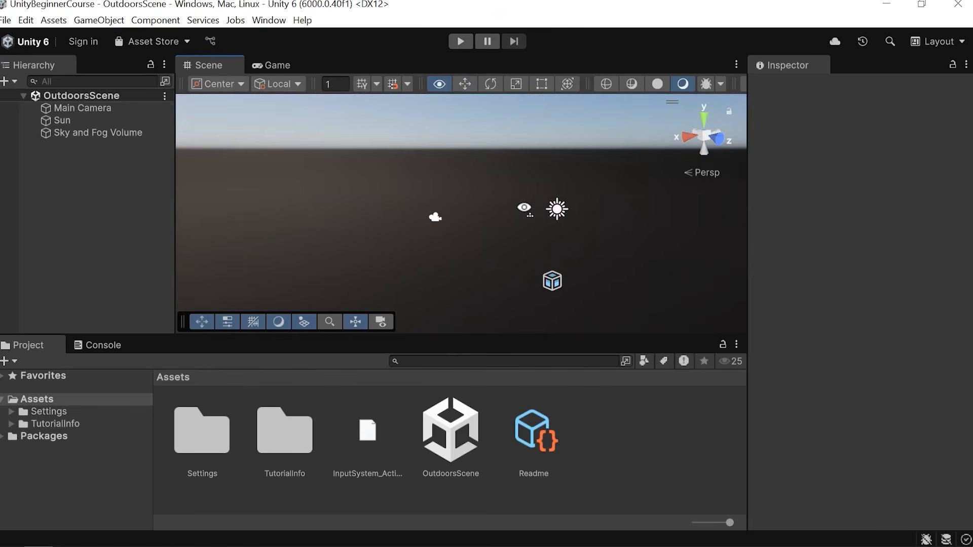
pyautogui.moveTo(524, 208); pyautogui.dragTo(500, 228, button='right')
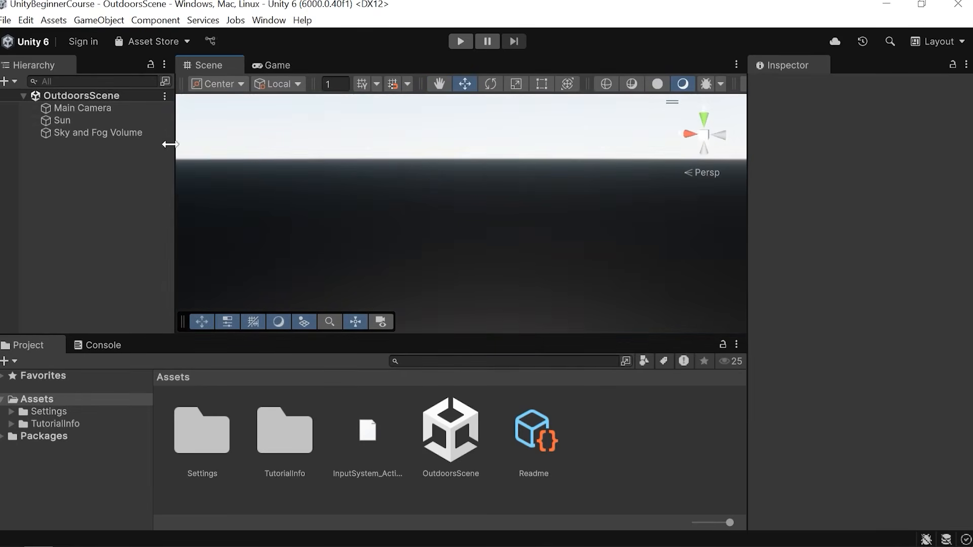
# Select the Main Camera and frame it in the Scene view.
pyautogui.click(94, 108)
pyautogui.moveTo(450, 182); pyautogui.dragTo(435, 198, button='right')
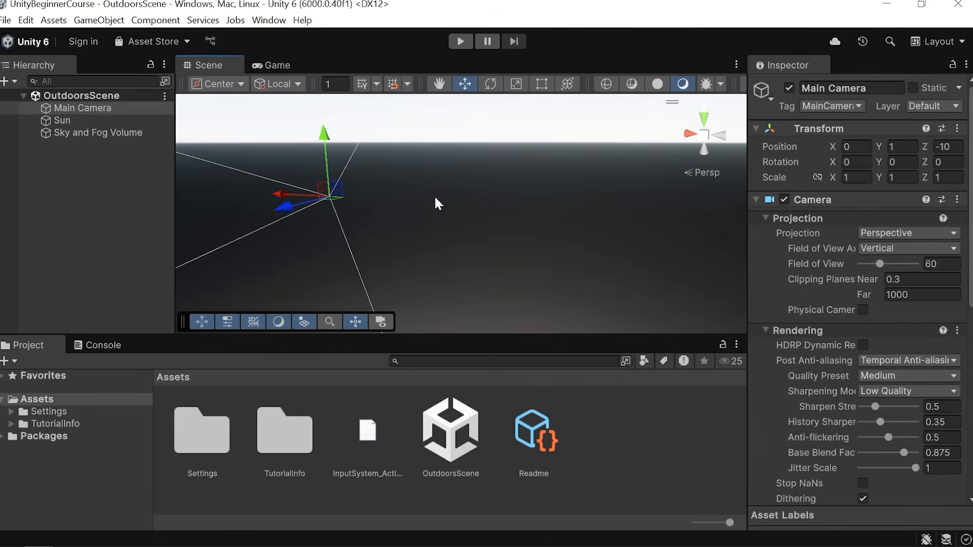
pyautogui.press('f')
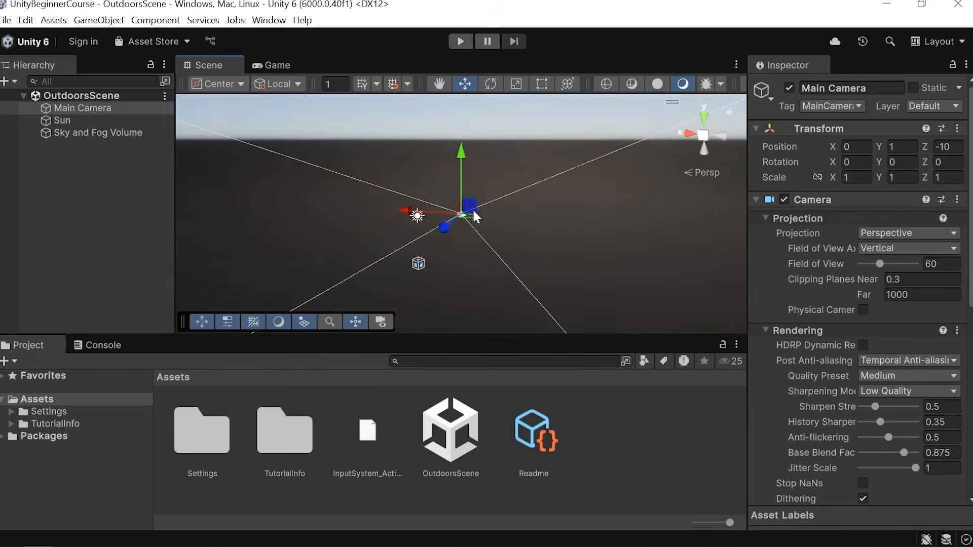
# Navigate the Scene view by panning, orbiting and zooming around the scene objects.
pyautogui.click(375, 252)
pyautogui.moveTo(376, 252); pyautogui.dragTo(568, 264, button='right')
pyautogui.scroll(-3, 536, 230)
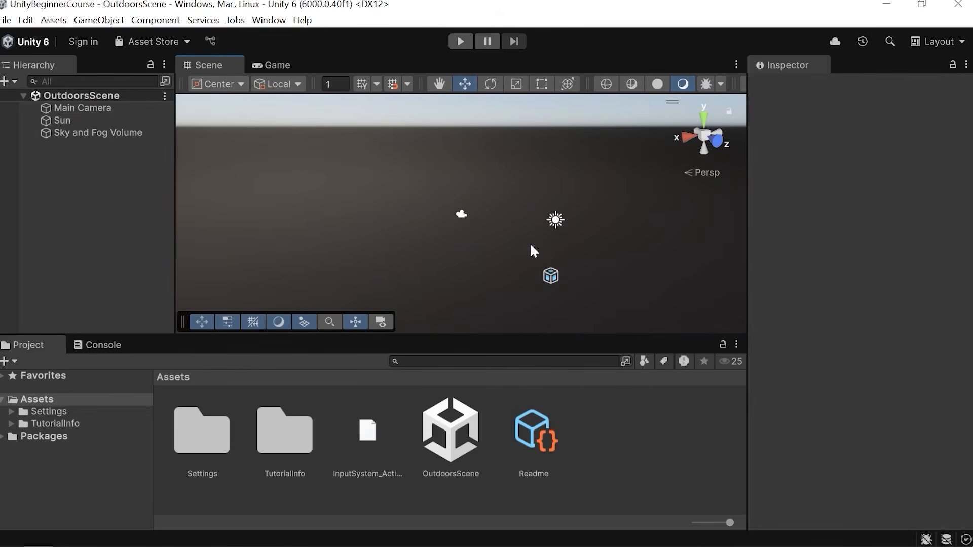
pyautogui.scroll(1, 515, 233)
pyautogui.scroll(-1, 515, 243)
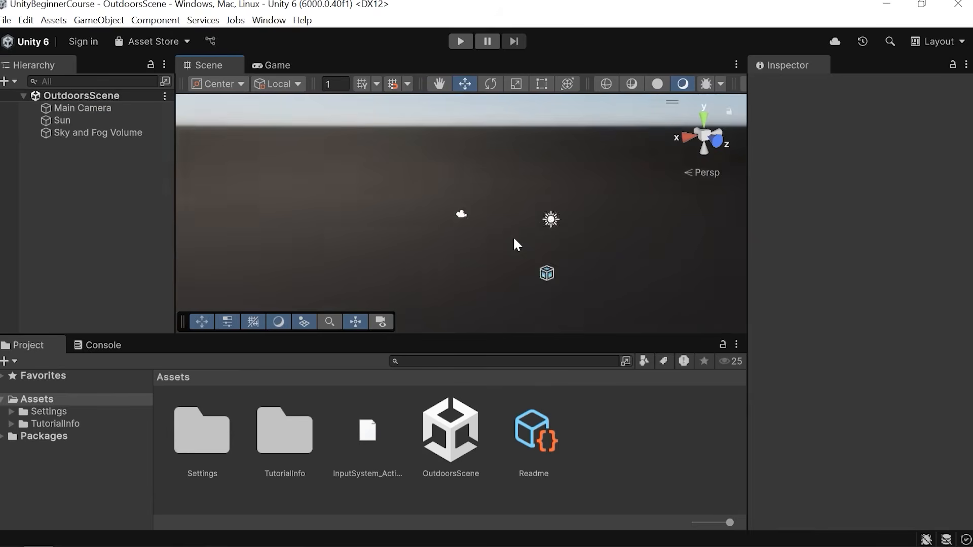
pyautogui.scroll(1, 514, 239)
pyautogui.keyDown('alt'); pyautogui.moveTo(517, 245); pyautogui.dragTo(330, 206, button='right'); pyautogui.keyUp('alt')
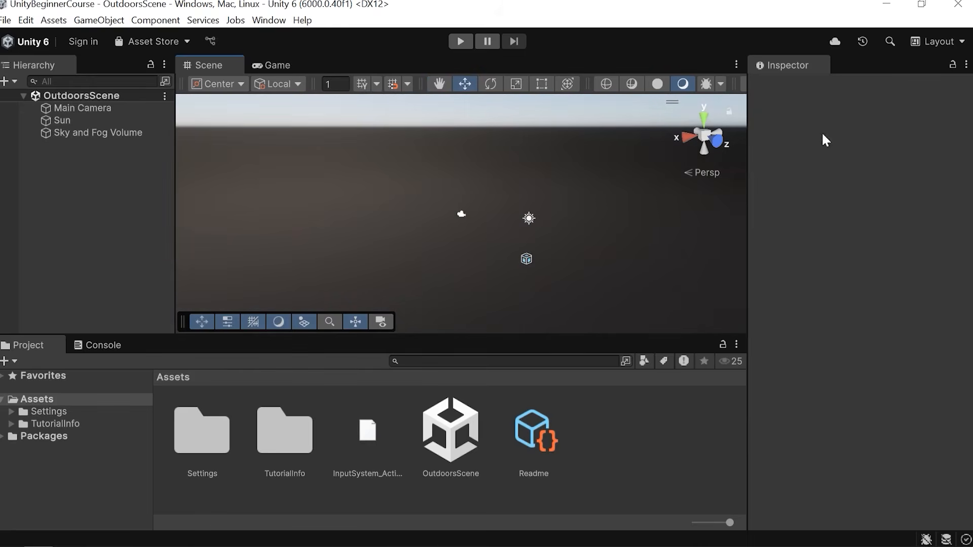
pyautogui.moveTo(537, 188); pyautogui.dragTo(483, 230, button='middle')
pyautogui.scroll(4, 525, 194)
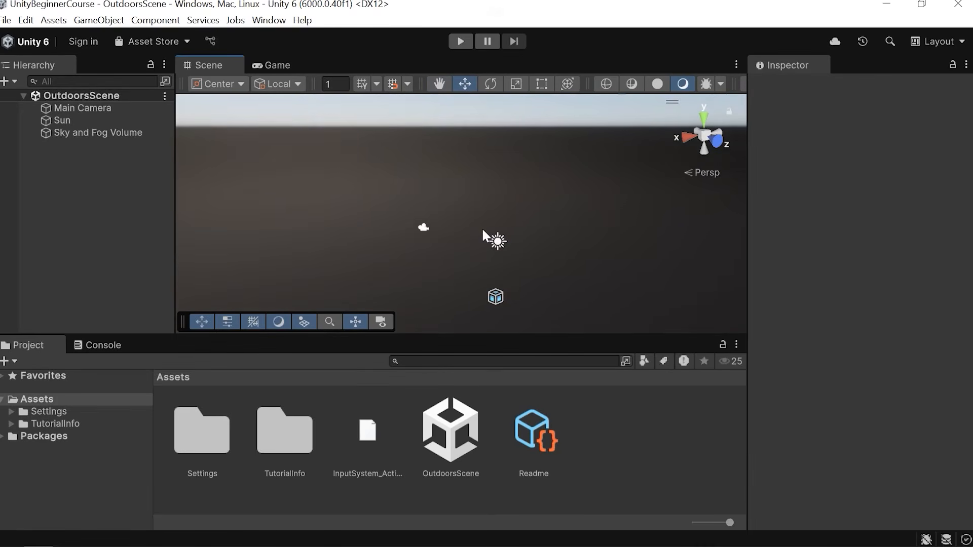
pyautogui.moveTo(537, 197); pyautogui.dragTo(534, 186, button='middle')
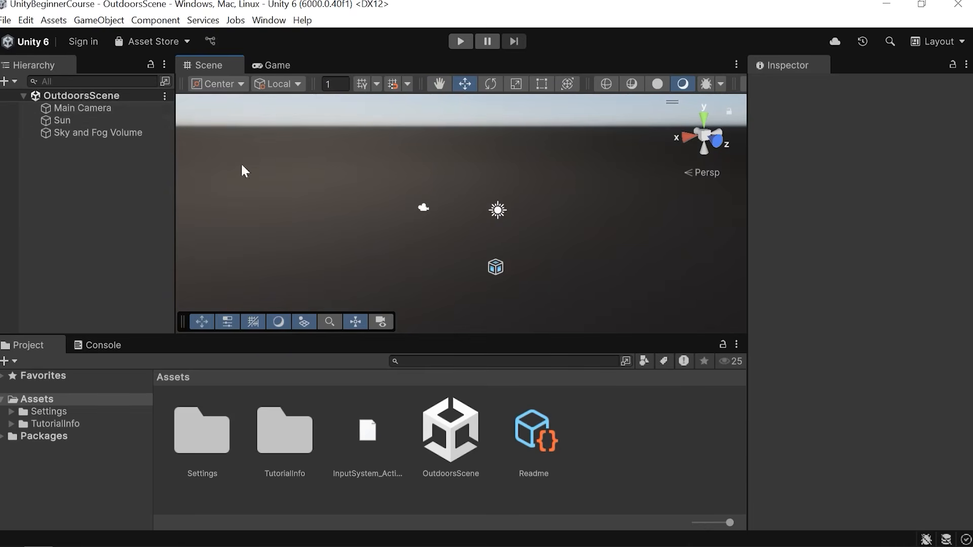
pyautogui.scroll(2, 492, 232)
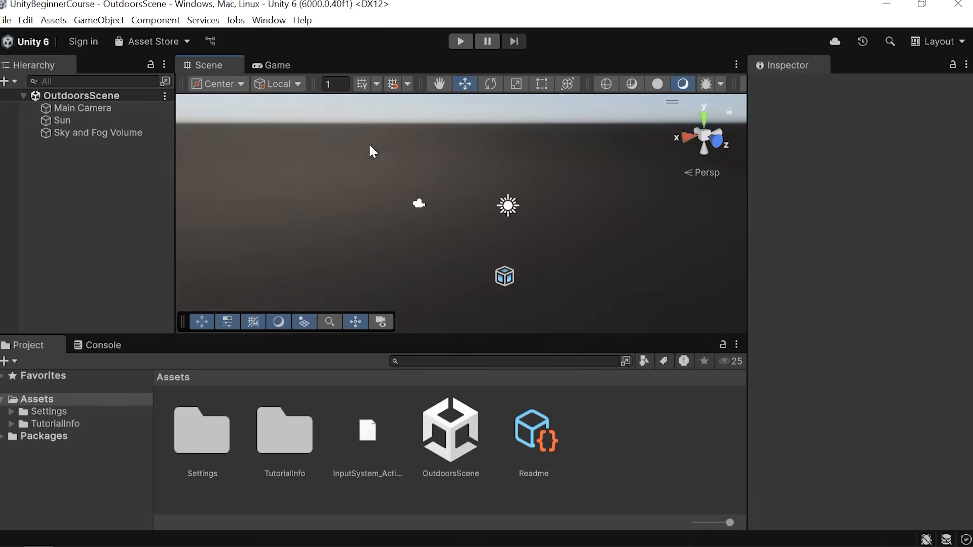
# Select the Sun to inspect its light settings, then deselect it.
pyautogui.click(509, 207)
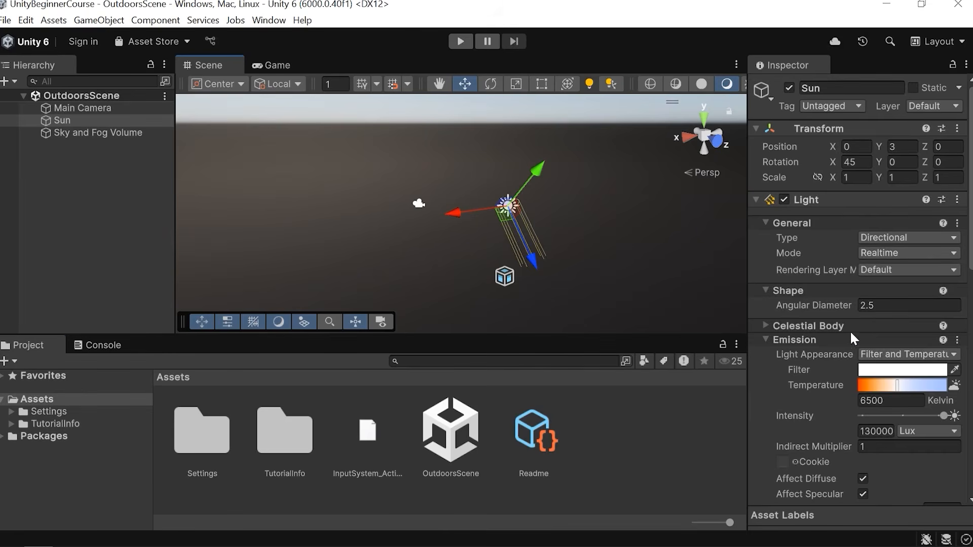
pyautogui.click(682, 390)
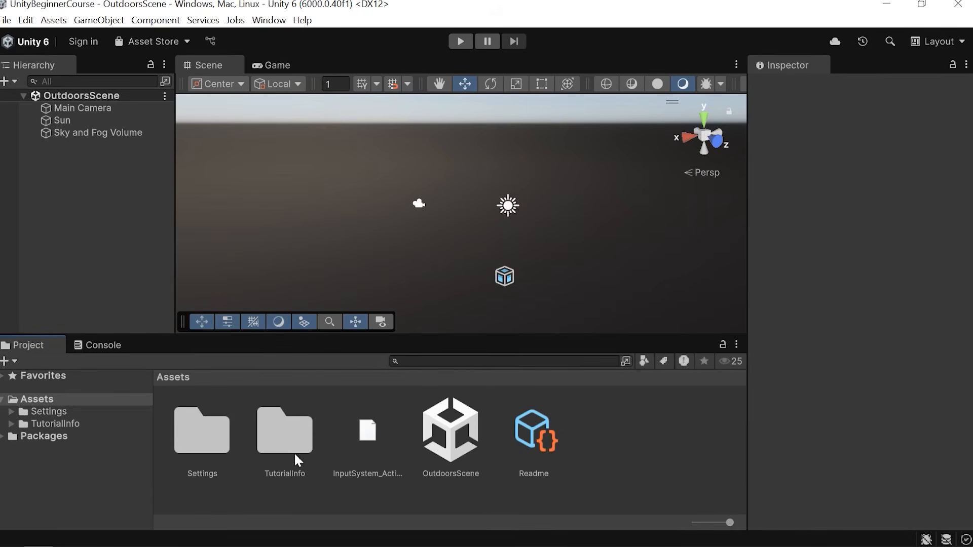
# Inspect the context menu options for the assets and empty space in the Project window's Assets folder.
pyautogui.click(376, 424)
pyautogui.click(454, 430)
pyautogui.rightClick(617, 424)
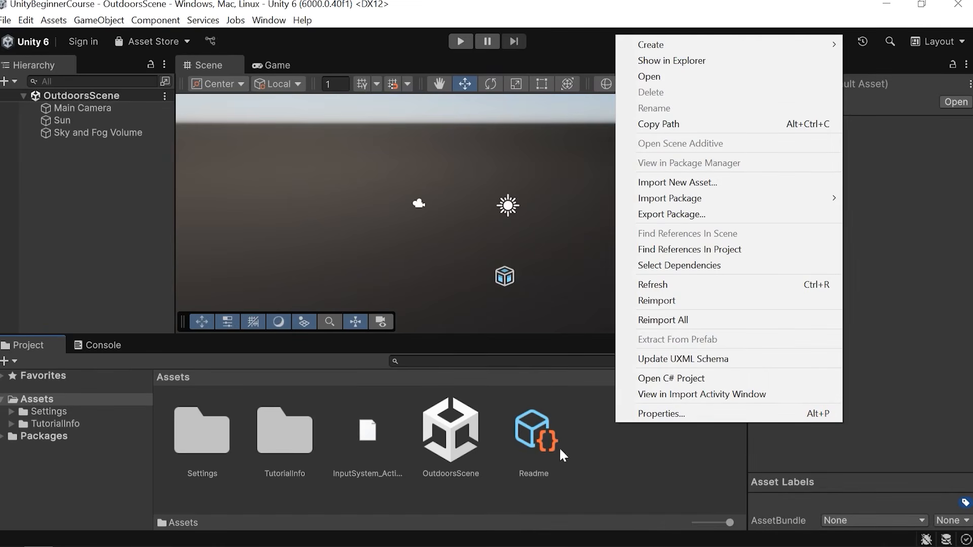
pyautogui.click(676, 66)
pyautogui.rightClick(458, 429)
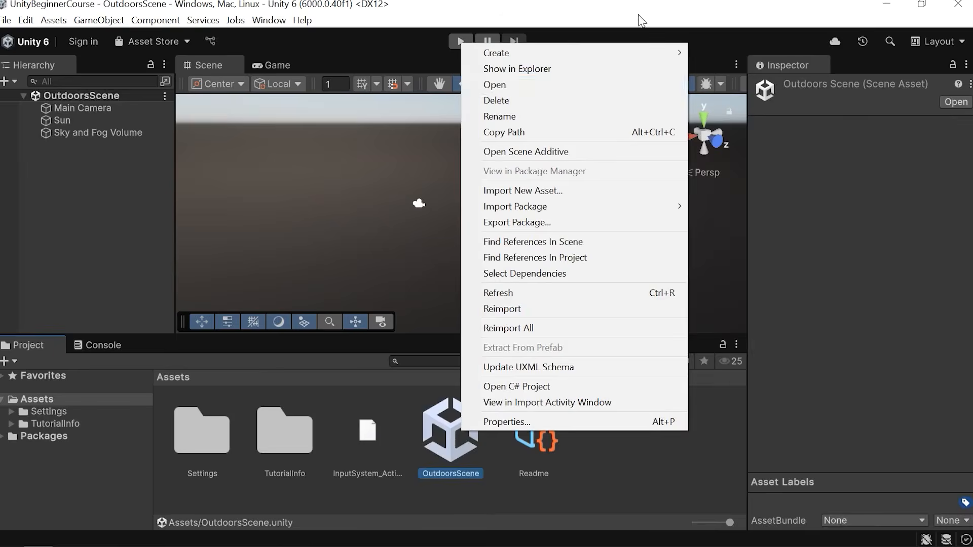
pyautogui.click(521, 72)
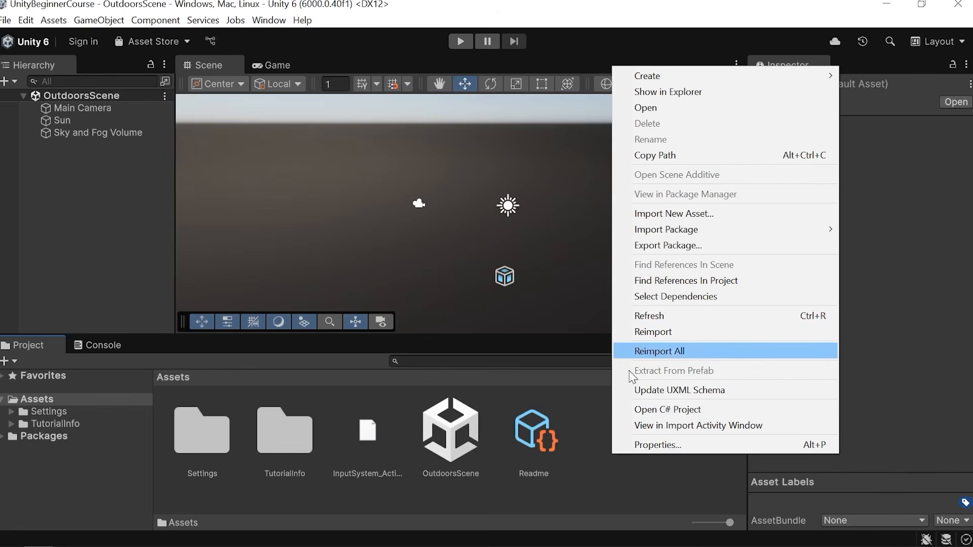
pyautogui.click(471, 428)
pyautogui.rightClick(472, 429)
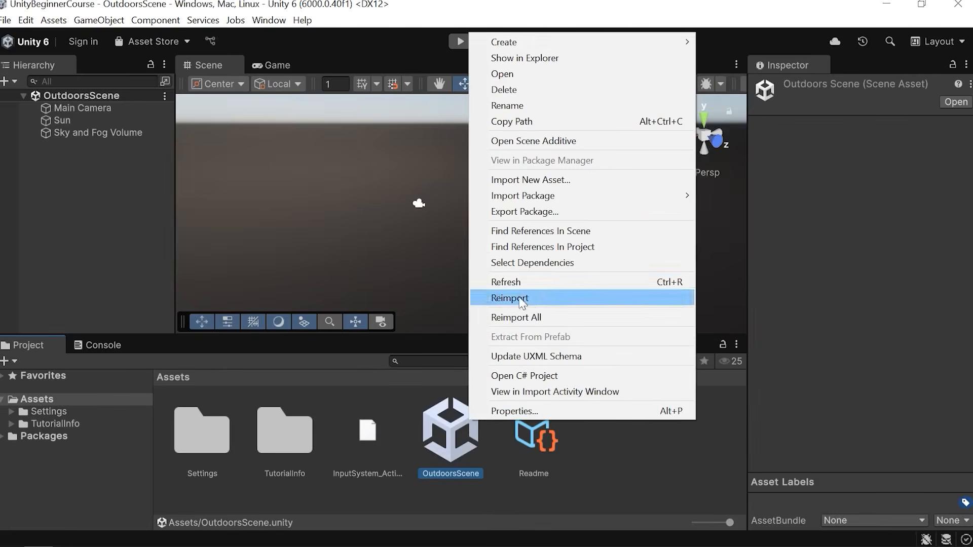
pyautogui.click(665, 439)
pyautogui.rightClick(666, 439)
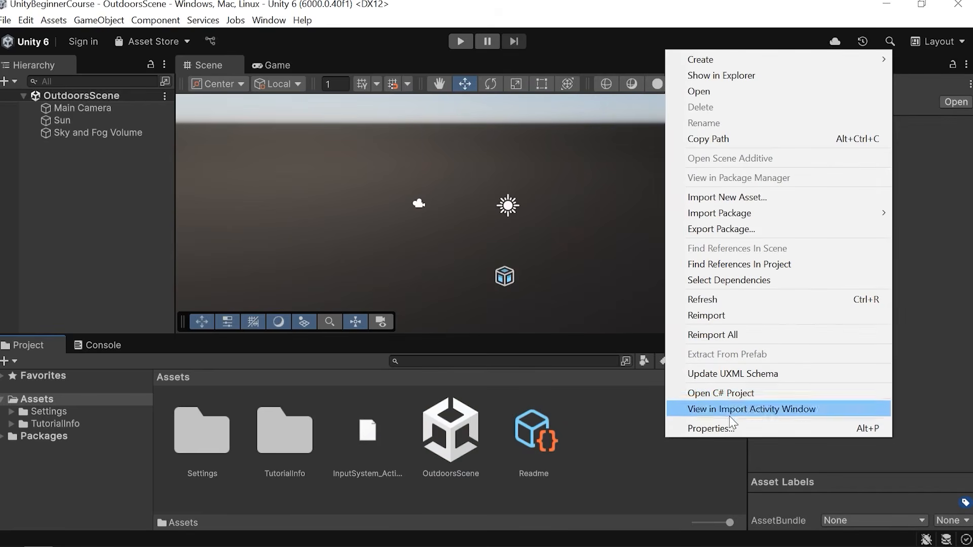
pyautogui.click(649, 453)
pyautogui.rightClick(643, 448)
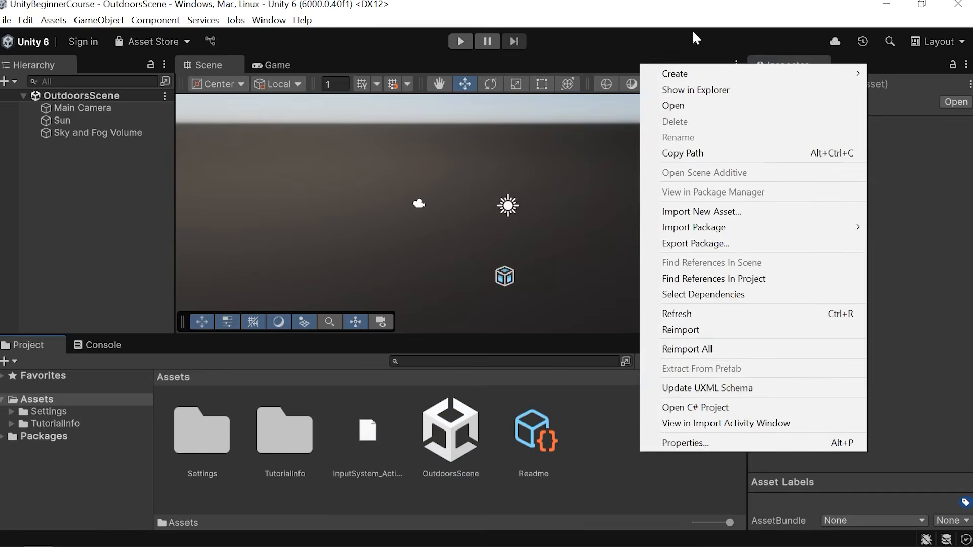
# Create a new folder in Assets and name it Scripts.
pyautogui.moveTo(684, 73)
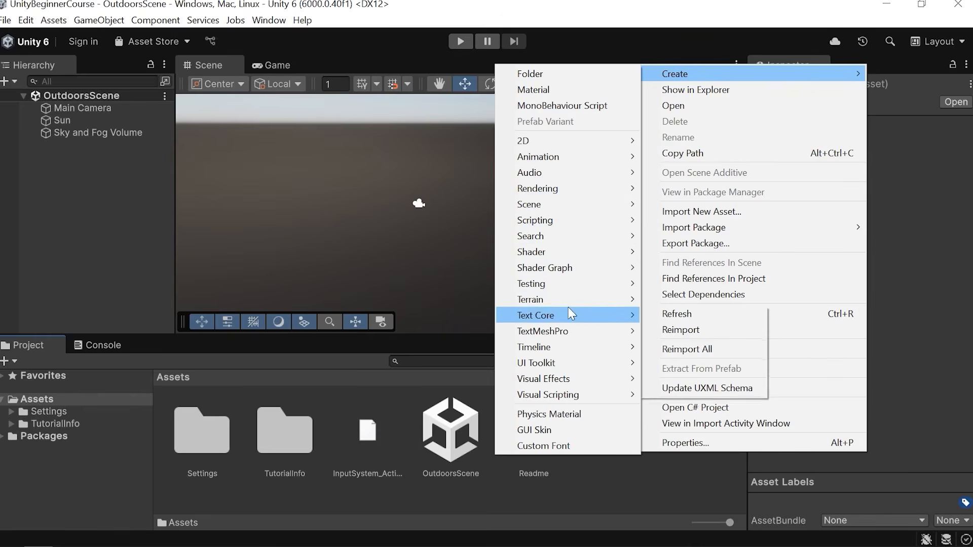
pyautogui.moveTo(570, 311)
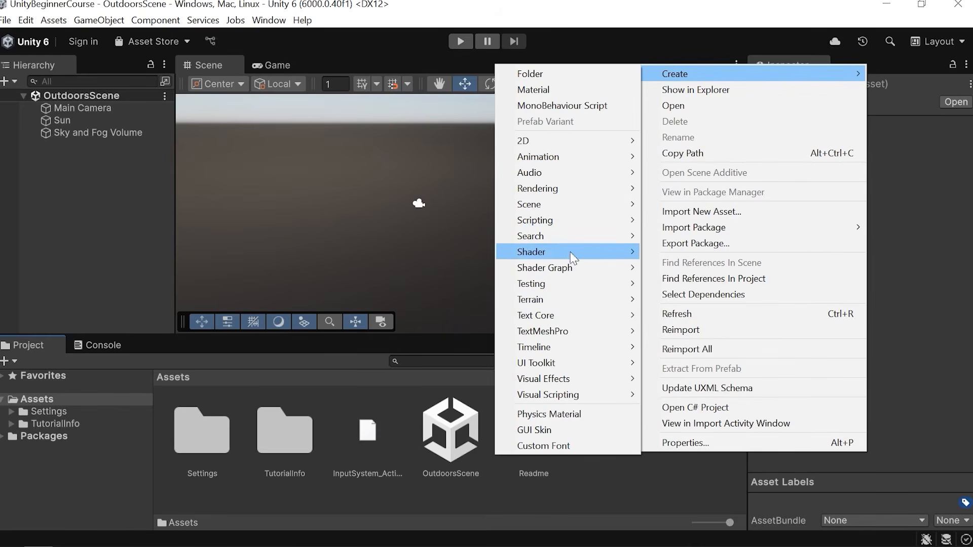
pyautogui.moveTo(583, 219)
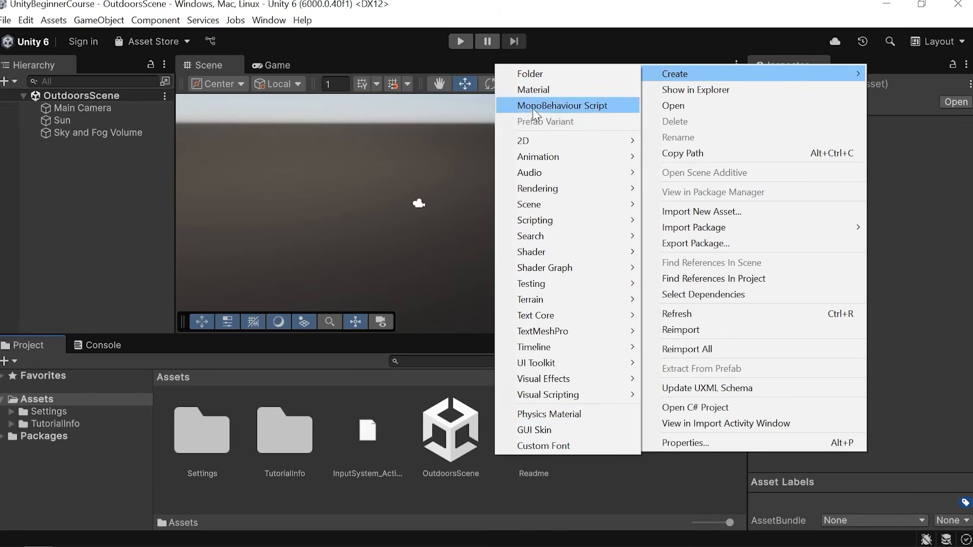
pyautogui.click(549, 75)
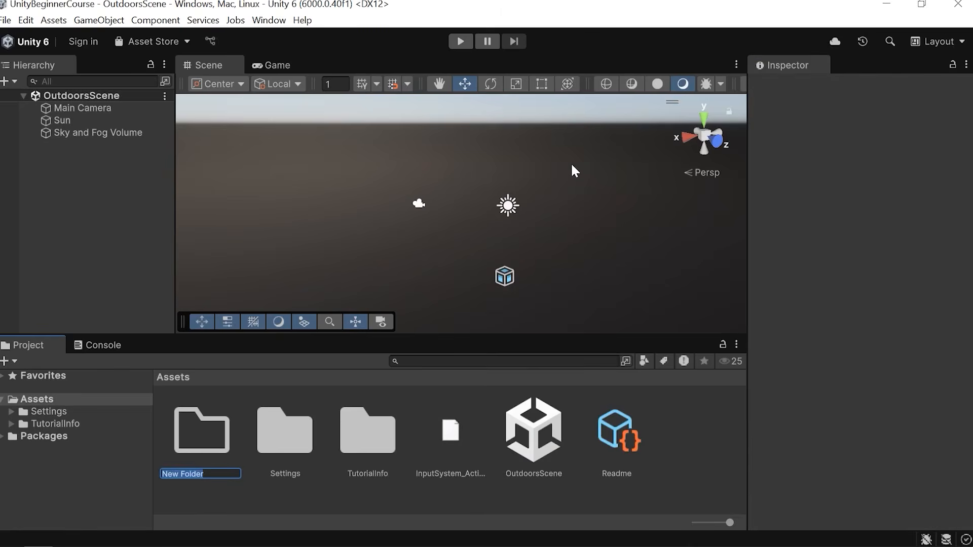
pyautogui.press('BackSpace')
pyautogui.write('Scroip')
pyautogui.press('BackSpace')
pyautogui.press('BackSpace')
pyautogui.press('BackSpace')
pyautogui.press('BackSpace')
pyautogui.write('ro')
pyautogui.press('BackSpace')
pyautogui.write('ipts')
pyautogui.press('Return')
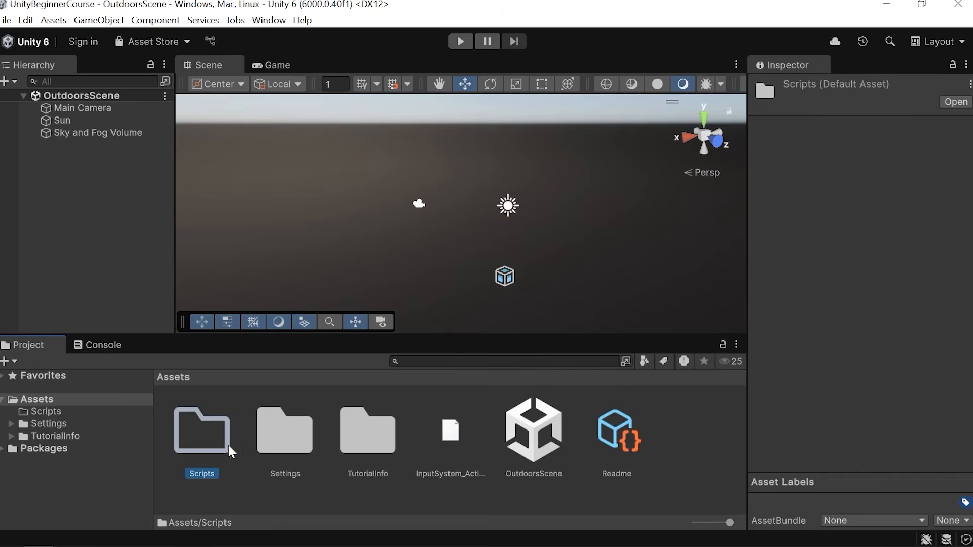
# Open the Scripts folder to view its contents and return to the Assets folder.
pyautogui.doubleClick(213, 432)
pyautogui.click(257, 443)
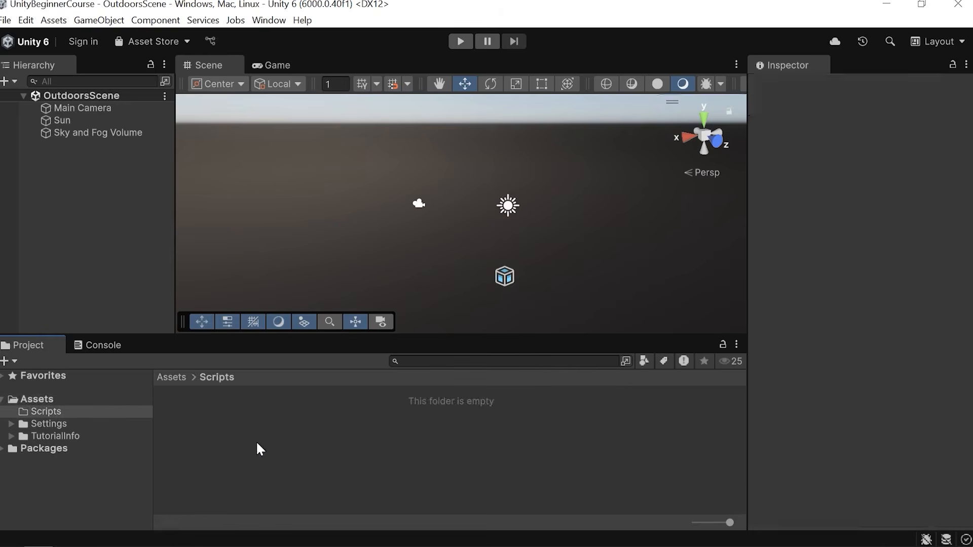
pyautogui.press('BackSpace')
pyautogui.click(689, 434)
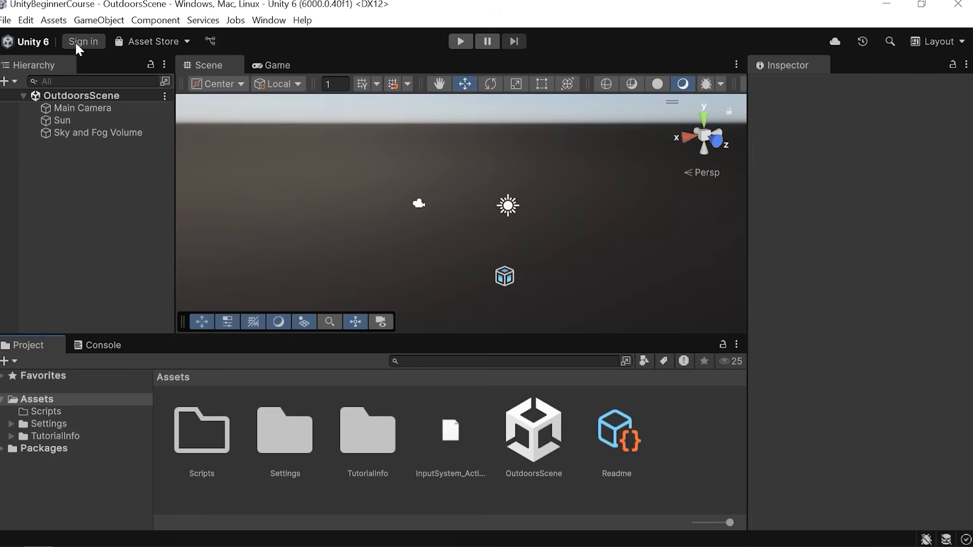
# Explore the Asset Store menu, the Version Control button and the Search window in the toolbar.
pyautogui.click(157, 41)
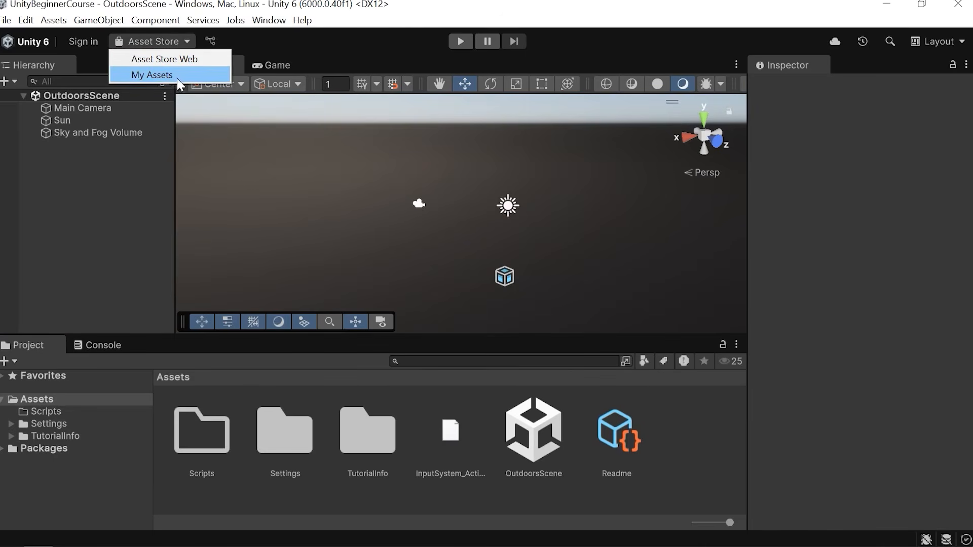
pyautogui.click(289, 36)
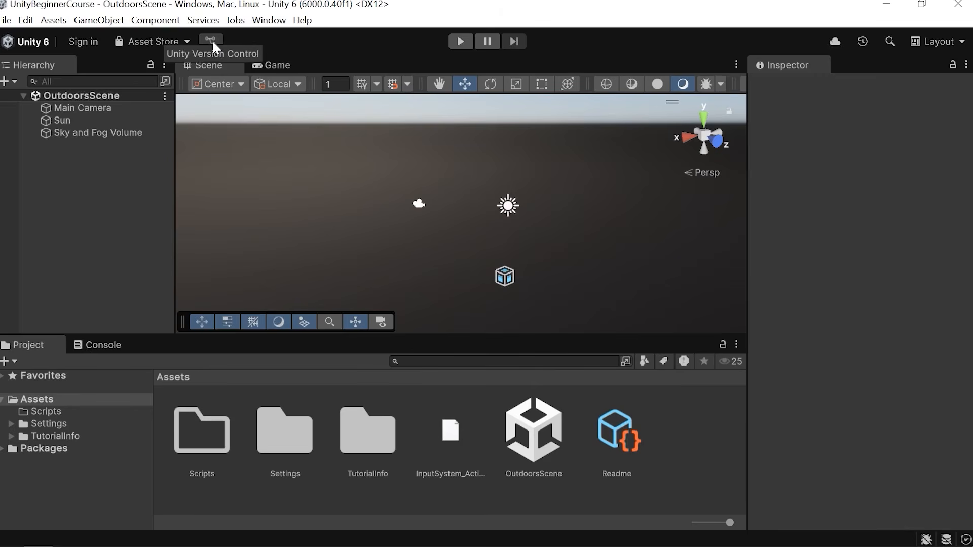
pyautogui.click(890, 40)
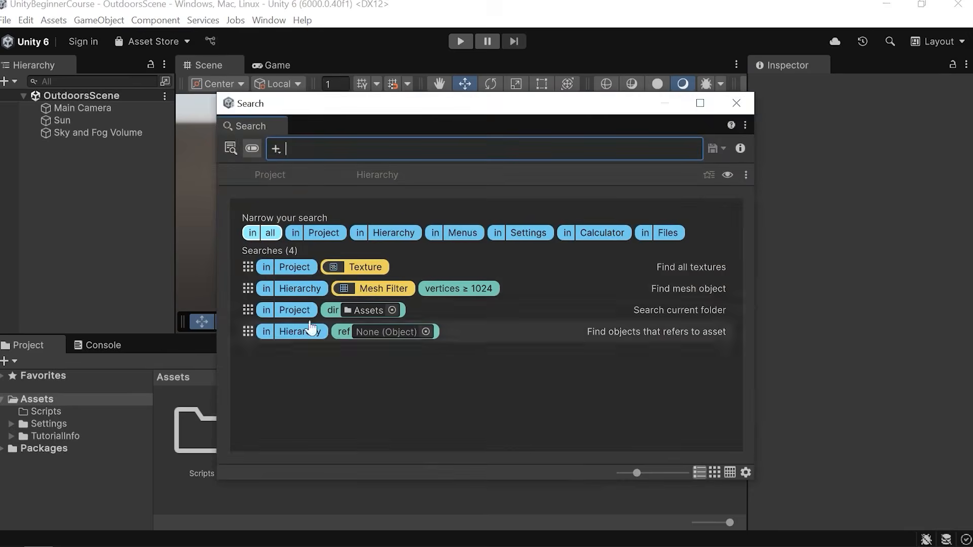
pyautogui.press('Escape')
# Cycle the editor layout through 2 by 3, 4 Split, Tall and Wide, ending on the Default layout.
pyautogui.click(938, 41)
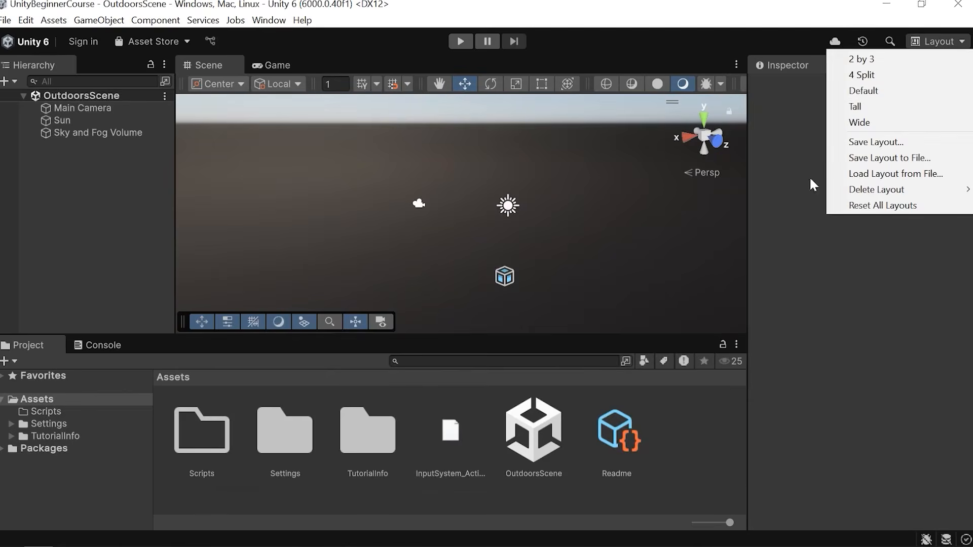
pyautogui.click(872, 60)
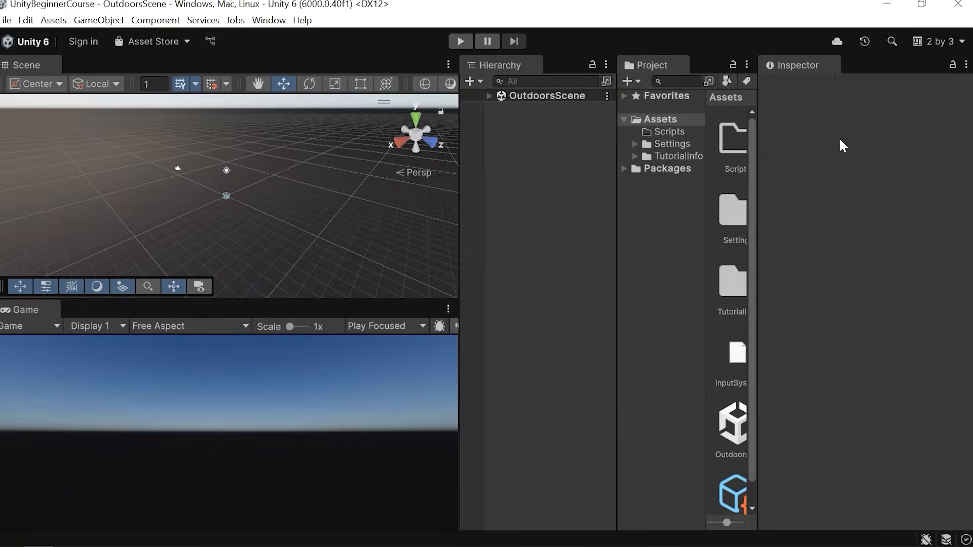
pyautogui.click(936, 40)
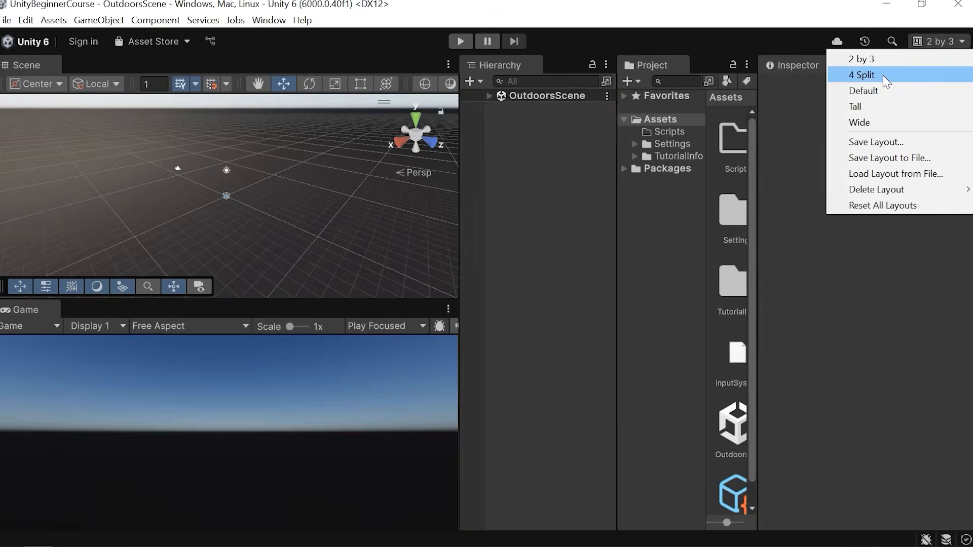
pyautogui.click(883, 74)
pyautogui.click(935, 40)
pyautogui.click(886, 87)
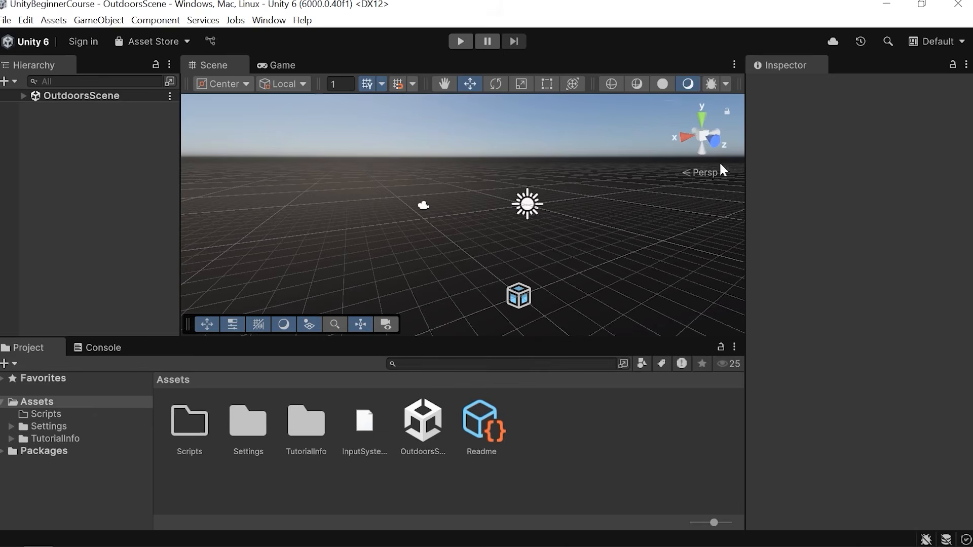
pyautogui.click(935, 42)
pyautogui.click(885, 101)
pyautogui.click(927, 42)
pyautogui.click(885, 115)
pyautogui.click(938, 42)
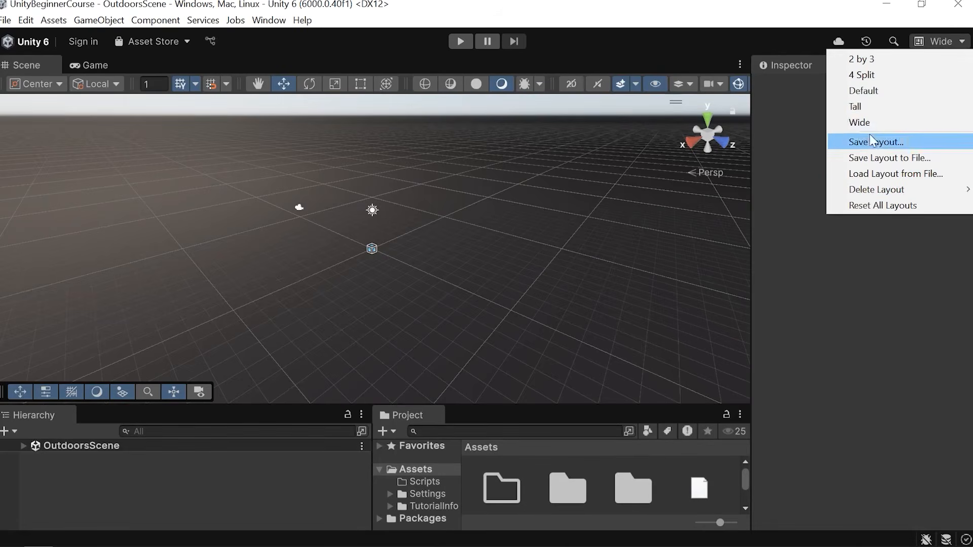
pyautogui.click(877, 92)
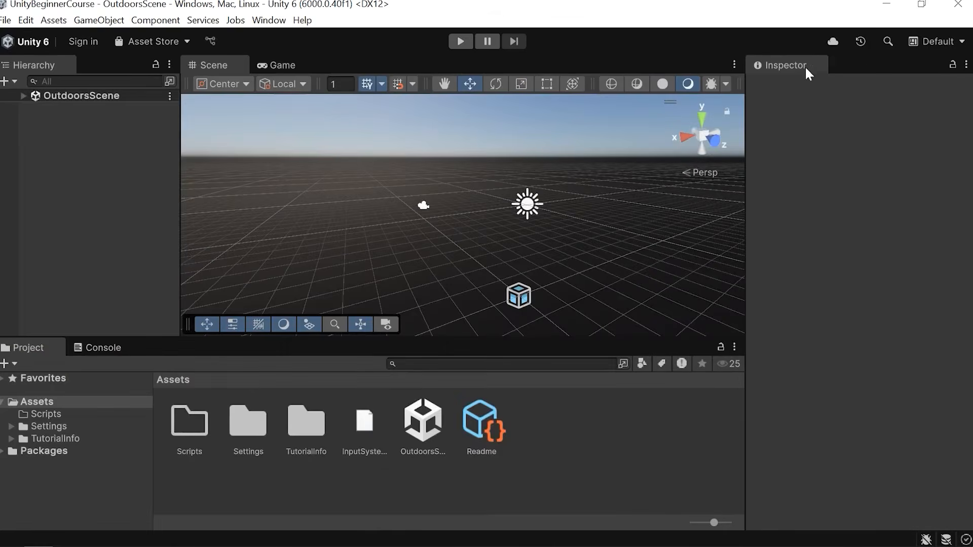
# Redock the Inspector tab in other panels and back to its place, and switch between the Console and Project tabs.
pyautogui.moveTo(789, 64); pyautogui.dragTo(188, 371)
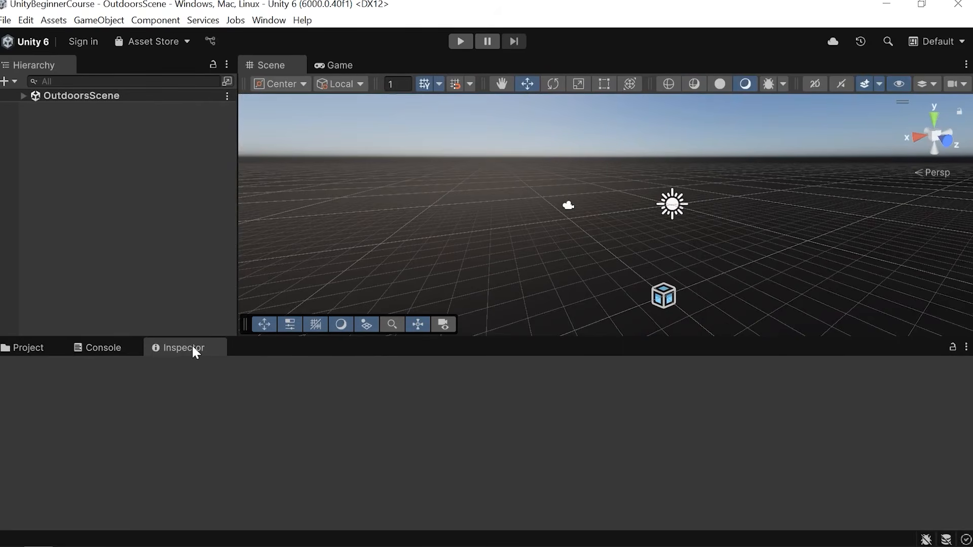
pyautogui.moveTo(193, 348); pyautogui.dragTo(340, 254)
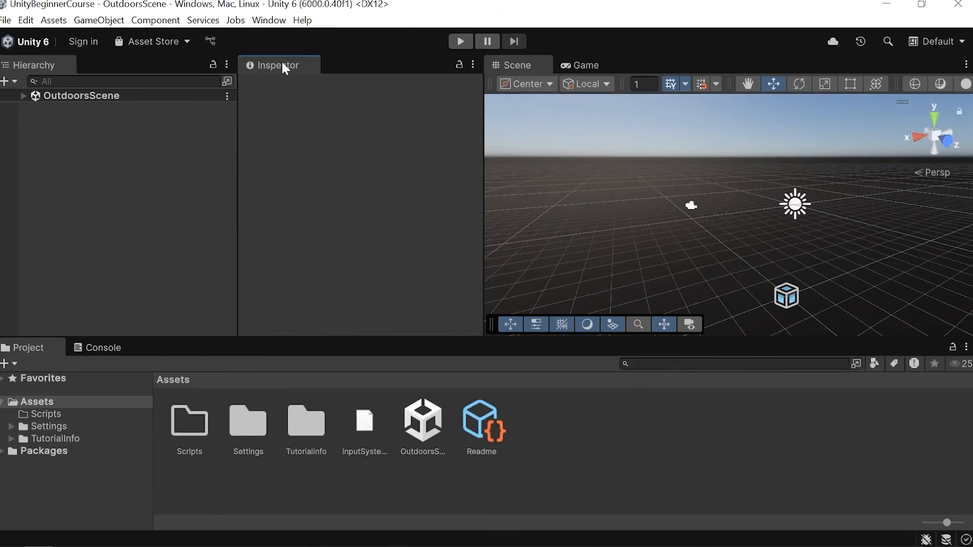
pyautogui.moveTo(281, 65); pyautogui.dragTo(157, 341)
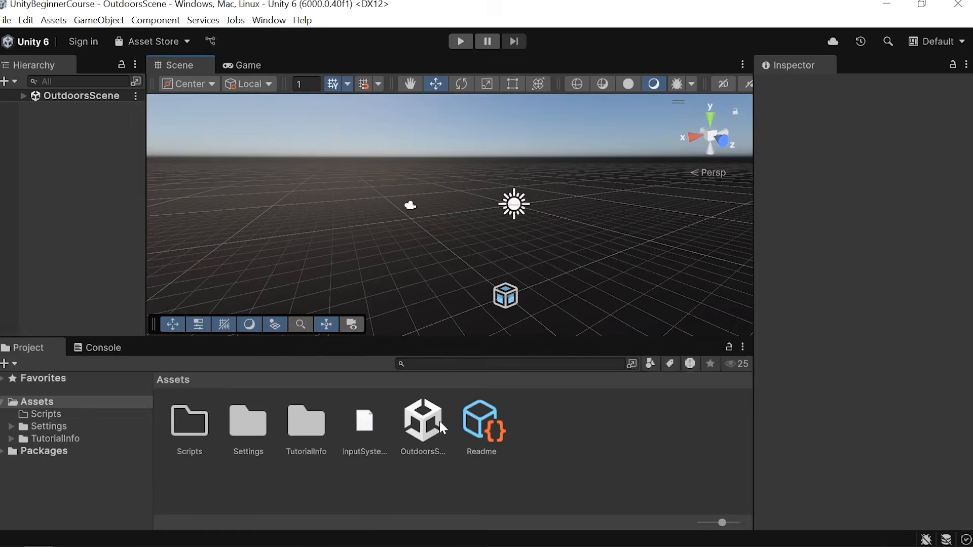
pyautogui.click(100, 347)
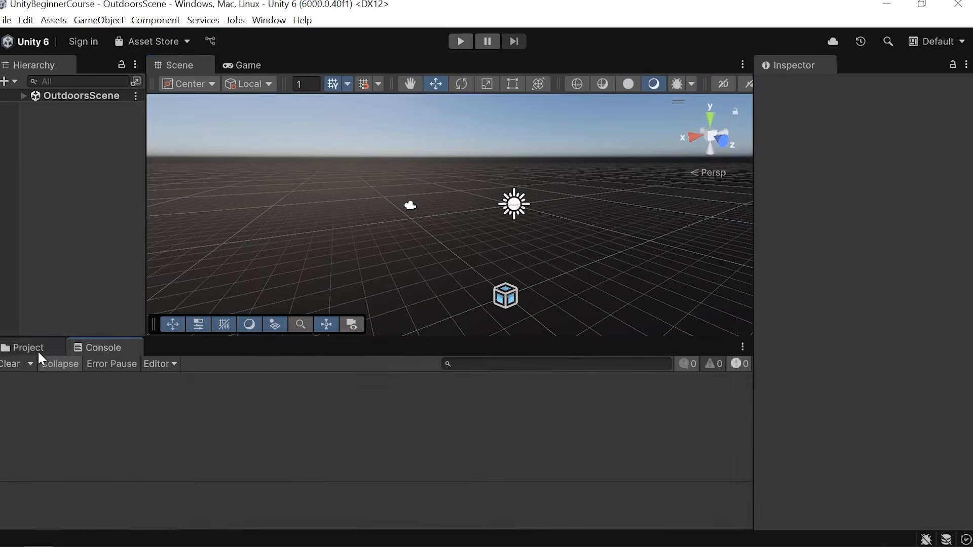
pyautogui.click(41, 348)
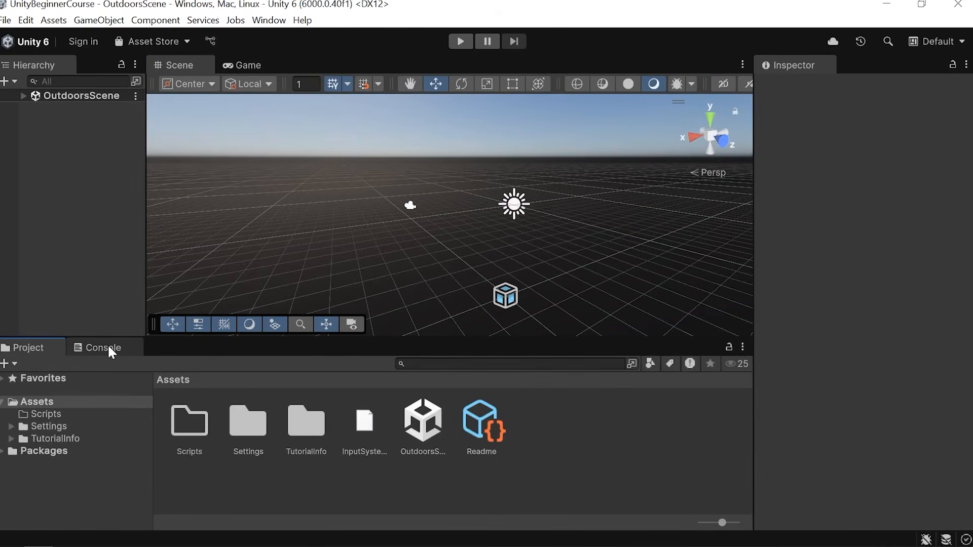
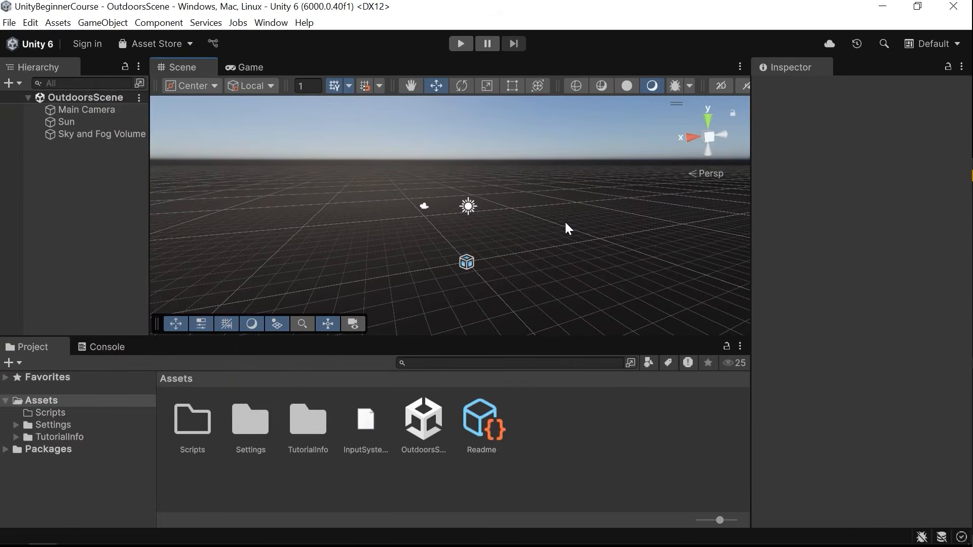
# Add a Plane 3D object to the scene and frame it in the view.
pyautogui.moveTo(482, 261); pyautogui.dragTo(557, 281, button='right')
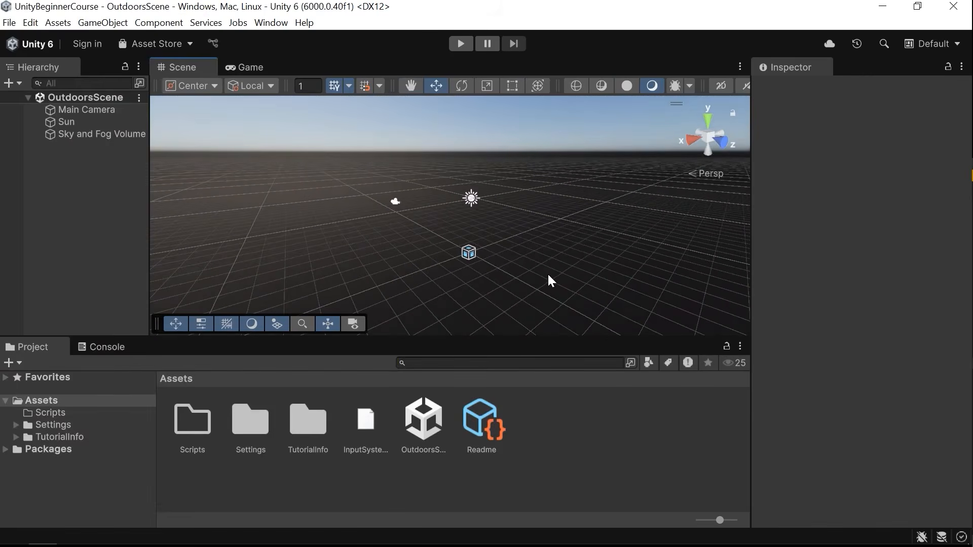
pyautogui.moveTo(539, 272); pyautogui.dragTo(492, 225, button='right')
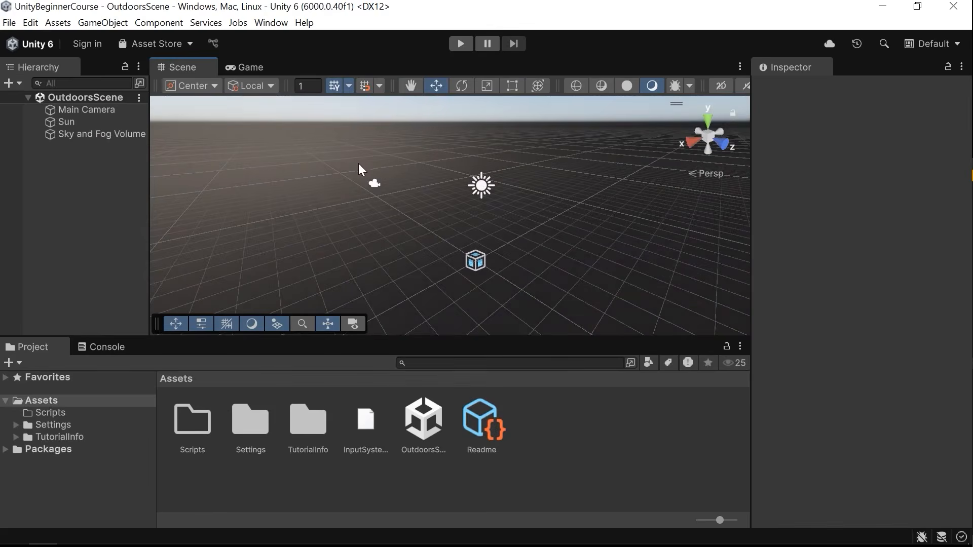
pyautogui.moveTo(465, 257); pyautogui.dragTo(450, 236, button='right')
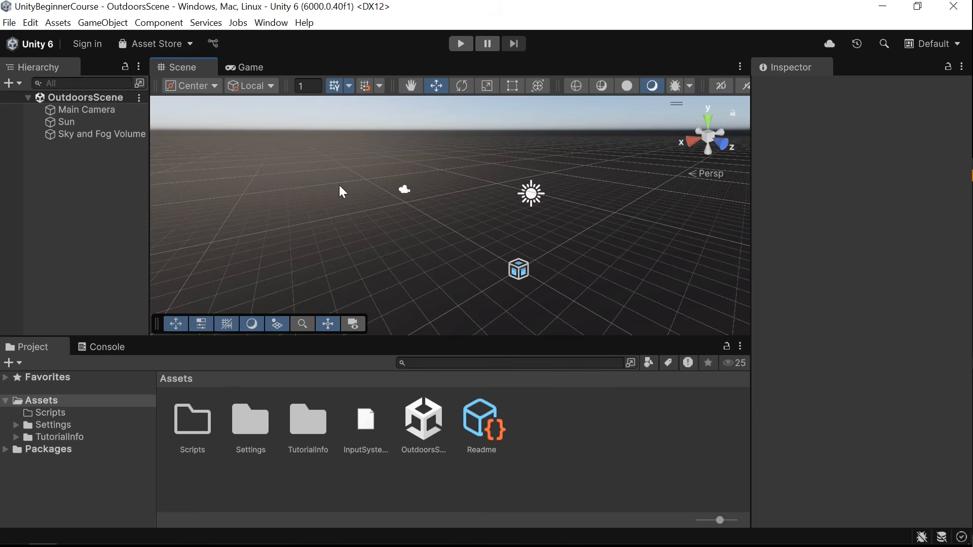
pyautogui.click(100, 23)
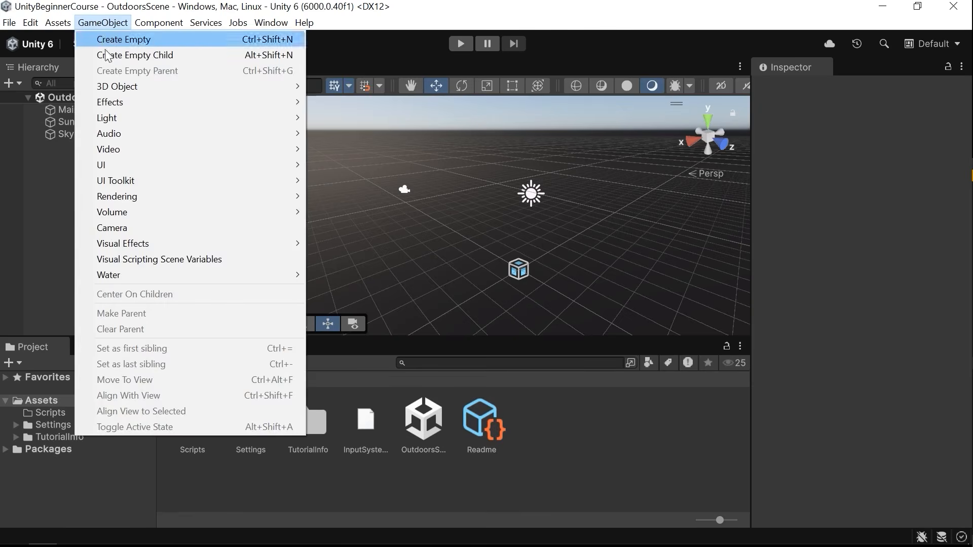
pyautogui.moveTo(118, 95)
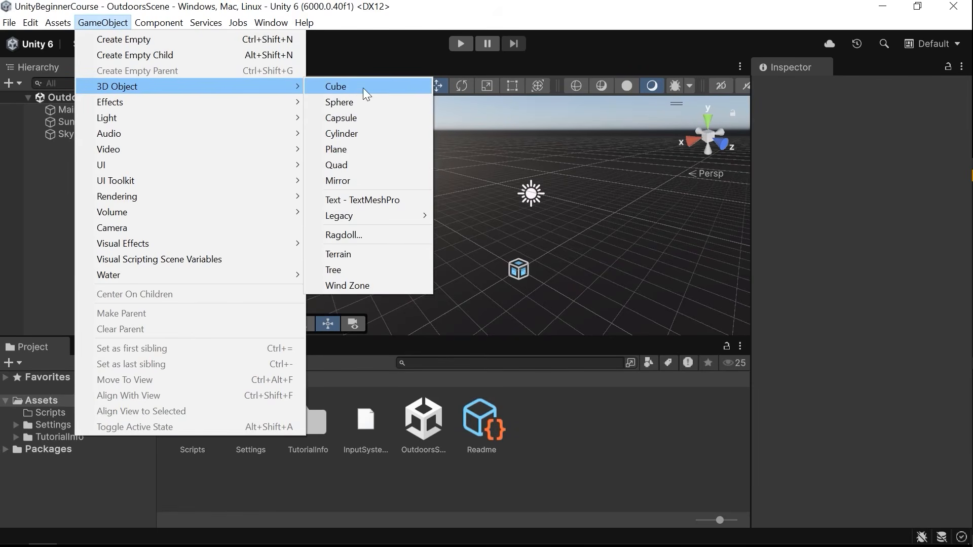
pyautogui.click(355, 149)
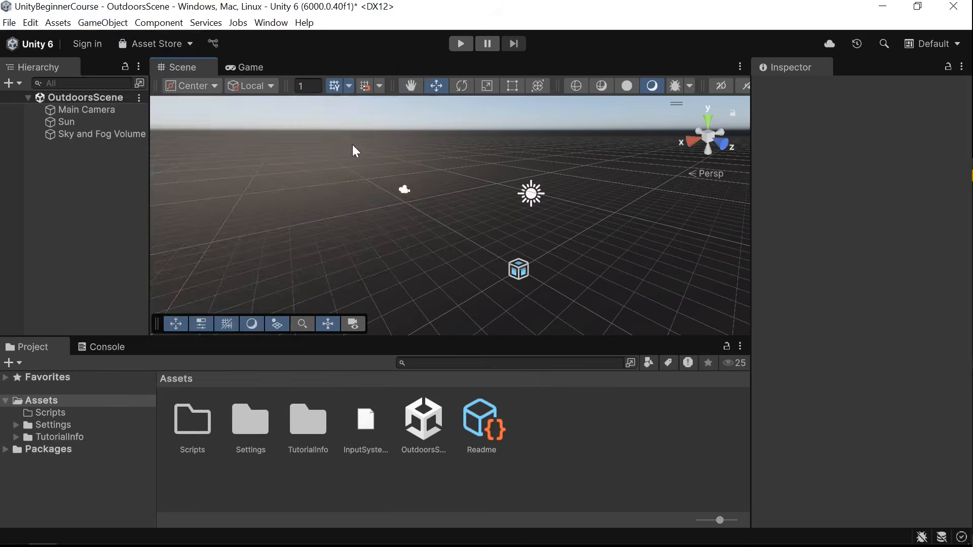
pyautogui.press('f')
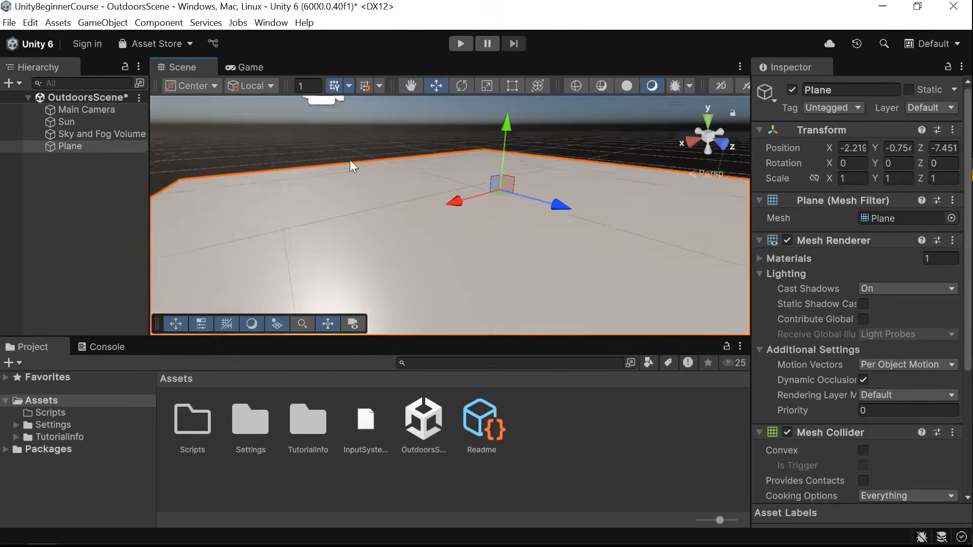
# Add a Cube 3D object and move it onto the plane.
pyautogui.click(103, 22)
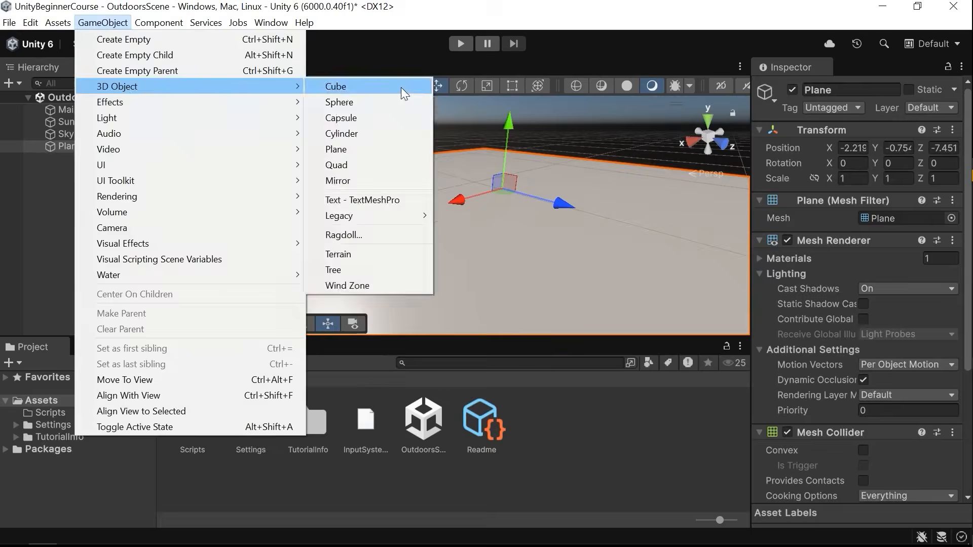
pyautogui.click(400, 87)
pyautogui.keyDown('alt'); pyautogui.moveTo(509, 151); pyautogui.dragTo(568, 205); pyautogui.keyUp('alt')
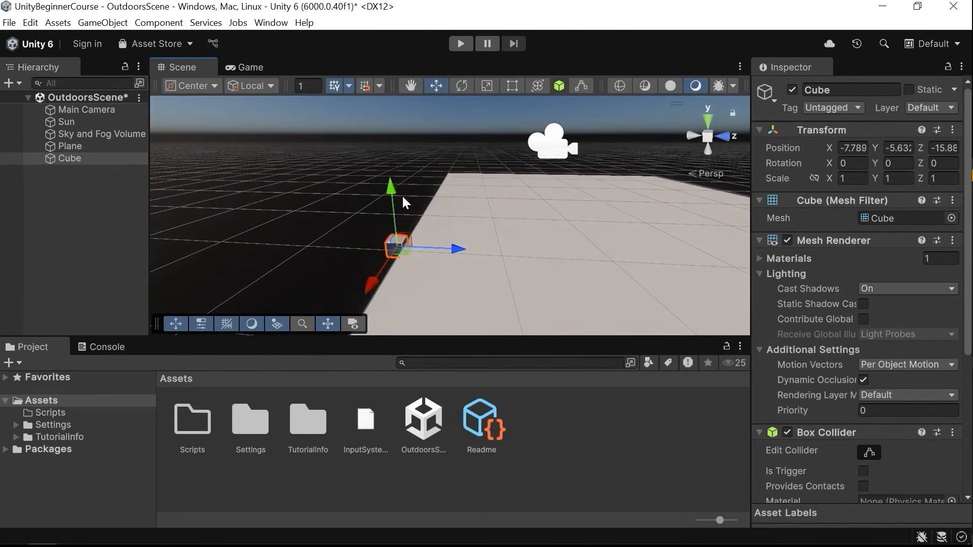
pyautogui.moveTo(392, 168); pyautogui.dragTo(623, 178)
pyautogui.keyDown('alt'); pyautogui.moveTo(620, 183); pyautogui.dragTo(561, 224); pyautogui.keyUp('alt')
pyautogui.moveTo(557, 188); pyautogui.dragTo(433, 291)
pyautogui.moveTo(488, 214); pyautogui.dragTo(483, 193)
pyautogui.click(586, 136)
pyautogui.keyDown('alt'); pyautogui.moveTo(568, 241); pyautogui.dragTo(508, 214); pyautogui.keyUp('alt')
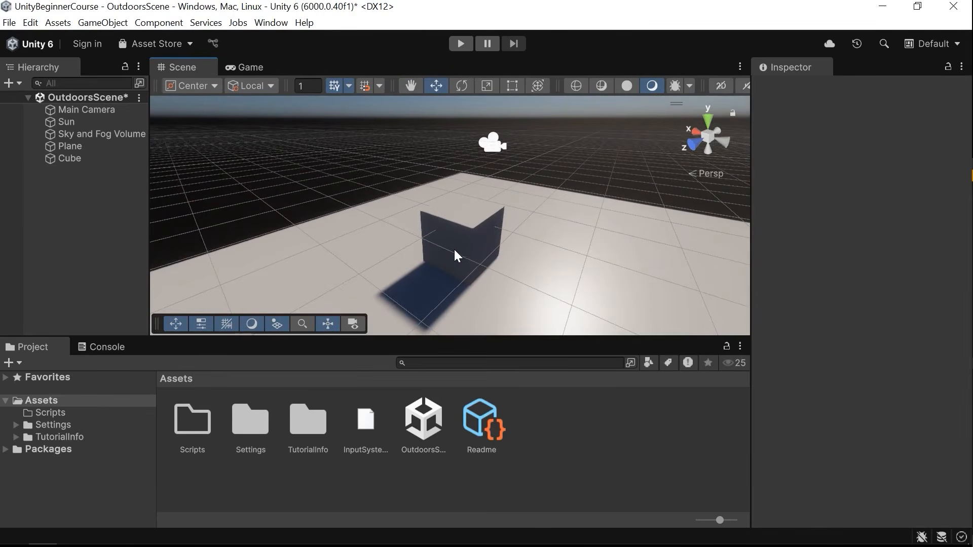
# Select the plane and the cube in turn and orbit the view to inspect the cube on the plane.
pyautogui.click(479, 233)
pyautogui.click(537, 266)
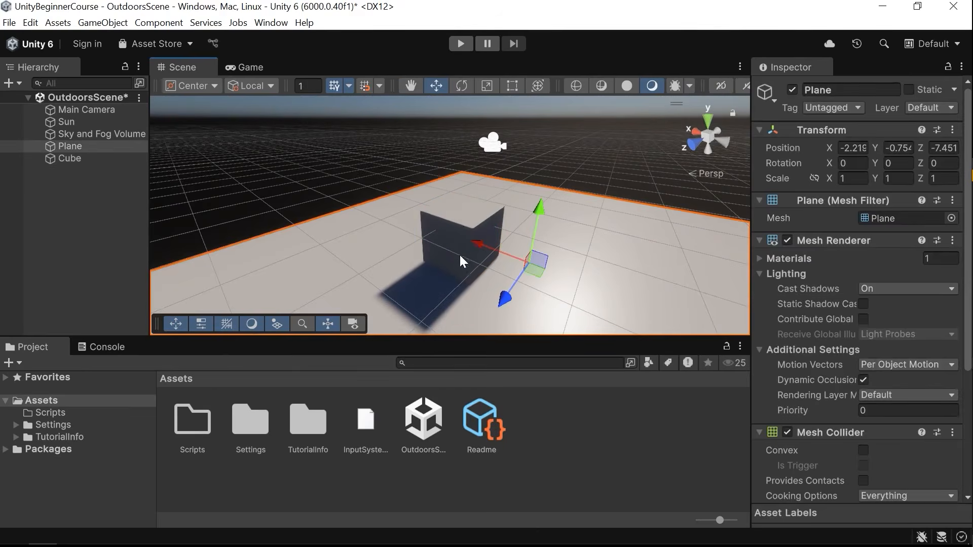
pyautogui.click(448, 219)
pyautogui.click(546, 267)
pyautogui.click(463, 213)
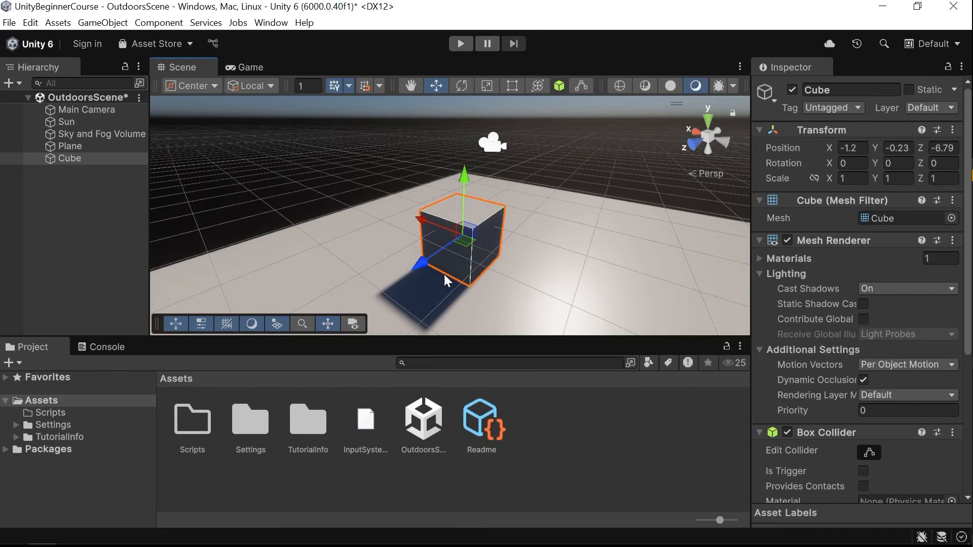
pyautogui.moveTo(421, 263)
pyautogui.mouseDown()
pyautogui.moveTo(508, 218)
pyautogui.moveTo(419, 228)
pyautogui.moveTo(449, 237)
pyautogui.moveTo(428, 263)
pyautogui.mouseUp()
pyautogui.moveTo(651, 199); pyautogui.dragTo(414, 250, button='right')
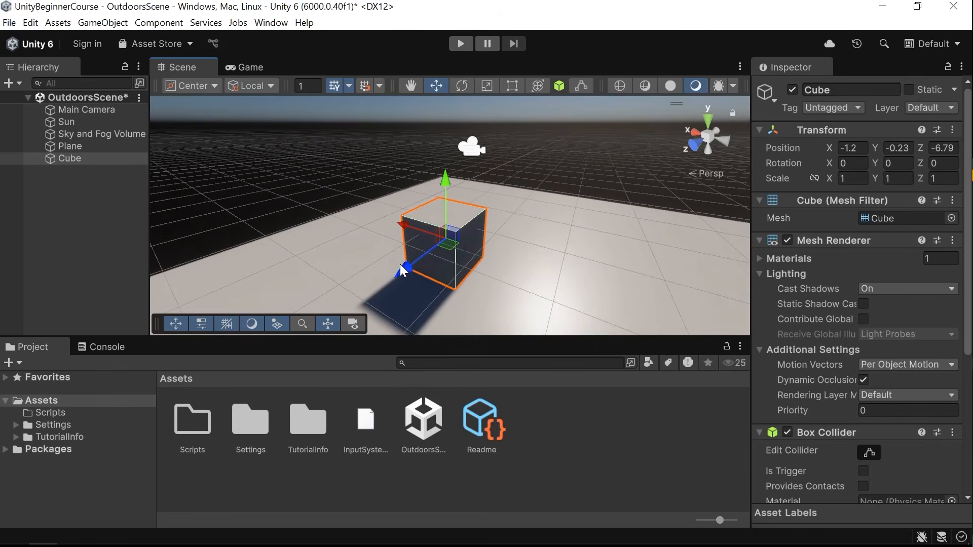
pyautogui.moveTo(403, 224); pyautogui.dragTo(423, 227)
pyautogui.moveTo(468, 202); pyautogui.dragTo(444, 199)
pyautogui.keyDown('alt'); pyautogui.moveTo(440, 202); pyautogui.dragTo(442, 236); pyautogui.keyUp('alt')
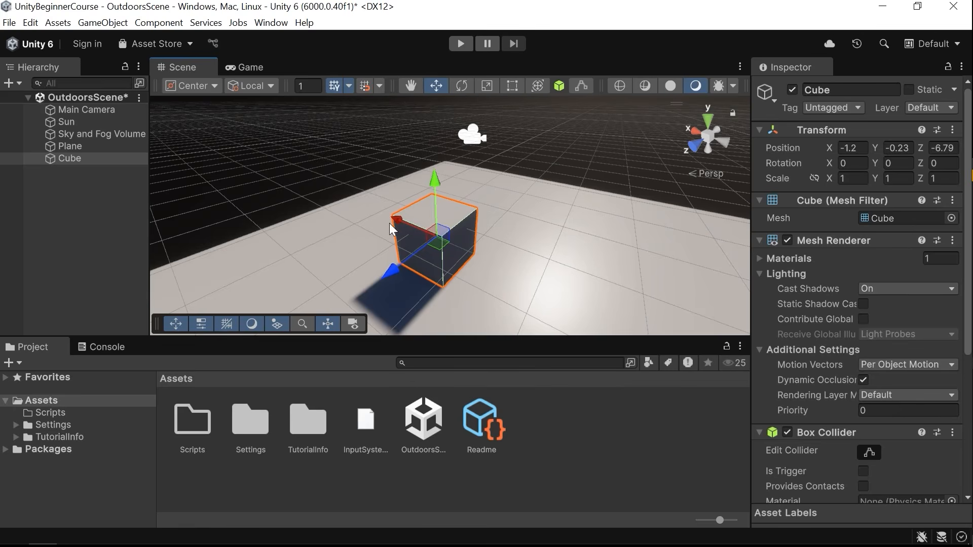
pyautogui.moveTo(458, 222); pyautogui.dragTo(474, 202, button='right')
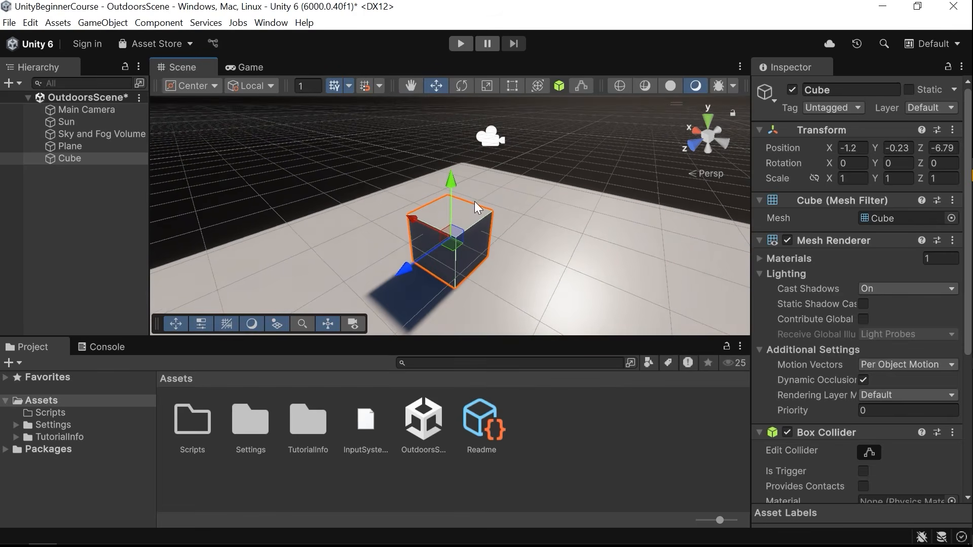
# Try rotating the cube with the Rotate tool, undoing each rotation.
pyautogui.click(463, 85)
pyautogui.keyDown('alt'); pyautogui.moveTo(451, 226); pyautogui.dragTo(500, 231); pyautogui.keyUp('alt')
pyautogui.moveTo(464, 190); pyautogui.dragTo(488, 275)
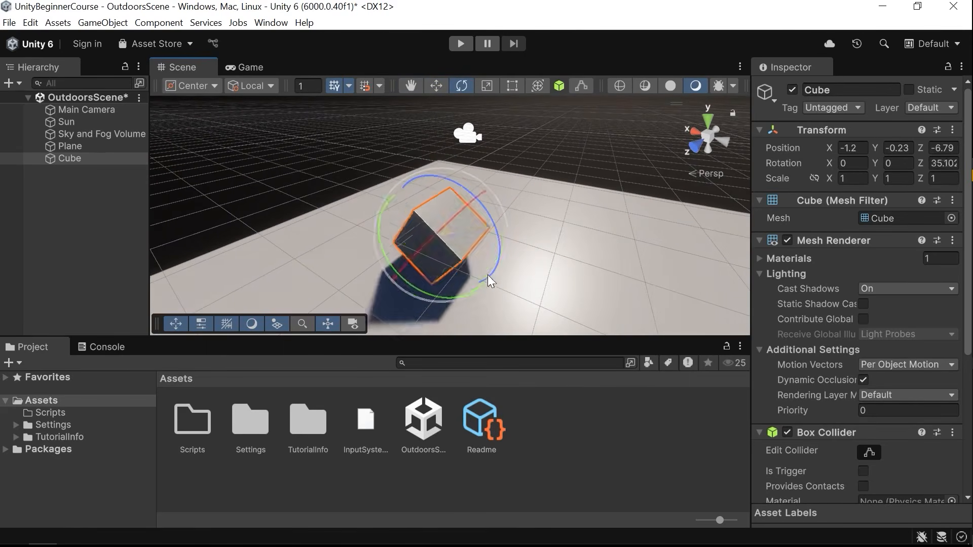
pyautogui.hotkey('ctrl', 'z')
pyautogui.moveTo(407, 215)
pyautogui.mouseDown()
pyautogui.moveTo(406, 243)
pyautogui.moveTo(416, 223)
pyautogui.mouseUp()
pyautogui.hotkey('ctrl', 'z')
pyautogui.moveTo(465, 276); pyautogui.dragTo(419, 297)
pyautogui.hotkey('ctrl', 'z')
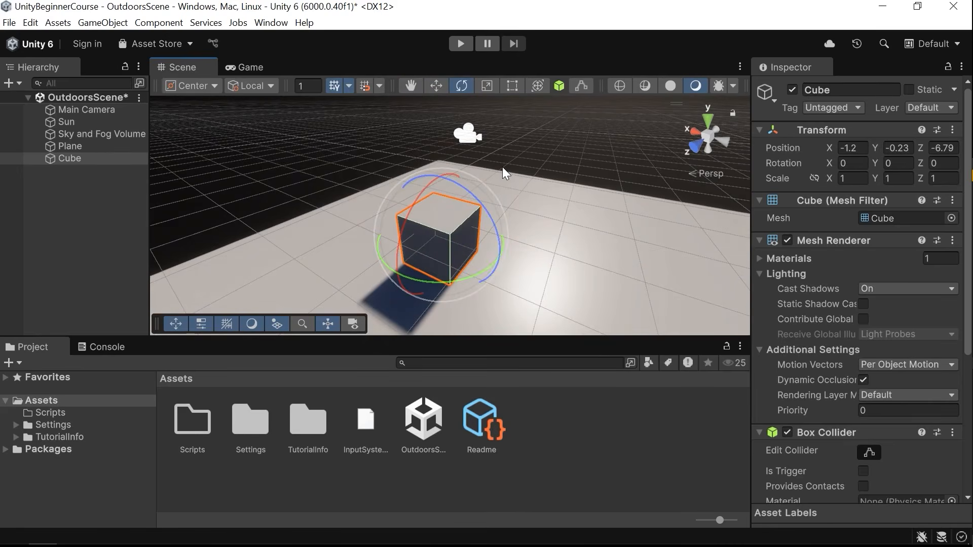
# Try stretching the cube along its axes with the Scale tool, undoing each change.
pyautogui.click(486, 89)
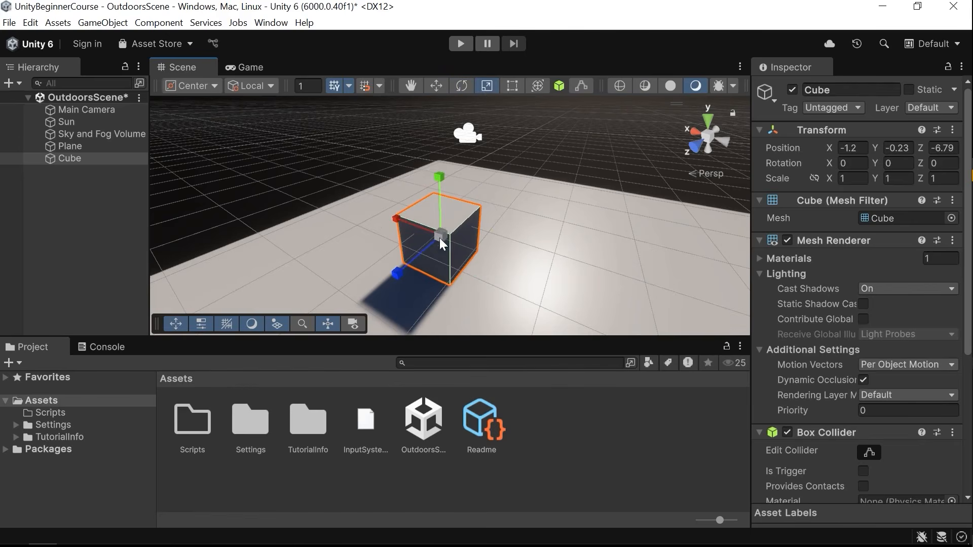
pyautogui.moveTo(517, 254); pyautogui.dragTo(457, 245, button='right')
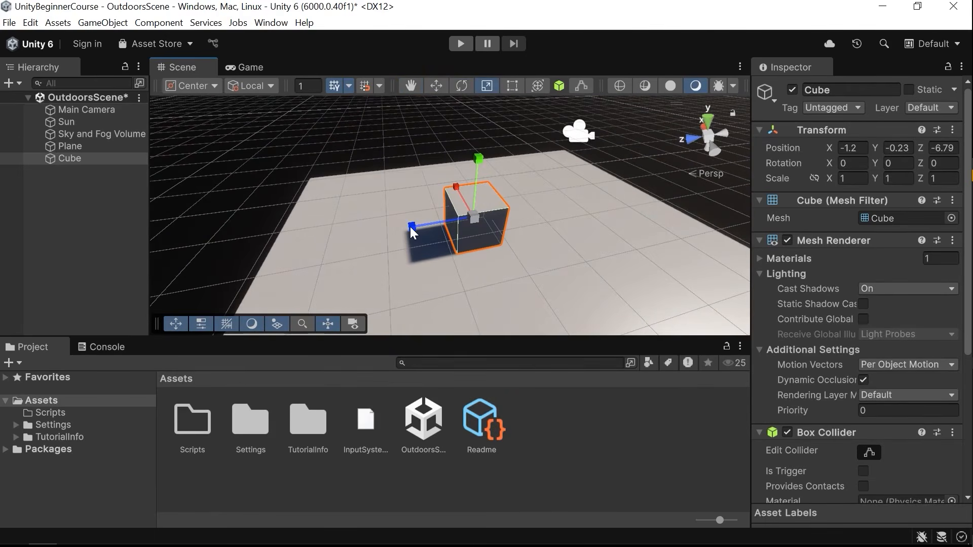
pyautogui.moveTo(410, 227); pyautogui.dragTo(194, 237)
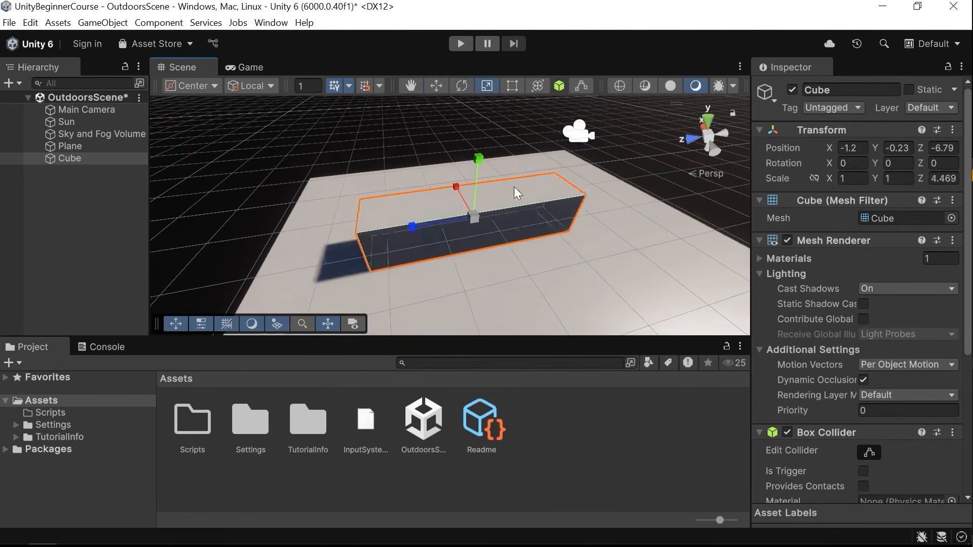
pyautogui.hotkey('ctrl', 'z')
pyautogui.moveTo(479, 161); pyautogui.dragTo(479, 97)
pyautogui.hotkey('ctrl', 'z')
pyautogui.moveTo(457, 188); pyautogui.dragTo(417, 133)
pyautogui.hotkey('ctrl', 'z')
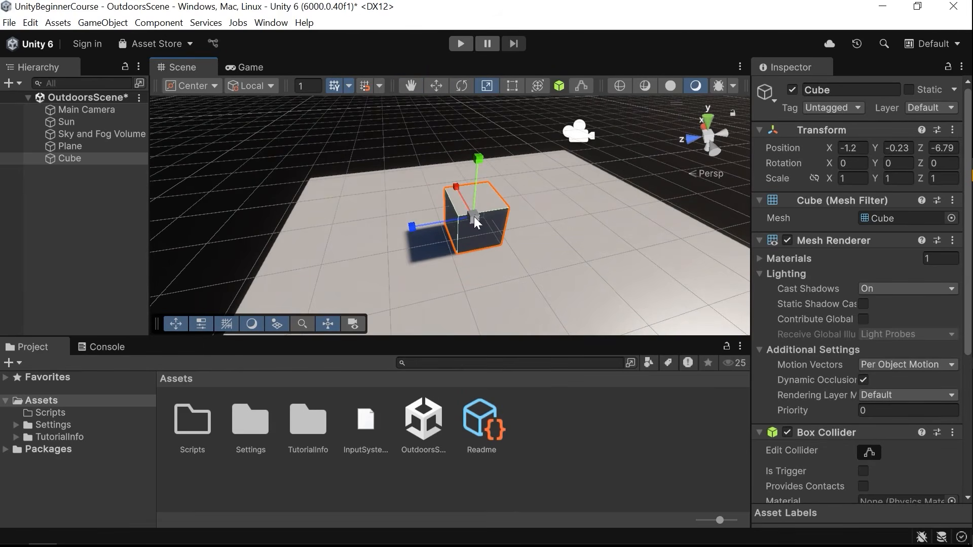
# Try scaling, rotating and moving the cube using the tool shortcuts, undoing each change.
pyautogui.moveTo(468, 215); pyautogui.dragTo(487, 216, button='right')
pyautogui.moveTo(455, 217); pyautogui.dragTo(414, 203)
pyautogui.hotkey('ctrl', 'z')
pyautogui.press('e')
pyautogui.keyDown('alt'); pyautogui.moveTo(452, 174); pyautogui.dragTo(449, 240); pyautogui.keyUp('alt')
pyautogui.hotkey('ctrl', 'z')
pyautogui.press('w')
pyautogui.moveTo(458, 207); pyautogui.dragTo(457, 268)
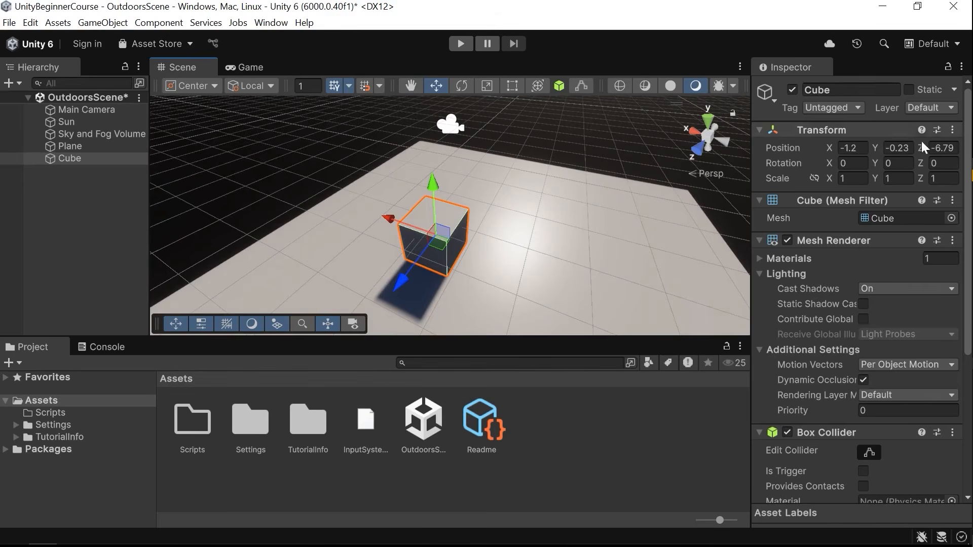
# Collapse the cube's Mesh Filter, Mesh Renderer and Box Collider components in the Inspector.
pyautogui.click(819, 235)
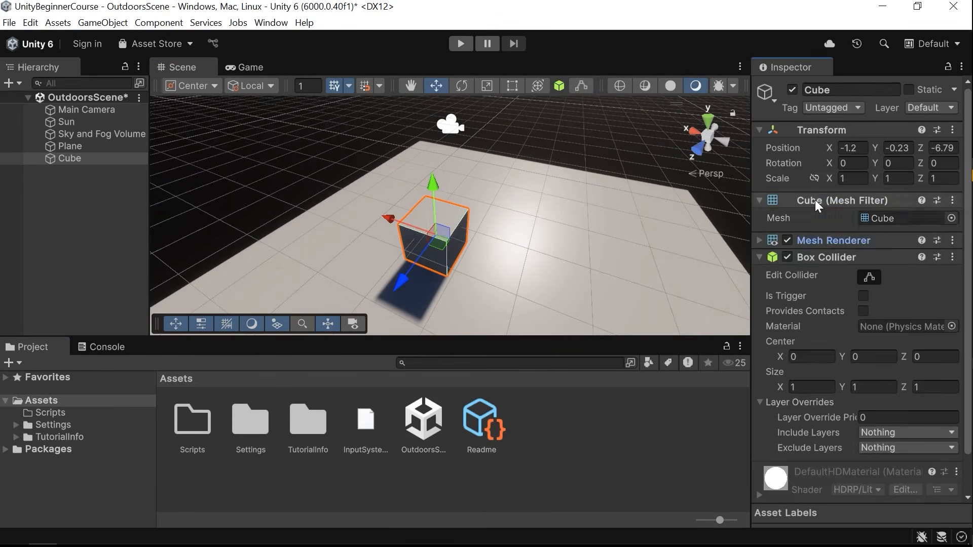
pyautogui.click(815, 199)
pyautogui.click(807, 235)
pyautogui.click(796, 279)
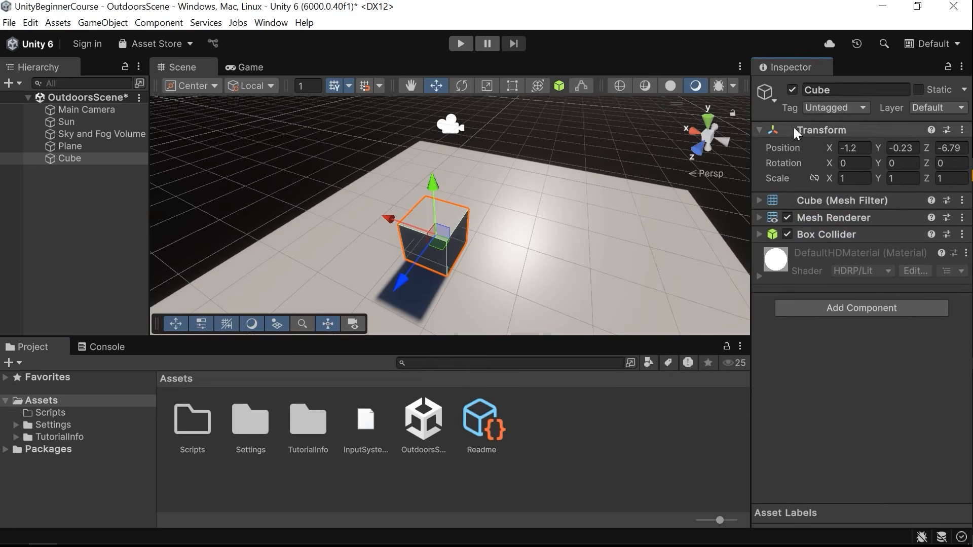
pyautogui.moveTo(780, 148)
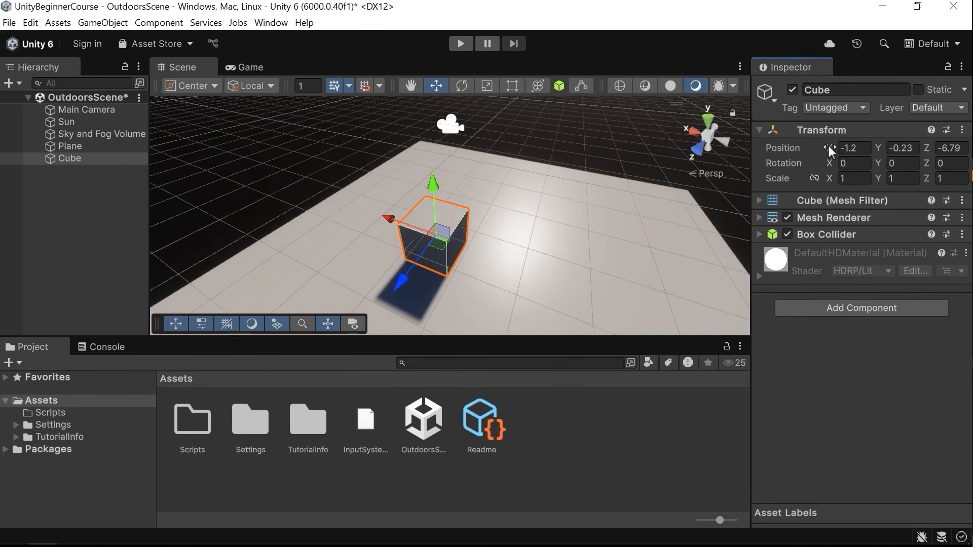
# Try scrubbing the cube's X and Z position values, undoing each change.
pyautogui.moveTo(831, 148); pyautogui.dragTo(749, 148)
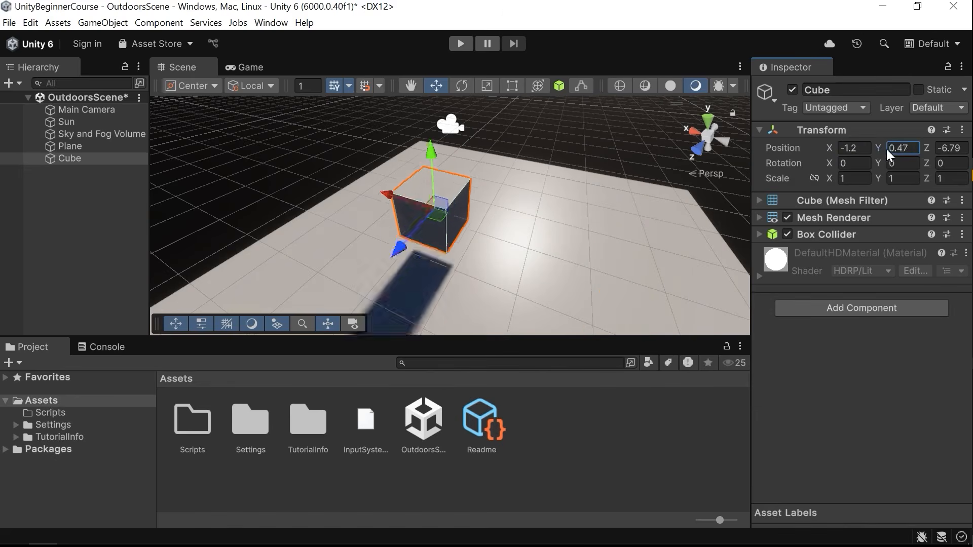
pyautogui.hotkey('ctrl', 'z')
pyautogui.moveTo(927, 148); pyautogui.dragTo(898, 150)
pyautogui.hotkey('ctrl', 'z')
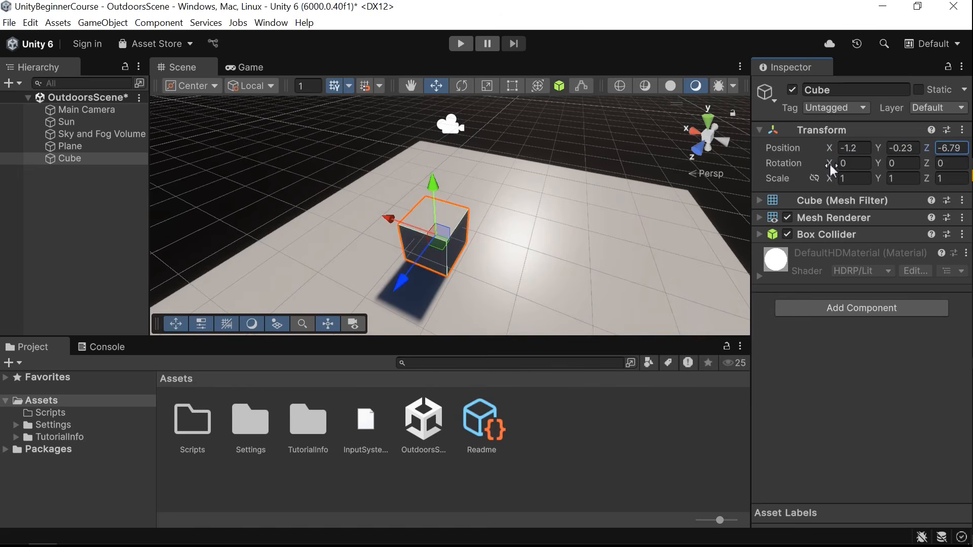
# Try setting the cube's X position to 1.
pyautogui.click(855, 148)
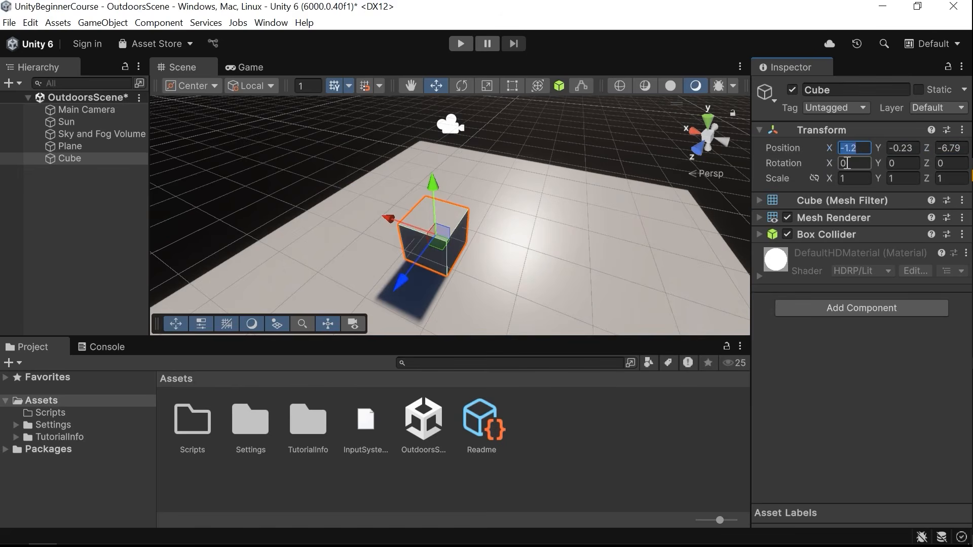
pyautogui.write('1')
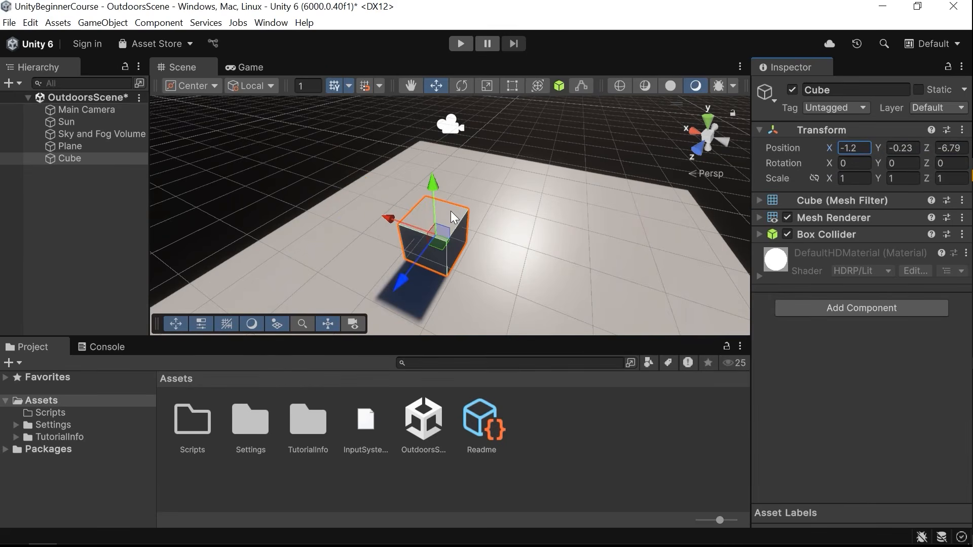
pyautogui.moveTo(451, 211); pyautogui.dragTo(548, 307, button='right')
pyautogui.press('w')
pyautogui.press('a')
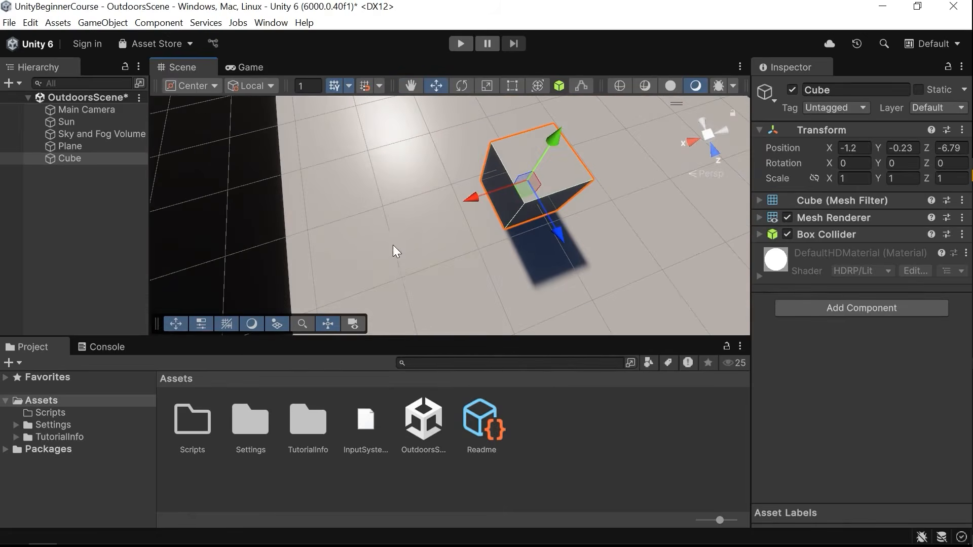
pyautogui.moveTo(445, 247); pyautogui.dragTo(324, 225, button='right')
# Set the cube's X position to 0.
pyautogui.click(854, 148)
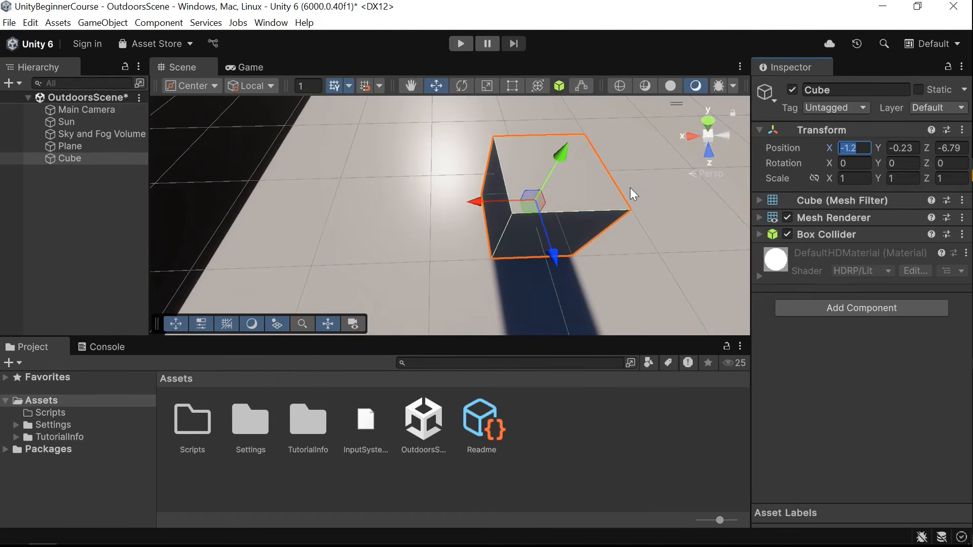
pyautogui.write('0')
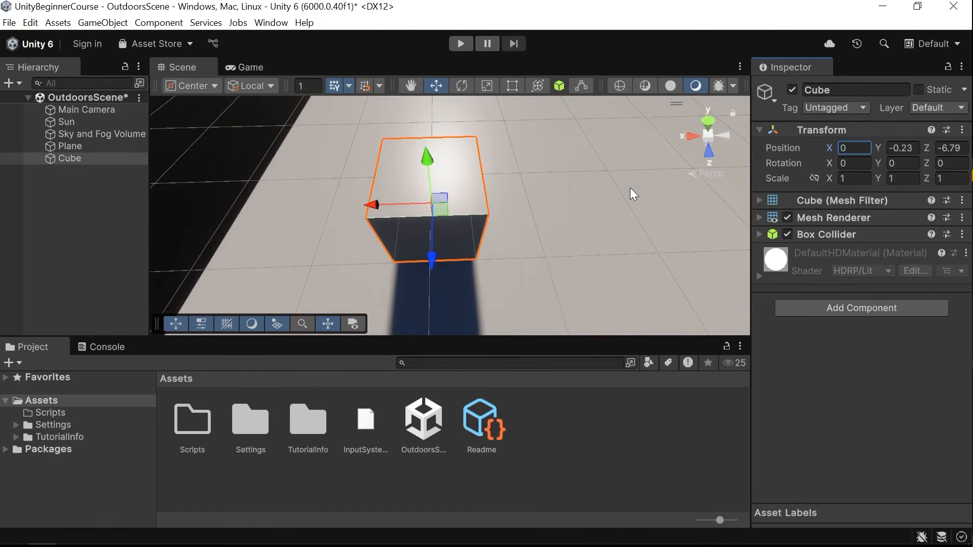
pyautogui.moveTo(456, 214); pyautogui.dragTo(436, 226, button='right')
# Re-enter 0 as the cube's X position, undoing and redoing the edit twice.
pyautogui.click(854, 147)
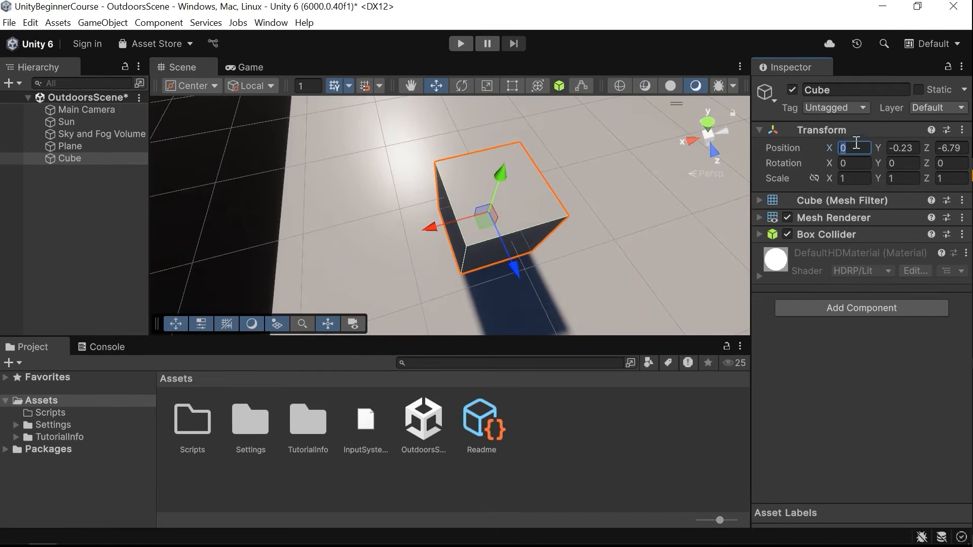
pyautogui.write('1')
pyautogui.press('BackSpace')
pyautogui.write('0')
pyautogui.hotkey('ctrl', 'z')
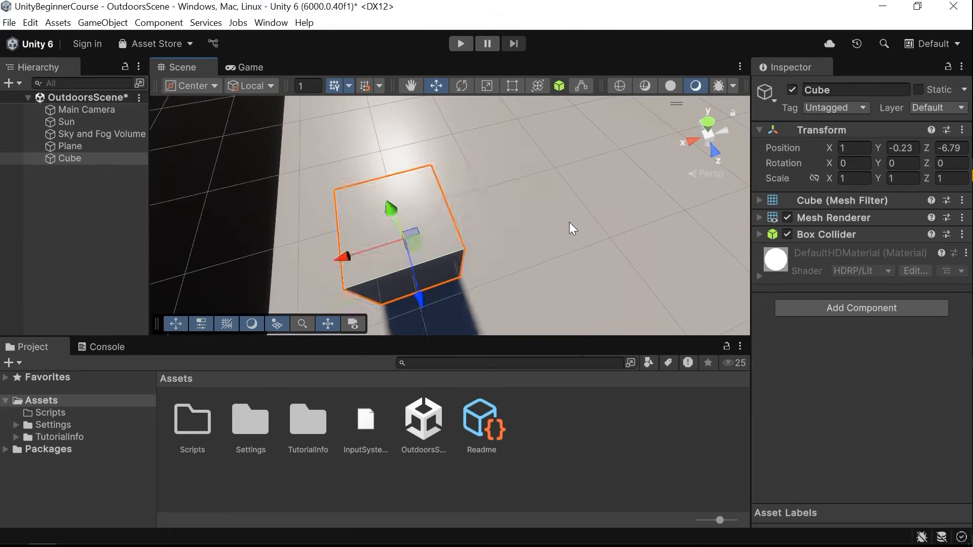
pyautogui.hotkey('ctrl', 'y')
pyautogui.hotkey('ctrl', 'z')
pyautogui.hotkey('ctrl', 'y')
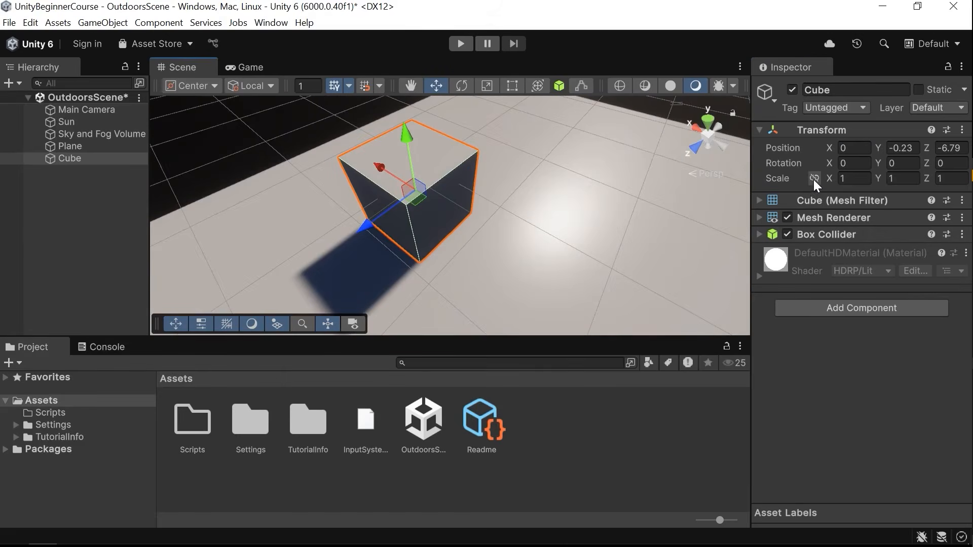
# Enable constrained proportions for the cube's scale and set the X scale to 1.
pyautogui.moveTo(831, 178)
pyautogui.mouseDown()
pyautogui.moveTo(866, 190)
pyautogui.moveTo(849, 191)
pyautogui.moveTo(875, 199)
pyautogui.moveTo(858, 203)
pyautogui.moveTo(861, 211)
pyautogui.moveTo(886, 217)
pyautogui.moveTo(824, 178)
pyautogui.mouseUp()
pyautogui.moveTo(829, 181); pyautogui.dragTo(953, 182)
pyautogui.click(871, 180)
pyautogui.write('1')
pyautogui.scroll(-3, 600, 203)
# Try resizing the cube with the Scale tool, undoing each change.
pyautogui.press('r')
pyautogui.moveTo(437, 202); pyautogui.dragTo(450, 186)
pyautogui.hotkey('ctrl', 'z')
pyautogui.moveTo(400, 229); pyautogui.dragTo(431, 122)
pyautogui.hotkey('ctrl', 'z')
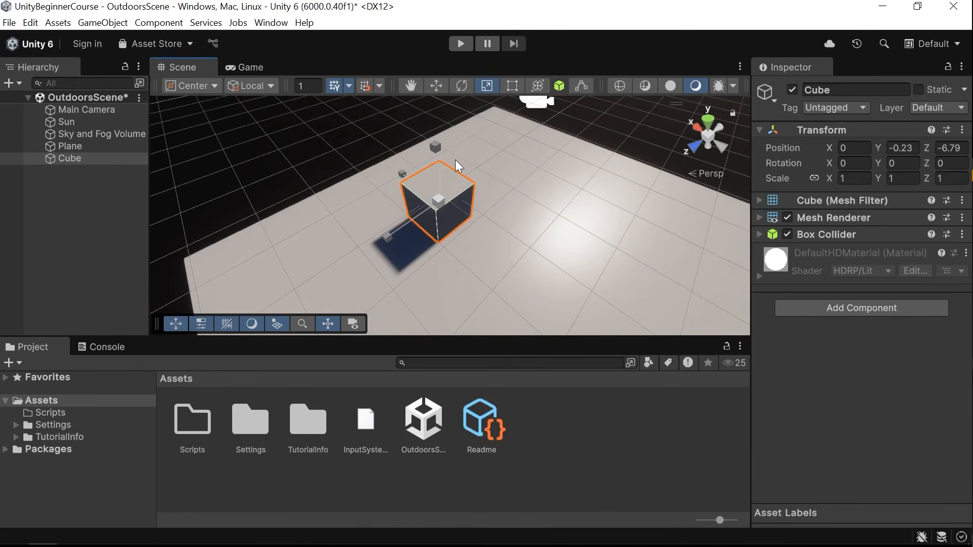
# Toggle the scene grid's visibility off and back on.
pyautogui.keyDown('alt'); pyautogui.moveTo(455, 159); pyautogui.dragTo(563, 120); pyautogui.keyUp('alt')
pyautogui.scroll(4, 478, 199)
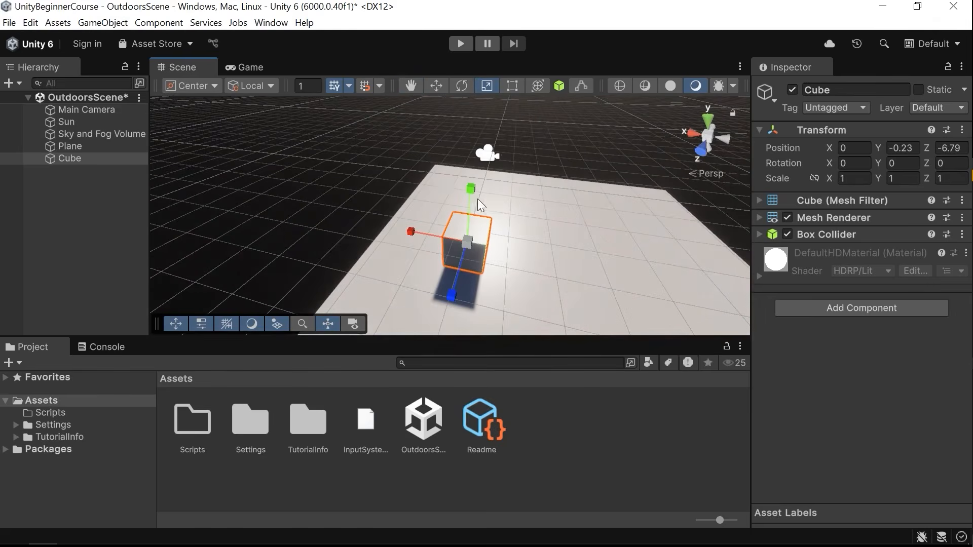
pyautogui.click(334, 87)
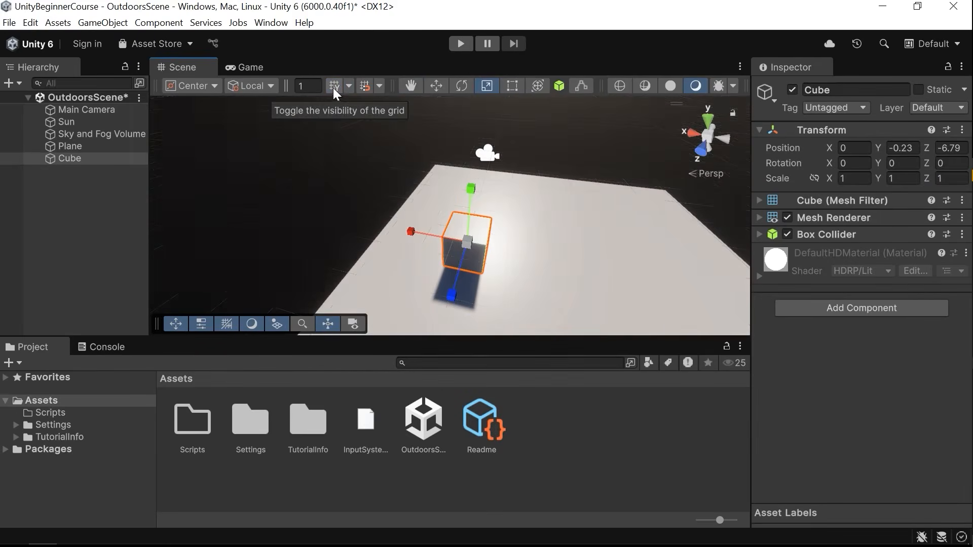
pyautogui.click(333, 88)
# Switch the grid plane to X and then to Z, orbiting to compare each.
pyautogui.click(349, 86)
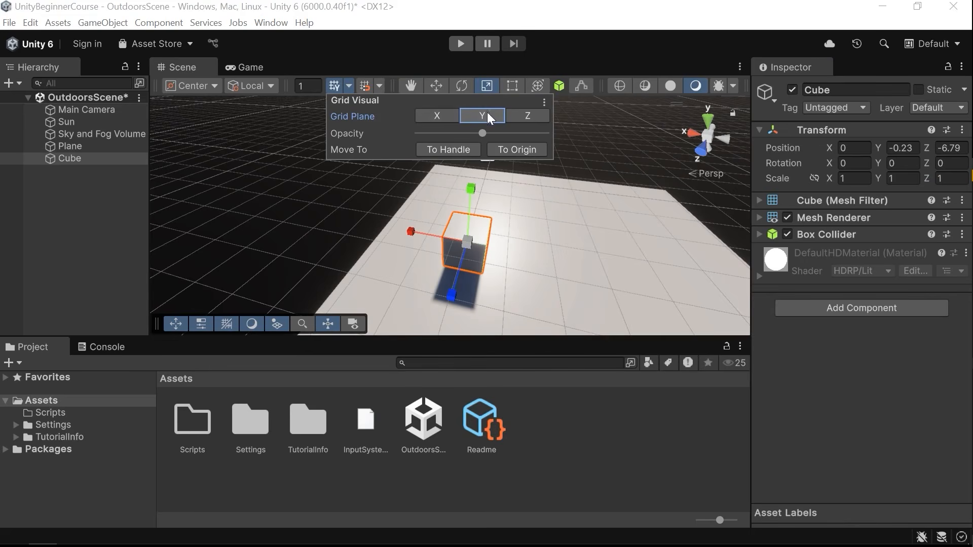
pyautogui.click(440, 113)
pyautogui.moveTo(482, 185); pyautogui.dragTo(365, 93, button='right')
pyautogui.click(349, 86)
pyautogui.click(524, 116)
pyautogui.moveTo(530, 174); pyautogui.dragTo(455, 131, button='right')
pyautogui.press('w')
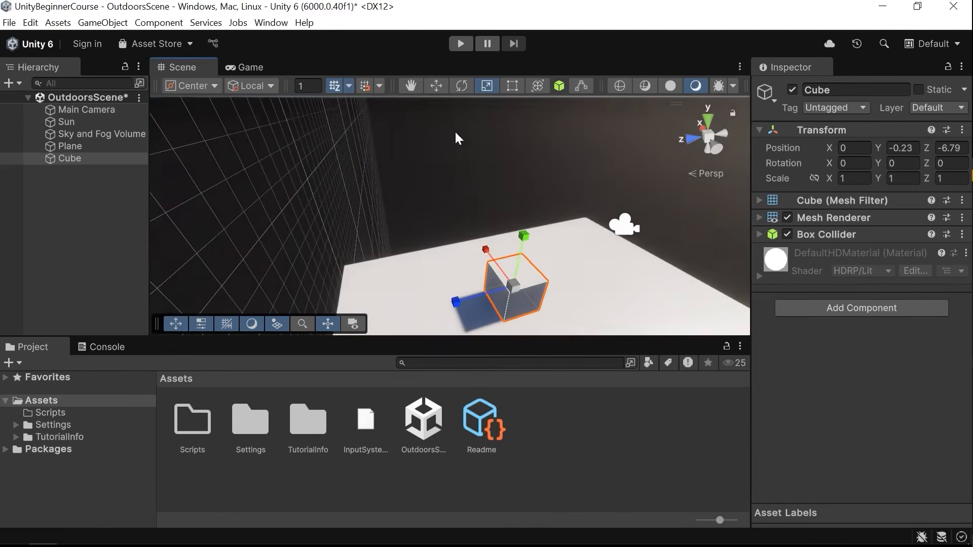
# Set the grid plane back to Y, reduce the grid opacity, and hide the grid.
pyautogui.click(346, 87)
pyautogui.click(481, 116)
pyautogui.moveTo(482, 133); pyautogui.dragTo(440, 134)
pyautogui.moveTo(513, 226); pyautogui.dragTo(609, 259, button='right')
pyautogui.click(333, 88)
# Move the cube along the X axis to about -2 with the Move tool.
pyautogui.moveTo(425, 228); pyautogui.dragTo(652, 181, button='right')
pyautogui.press('a')
pyautogui.press('w')
# Fly through the scene view to look at the objects from different angles.
pyautogui.press('w')
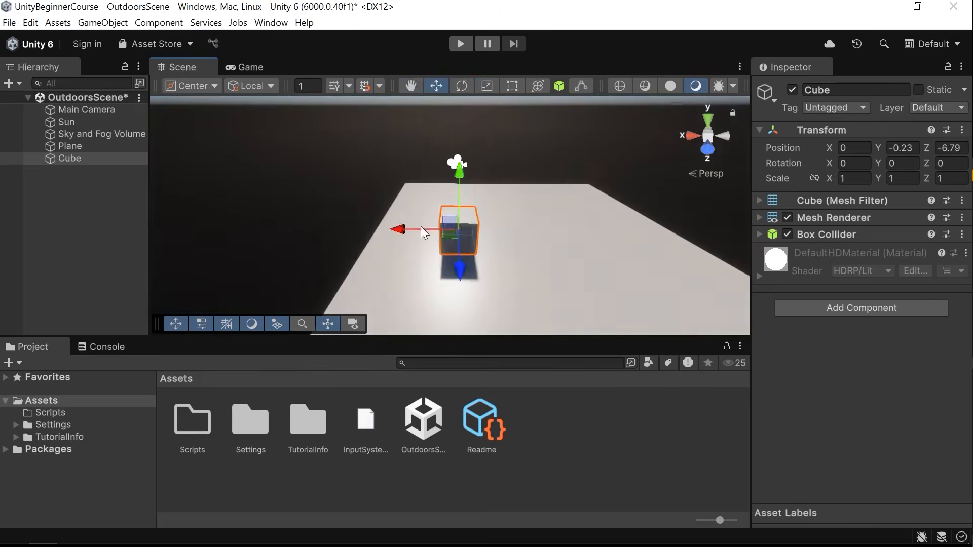
pyautogui.moveTo(398, 230); pyautogui.dragTo(461, 231)
pyautogui.moveTo(461, 230); pyautogui.dragTo(466, 230)
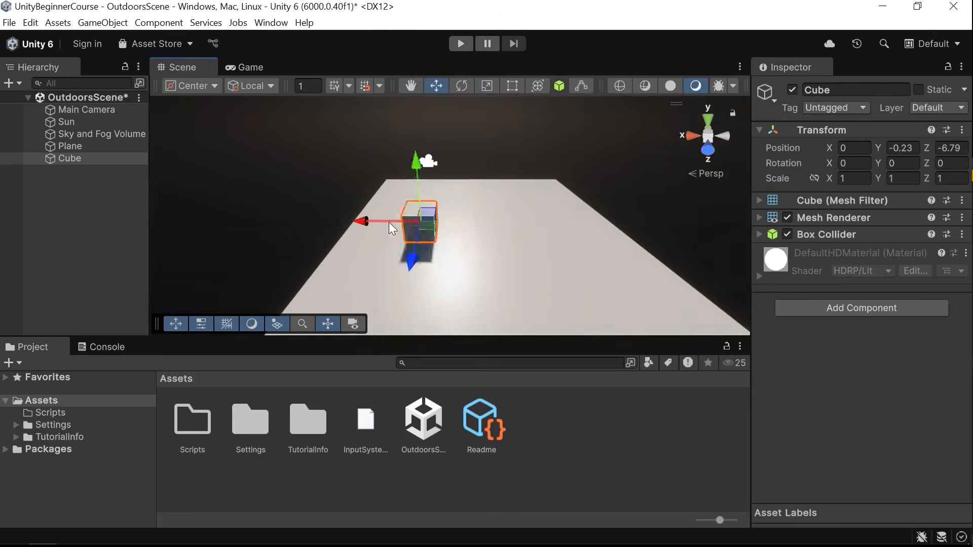
pyautogui.moveTo(388, 221); pyautogui.dragTo(455, 223)
pyautogui.moveTo(469, 250); pyautogui.dragTo(369, 255, button='right')
pyautogui.press('d')
pyautogui.click(504, 260)
pyautogui.press('r')
pyautogui.moveTo(451, 229); pyautogui.dragTo(561, 226)
pyautogui.click(550, 118)
pyautogui.press('d')
pyautogui.moveTo(494, 223); pyautogui.dragTo(395, 231, button='right')
pyautogui.moveTo(454, 216); pyautogui.dragTo(495, 260, button='right')
pyautogui.press('w')
pyautogui.press('s')
pyautogui.press('w')
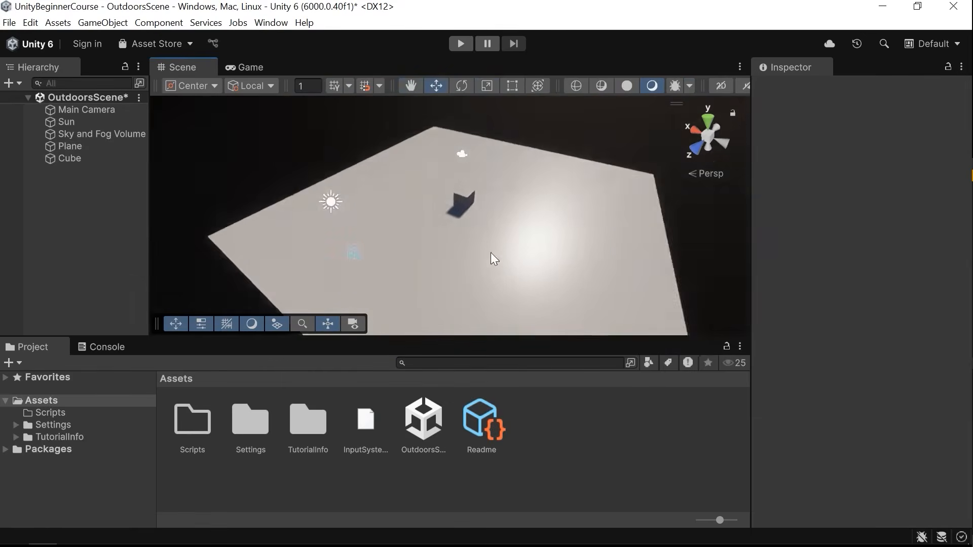
# Select the plane and the cube in turn and orbit around them to inspect them.
pyautogui.scroll(3, 437, 234)
pyautogui.moveTo(440, 239); pyautogui.dragTo(319, 245, button='right')
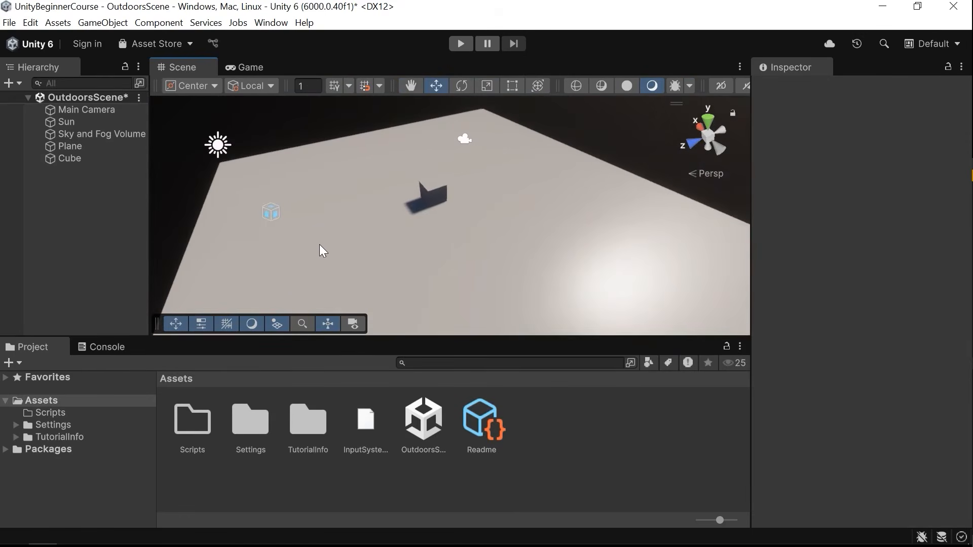
pyautogui.click(437, 250)
pyautogui.moveTo(439, 249); pyautogui.dragTo(552, 221, button='right')
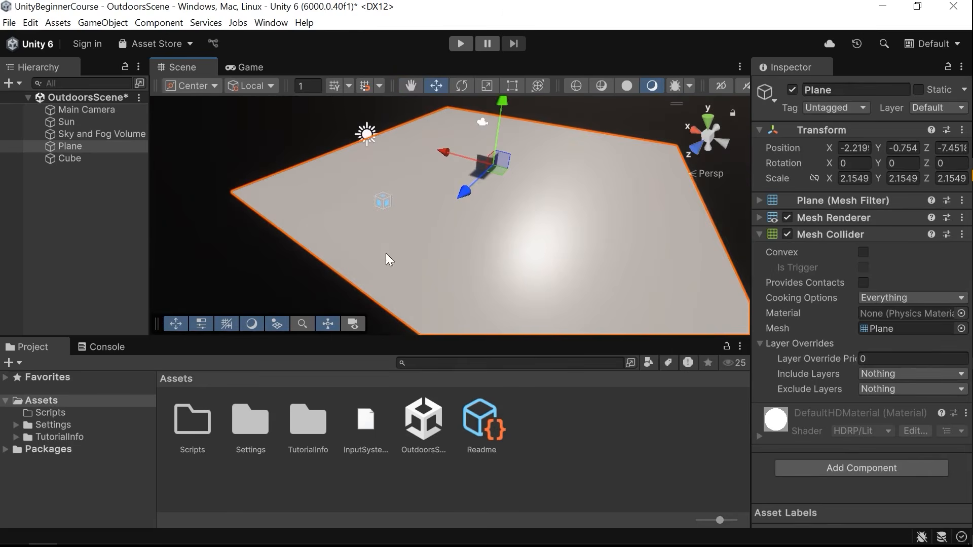
pyautogui.moveTo(461, 124); pyautogui.dragTo(460, 175, button='right')
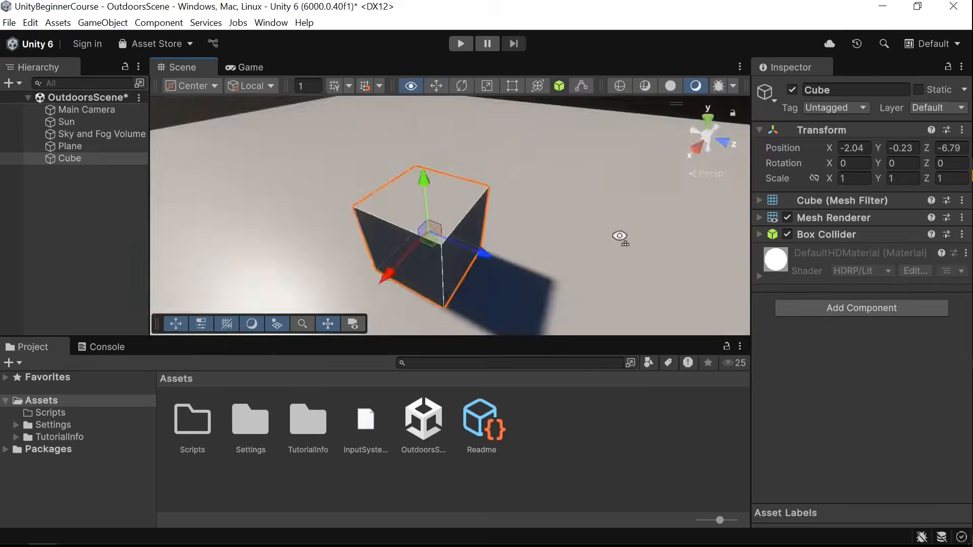
pyautogui.keyDown('alt'); pyautogui.moveTo(619, 239); pyautogui.dragTo(753, 245); pyautogui.keyUp('alt')
pyautogui.keyDown('alt'); pyautogui.moveTo(512, 266); pyautogui.dragTo(750, 243); pyautogui.keyUp('alt')
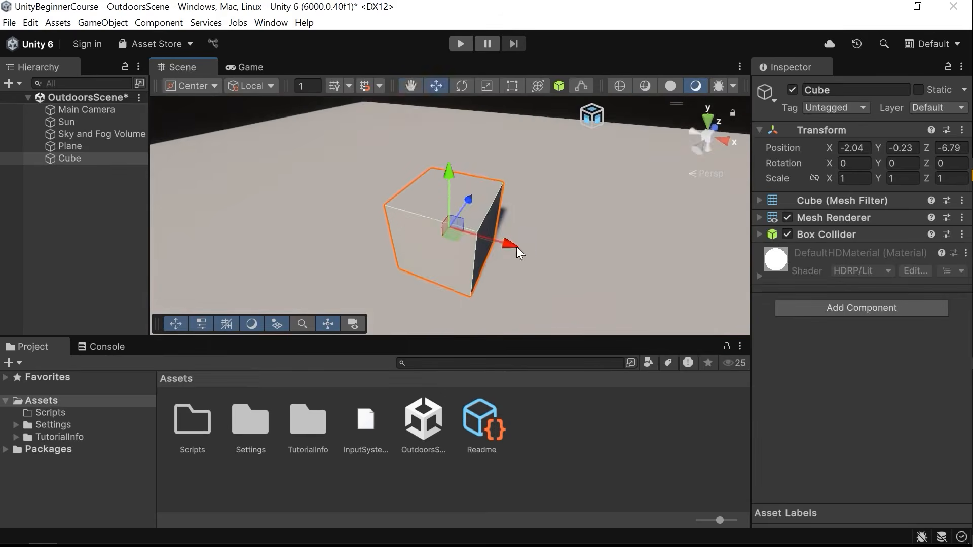
pyautogui.keyDown('alt'); pyautogui.moveTo(516, 246); pyautogui.dragTo(446, 220); pyautogui.keyUp('alt')
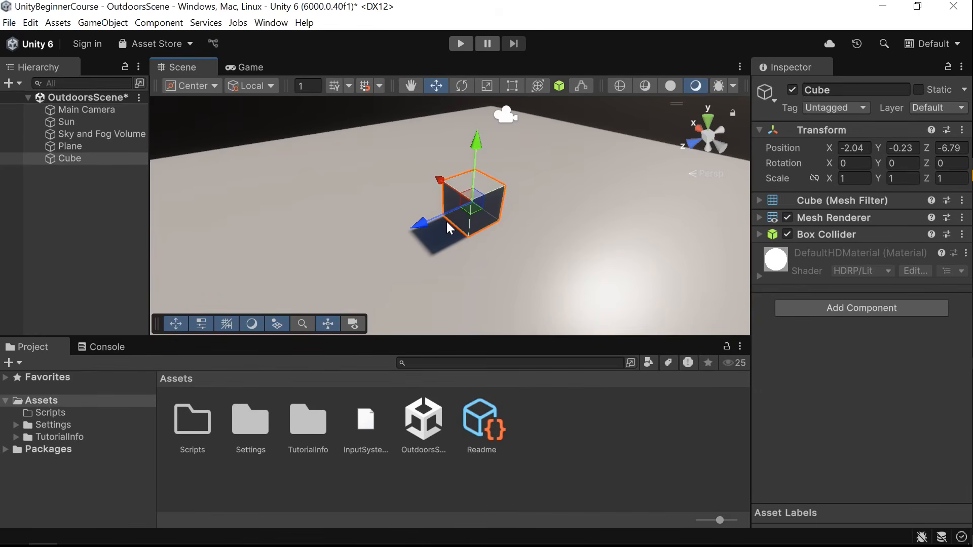
# Add a sphere to the scene and move it beside the cube.
pyautogui.click(103, 22)
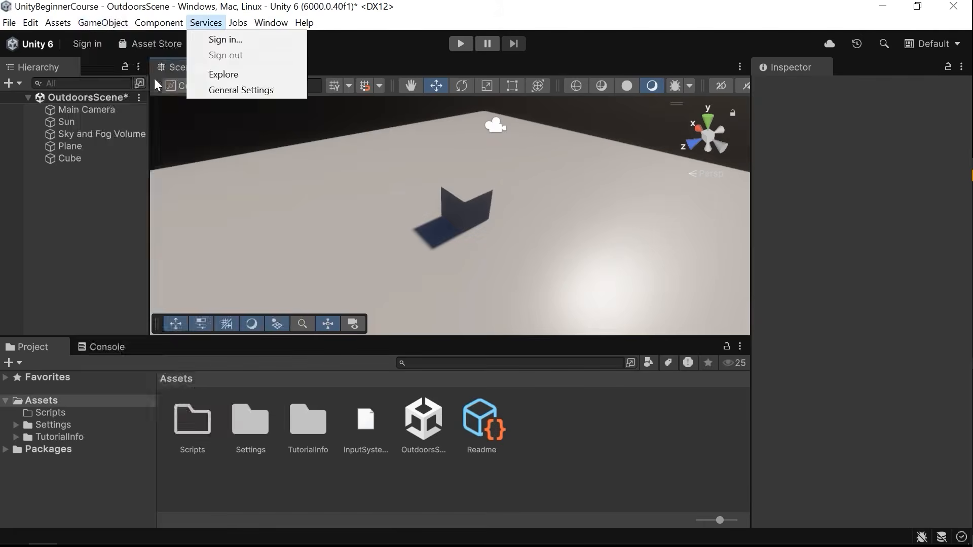
pyautogui.moveTo(116, 86)
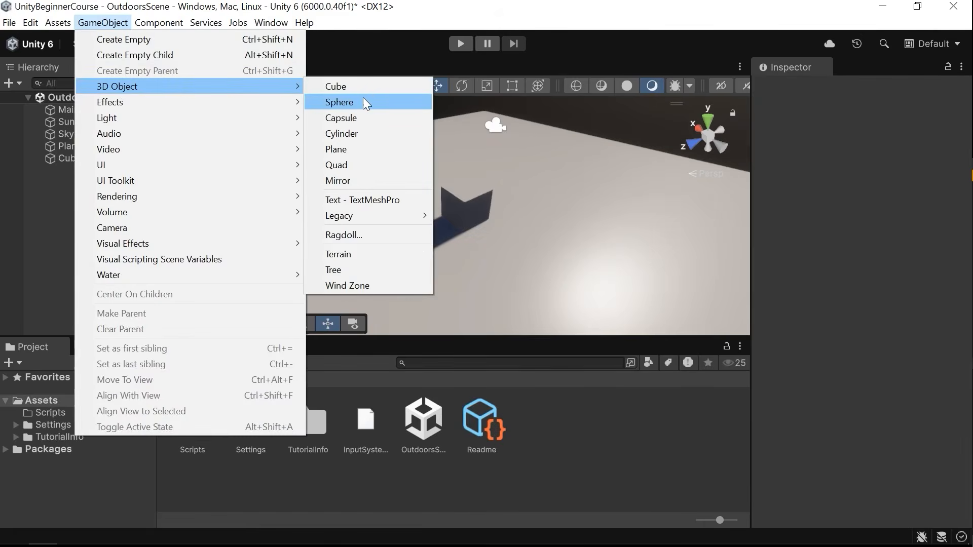
pyautogui.click(360, 103)
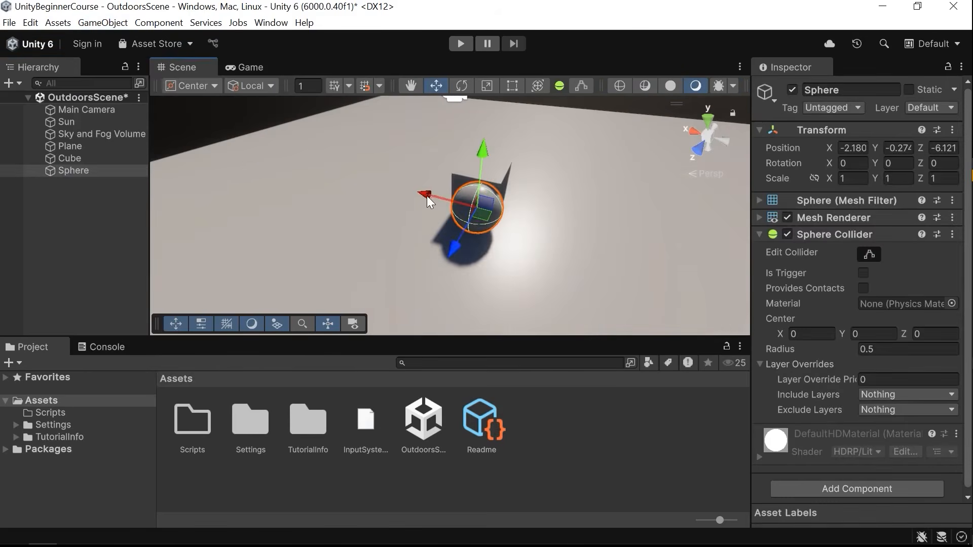
pyautogui.moveTo(511, 208); pyautogui.dragTo(563, 222)
pyautogui.keyDown('alt'); pyautogui.moveTo(606, 278); pyautogui.dragTo(519, 282); pyautogui.keyUp('alt')
pyautogui.scroll(-4, 519, 282)
# Try scaling the sphere with the Scale tool, undoing each change.
pyautogui.press('r')
pyautogui.moveTo(496, 207)
pyautogui.mouseDown()
pyautogui.moveTo(539, 203)
pyautogui.moveTo(497, 211)
pyautogui.mouseUp()
pyautogui.hotkey('ctrl', 'z')
pyautogui.moveTo(422, 202); pyautogui.dragTo(348, 177)
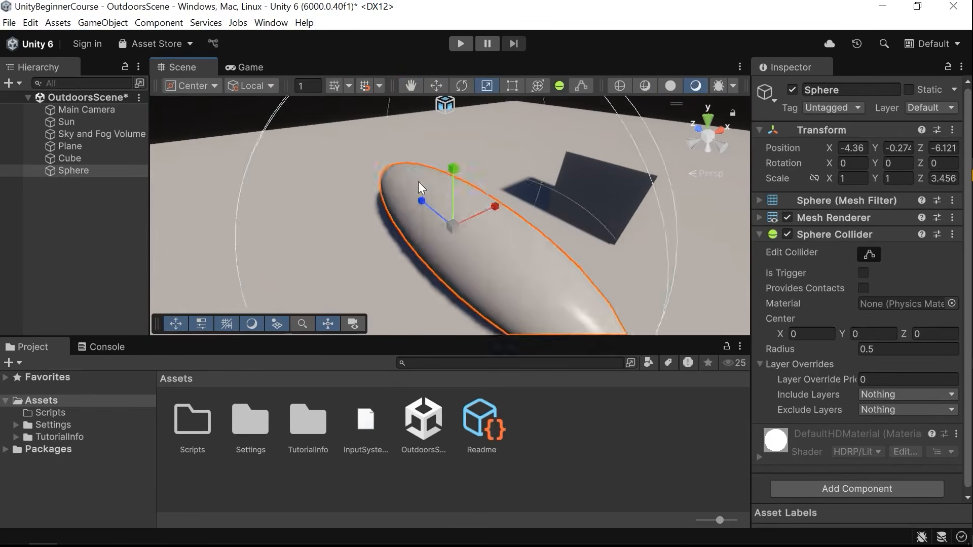
pyautogui.hotkey('ctrl', 'z')
pyautogui.moveTo(454, 170); pyautogui.dragTo(459, 98)
pyautogui.hotkey('ctrl', 'z')
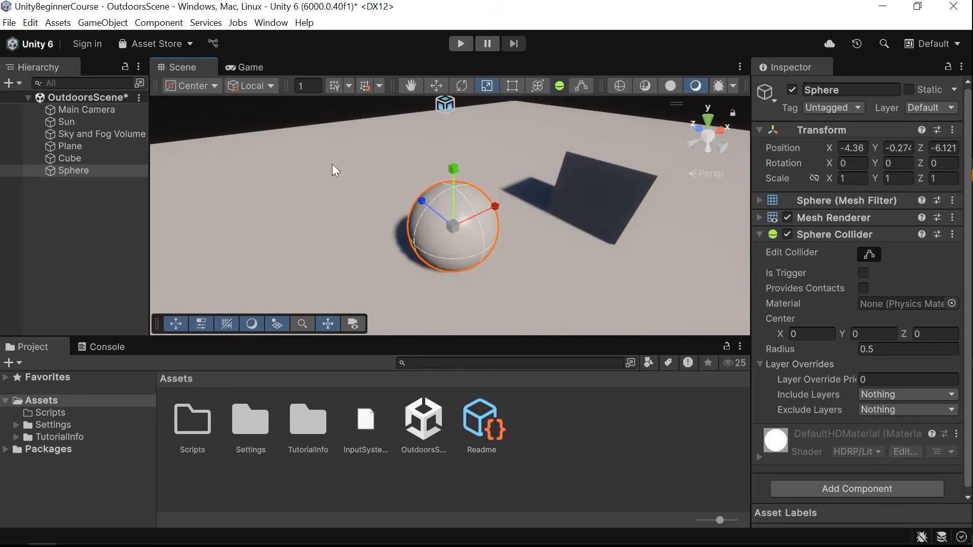
# Add a capsule and move it away from the sphere.
pyautogui.click(155, 24)
pyautogui.moveTo(117, 24)
pyautogui.moveTo(138, 91)
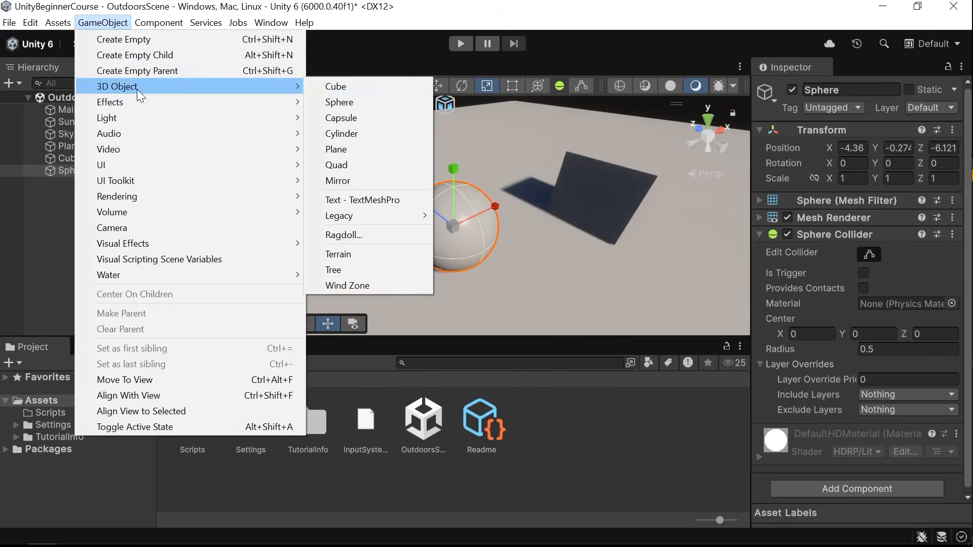
pyautogui.click(375, 117)
pyautogui.moveTo(481, 203); pyautogui.dragTo(41, 274, button='right')
pyautogui.moveTo(502, 244); pyautogui.dragTo(524, 257, button='right')
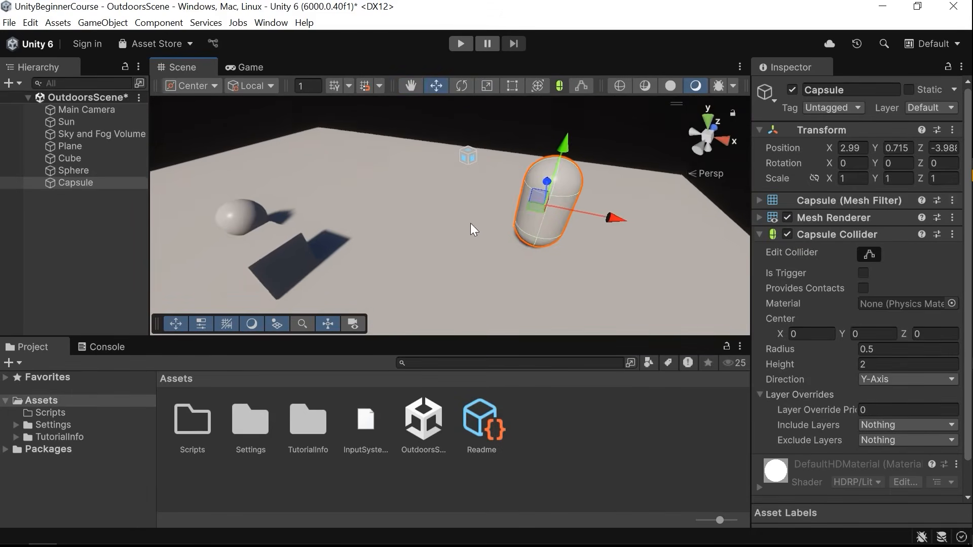
pyautogui.moveTo(470, 229); pyautogui.dragTo(432, 247, button='right')
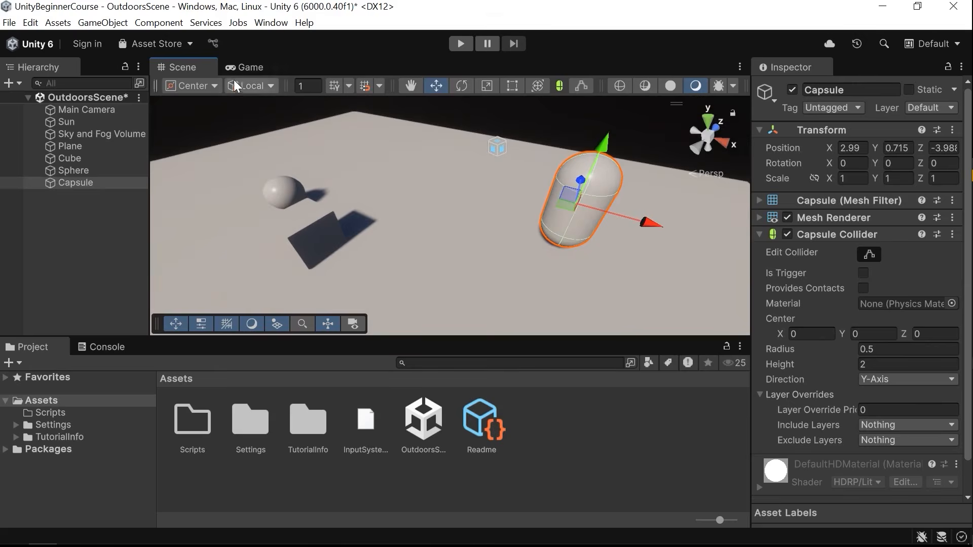
# Add a cylinder and raise it above the plane.
pyautogui.click(141, 23)
pyautogui.moveTo(102, 22)
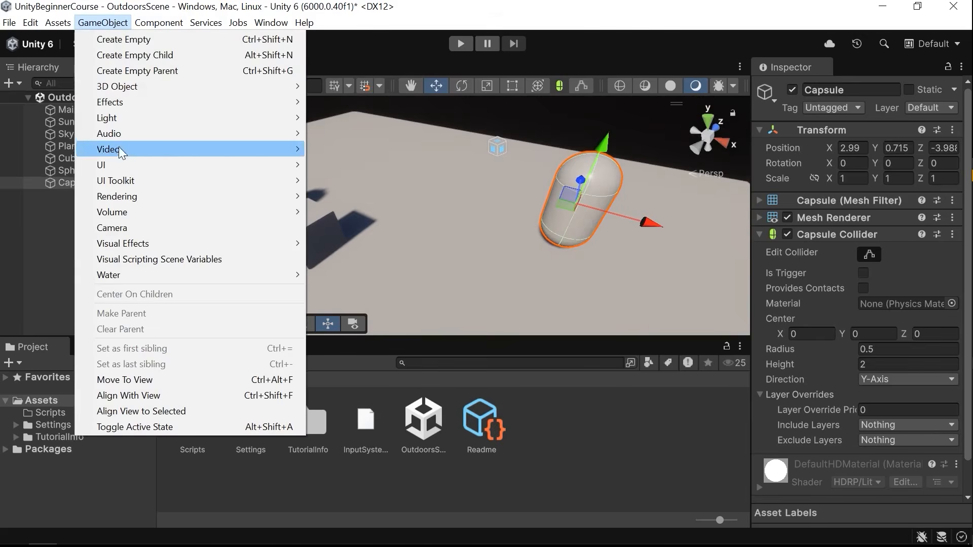
pyautogui.moveTo(148, 87)
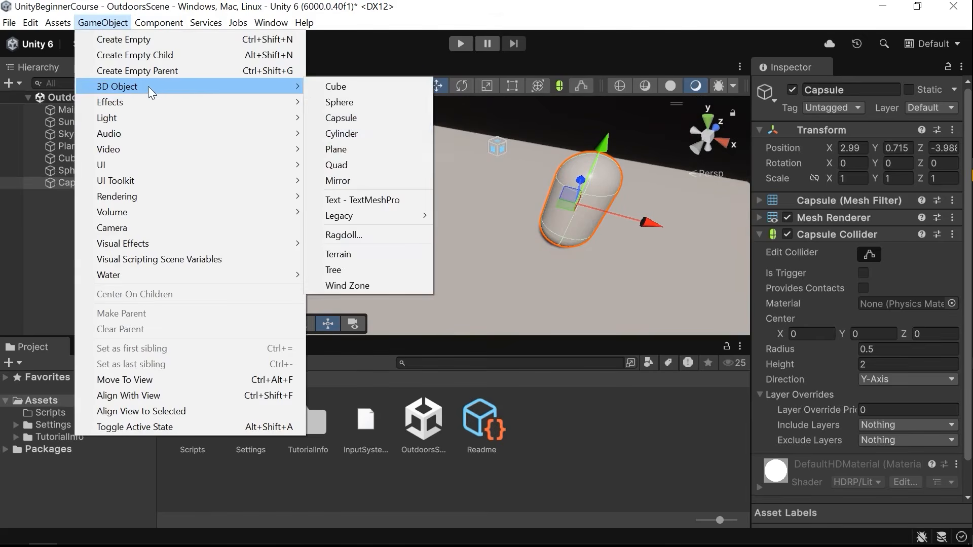
pyautogui.click(363, 134)
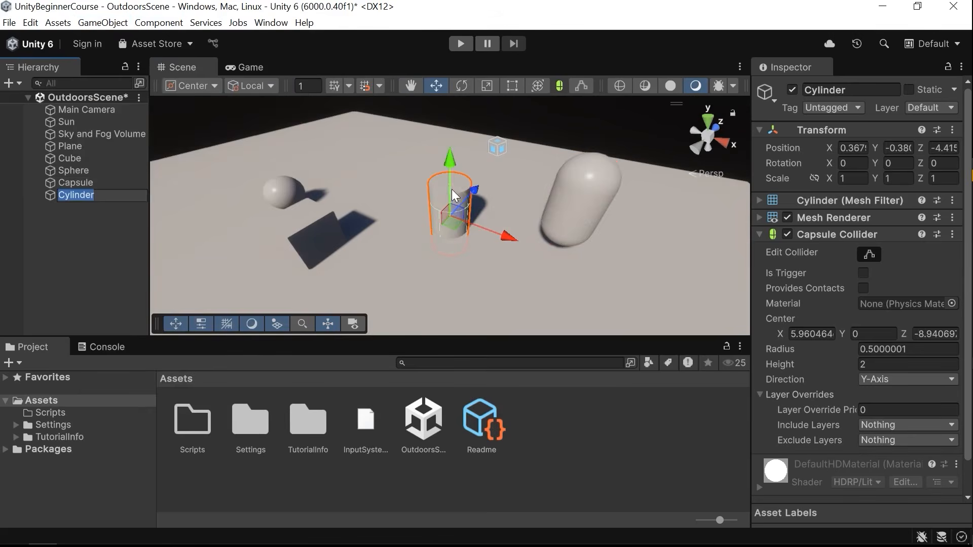
pyautogui.moveTo(451, 190); pyautogui.dragTo(452, 156)
pyautogui.moveTo(512, 210); pyautogui.dragTo(502, 202, button='right')
pyautogui.moveTo(439, 189); pyautogui.dragTo(387, 175, button='right')
# Add a second plane, shift it along Z, and delete it.
pyautogui.click(138, 25)
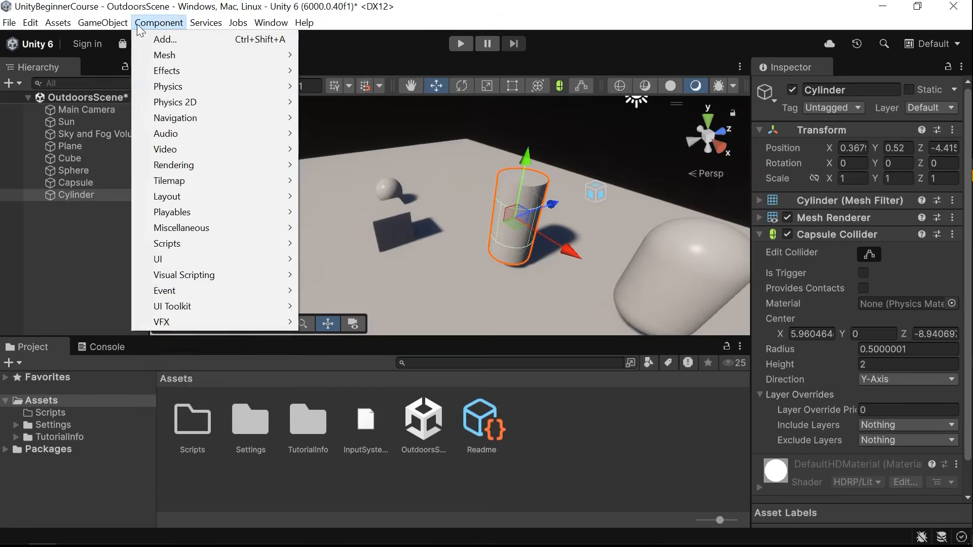
pyautogui.moveTo(103, 22)
pyautogui.moveTo(293, 90)
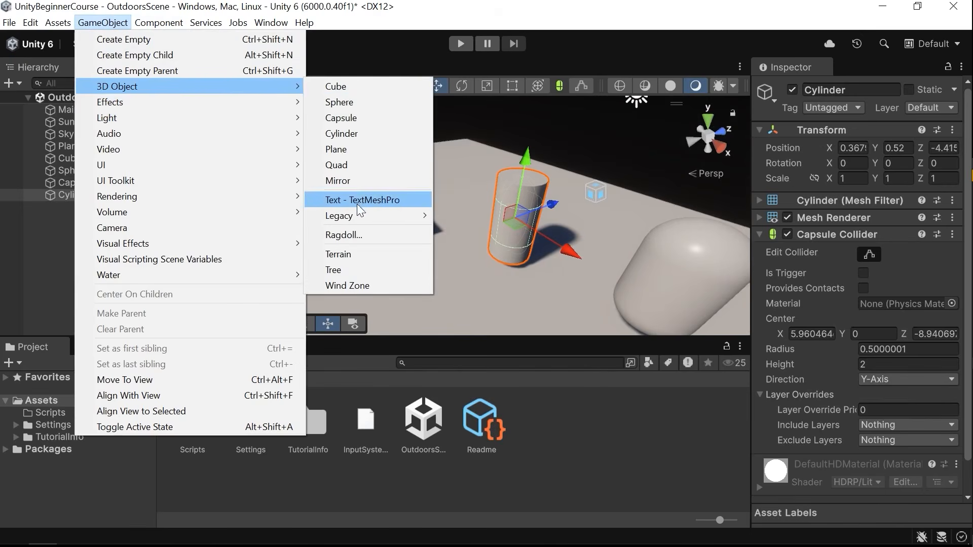
pyautogui.click(358, 149)
pyautogui.moveTo(495, 189); pyautogui.dragTo(362, 237, button='right')
pyautogui.press('s')
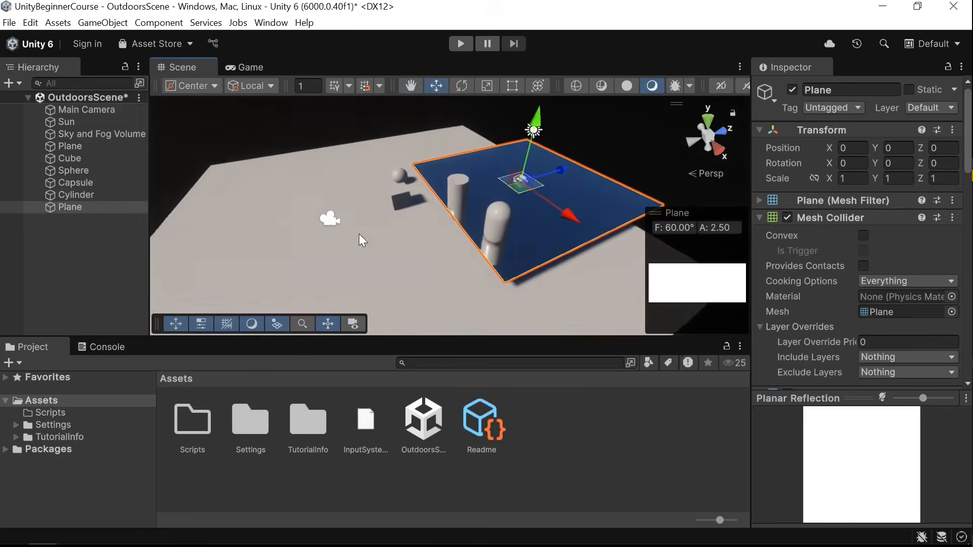
pyautogui.moveTo(481, 191)
pyautogui.mouseDown(button='right')
pyautogui.moveTo(454, 193)
pyautogui.moveTo(485, 187)
pyautogui.mouseUp(button='right')
pyautogui.moveTo(560, 152); pyautogui.dragTo(496, 165)
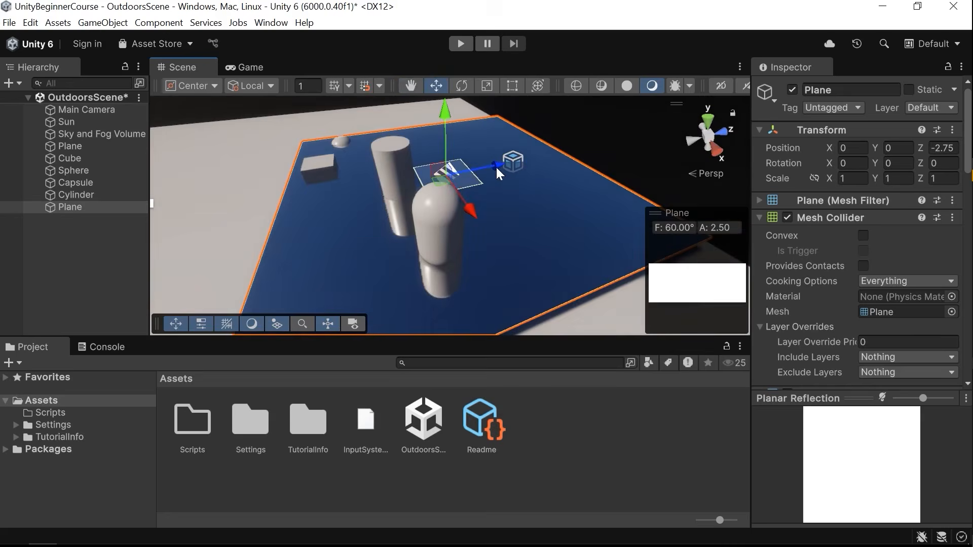
pyautogui.moveTo(455, 184); pyautogui.dragTo(418, 192, button='right')
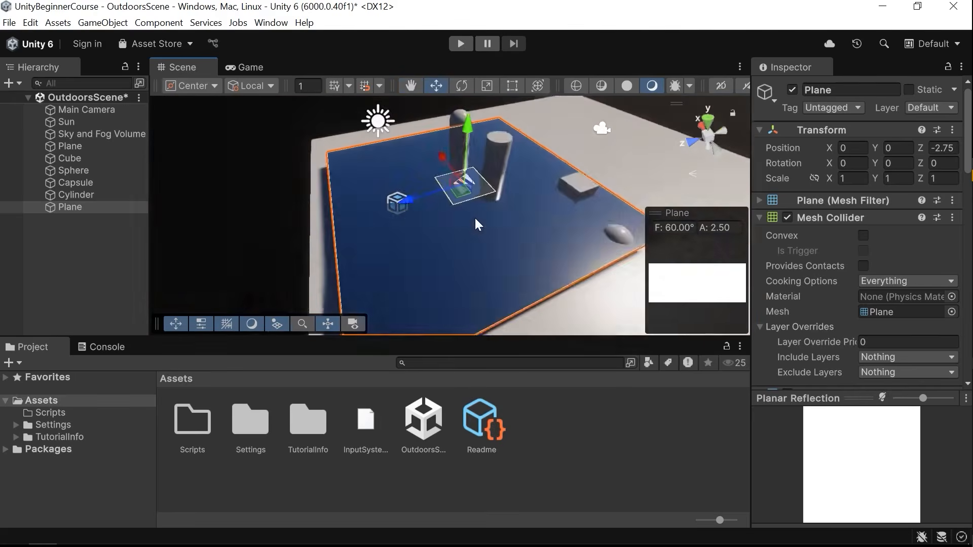
pyautogui.press('Delete')
# Delete the sphere, the cylinder and the capsule from the scene.
pyautogui.moveTo(475, 218); pyautogui.dragTo(510, 216, button='right')
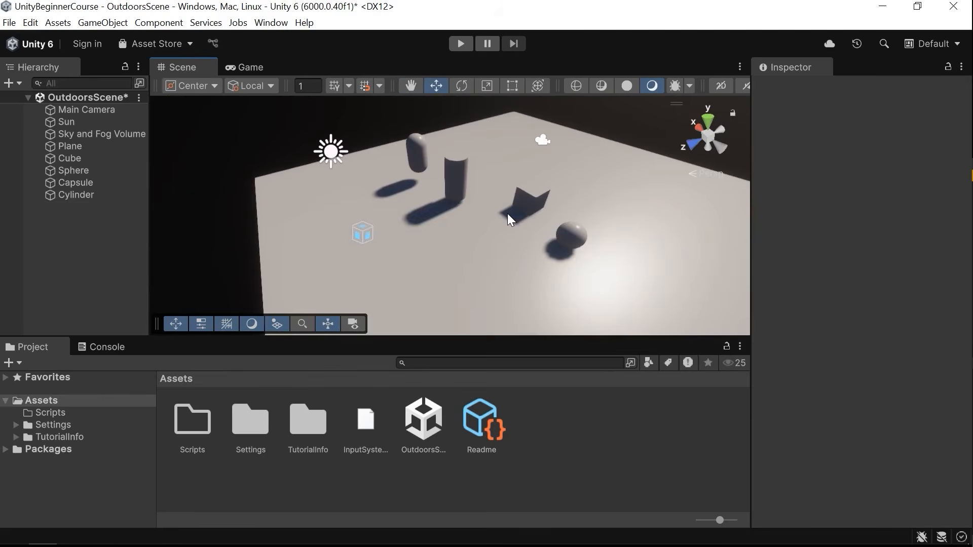
pyautogui.moveTo(506, 216); pyautogui.dragTo(524, 214, button='right')
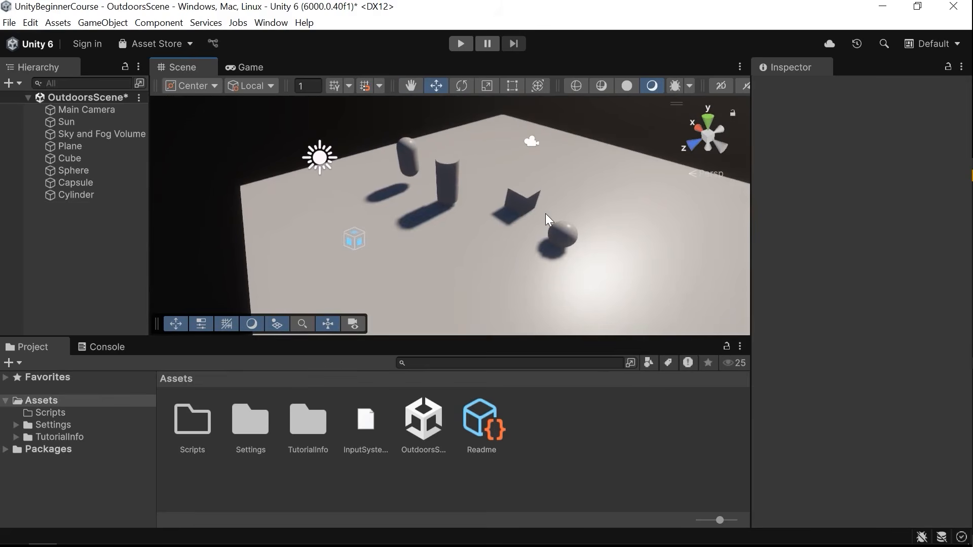
pyautogui.click(553, 225)
pyautogui.press('Delete')
pyautogui.click(428, 173)
pyautogui.press('Delete')
pyautogui.click(413, 159)
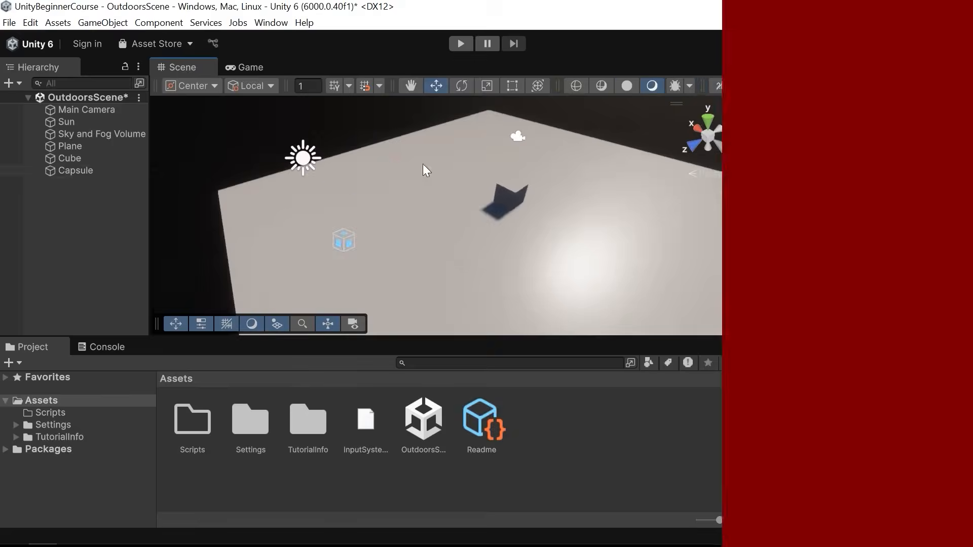
pyautogui.press('Delete')
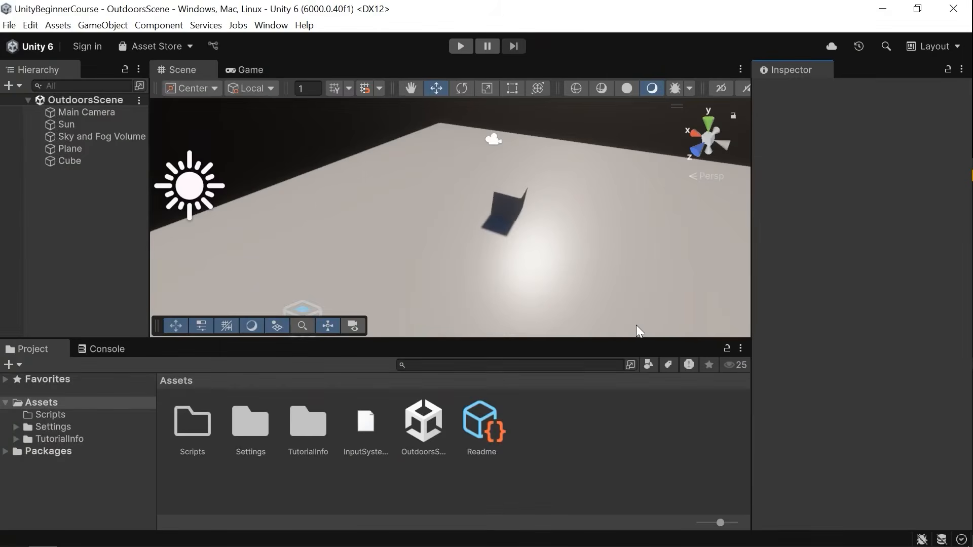
pyautogui.keyDown('alt'); pyautogui.moveTo(636, 324); pyautogui.dragTo(520, 210); pyautogui.keyUp('alt')
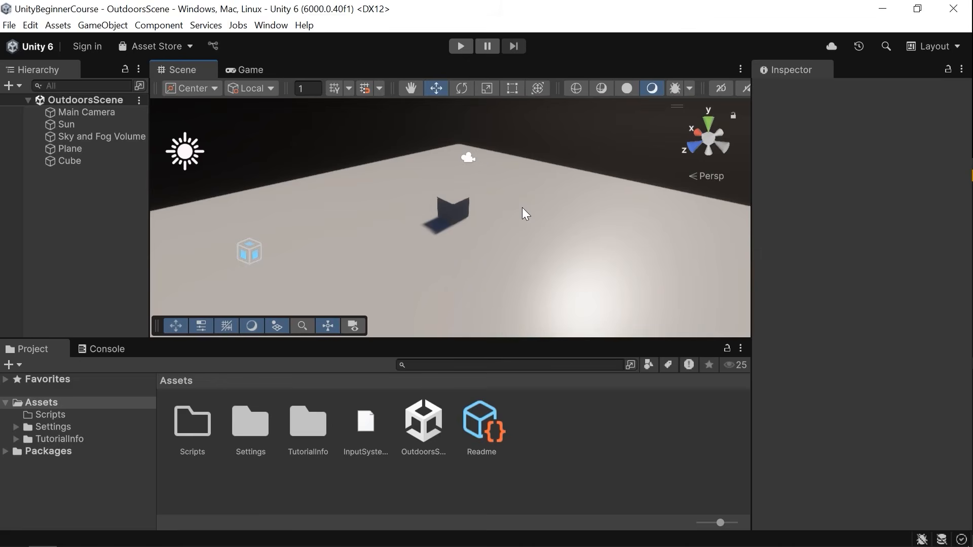
pyautogui.click(104, 26)
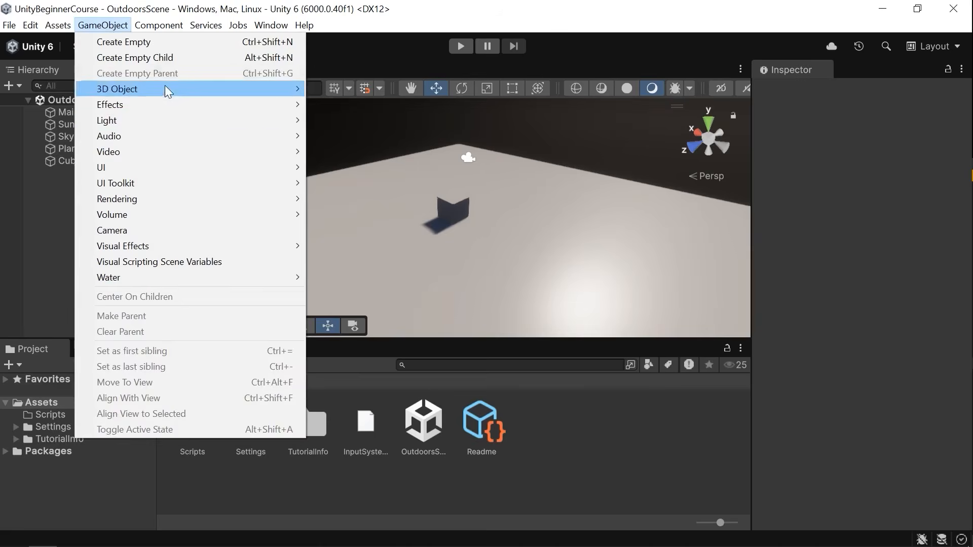
pyautogui.moveTo(153, 104)
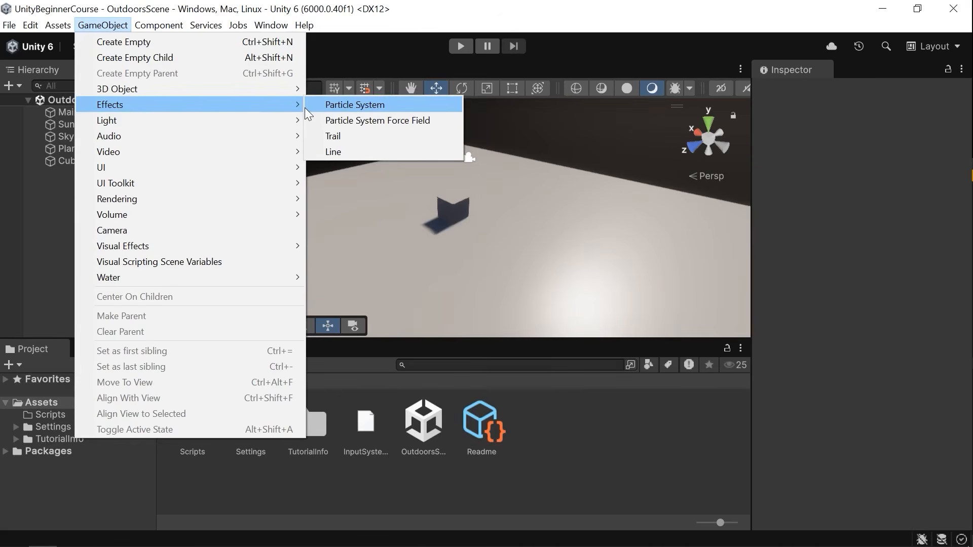
pyautogui.moveTo(166, 126)
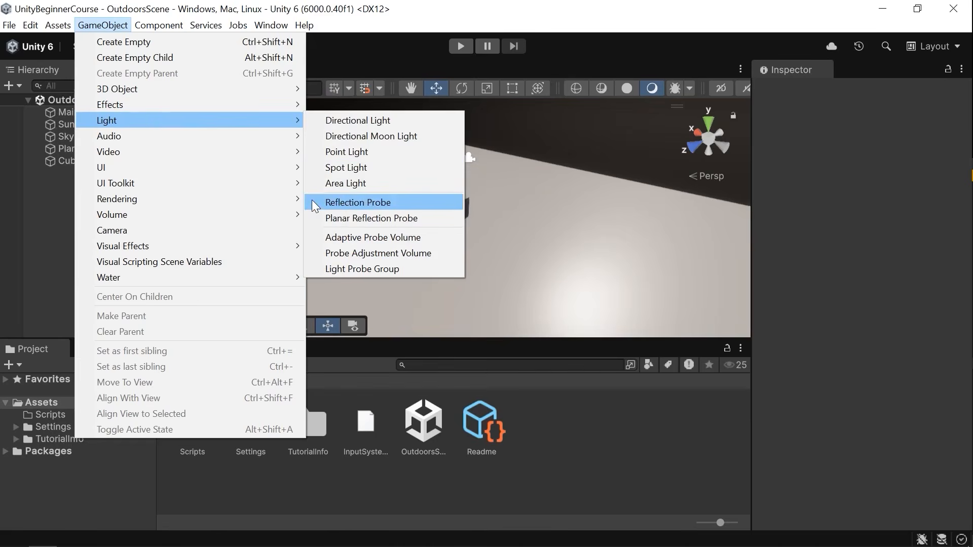
pyautogui.moveTo(298, 136)
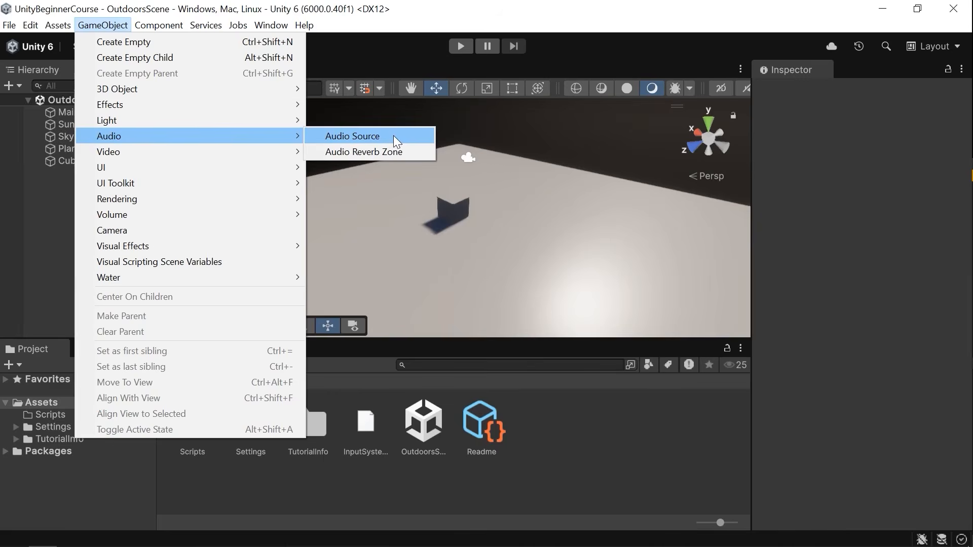
pyautogui.moveTo(192, 153)
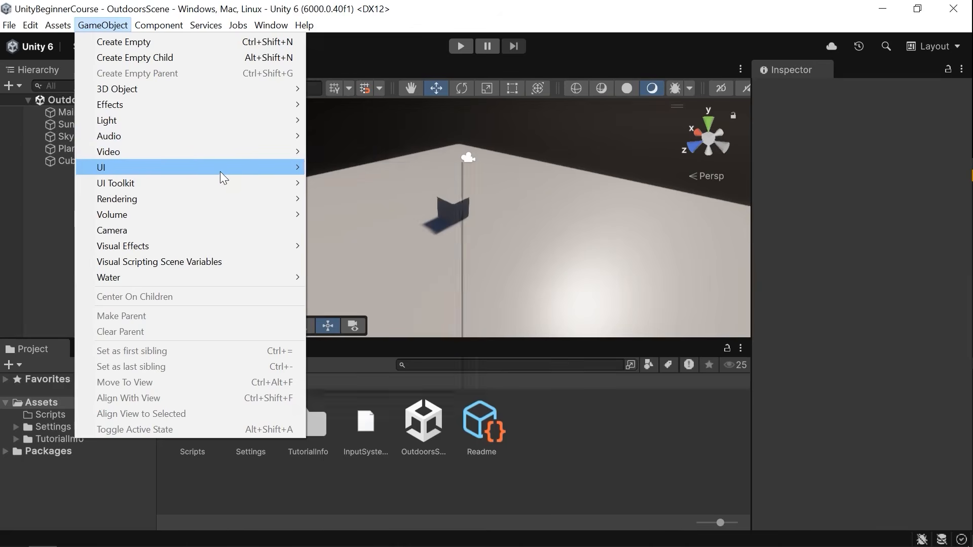
pyautogui.moveTo(220, 172)
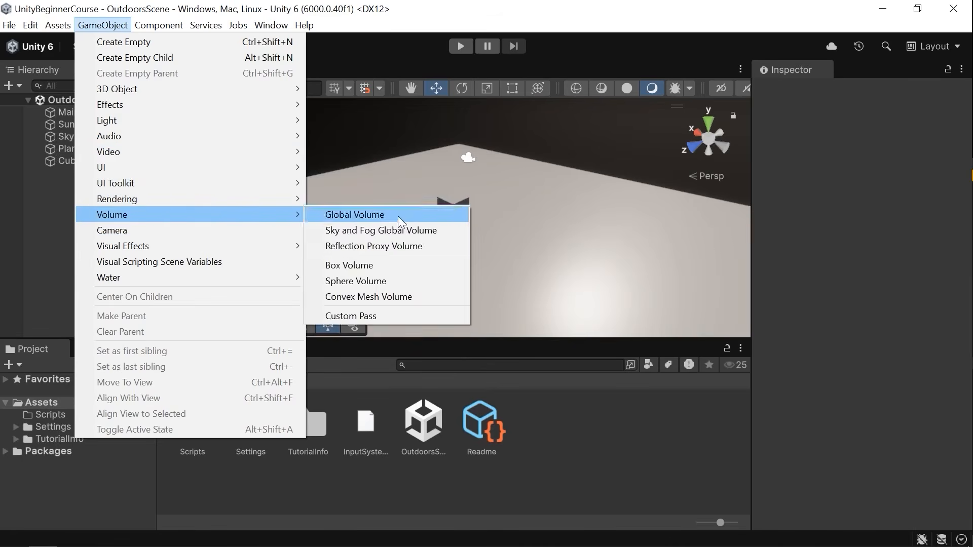
pyautogui.moveTo(267, 220)
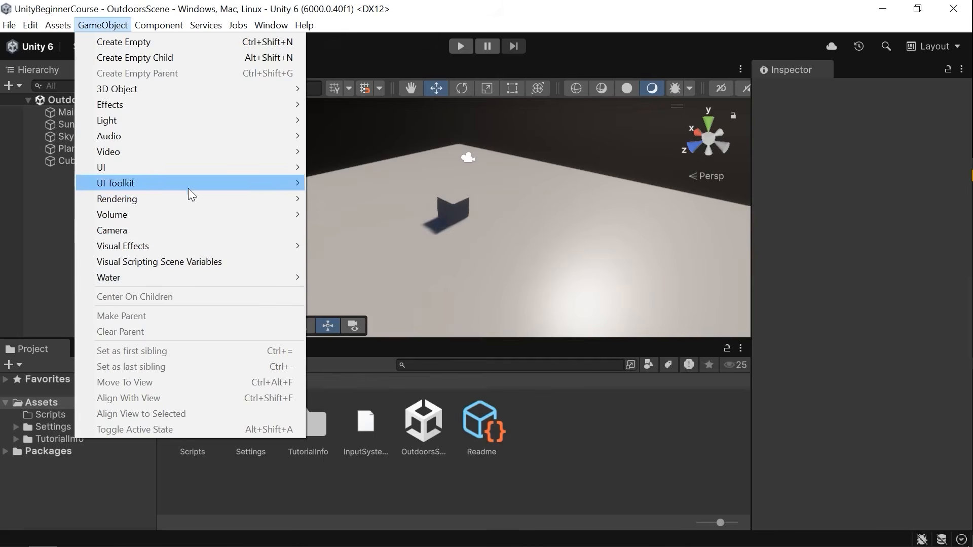
pyautogui.moveTo(180, 196)
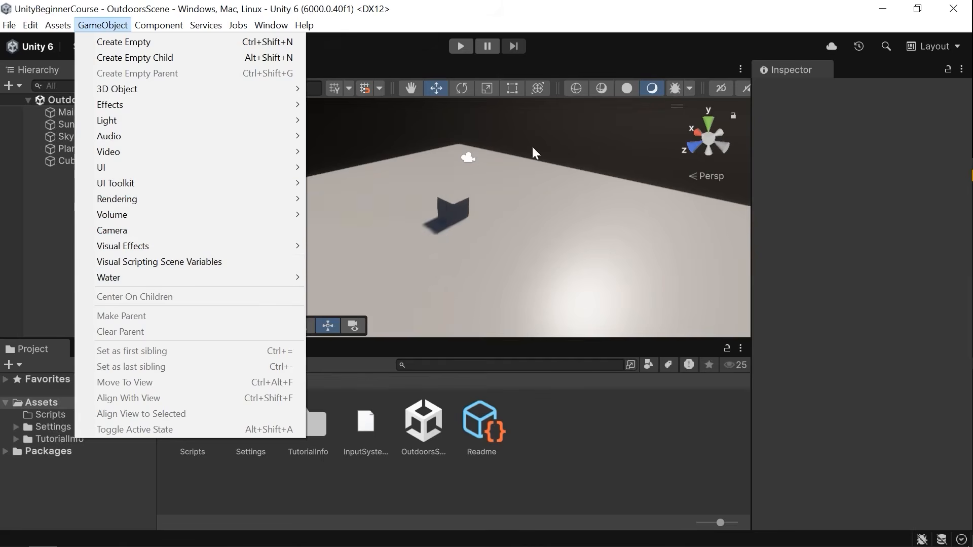
pyautogui.click(516, 169)
# Delete the Sun and the Main Camera from the scene.
pyautogui.scroll(-5, 503, 175)
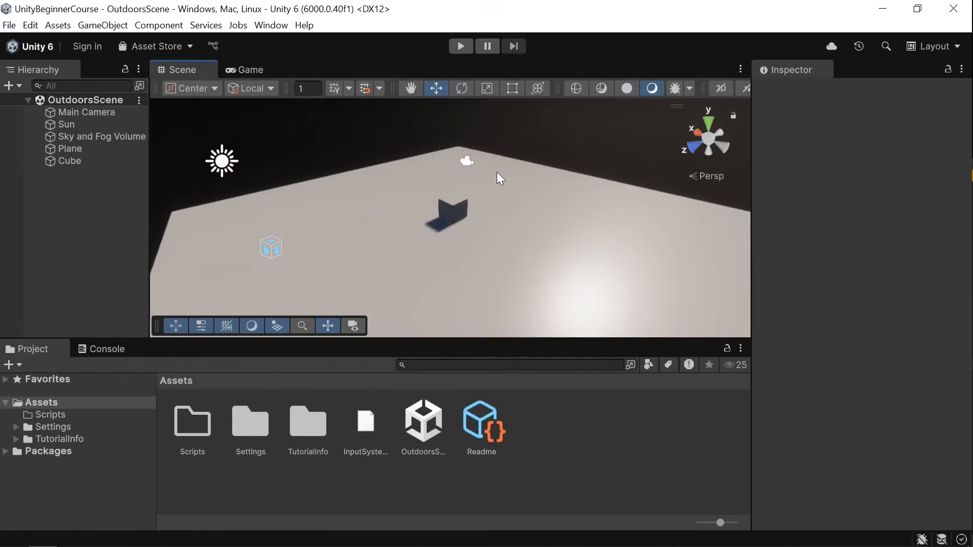
pyautogui.moveTo(467, 245); pyautogui.dragTo(435, 220, button='middle')
pyautogui.click(228, 178)
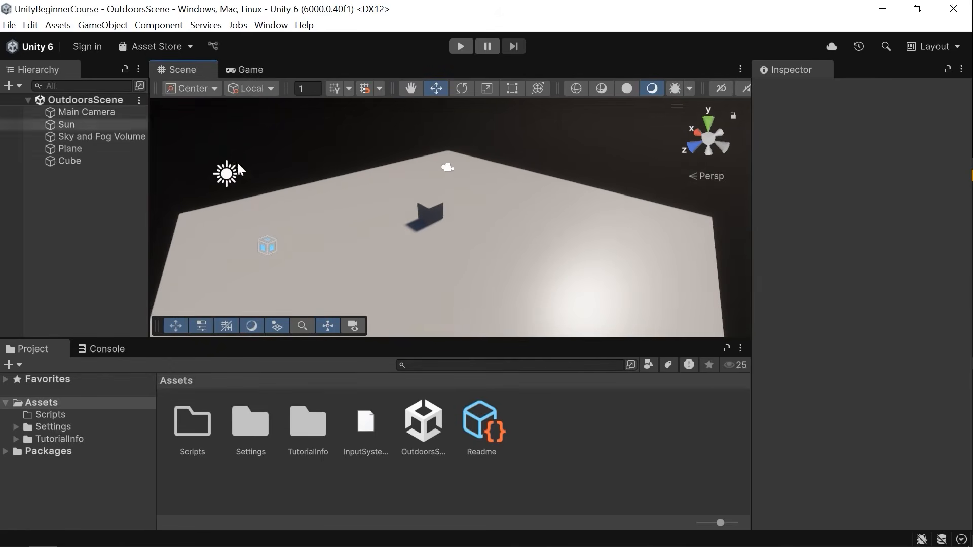
pyautogui.press('Delete')
pyautogui.click(449, 169)
pyautogui.press('Delete')
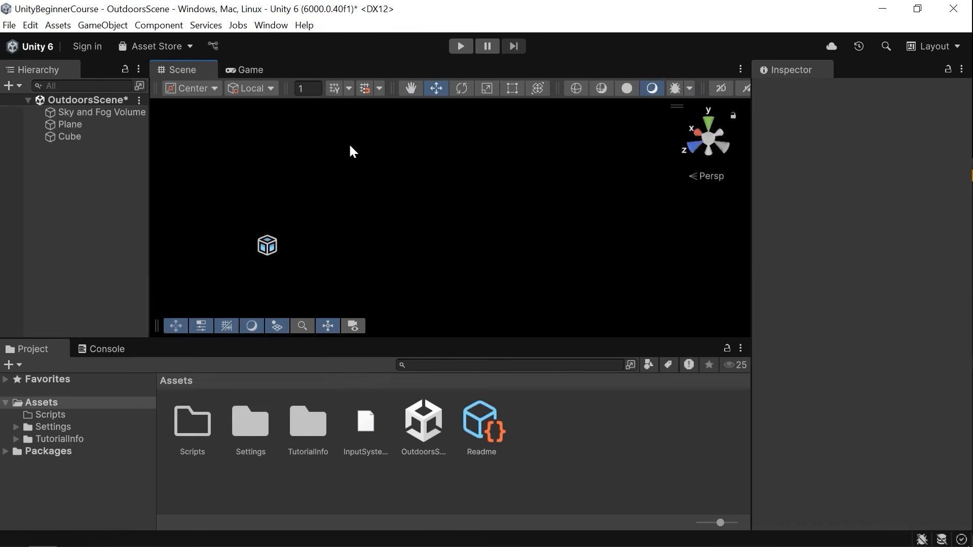
# Add a Directional Light to the scene.
pyautogui.click(108, 27)
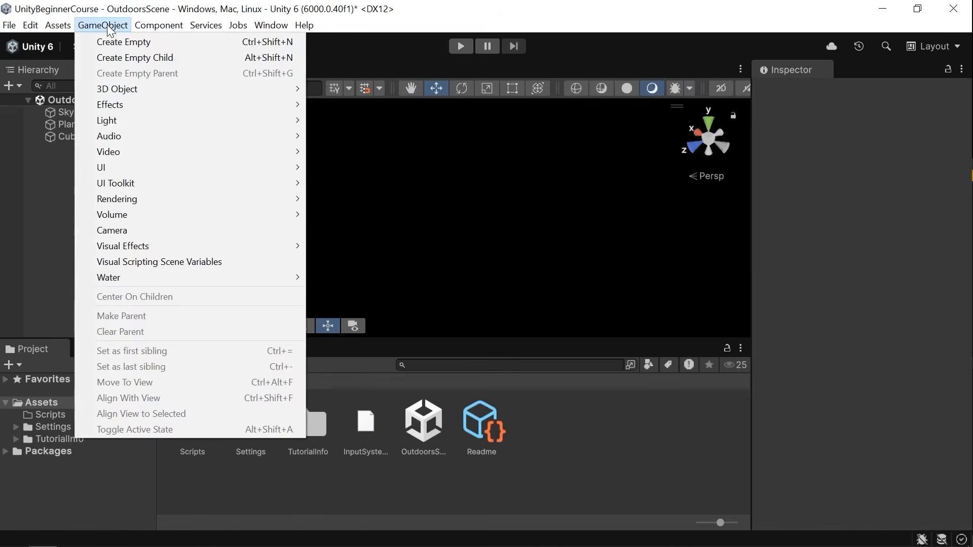
pyautogui.moveTo(125, 121)
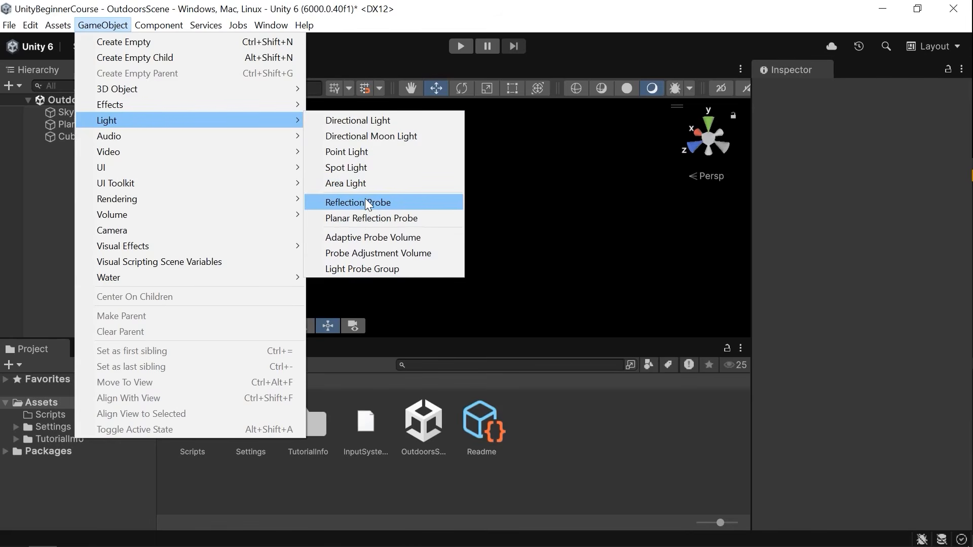
pyautogui.click(375, 120)
pyautogui.moveTo(422, 190); pyautogui.dragTo(520, 248, button='right')
pyautogui.moveTo(479, 304); pyautogui.dragTo(378, 200)
pyautogui.moveTo(375, 193); pyautogui.dragTo(568, 206, button='right')
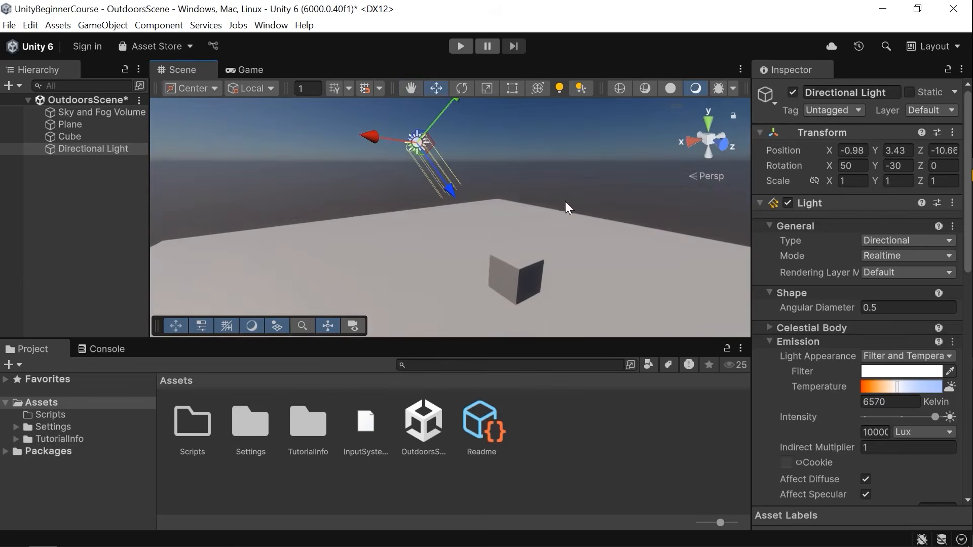
pyautogui.moveTo(495, 142); pyautogui.dragTo(522, 122, button='right')
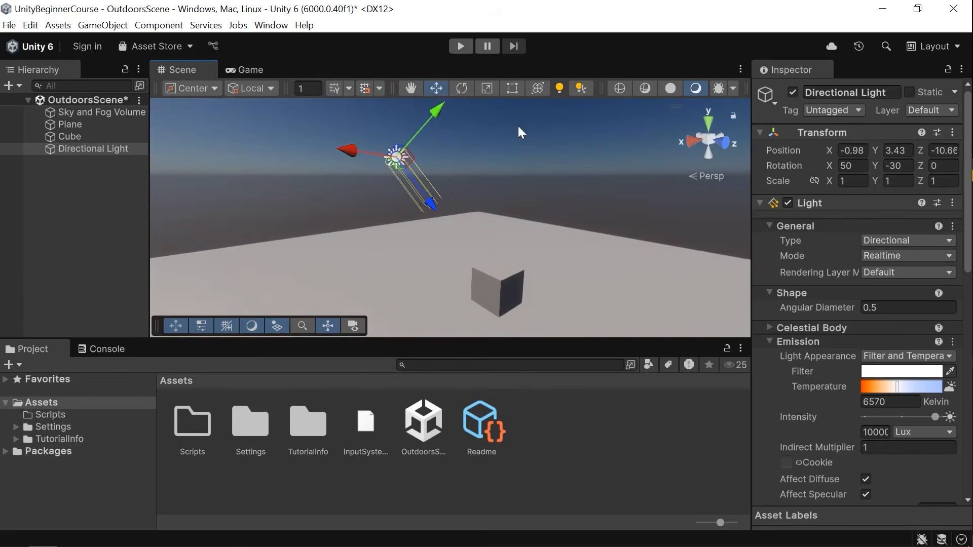
# Rotate the directional light with the Rotate tool to about 44° on X.
pyautogui.press('e')
pyautogui.moveTo(453, 145); pyautogui.dragTo(467, 170)
pyautogui.moveTo(468, 169); pyautogui.dragTo(459, 158, button='right')
pyautogui.moveTo(462, 173); pyautogui.dragTo(469, 212)
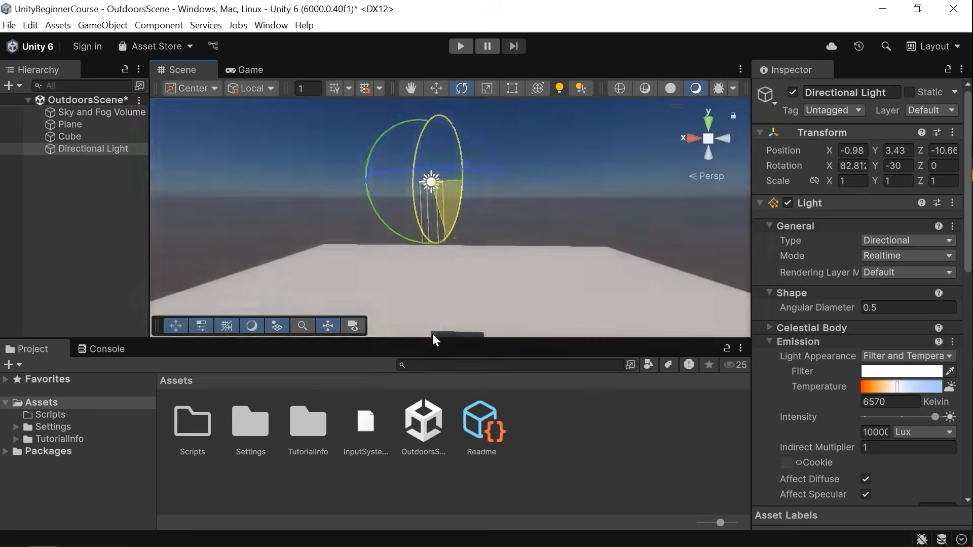
pyautogui.moveTo(470, 212); pyautogui.dragTo(616, 231, button='right')
pyautogui.moveTo(401, 186); pyautogui.dragTo(620, 223)
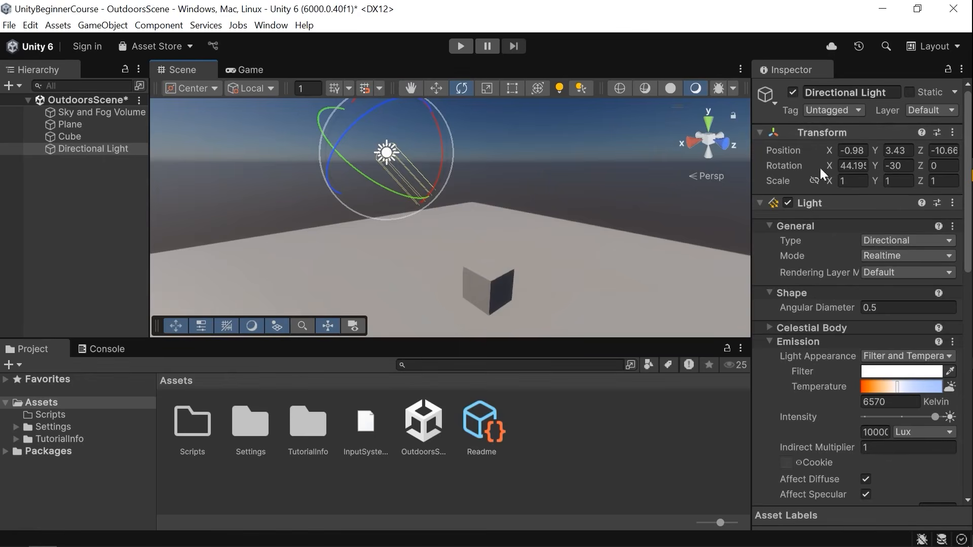
pyautogui.moveTo(828, 153); pyautogui.dragTo(254, 254)
pyautogui.hotkey('ctrl', 'z')
# Collapse the light's Transform component and switch its Light component off and back on.
pyautogui.doubleClick(822, 138)
pyautogui.click(820, 133)
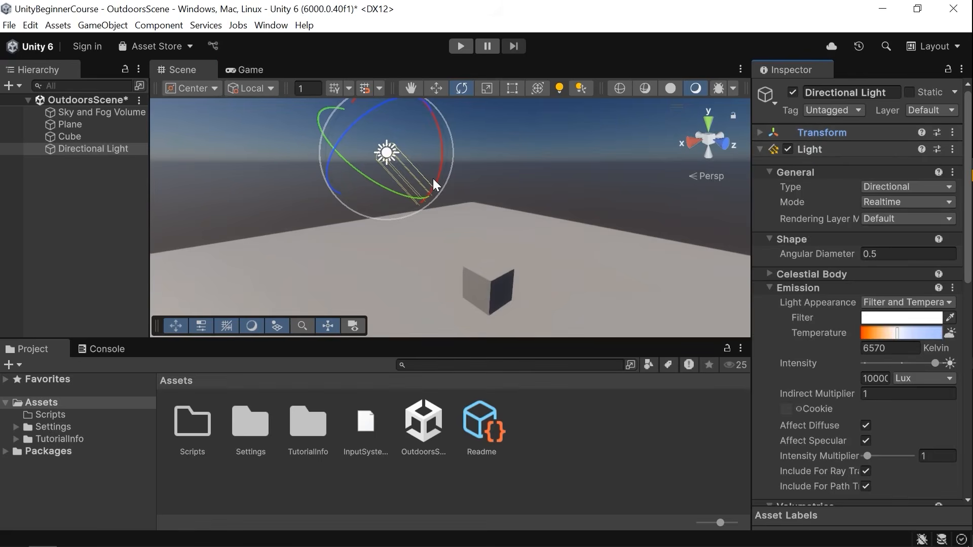
pyautogui.click(787, 149)
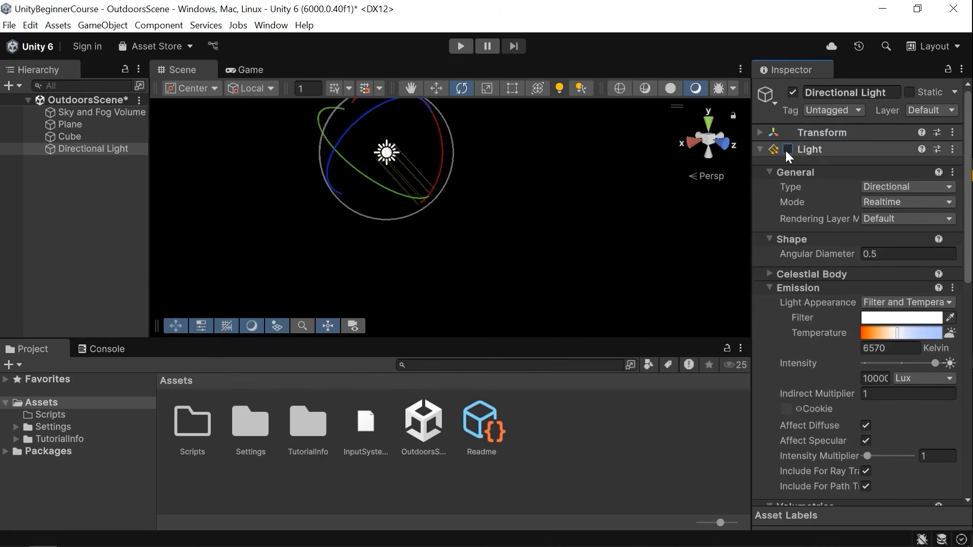
pyautogui.click(787, 149)
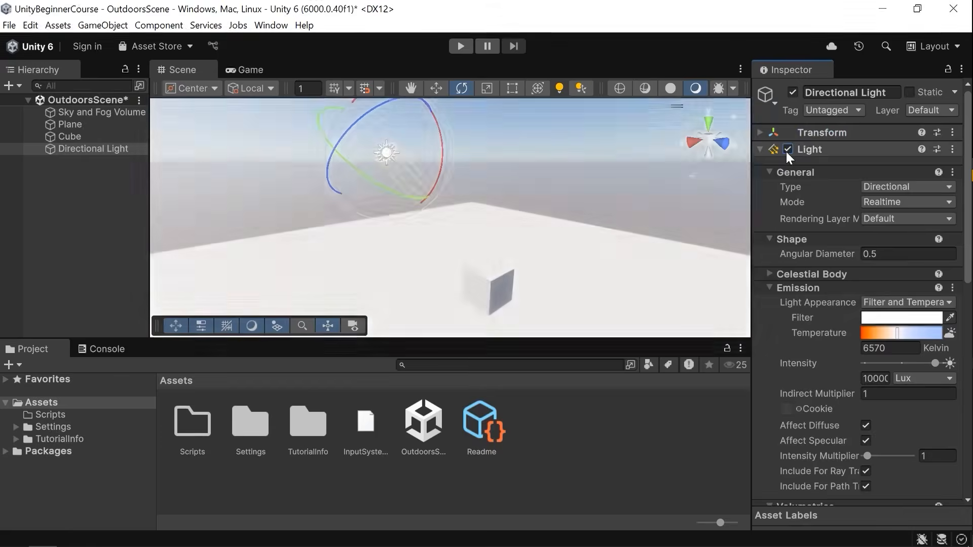
# Deactivate the Directional Light object and activate it again.
pyautogui.click(793, 93)
pyautogui.click(72, 174)
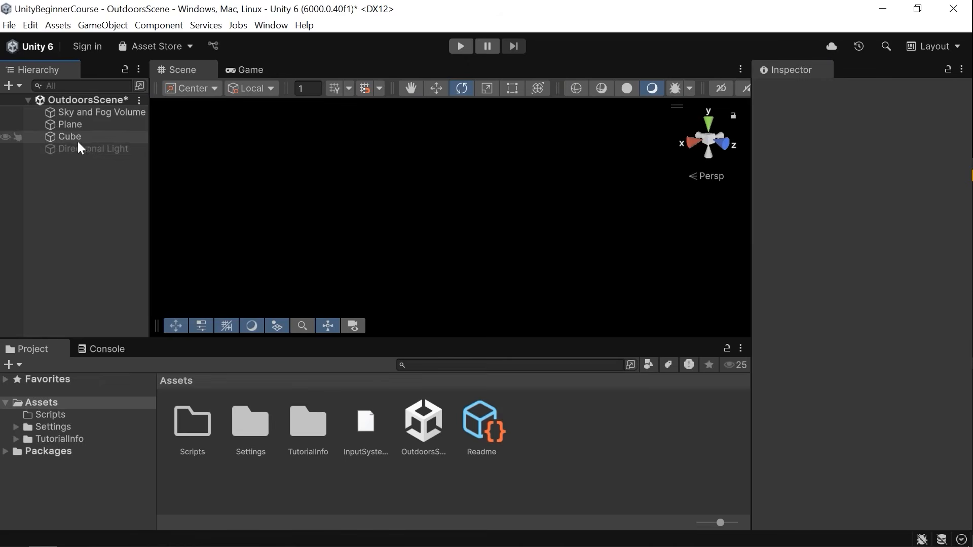
pyautogui.click(81, 148)
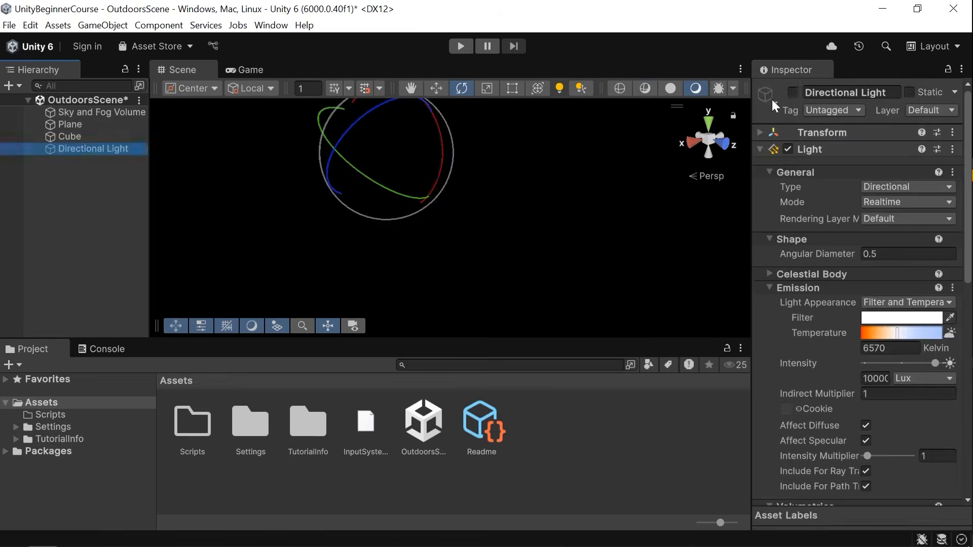
pyautogui.click(792, 92)
pyautogui.moveTo(521, 202); pyautogui.dragTo(528, 209, button='right')
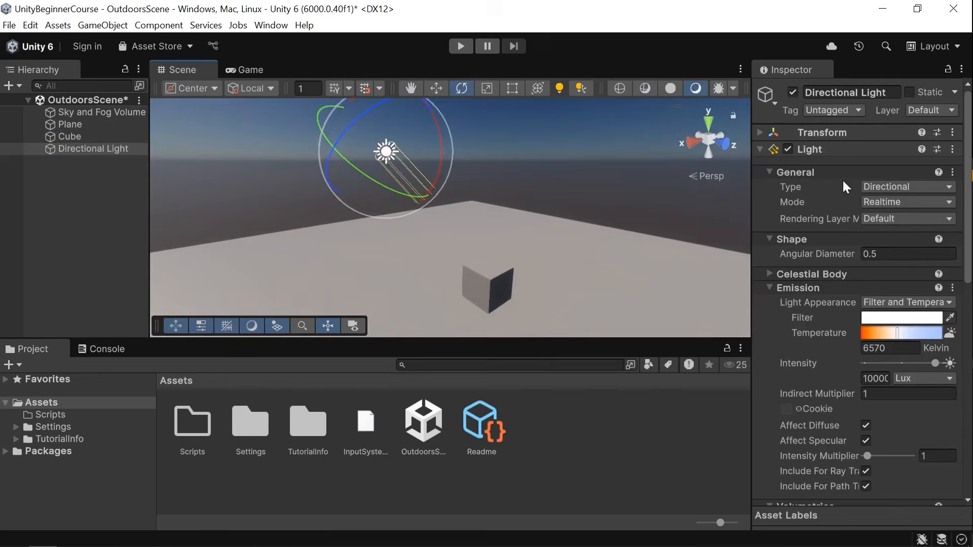
# Collapse the Light component's sections so only General stays expanded.
pyautogui.scroll(-3, 853, 208)
pyautogui.scroll(3, 855, 209)
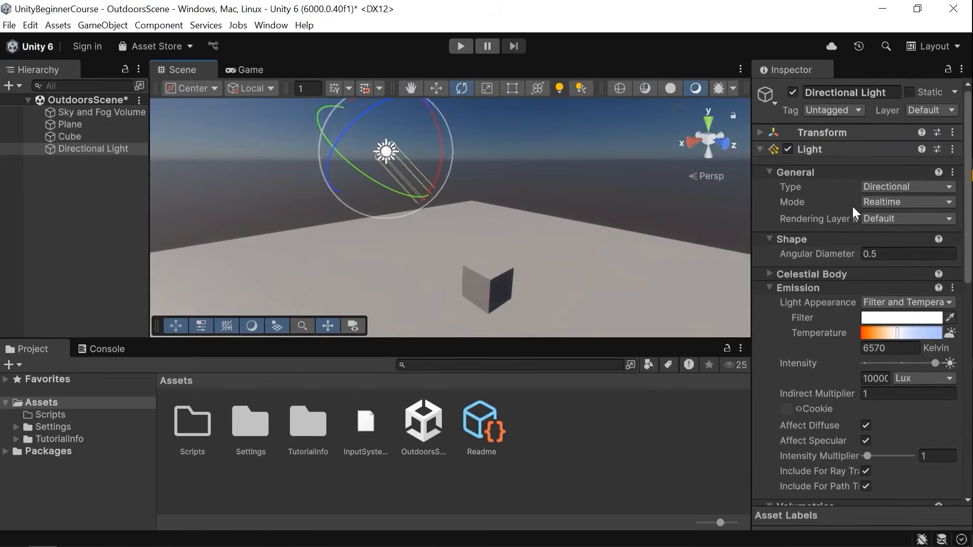
pyautogui.click(811, 175)
pyautogui.click(807, 187)
pyautogui.click(802, 229)
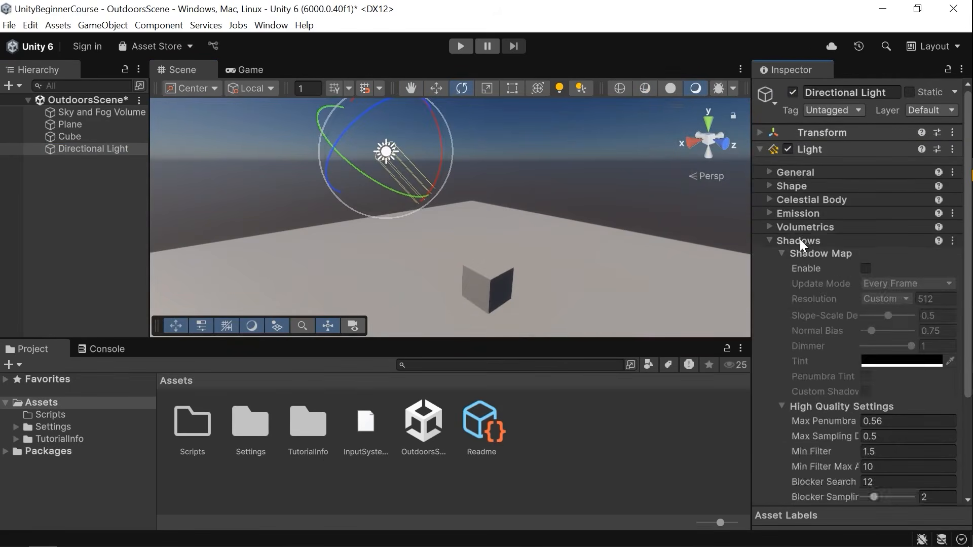
pyautogui.click(801, 240)
pyautogui.click(812, 173)
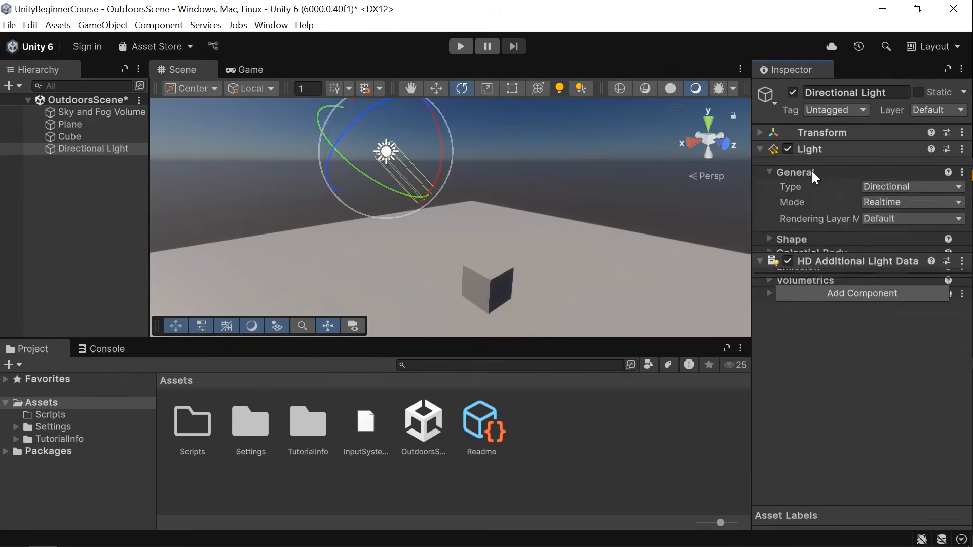
# Examine the available light Type options without changing them.
pyautogui.click(902, 188)
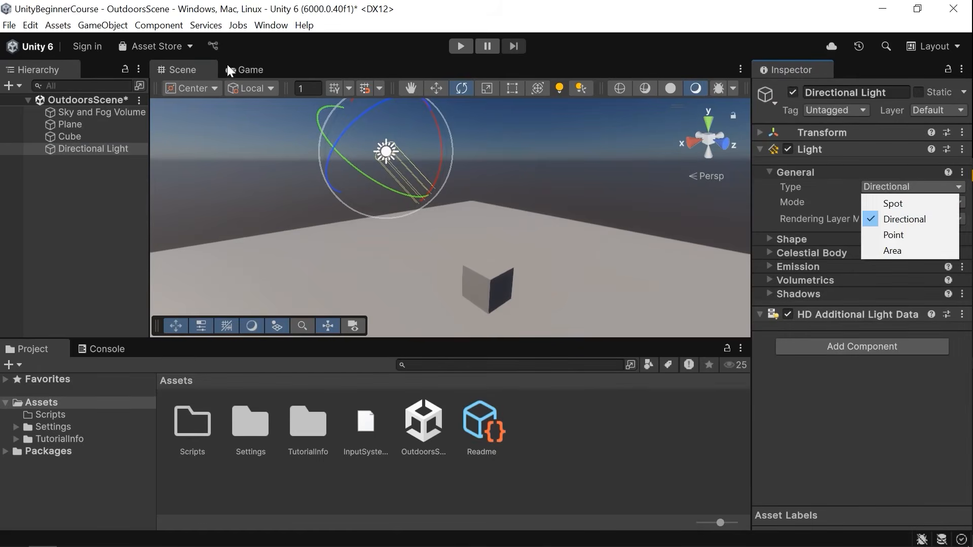
pyautogui.click(103, 25)
pyautogui.moveTo(134, 120)
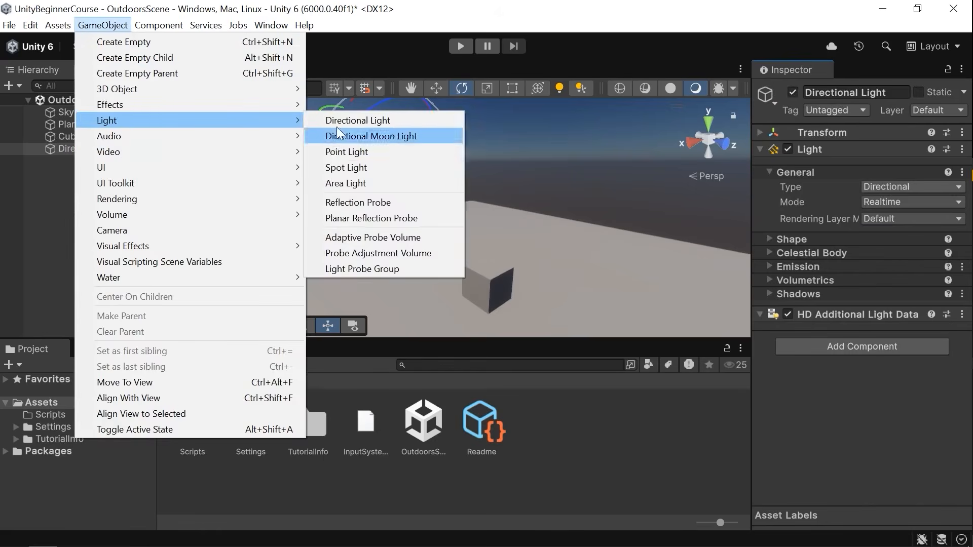
pyautogui.click(891, 187)
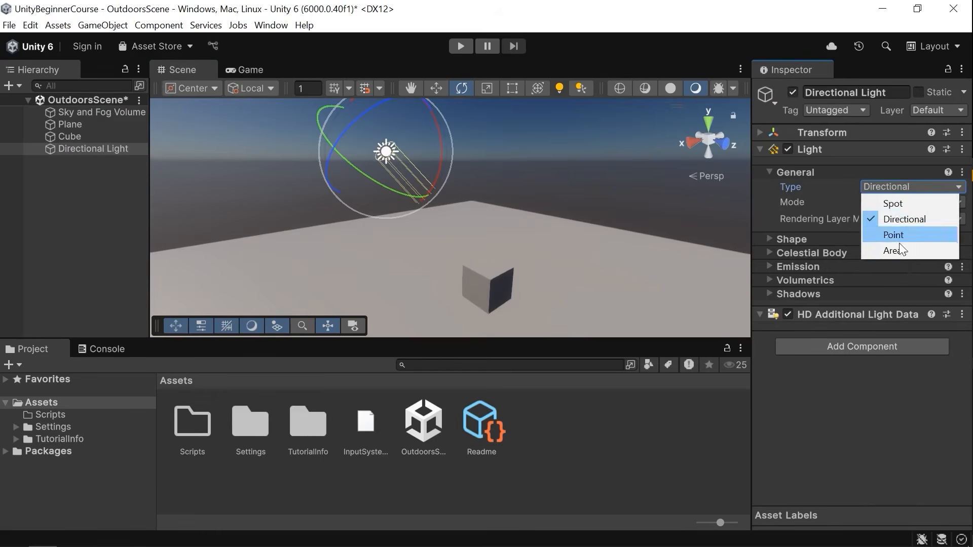
pyautogui.click(876, 375)
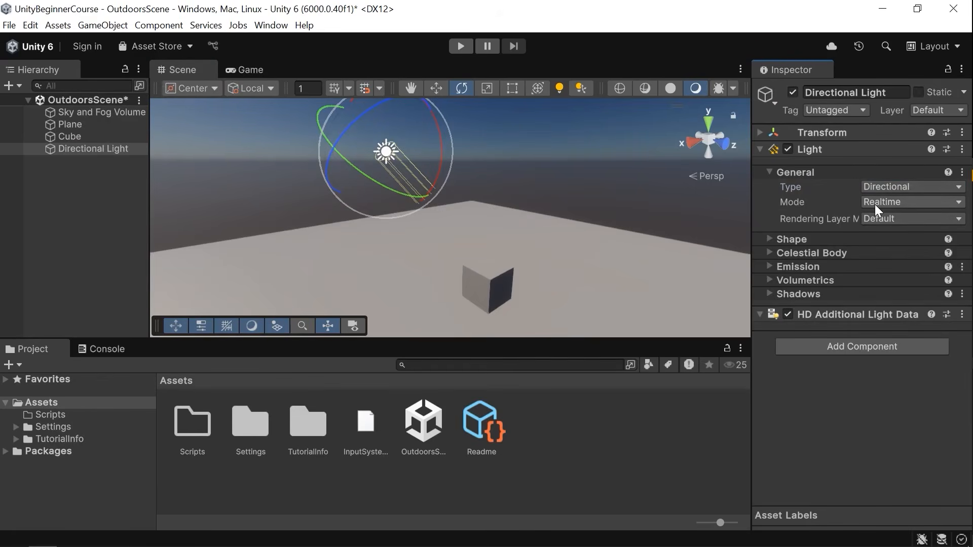
# Examine the available light Mode options without changing them.
pyautogui.click(893, 201)
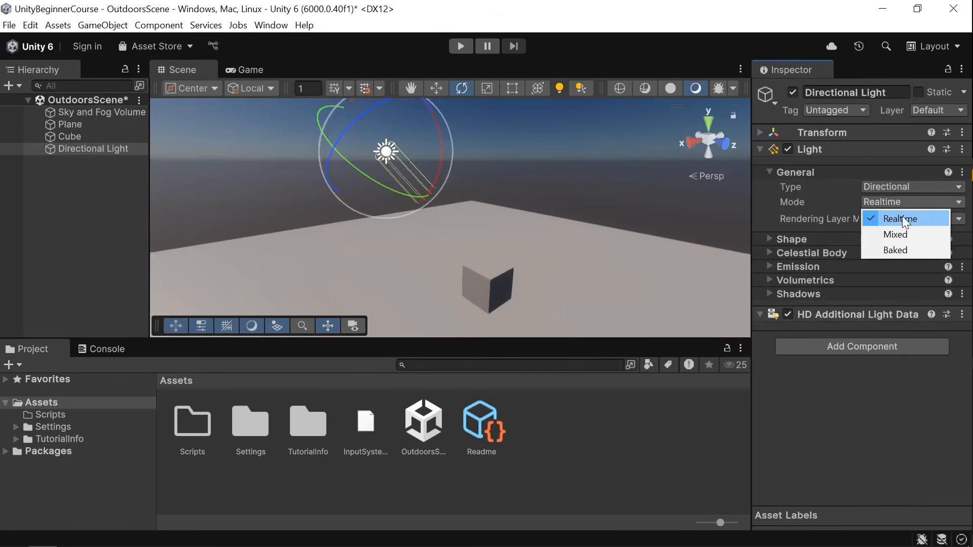
pyautogui.moveTo(504, 194); pyautogui.dragTo(496, 182, button='right')
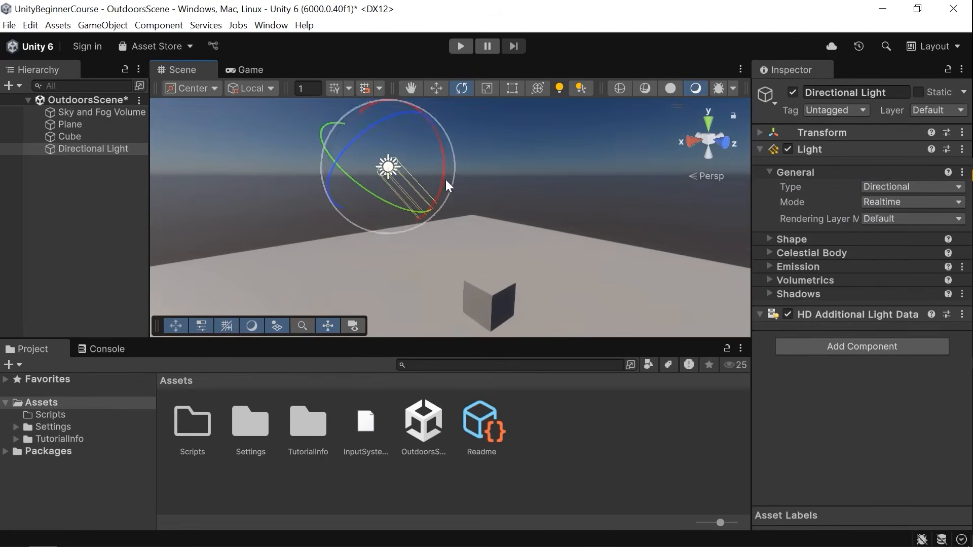
pyautogui.moveTo(395, 206)
pyautogui.mouseDown()
pyautogui.moveTo(312, 186)
pyautogui.moveTo(469, 202)
pyautogui.moveTo(396, 189)
pyautogui.mouseUp()
pyautogui.click(911, 203)
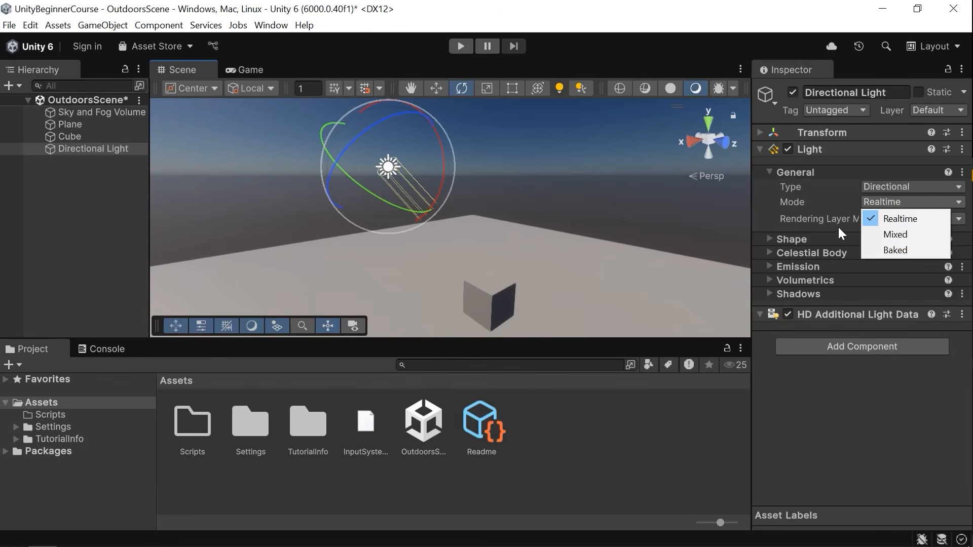
pyautogui.click(866, 391)
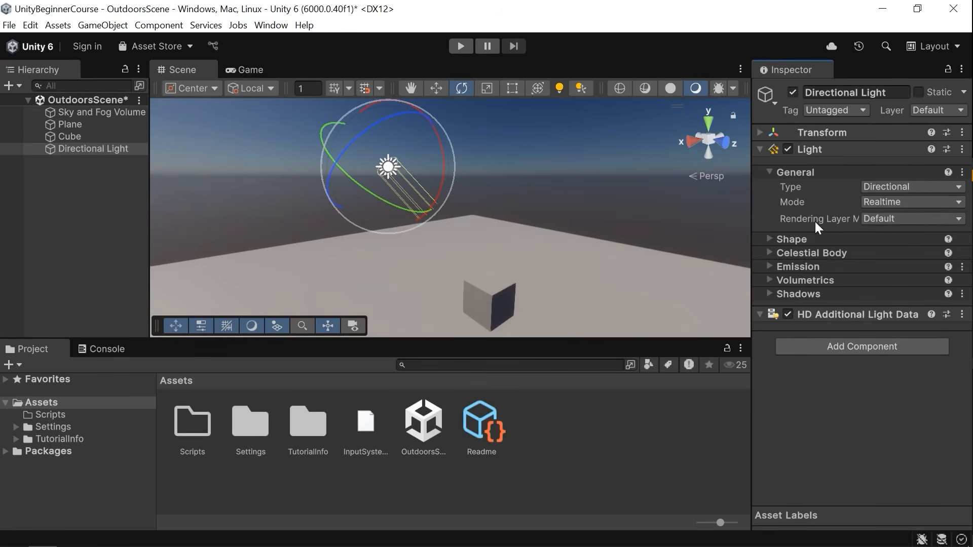
# Collapse the General section and expand the Shape section of the light.
pyautogui.click(802, 171)
pyautogui.click(800, 186)
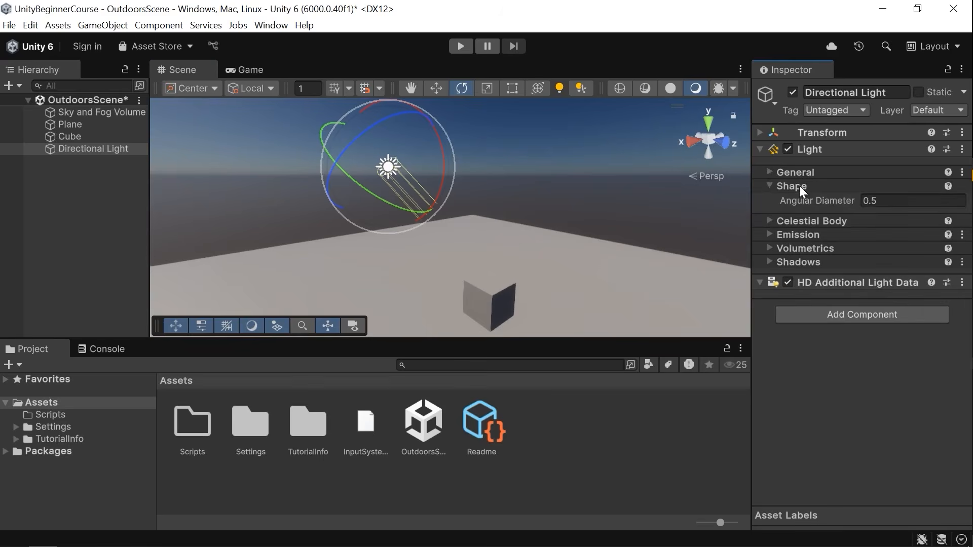
pyautogui.moveTo(723, 223); pyautogui.dragTo(657, 244, button='right')
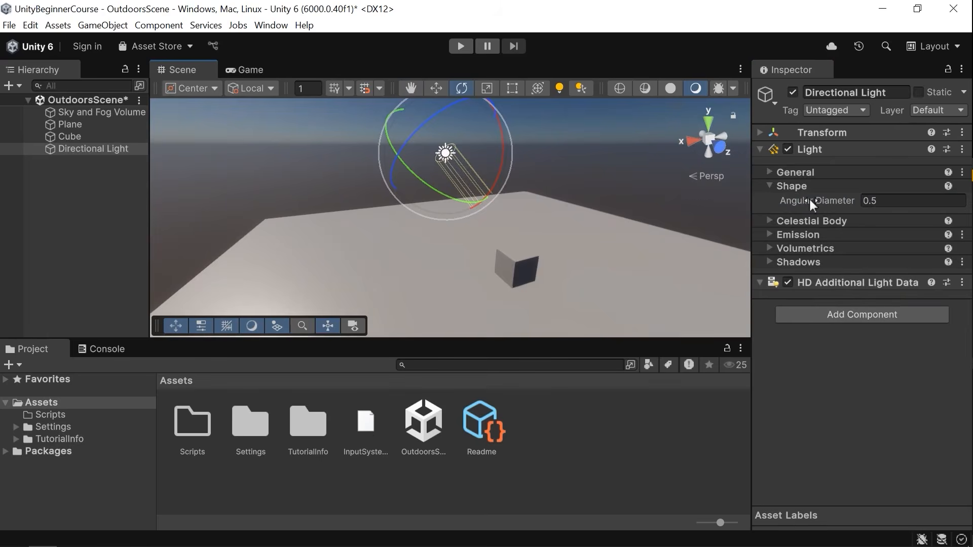
pyautogui.moveTo(482, 266); pyautogui.dragTo(500, 259, button='right')
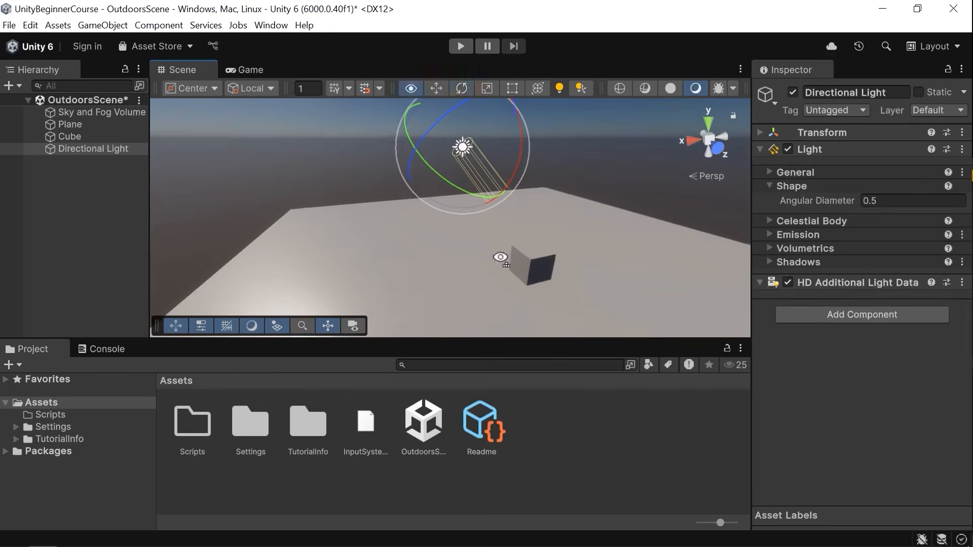
pyautogui.moveTo(359, 277); pyautogui.dragTo(418, 265, button='right')
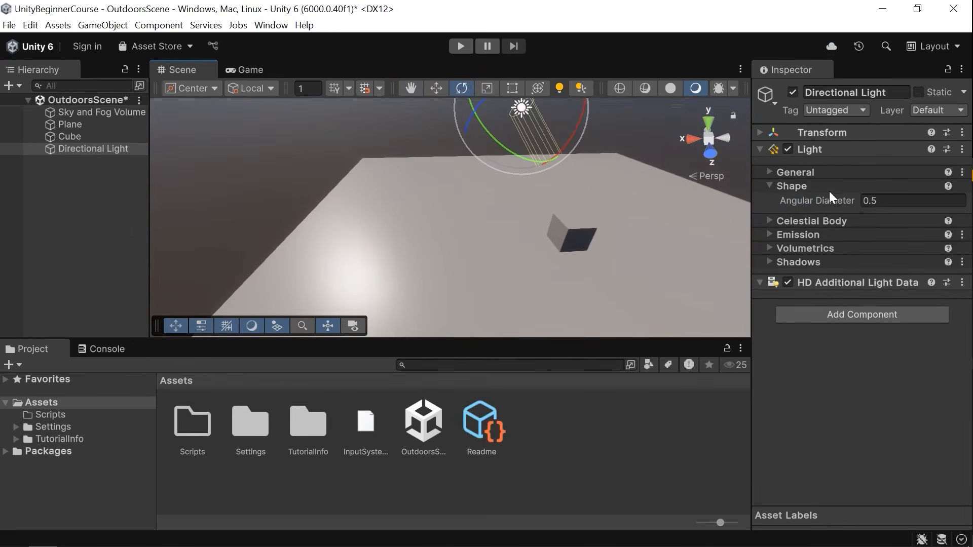
# Raise the light's Angular Diameter to about 13.62 and undo the change.
pyautogui.moveTo(797, 198); pyautogui.dragTo(884, 205)
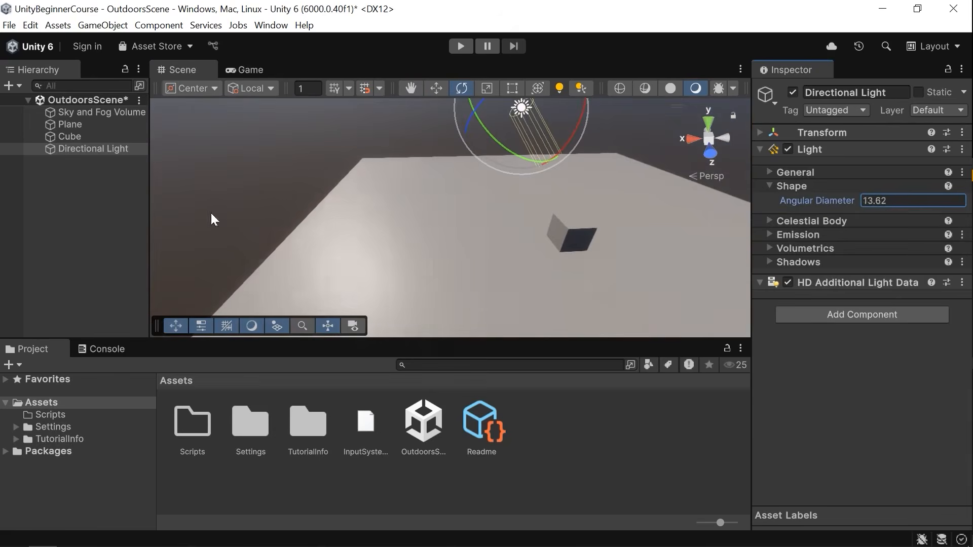
pyautogui.moveTo(476, 213); pyautogui.dragTo(786, 205)
pyautogui.hotkey('ctrl', 'z')
pyautogui.hotkey('ctrl', 'z')
pyautogui.moveTo(419, 246); pyautogui.dragTo(482, 196, button='right')
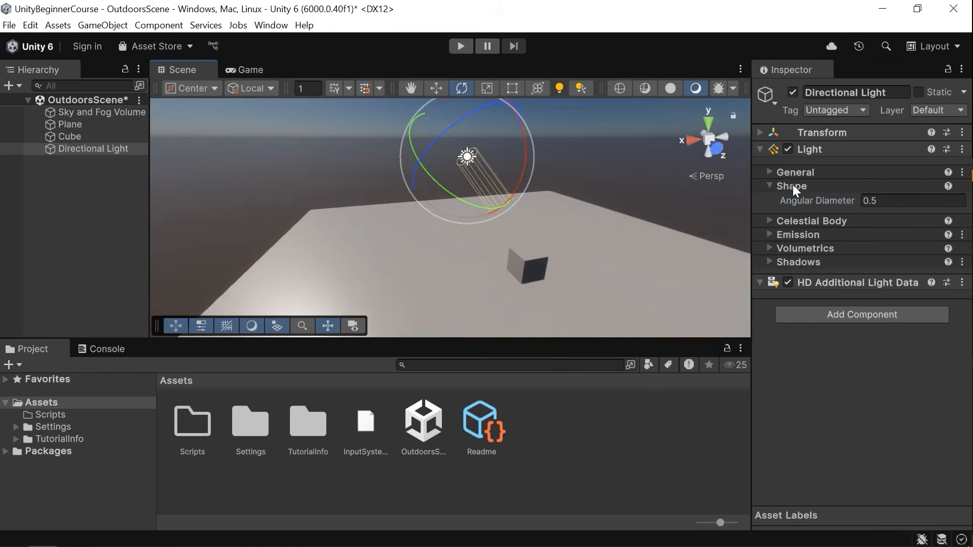
pyautogui.moveTo(346, 198); pyautogui.dragTo(399, 196, button='right')
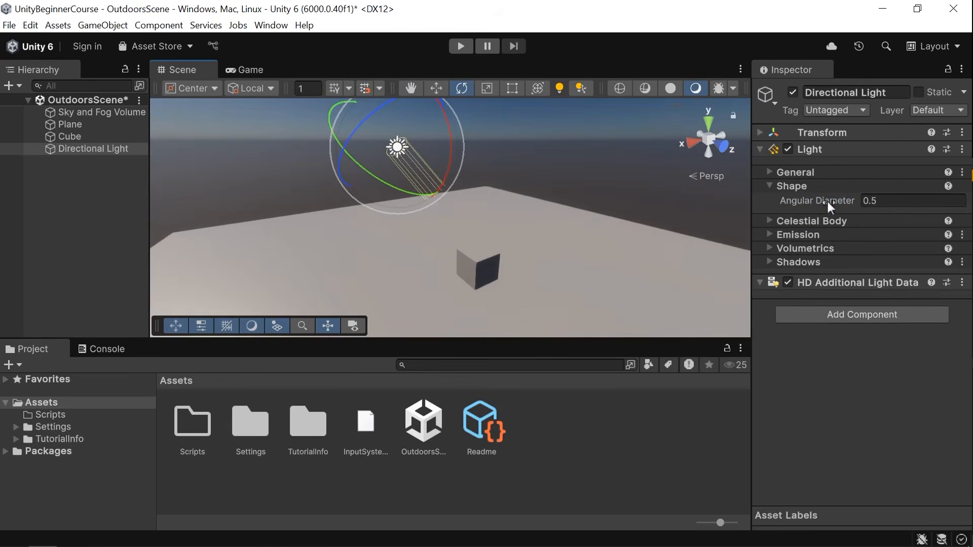
# Collapse the Shape section and expand the Celestial Body section of the light.
pyautogui.click(811, 189)
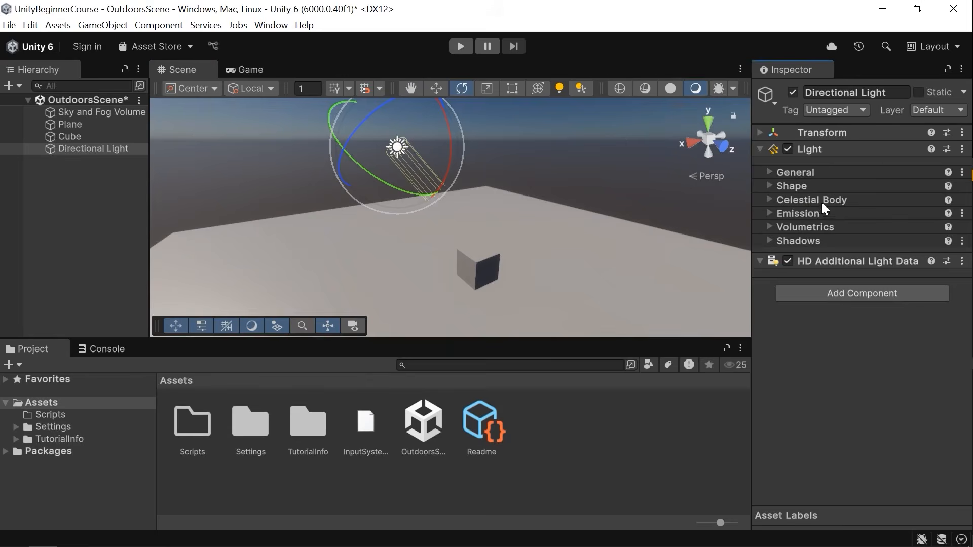
pyautogui.click(822, 200)
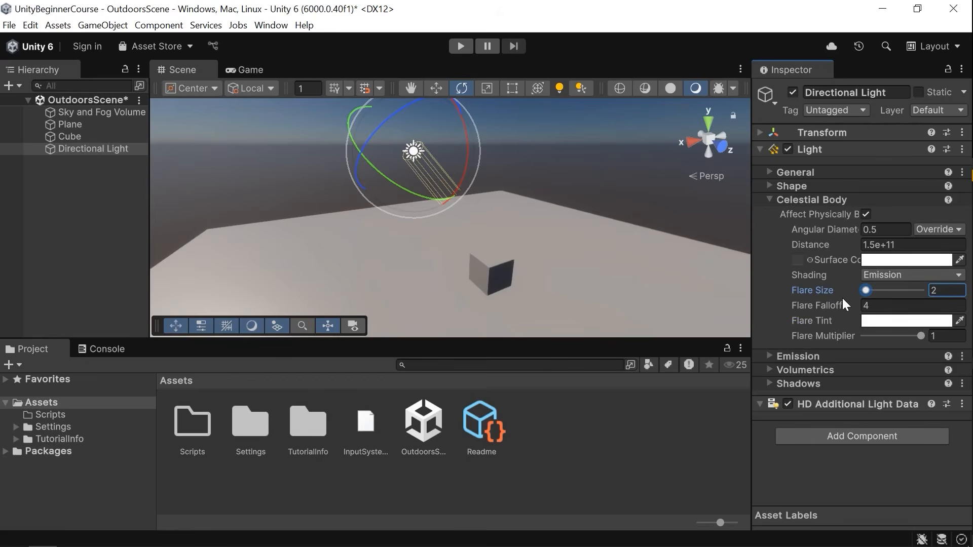
# Raise the Flare Size to 42 and undo the change.
pyautogui.moveTo(583, 227); pyautogui.dragTo(307, 106, button='right')
pyautogui.moveTo(866, 290); pyautogui.dragTo(881, 291)
pyautogui.moveTo(628, 277); pyautogui.dragTo(717, 318, button='right')
pyautogui.moveTo(882, 288); pyautogui.dragTo(893, 298)
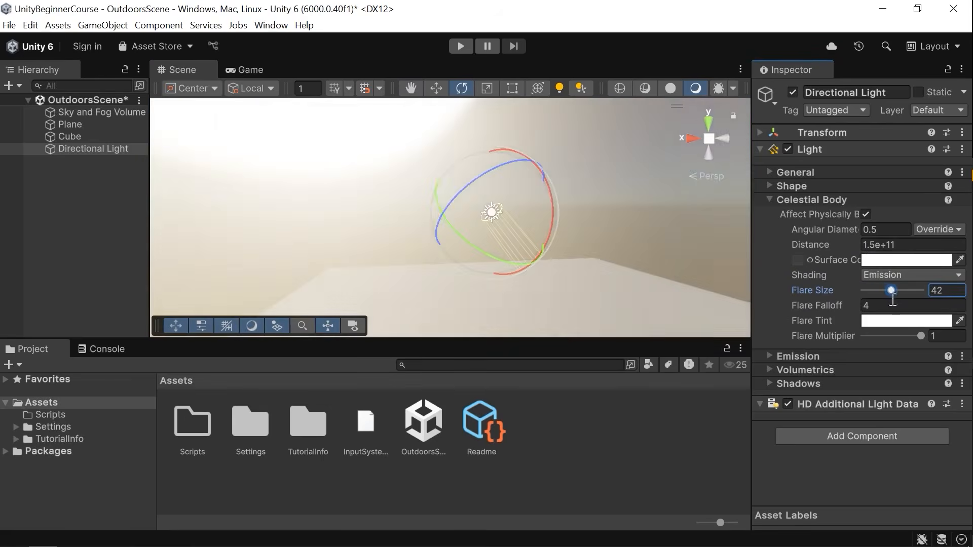
pyautogui.hotkey('ctrl', 'z')
pyautogui.moveTo(485, 256); pyautogui.dragTo(567, 261, button='right')
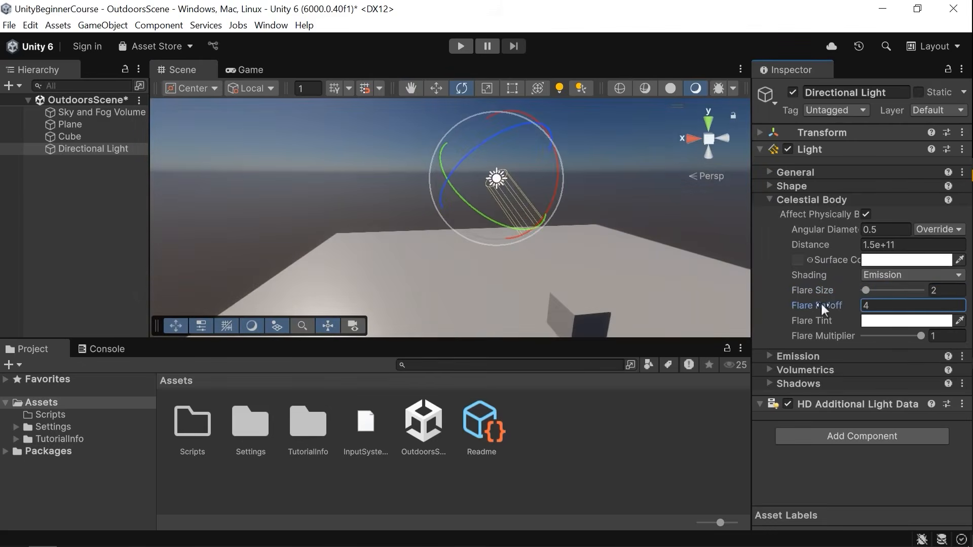
# Set the Flare Size to 36 and the Flare Falloff to about 8.64.
pyautogui.moveTo(869, 291); pyautogui.dragTo(890, 294)
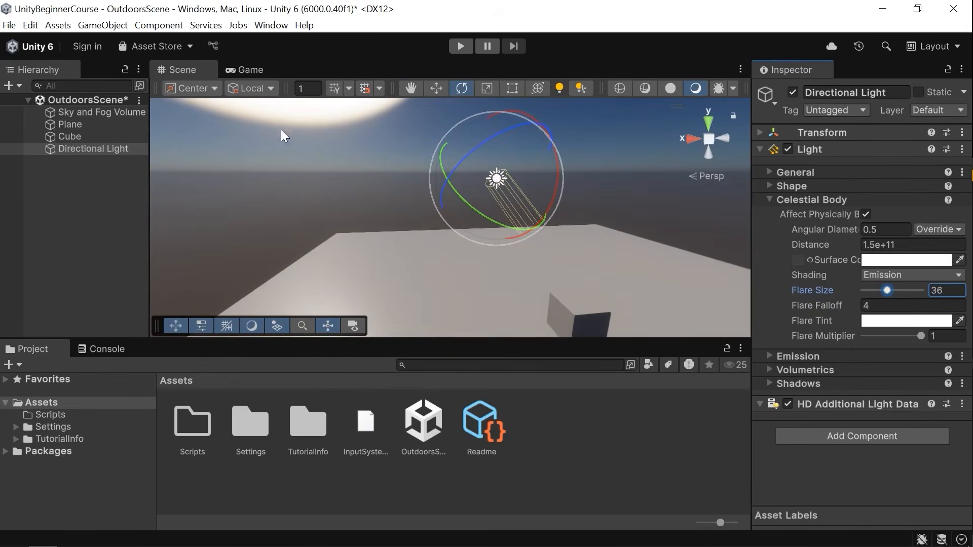
pyautogui.moveTo(362, 138)
pyautogui.mouseDown(button='right')
pyautogui.moveTo(356, 103)
pyautogui.moveTo(354, 143)
pyautogui.mouseUp(button='right')
pyautogui.moveTo(810, 306); pyautogui.dragTo(854, 308)
pyautogui.moveTo(484, 239); pyautogui.dragTo(482, 225, button='right')
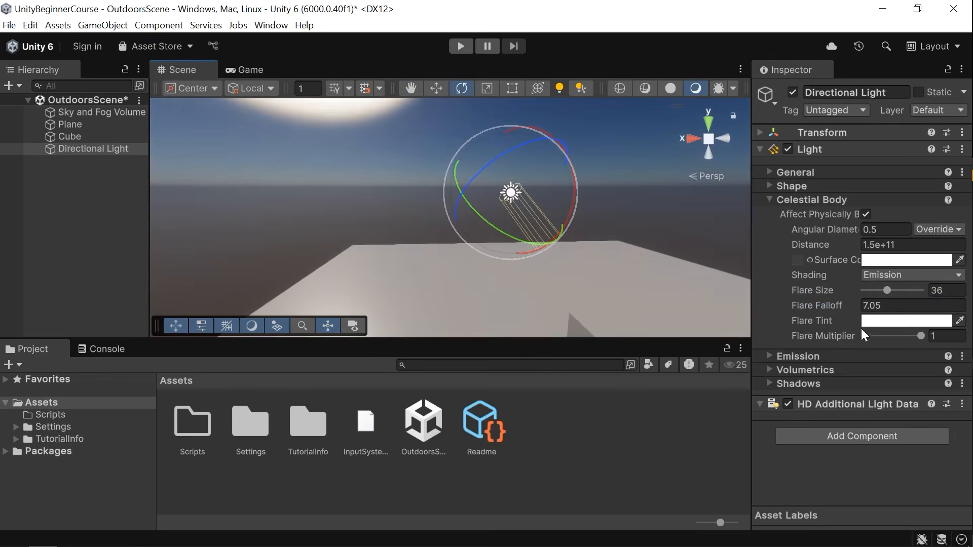
pyautogui.moveTo(817, 306); pyautogui.dragTo(841, 311)
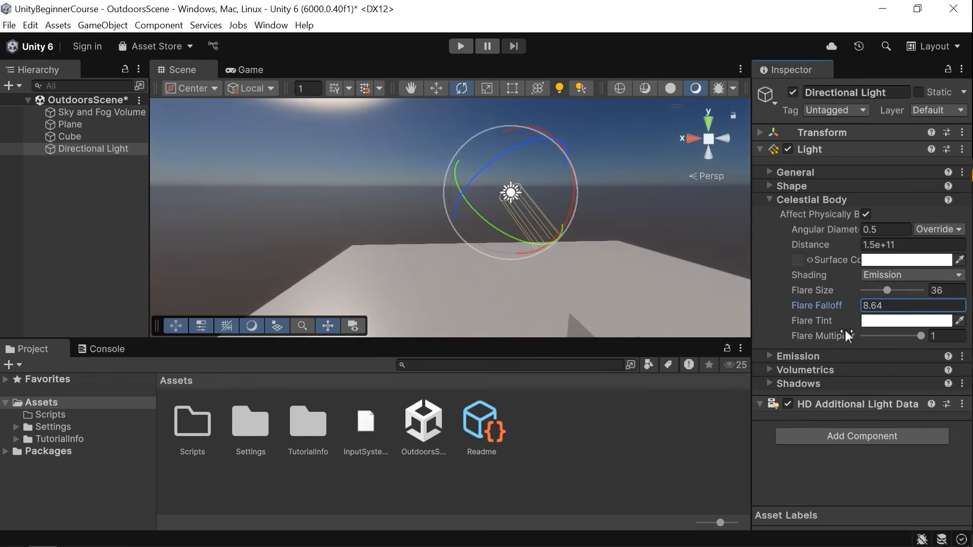
# Open the Flare Tint color picker and try the Flare Multiplier slider without changing them.
pyautogui.click(883, 320)
pyautogui.click(785, 146)
pyautogui.moveTo(796, 133); pyautogui.dragTo(829, 100)
pyautogui.moveTo(758, 150); pyautogui.dragTo(745, 102)
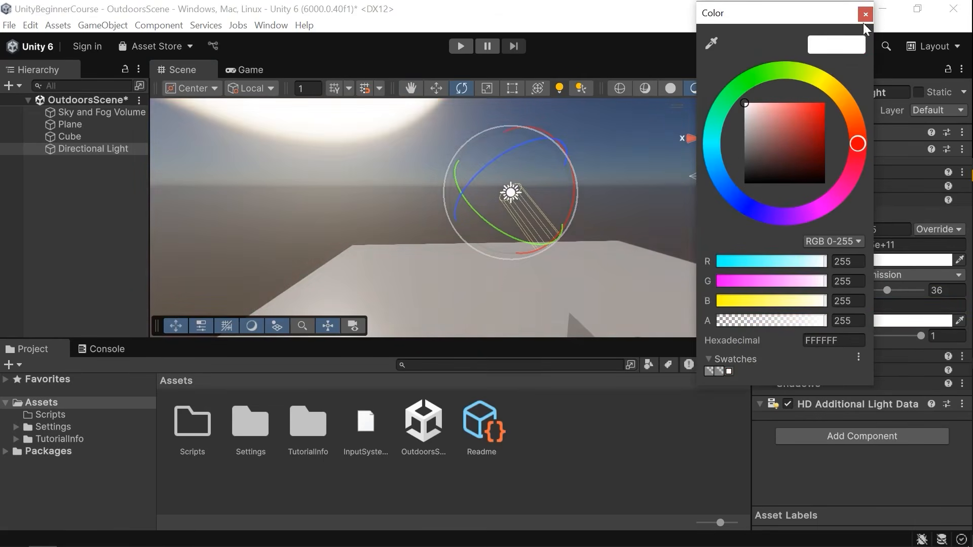
pyautogui.click(921, 337)
pyautogui.moveTo(926, 332)
pyautogui.mouseDown()
pyautogui.moveTo(860, 335)
pyautogui.moveTo(941, 343)
pyautogui.mouseUp()
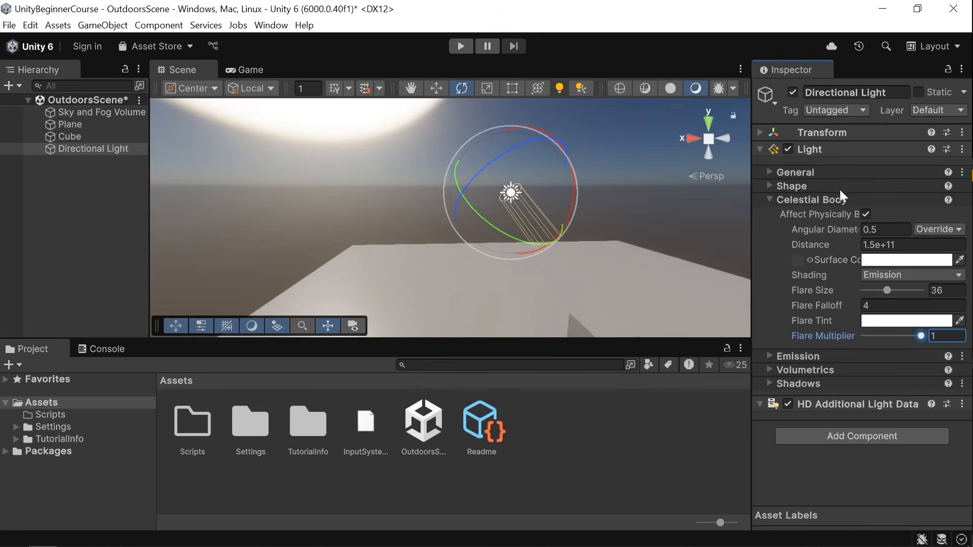
# Set the Flare Size back to 2.
pyautogui.click(951, 287)
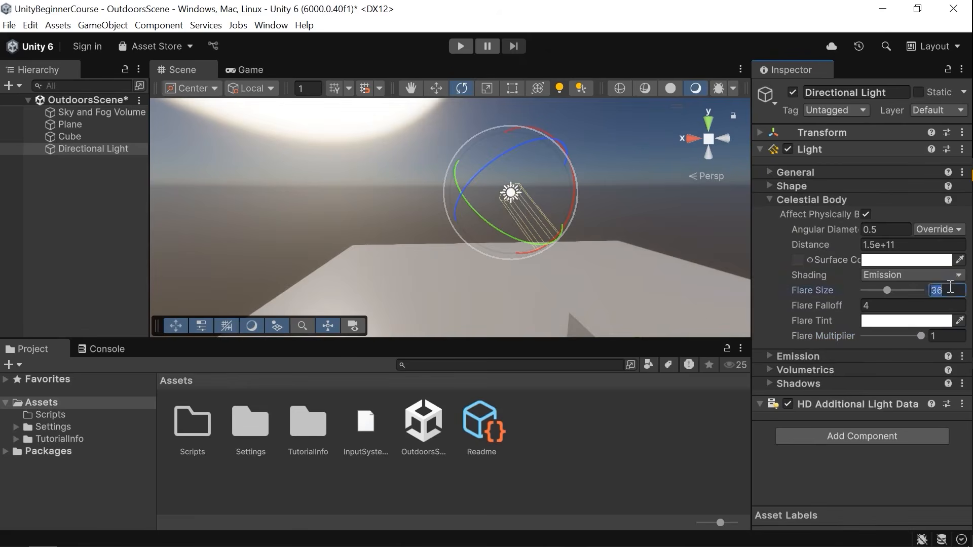
pyautogui.write('2')
pyautogui.keyDown('alt'); pyautogui.moveTo(391, 209); pyautogui.dragTo(575, 263); pyautogui.keyUp('alt')
pyautogui.keyDown('alt'); pyautogui.moveTo(481, 182); pyautogui.dragTo(449, 190); pyautogui.keyUp('alt')
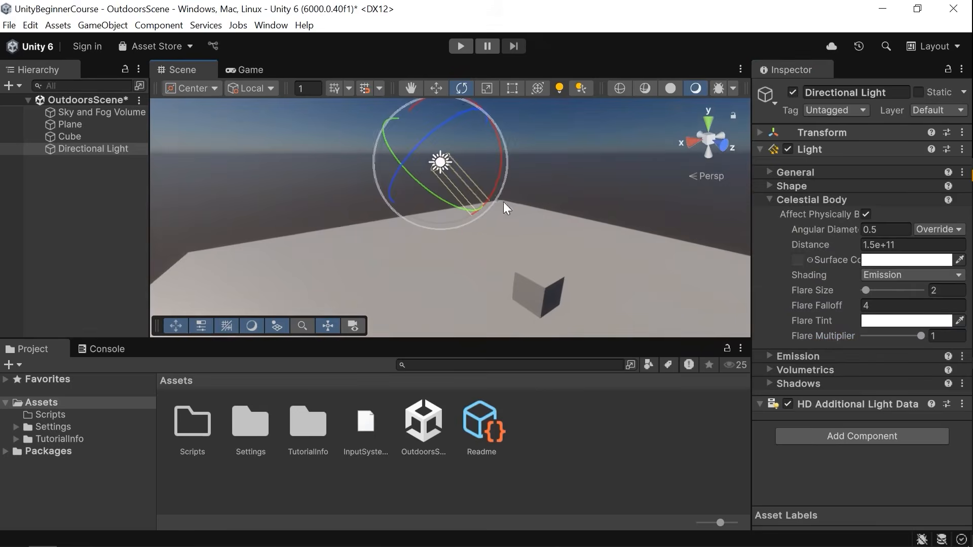
# Collapse Celestial Body, expand the Emission section and examine the Light Appearance options.
pyautogui.click(811, 199)
pyautogui.click(810, 213)
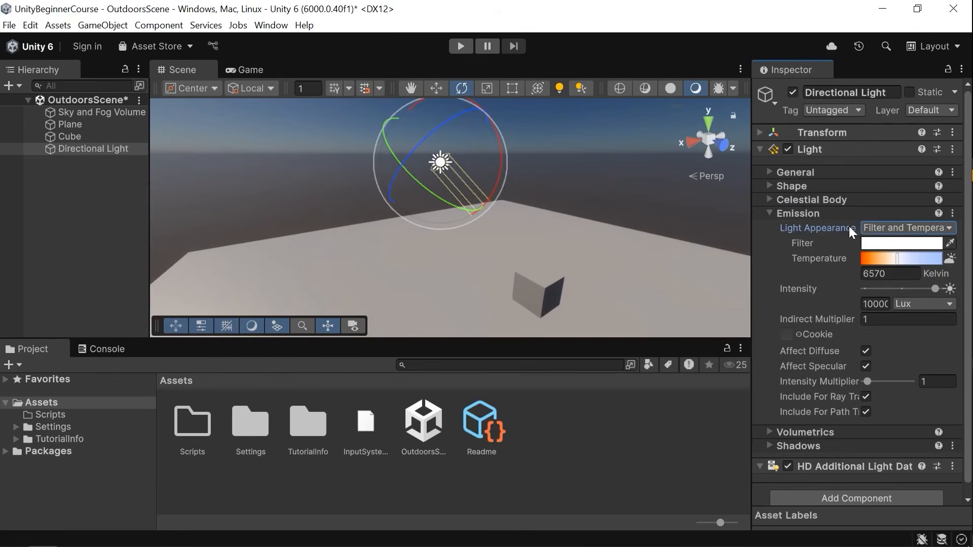
pyautogui.click(884, 228)
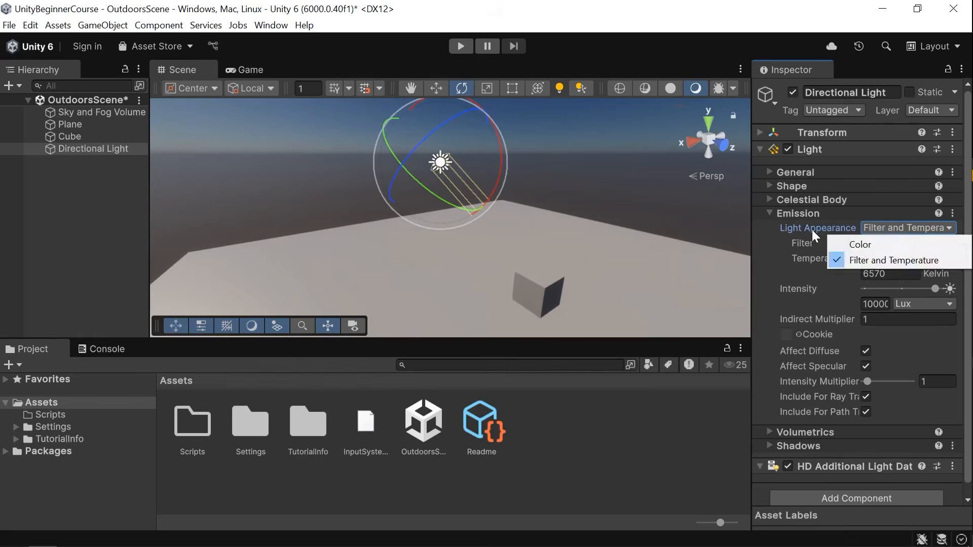
pyautogui.click(822, 254)
pyautogui.click(884, 227)
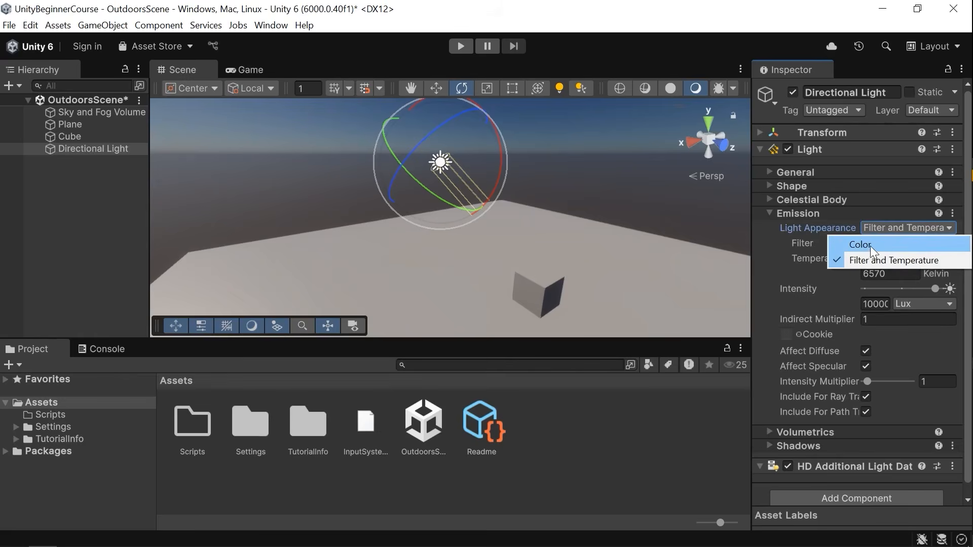
pyautogui.click(799, 242)
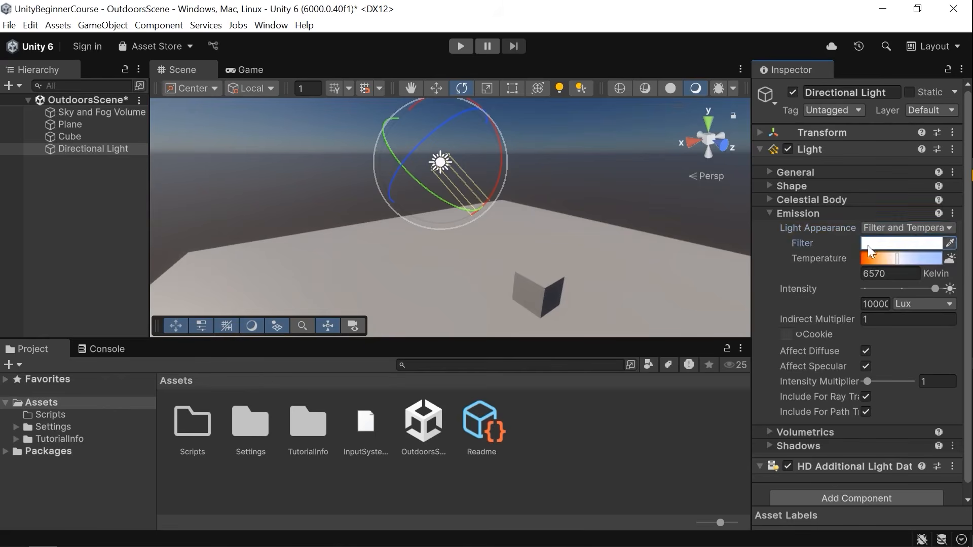
# Open the Filter color picker and close it without changing the color.
pyautogui.click(870, 245)
pyautogui.click(893, 292)
pyautogui.moveTo(900, 258)
pyautogui.mouseDown()
pyautogui.moveTo(859, 296)
pyautogui.moveTo(837, 339)
pyautogui.mouseUp()
pyautogui.click(837, 259)
pyautogui.moveTo(928, 249); pyautogui.dragTo(895, 228)
pyautogui.moveTo(890, 295); pyautogui.dragTo(956, 206)
pyautogui.moveTo(886, 276); pyautogui.dragTo(691, 114)
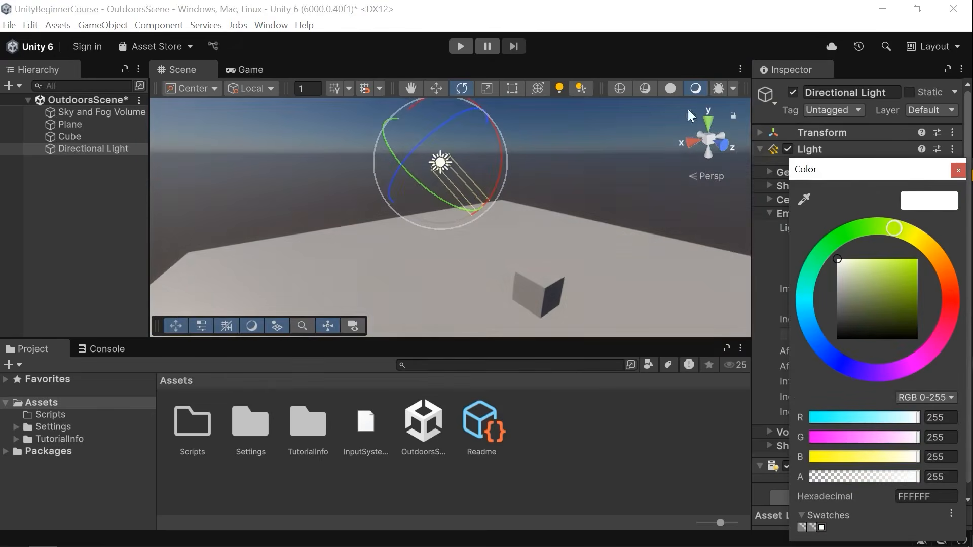
pyautogui.click(957, 171)
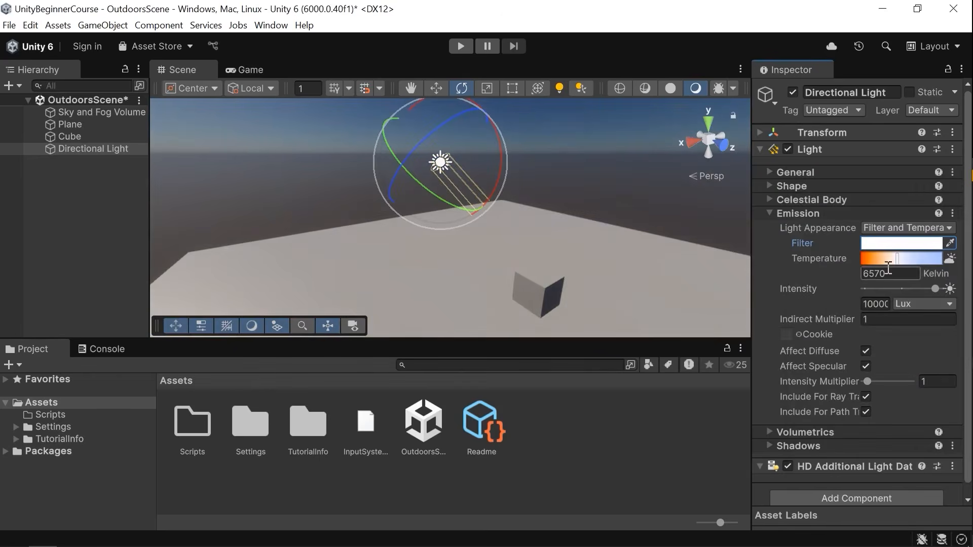
# Drag the Temperature slider lower and undo the last three changes.
pyautogui.moveTo(898, 261); pyautogui.dragTo(871, 258)
pyautogui.hotkey('ctrl', 'z')
pyautogui.hotkey('ctrl', 'z')
pyautogui.hotkey('ctrl', 'z')
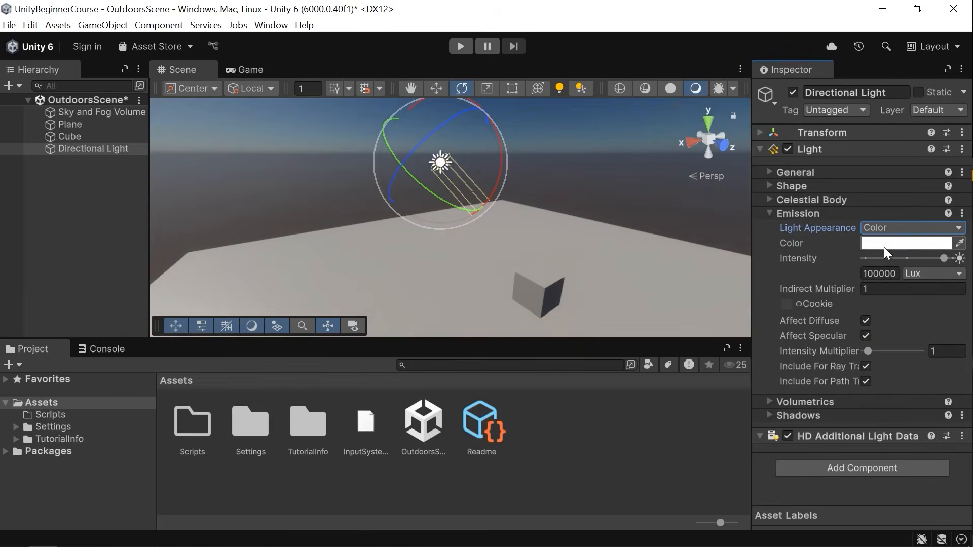
# Set the Light Appearance back to Filter and Temperature.
pyautogui.click(881, 244)
pyautogui.moveTo(887, 267); pyautogui.dragTo(836, 282)
pyautogui.click(911, 264)
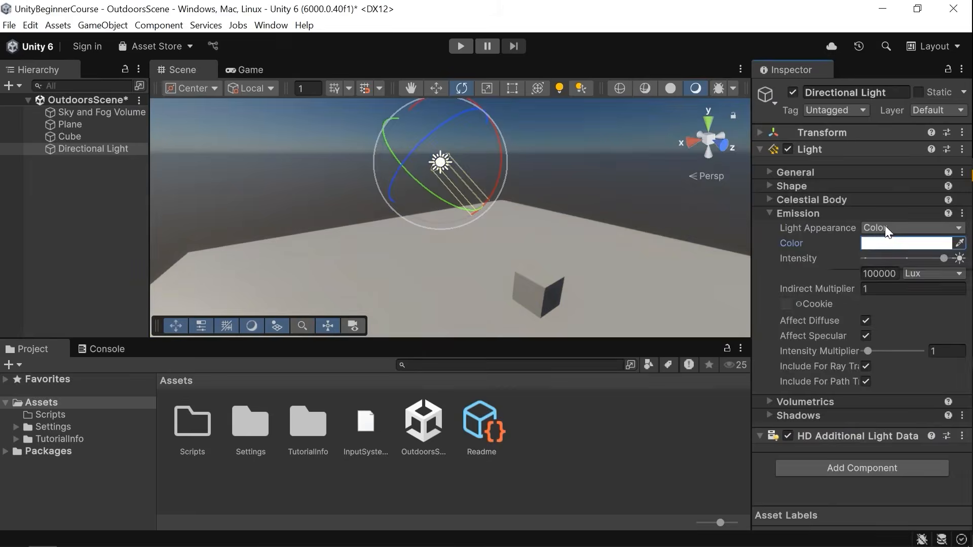
pyautogui.click(885, 229)
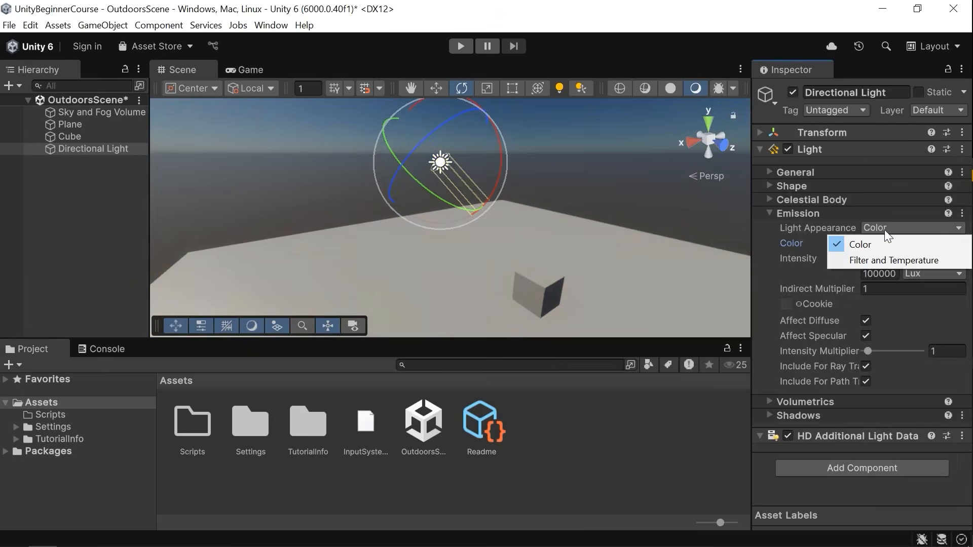
pyautogui.click(855, 261)
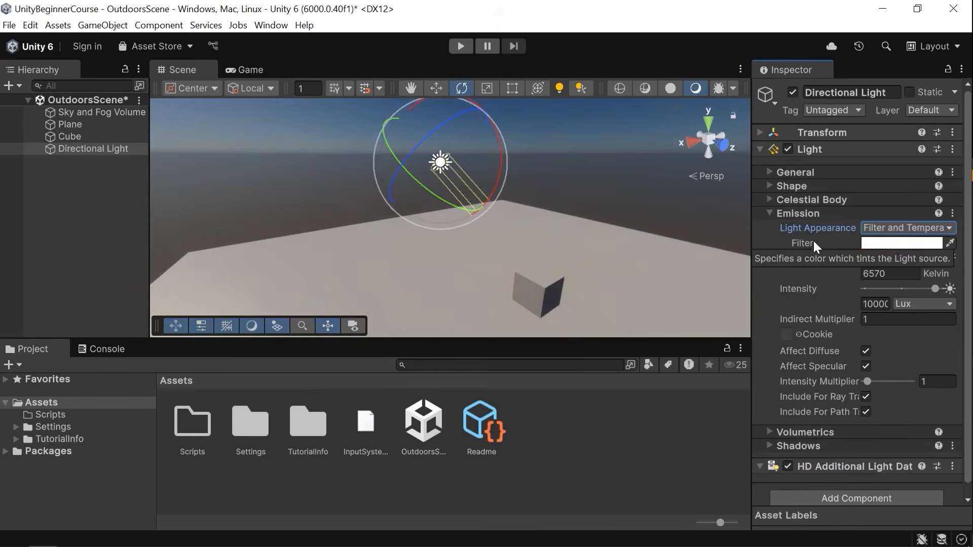
# Tint the Filter red (FF0000) and raise the Temperature to 12580 Kelvin, then undo both changes.
pyautogui.click(892, 245)
pyautogui.moveTo(801, 151); pyautogui.dragTo(834, 96)
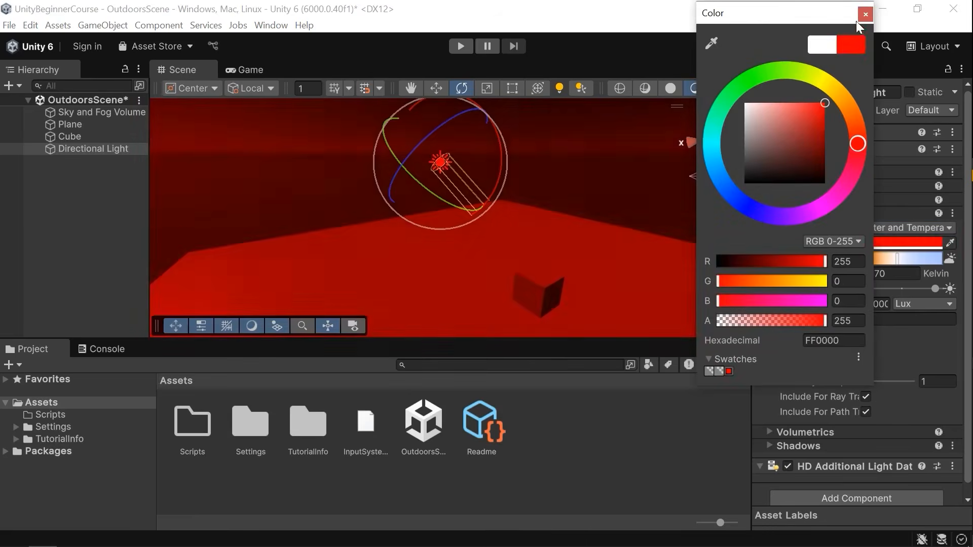
pyautogui.click(799, 115)
pyautogui.click(865, 14)
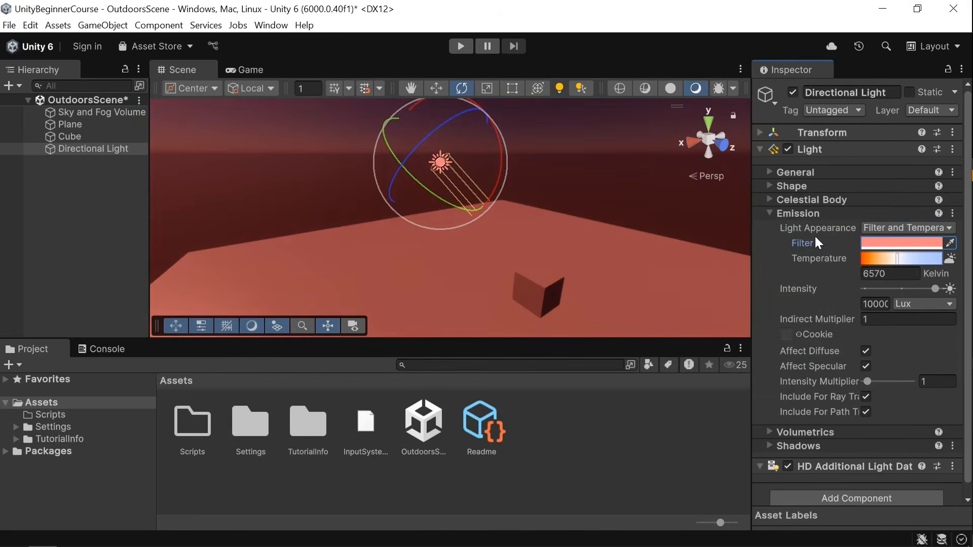
pyautogui.moveTo(902, 257); pyautogui.dragTo(924, 275)
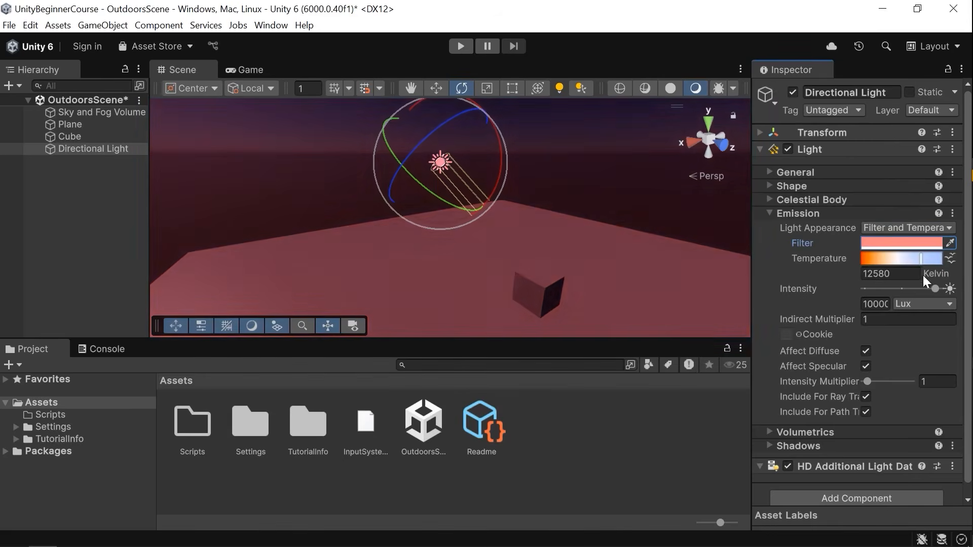
pyautogui.hotkey('ctrl', 'z')
pyautogui.hotkey('ctrl', 'z')
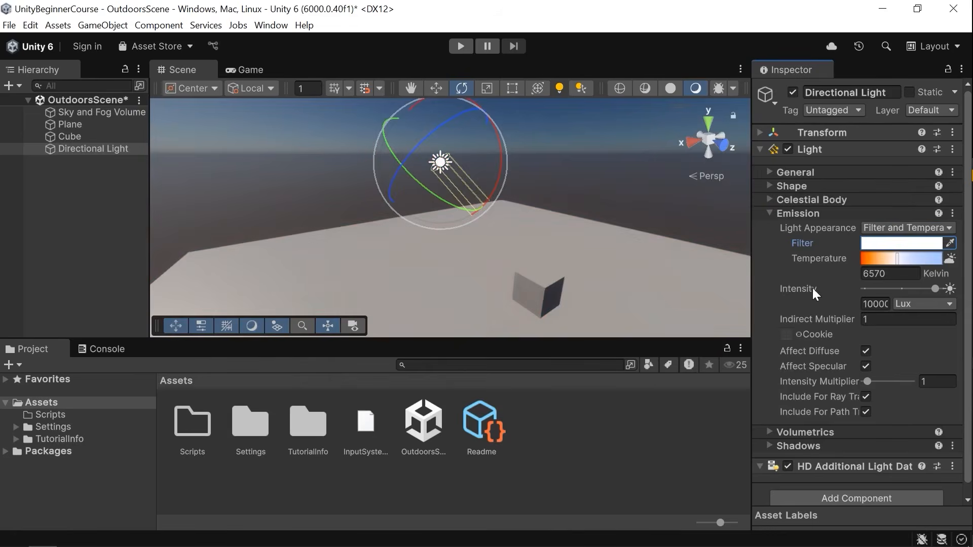
# Set the light Intensity to about 71628 Lux after trying the Cloudy, Low Sun and High Sun presets.
pyautogui.moveTo(935, 289)
pyautogui.mouseDown()
pyautogui.moveTo(865, 288)
pyautogui.moveTo(942, 291)
pyautogui.moveTo(931, 289)
pyautogui.mouseUp()
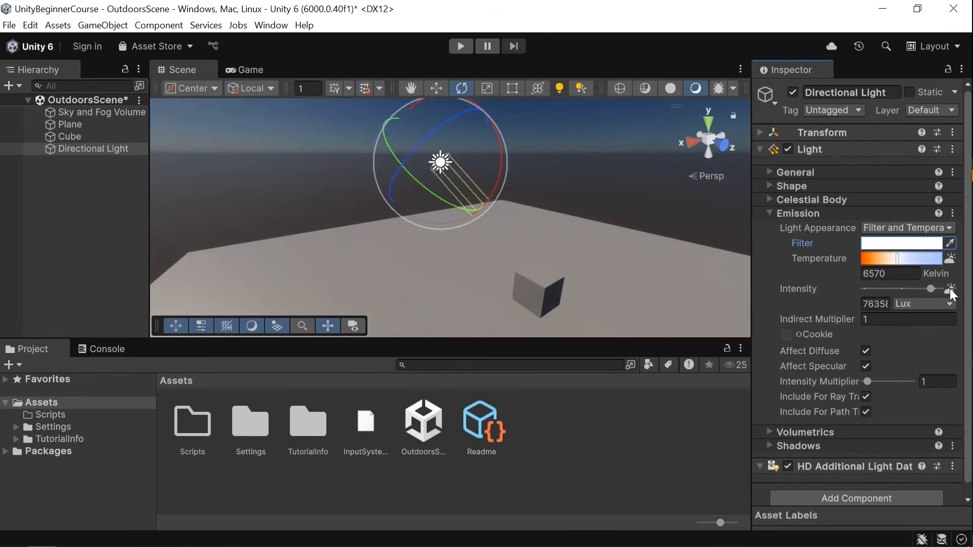
pyautogui.moveTo(934, 289); pyautogui.dragTo(901, 285)
pyautogui.click(950, 291)
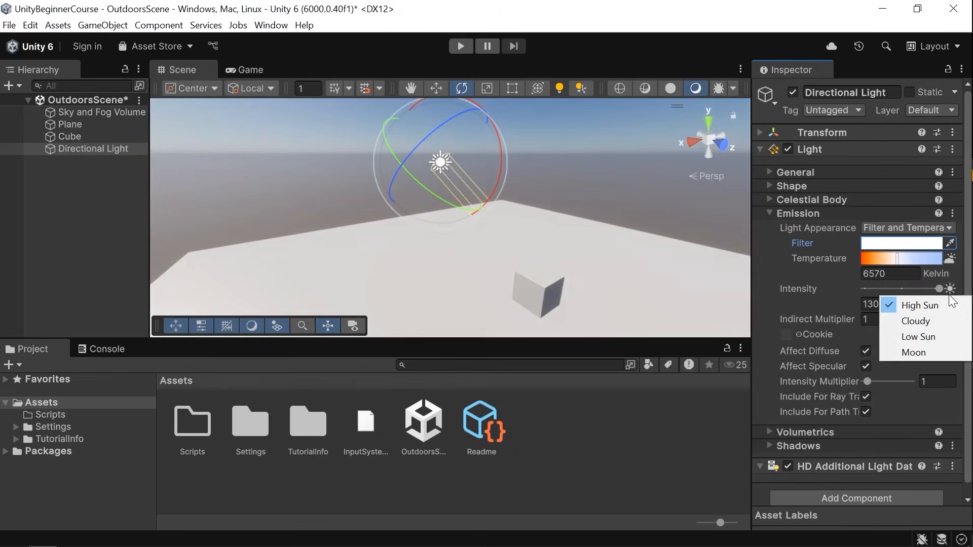
pyautogui.click(925, 323)
pyautogui.click(950, 288)
pyautogui.click(918, 337)
pyautogui.click(950, 288)
pyautogui.click(911, 305)
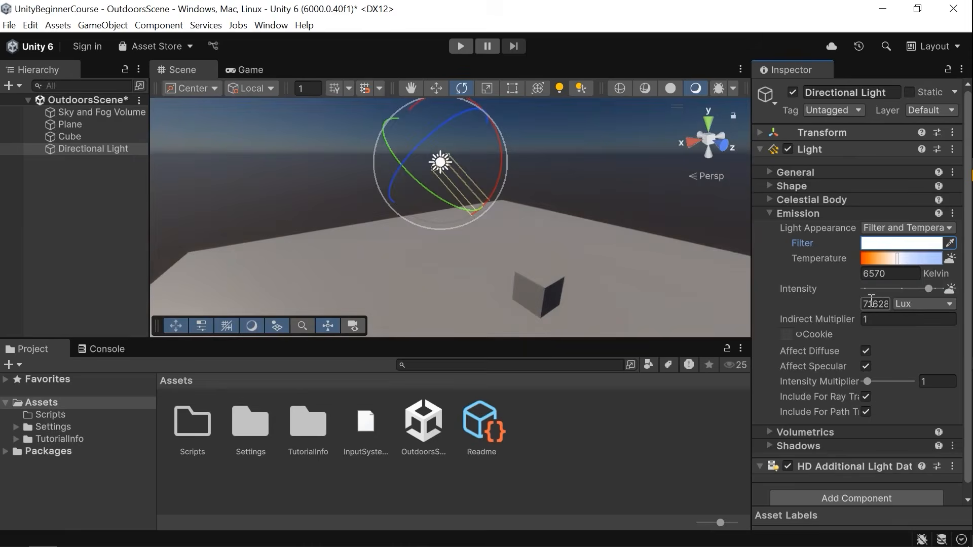
pyautogui.click(891, 303)
pyautogui.click(822, 317)
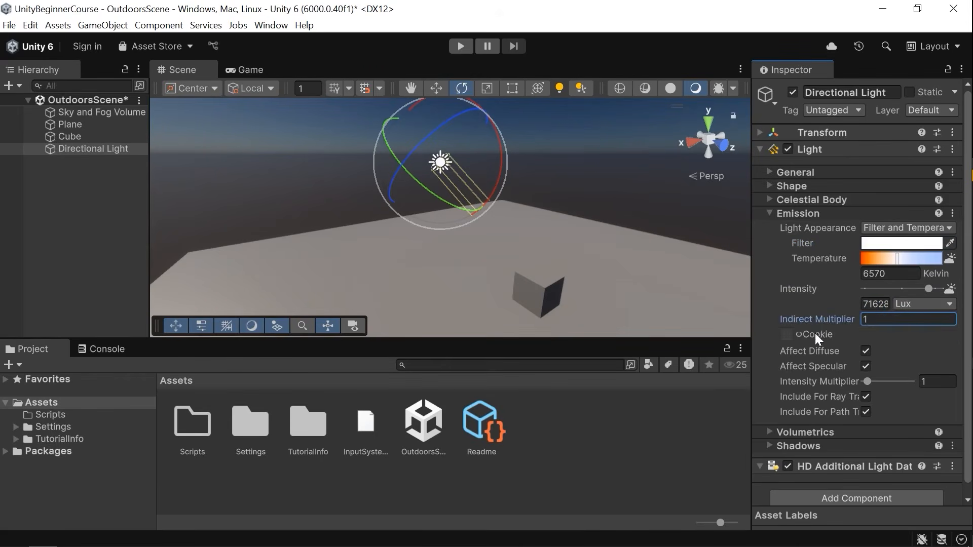
# Fly and orbit around the scene to examine how the light falls on the cube.
pyautogui.moveTo(502, 269); pyautogui.dragTo(483, 297, button='right')
pyautogui.press('d')
pyautogui.press('a')
pyautogui.press('w')
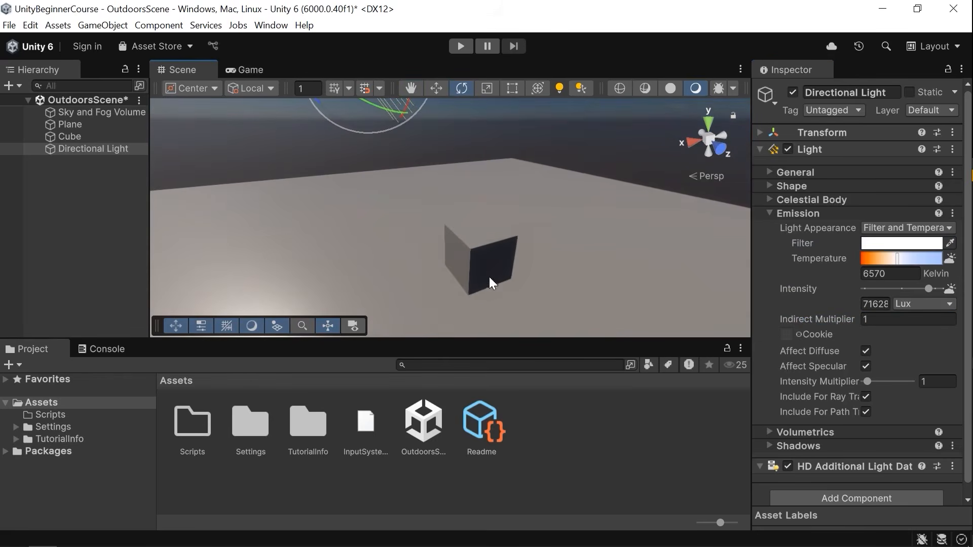
pyautogui.keyDown('alt'); pyautogui.moveTo(517, 273); pyautogui.dragTo(354, 265); pyautogui.keyUp('alt')
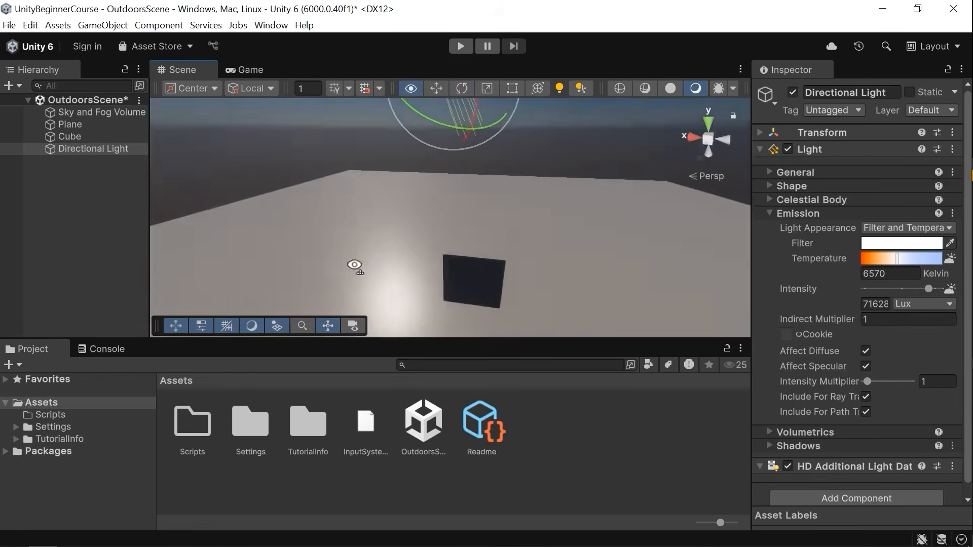
pyautogui.keyDown('alt'); pyautogui.moveTo(497, 243); pyautogui.dragTo(391, 256); pyautogui.keyUp('alt')
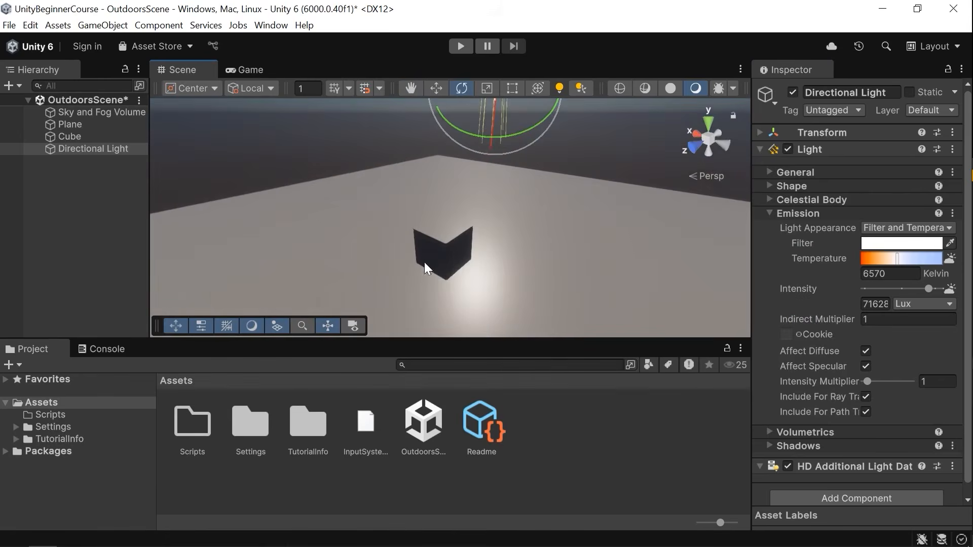
pyautogui.keyDown('alt'); pyautogui.moveTo(471, 224); pyautogui.dragTo(677, 198); pyautogui.keyUp('alt')
pyautogui.keyDown('alt'); pyautogui.moveTo(454, 198); pyautogui.dragTo(482, 175); pyautogui.keyUp('alt')
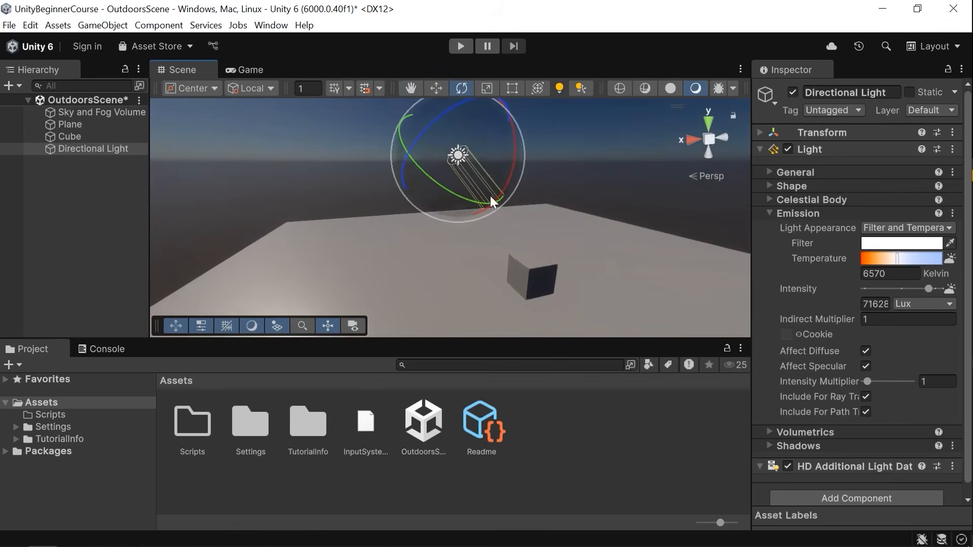
pyautogui.keyDown('alt'); pyautogui.moveTo(557, 267); pyautogui.dragTo(474, 274); pyautogui.keyUp('alt')
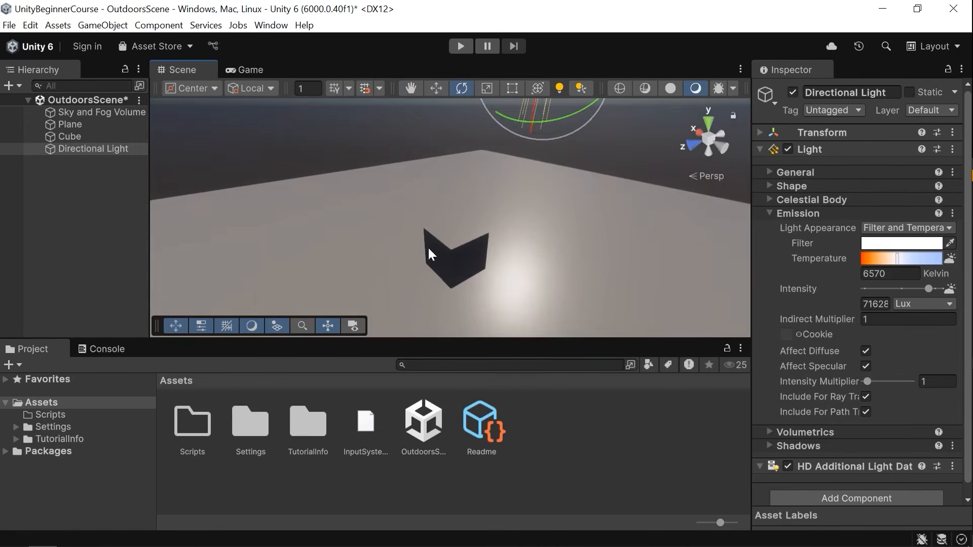
# Collapse the Emission section of the light.
pyautogui.click(821, 321)
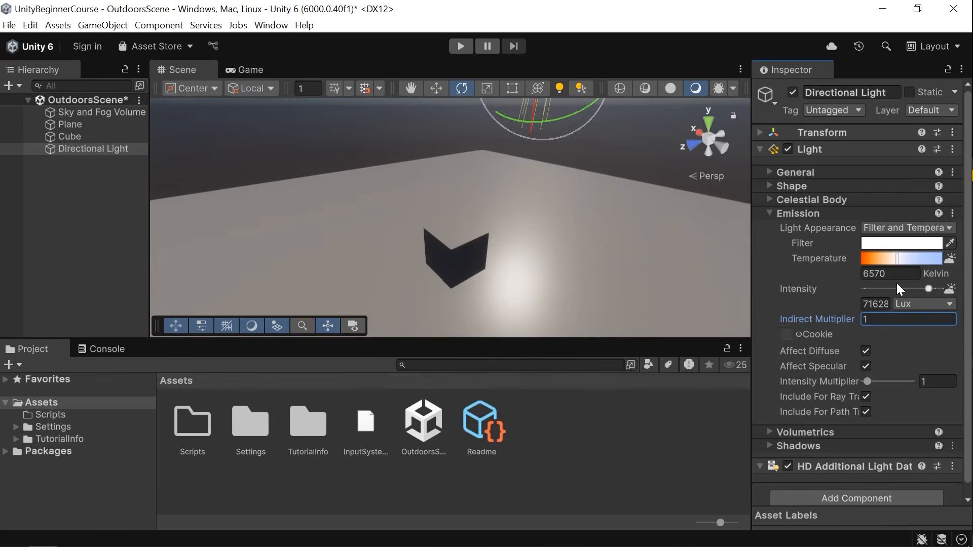
pyautogui.click(825, 213)
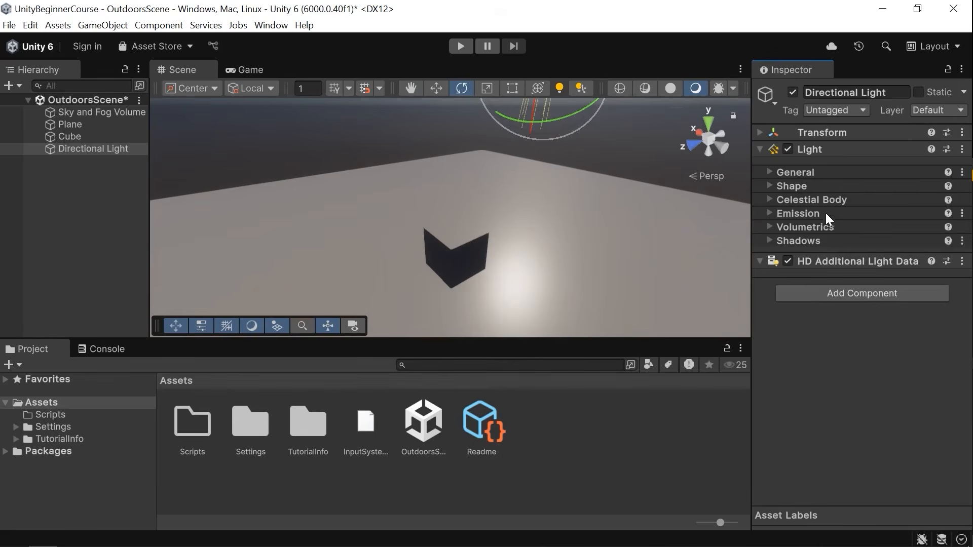
# Open the light's Volumetrics section, orbit the view to inspect the light, then collapse the section.
pyautogui.click(804, 227)
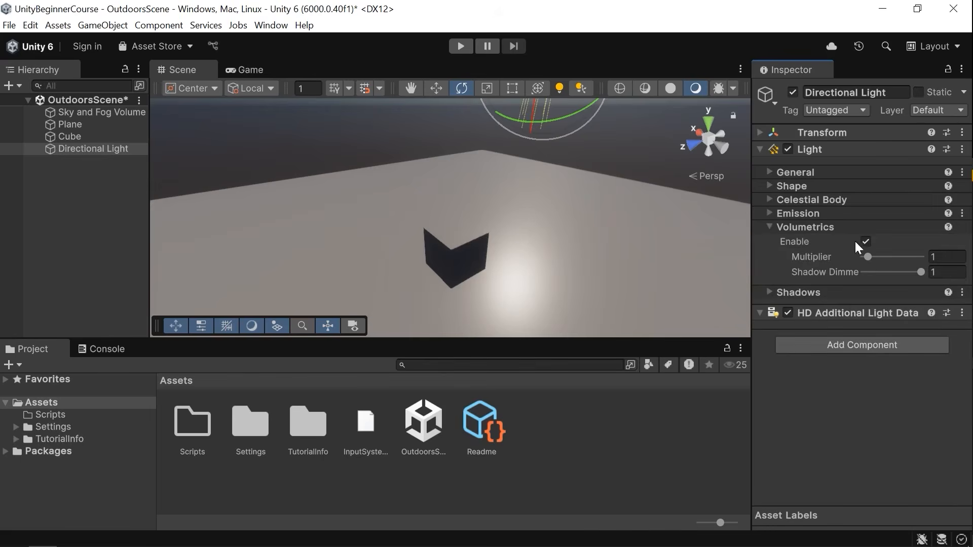
pyautogui.press('s')
pyautogui.moveTo(522, 254); pyautogui.dragTo(544, 204, button='right')
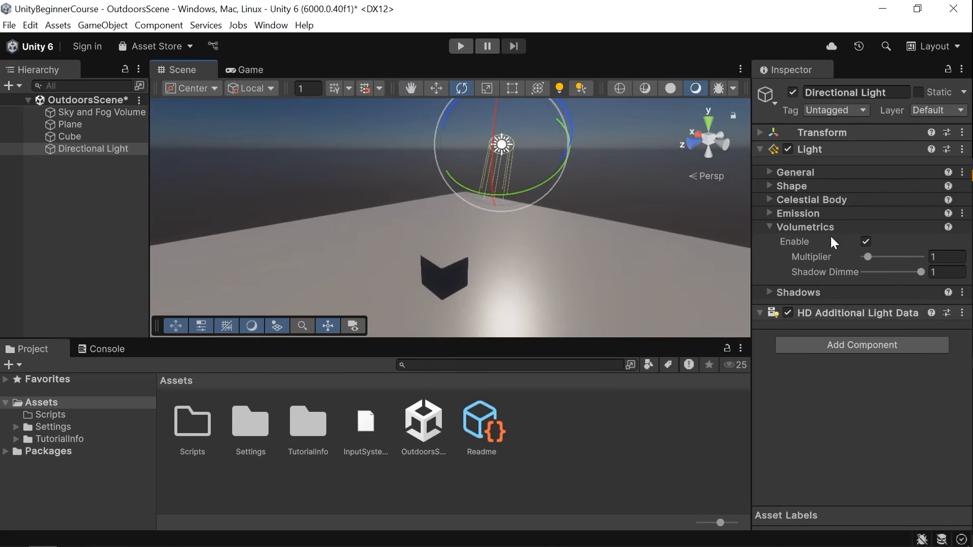
pyautogui.click(860, 228)
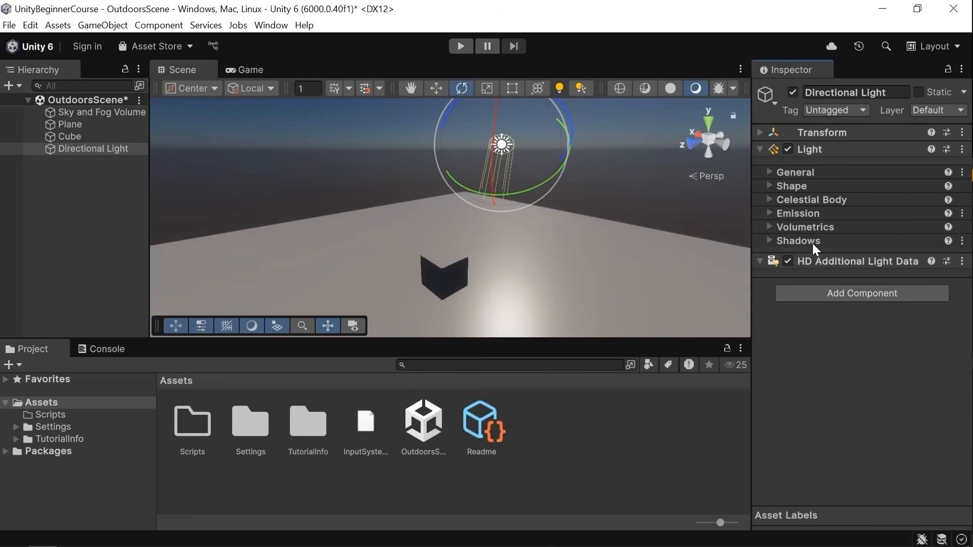
# Expand the light's Shadows section and enable its shadow map so the cube casts a shadow.
pyautogui.click(813, 241)
pyautogui.scroll(-2, 824, 269)
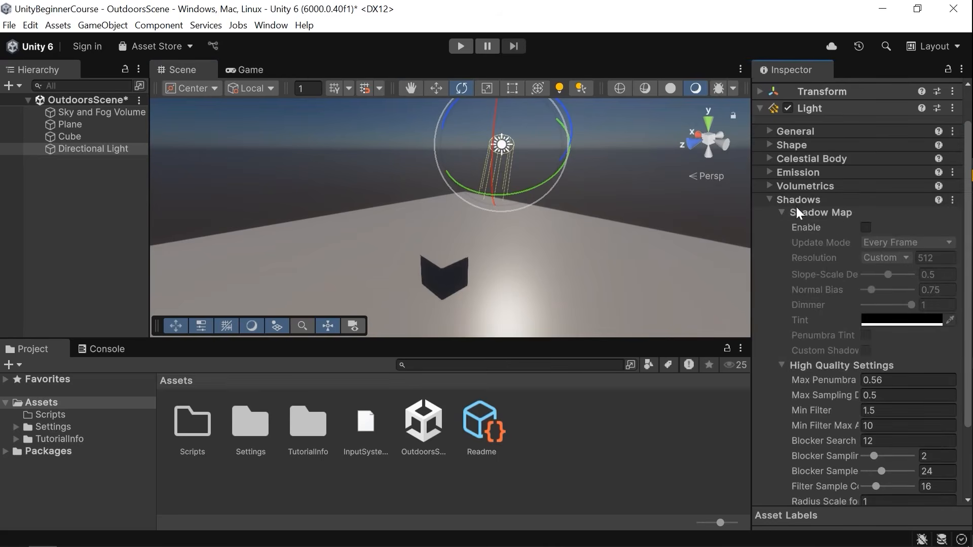
pyautogui.click(866, 227)
pyautogui.moveTo(503, 202); pyautogui.dragTo(286, 334, button='right')
pyautogui.moveTo(520, 165); pyautogui.dragTo(561, 191)
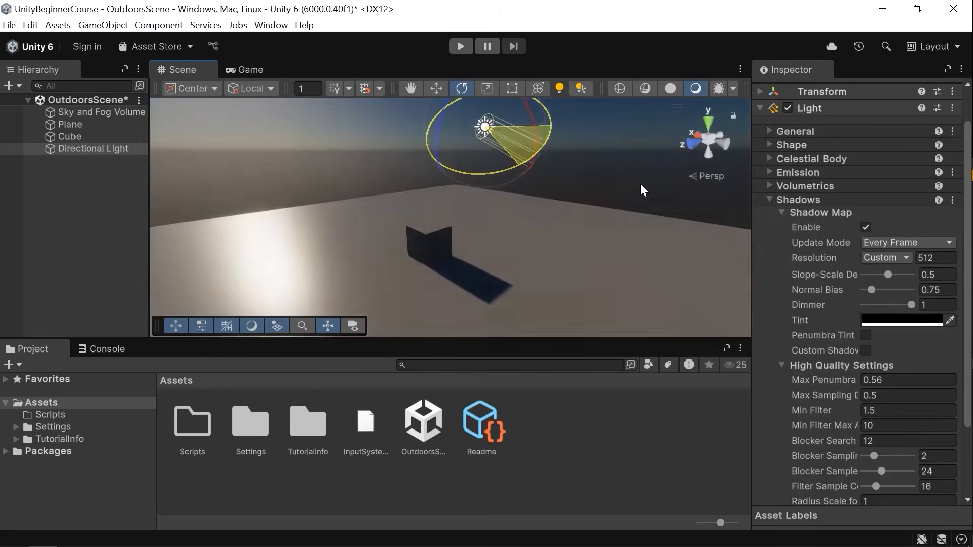
pyautogui.moveTo(561, 190); pyautogui.dragTo(515, 233, button='right')
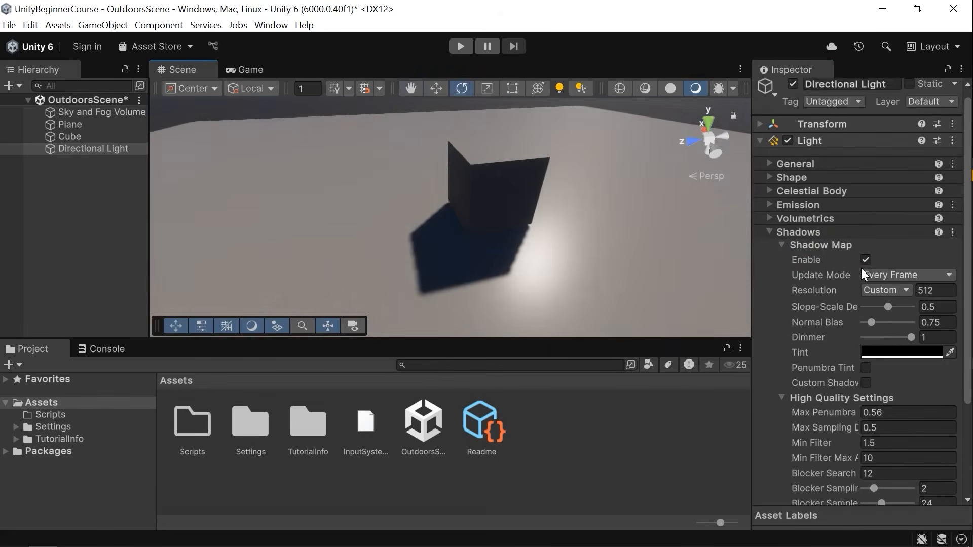
# Set the shadow map Update Mode to On Enable after trying On Demand.
pyautogui.click(893, 275)
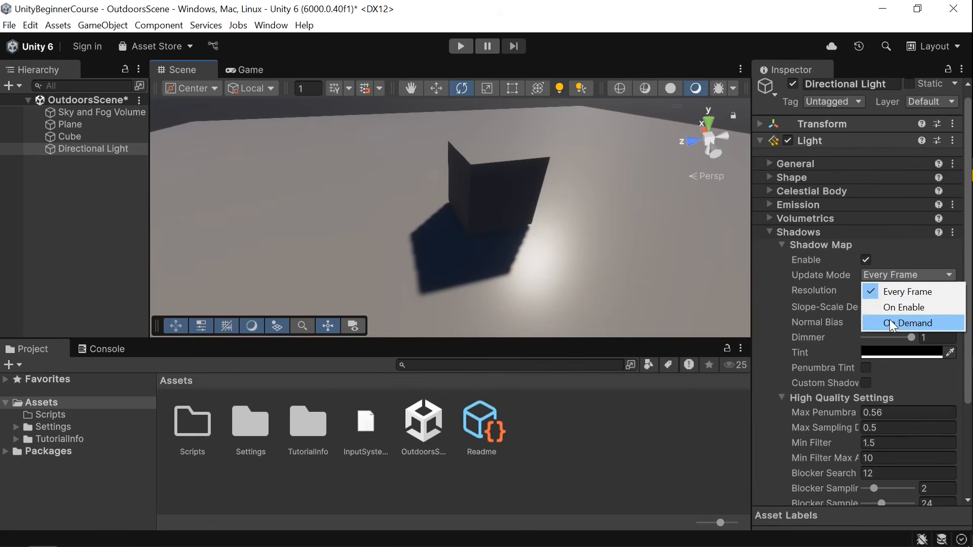
pyautogui.click(907, 323)
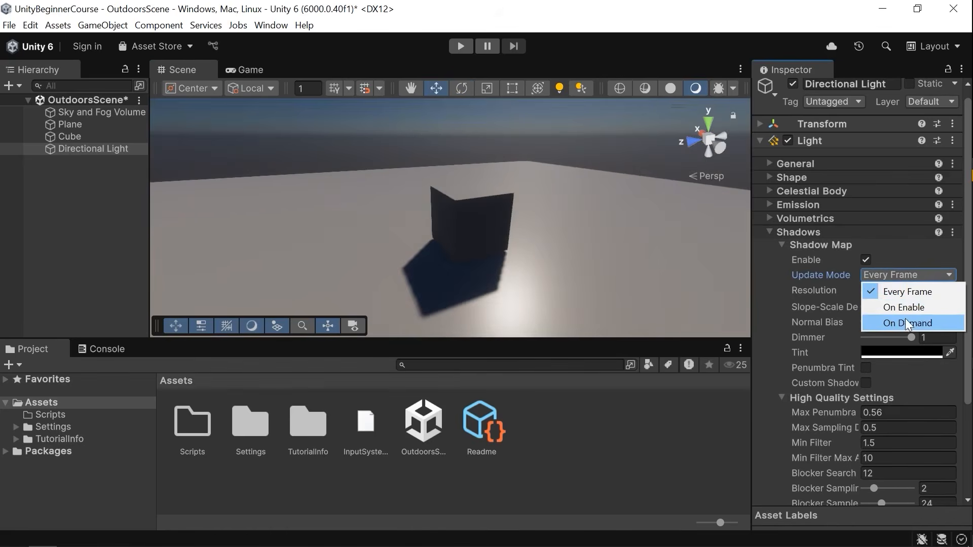
pyautogui.click(903, 308)
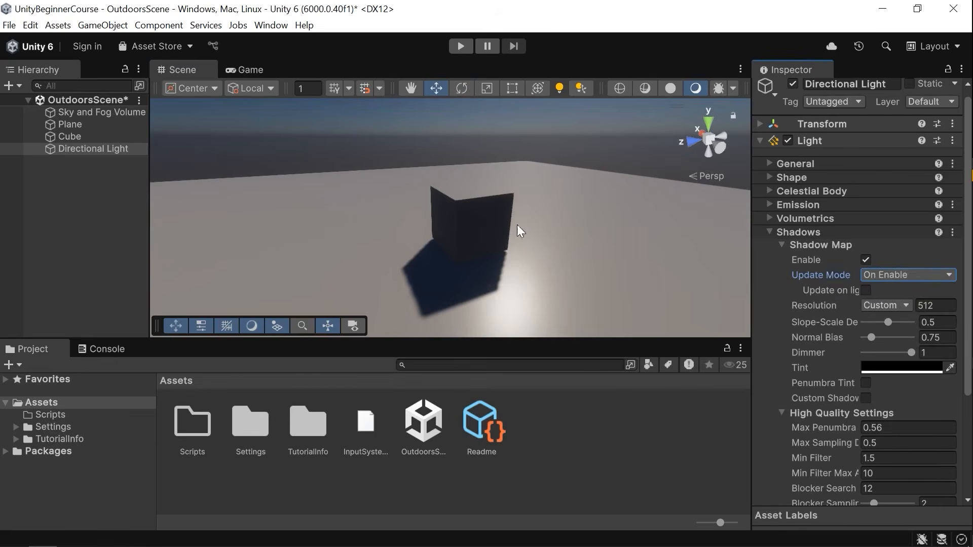
# Rotate the directional light, then disable and re-enable the light object to refresh its shadow.
pyautogui.scroll(-5, 515, 236)
pyautogui.press('e')
pyautogui.moveTo(532, 155); pyautogui.dragTo(574, 212)
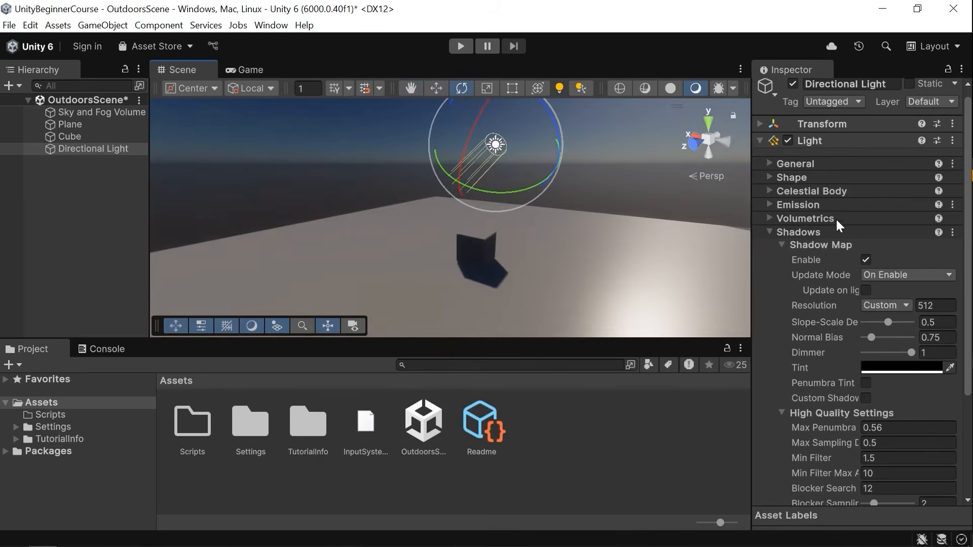
pyautogui.scroll(1, 837, 214)
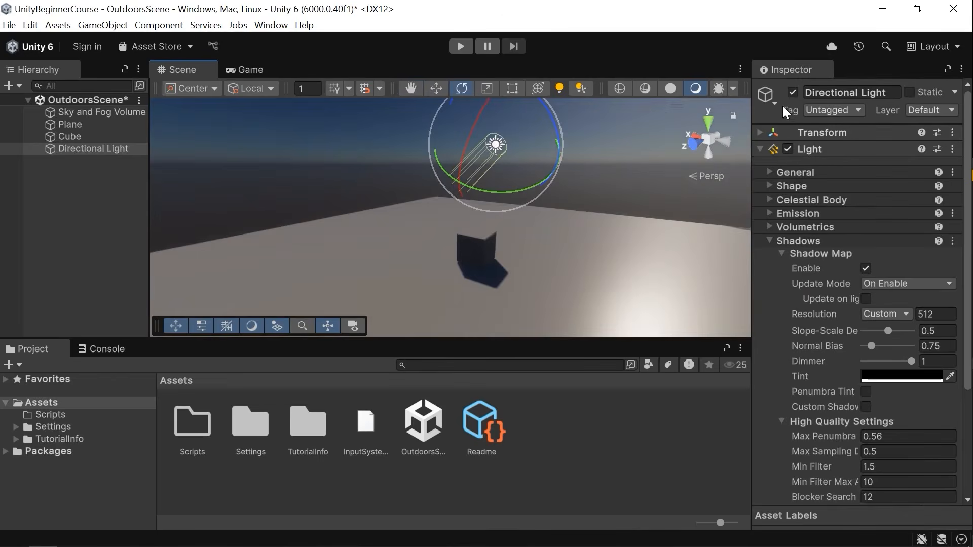
pyautogui.click(793, 92)
pyautogui.click(792, 93)
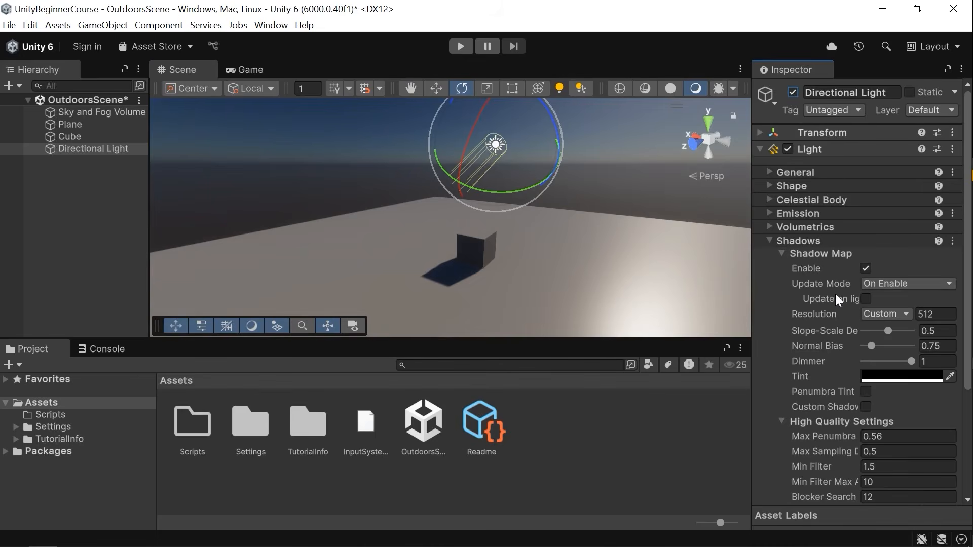
# Set the shadow map Update Mode back to Every Frame.
pyautogui.moveTo(841, 295)
pyautogui.click(903, 284)
pyautogui.click(893, 304)
pyautogui.keyDown('alt'); pyautogui.moveTo(542, 214); pyautogui.dragTo(549, 232); pyautogui.keyUp('alt')
# Try the Low and Medium shadow resolutions while zooming in on the cube's shadow.
pyautogui.click(886, 299)
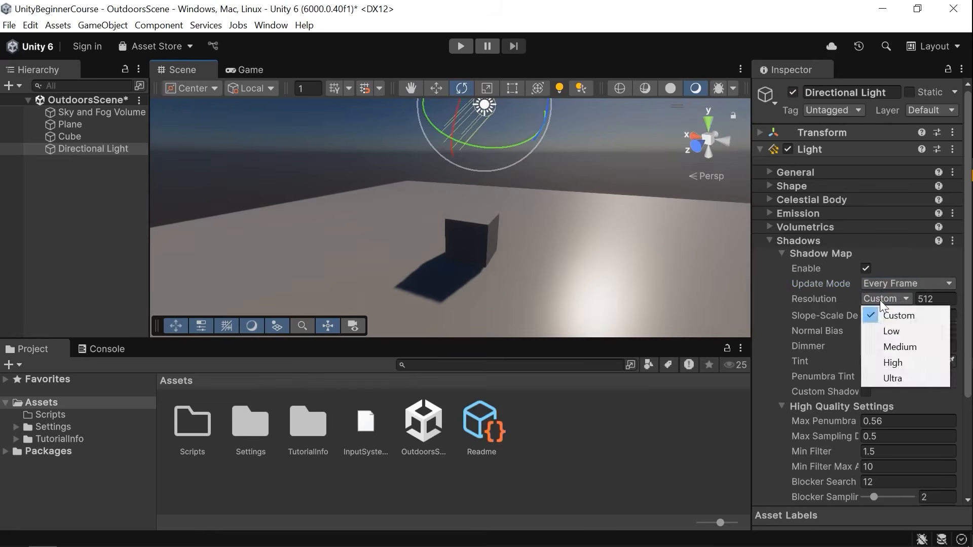
pyautogui.click(892, 332)
pyautogui.keyDown('alt'); pyautogui.moveTo(506, 217); pyautogui.dragTo(501, 237); pyautogui.keyUp('alt')
pyautogui.scroll(5, 501, 237)
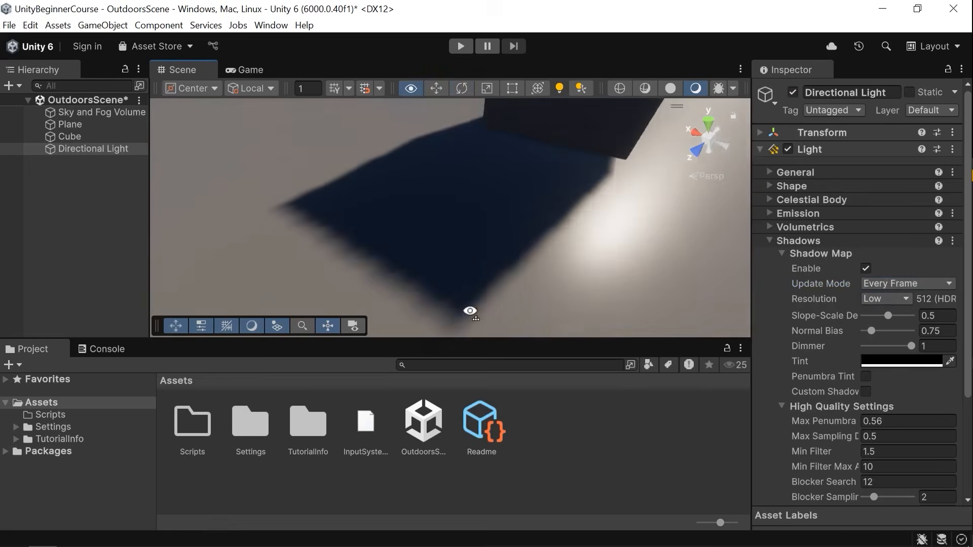
pyautogui.click(887, 299)
pyautogui.click(900, 347)
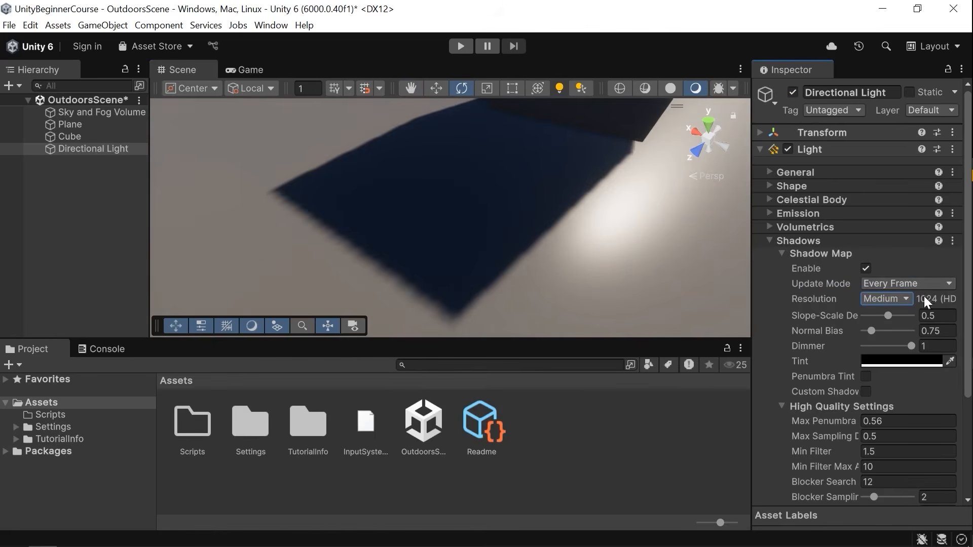
# Set the shadow map Resolution to Ultra and orbit out to view the shadow.
pyautogui.click(903, 297)
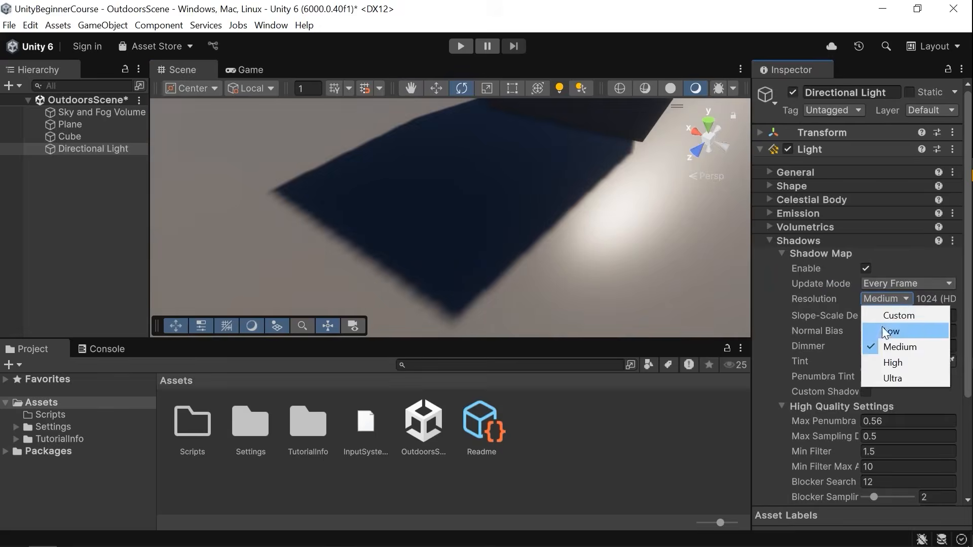
pyautogui.click(885, 375)
pyautogui.keyDown('alt'); pyautogui.moveTo(567, 200); pyautogui.dragTo(511, 310); pyautogui.keyUp('alt')
pyautogui.scroll(4, 533, 278)
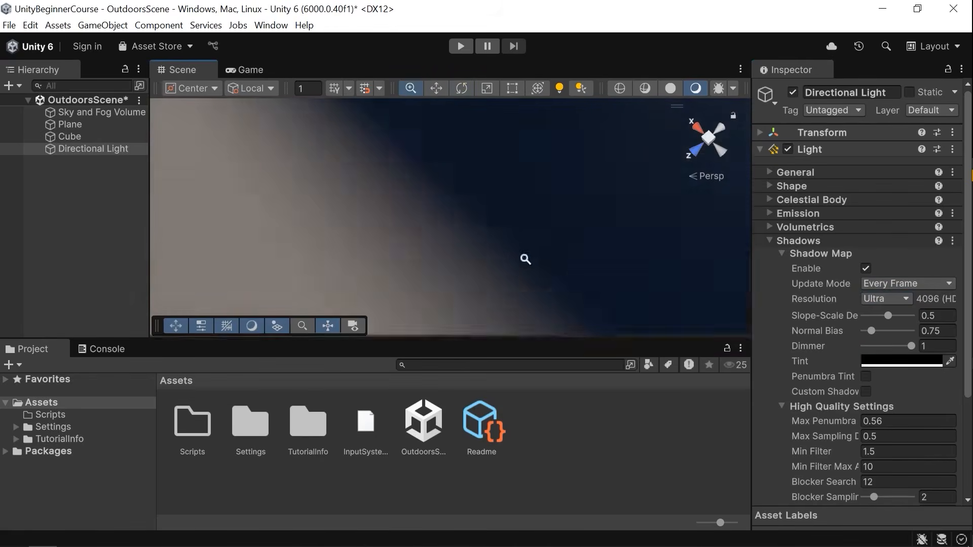
pyautogui.scroll(-4, 505, 233)
pyautogui.keyDown('alt'); pyautogui.moveTo(504, 242); pyautogui.dragTo(543, 151); pyautogui.keyUp('alt')
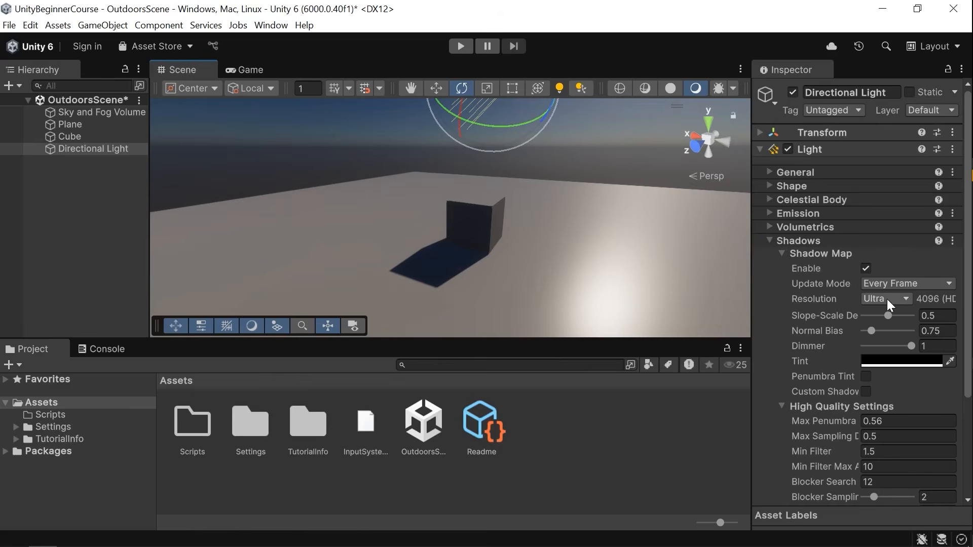
# Nudge the Normal Bias and Dimmer sliders of the shadow map.
pyautogui.scroll(-2, 917, 304)
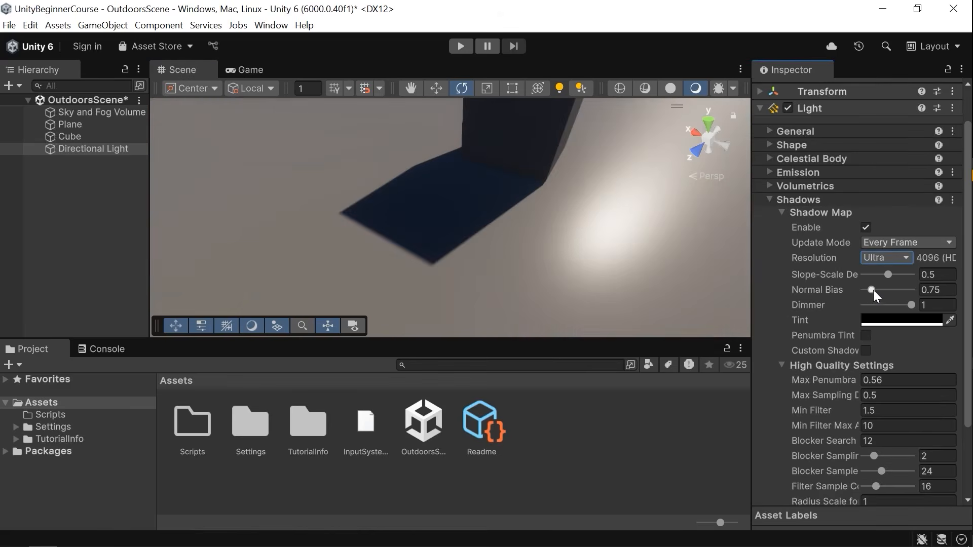
pyautogui.moveTo(874, 289)
pyautogui.mouseDown()
pyautogui.moveTo(904, 295)
pyautogui.moveTo(869, 295)
pyautogui.moveTo(929, 295)
pyautogui.moveTo(862, 294)
pyautogui.moveTo(912, 299)
pyautogui.moveTo(875, 300)
pyautogui.mouseUp()
pyautogui.moveTo(910, 304)
pyautogui.mouseDown()
pyautogui.moveTo(844, 297)
pyautogui.moveTo(916, 312)
pyautogui.mouseUp()
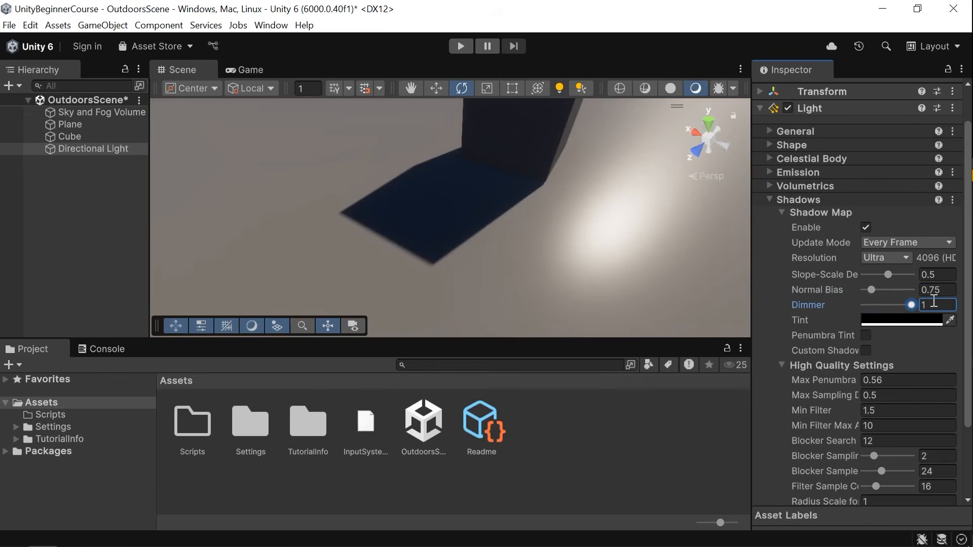
# Open the shadow Tint color picker, undo the color change and close the picker.
pyautogui.click(905, 322)
pyautogui.moveTo(727, 13); pyautogui.dragTo(819, 169)
pyautogui.moveTo(861, 297); pyautogui.dragTo(911, 262)
pyautogui.hotkey('ctrl', 'z')
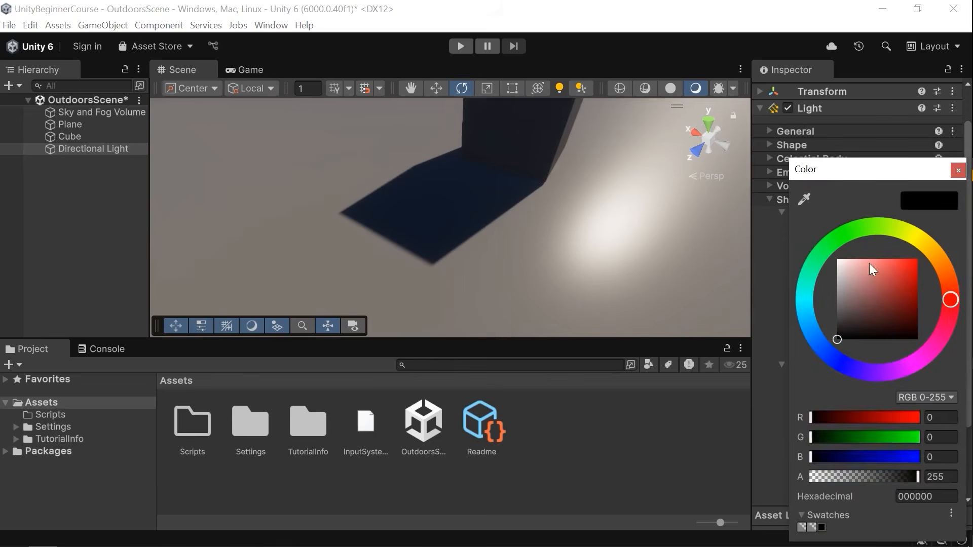
pyautogui.click(958, 171)
# Try changing the Max Penumbra value while viewing the shadow, then undo it.
pyautogui.scroll(-3, 868, 302)
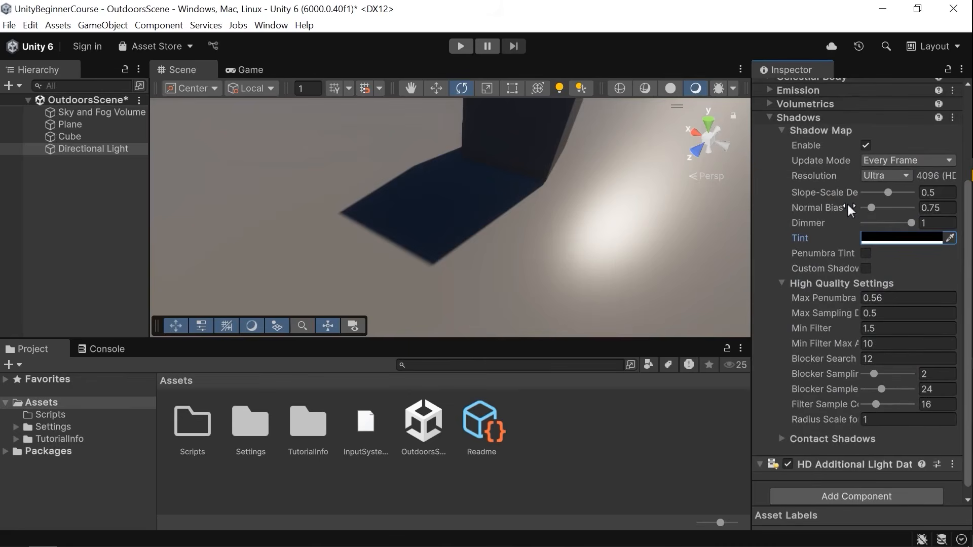
pyautogui.moveTo(847, 204)
pyautogui.moveTo(834, 297); pyautogui.dragTo(792, 292)
pyautogui.moveTo(611, 193); pyautogui.dragTo(470, 261, button='right')
pyautogui.hotkey('ctrl', 'z')
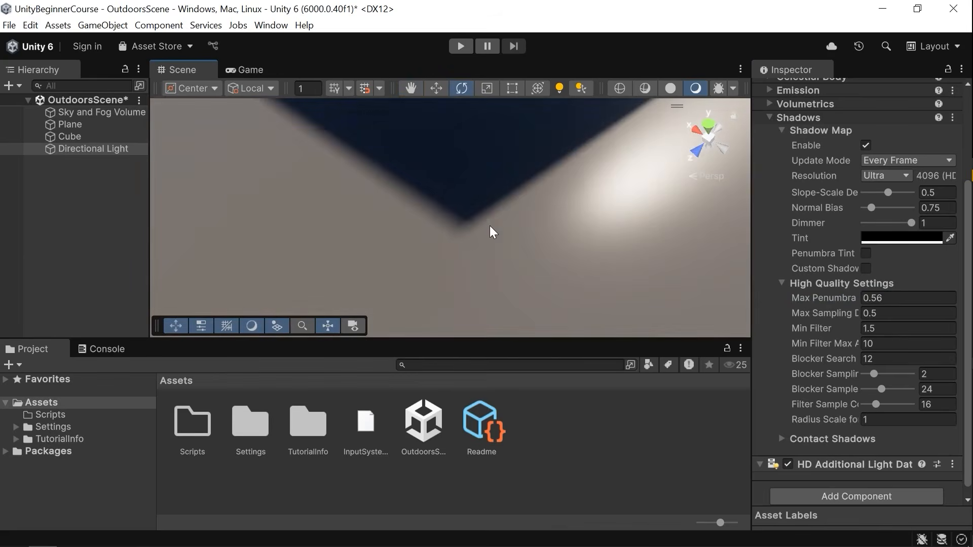
# Try lowering the Max Sampling Distance and Min Filter values while comparing the shadow softness.
pyautogui.moveTo(839, 308); pyautogui.dragTo(817, 315)
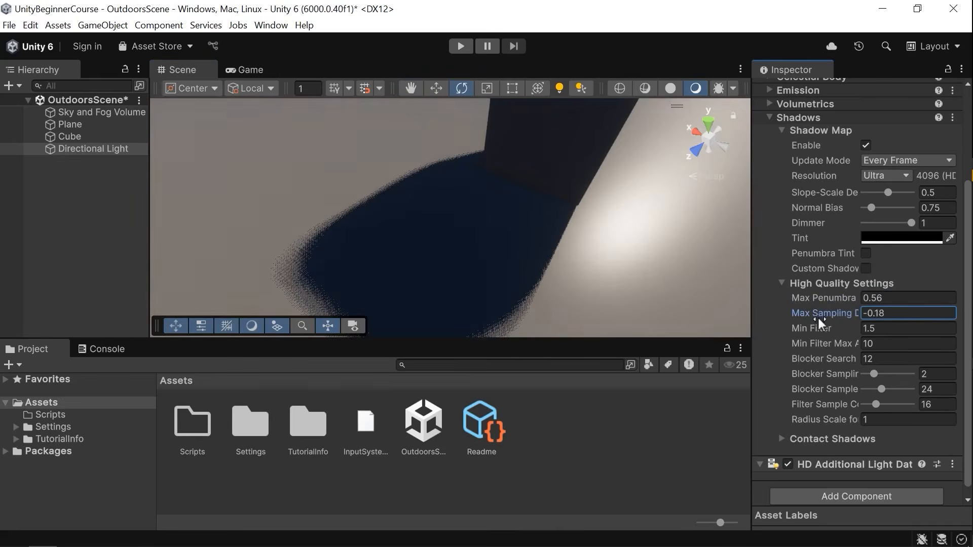
pyautogui.moveTo(560, 257); pyautogui.dragTo(639, 271, button='right')
pyautogui.moveTo(823, 309); pyautogui.dragTo(286, 336)
pyautogui.moveTo(658, 210); pyautogui.dragTo(560, 273, button='right')
pyautogui.moveTo(811, 327); pyautogui.dragTo(264, 324)
pyautogui.moveTo(502, 208)
pyautogui.mouseDown(button='right')
pyautogui.moveTo(512, 220)
pyautogui.moveTo(495, 258)
pyautogui.moveTo(602, 220)
pyautogui.moveTo(606, 229)
pyautogui.moveTo(509, 220)
pyautogui.mouseUp(button='right')
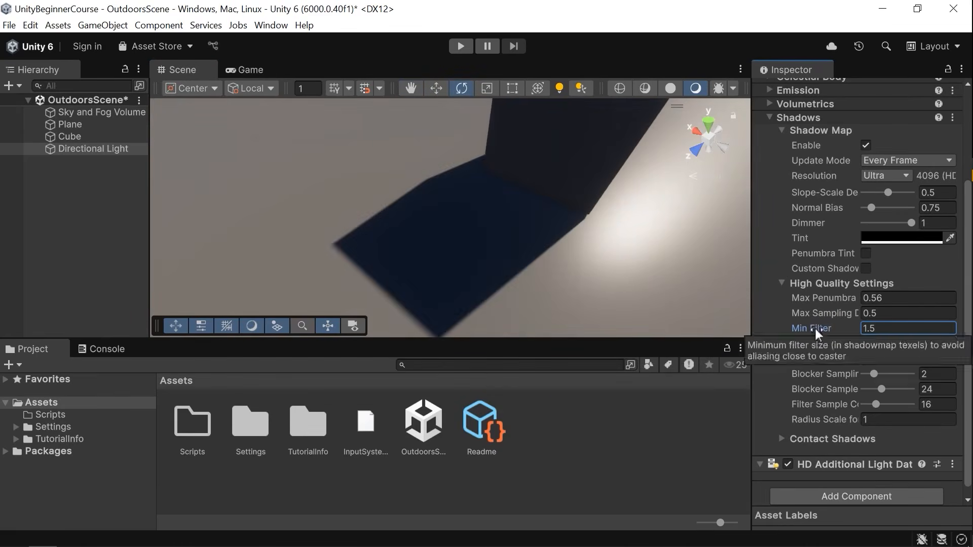
pyautogui.moveTo(493, 214); pyautogui.dragTo(443, 239, button='right')
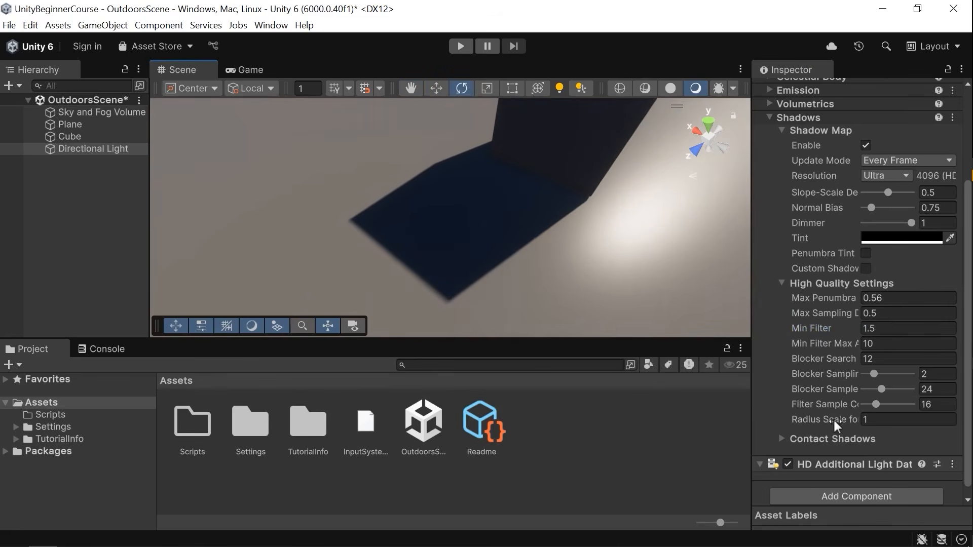
# Raise Radius Scale for Softness to 6.43, then undo it.
pyautogui.moveTo(826, 418); pyautogui.dragTo(948, 417)
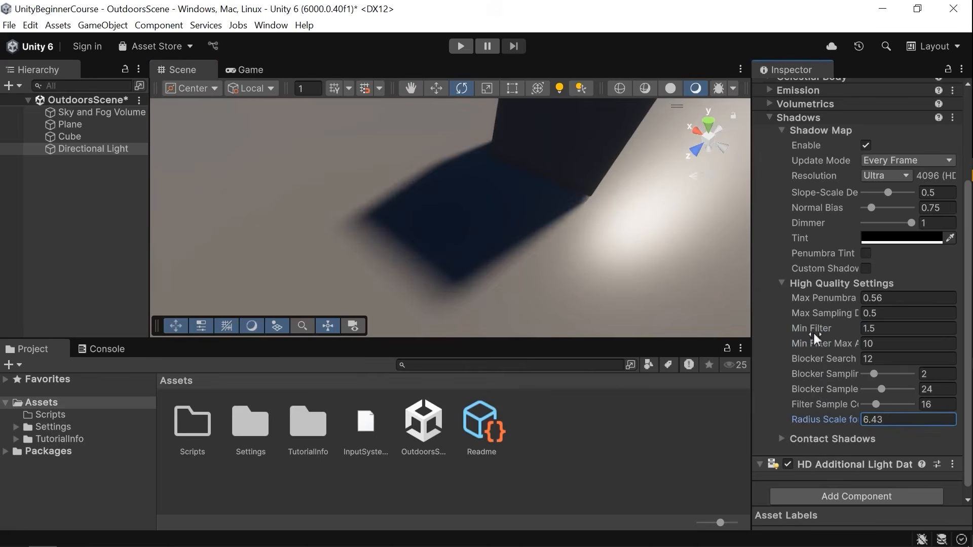
pyautogui.hotkey('ctrl', 'z')
# Raise the Min Filter to 33.44, then undo the change.
pyautogui.moveTo(813, 329); pyautogui.dragTo(850, 329)
pyautogui.moveTo(920, 327); pyautogui.dragTo(568, 352)
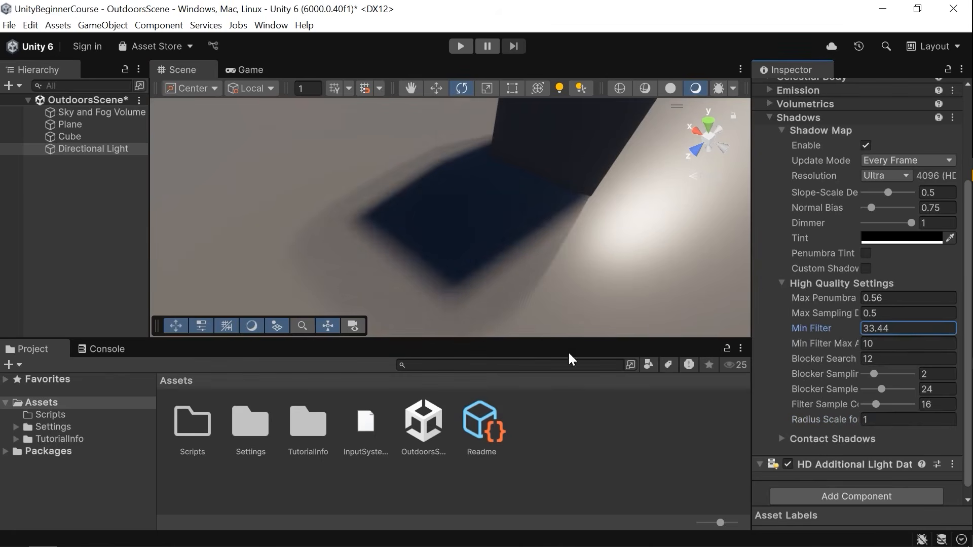
pyautogui.hotkey('ctrl', 'z')
# Try raising Radius Scale for Softness while viewing the shadow, then set it back to 1.
pyautogui.moveTo(818, 421); pyautogui.dragTo(955, 412)
pyautogui.moveTo(418, 183); pyautogui.dragTo(535, 49, button='right')
pyautogui.press('d')
pyautogui.press('s')
pyautogui.moveTo(517, 148); pyautogui.dragTo(456, 274, button='right')
pyautogui.press('w')
pyautogui.hotkey('ctrl', 'z')
pyautogui.moveTo(534, 230); pyautogui.dragTo(546, 227, button='right')
pyautogui.moveTo(431, 237); pyautogui.dragTo(573, 305, button='right')
pyautogui.moveTo(810, 417); pyautogui.dragTo(202, 427)
pyautogui.moveTo(510, 279); pyautogui.dragTo(571, 224, button='right')
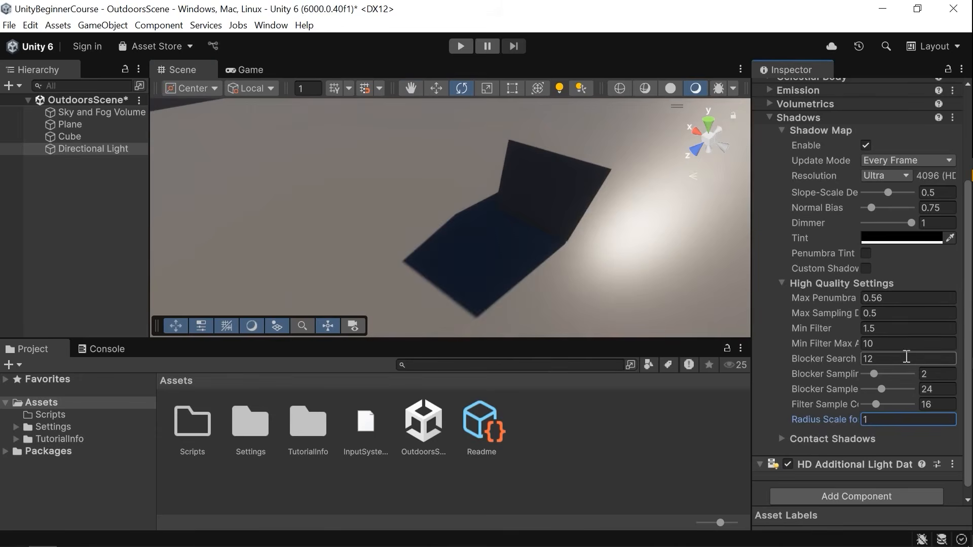
# Collapse the Shadows section, expand Shape and set the light's Angular Diameter to 4.65.
pyautogui.scroll(-1, 919, 337)
pyautogui.scroll(5, 907, 329)
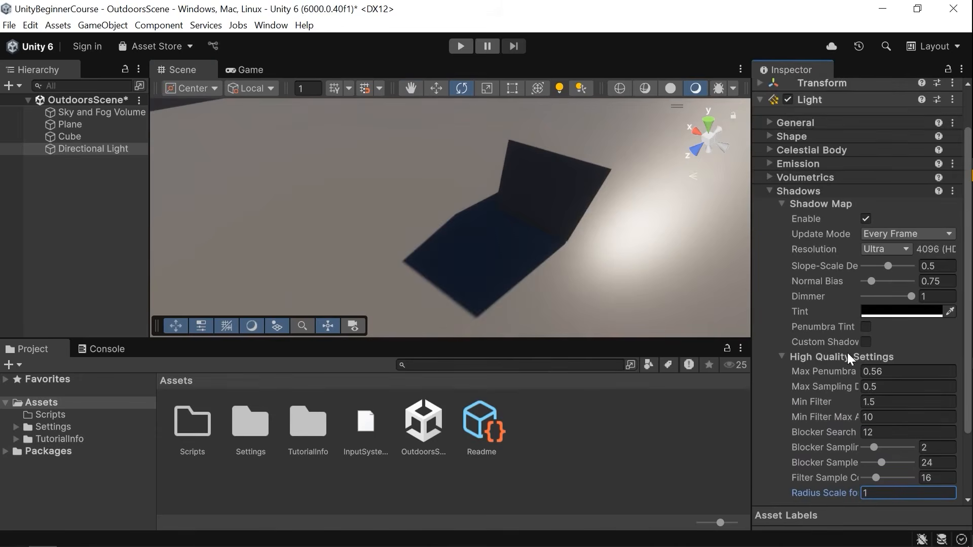
pyautogui.scroll(2, 841, 392)
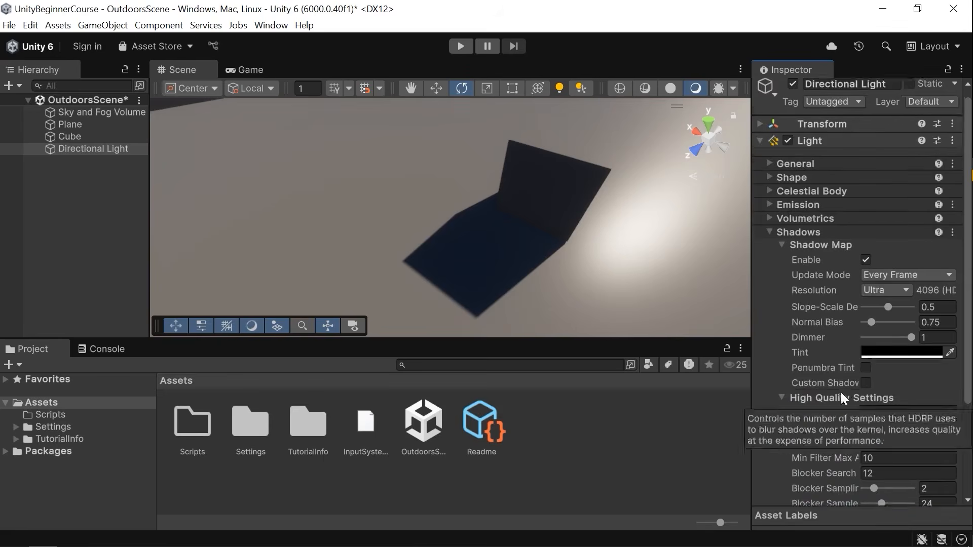
pyautogui.click(801, 234)
pyautogui.click(802, 187)
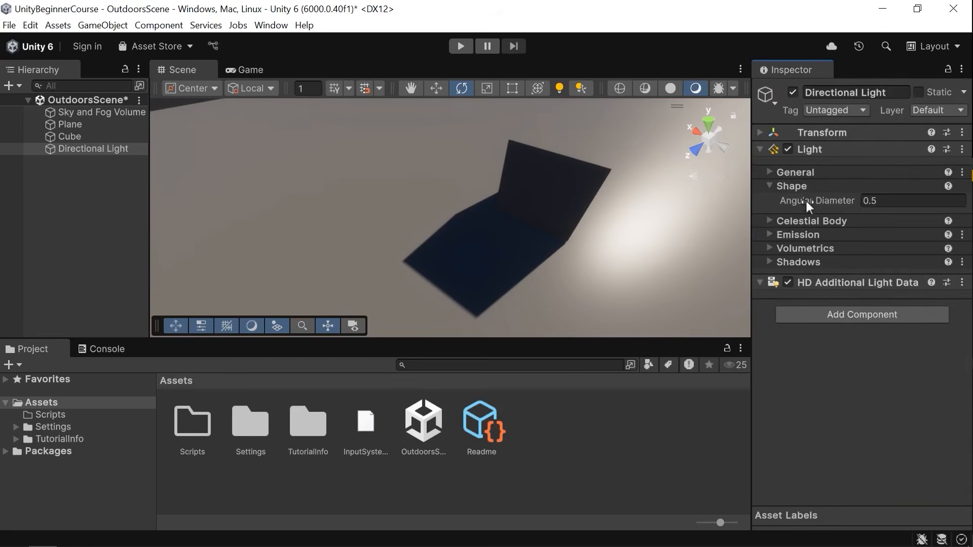
pyautogui.keyDown('alt'); pyautogui.moveTo(572, 243); pyautogui.dragTo(530, 228); pyautogui.keyUp('alt')
pyautogui.moveTo(817, 197); pyautogui.dragTo(864, 215)
pyautogui.keyDown('alt'); pyautogui.moveTo(692, 226); pyautogui.dragTo(804, 188); pyautogui.keyUp('alt')
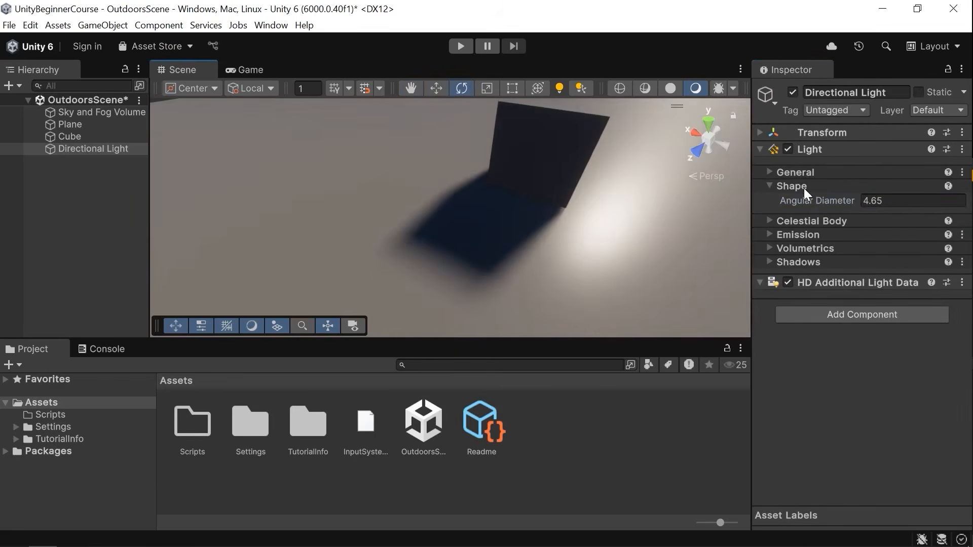
# Expand the Shadows section and collapse its Shadow Map and High Quality Settings subsections.
pyautogui.click(806, 263)
pyautogui.scroll(-3, 871, 335)
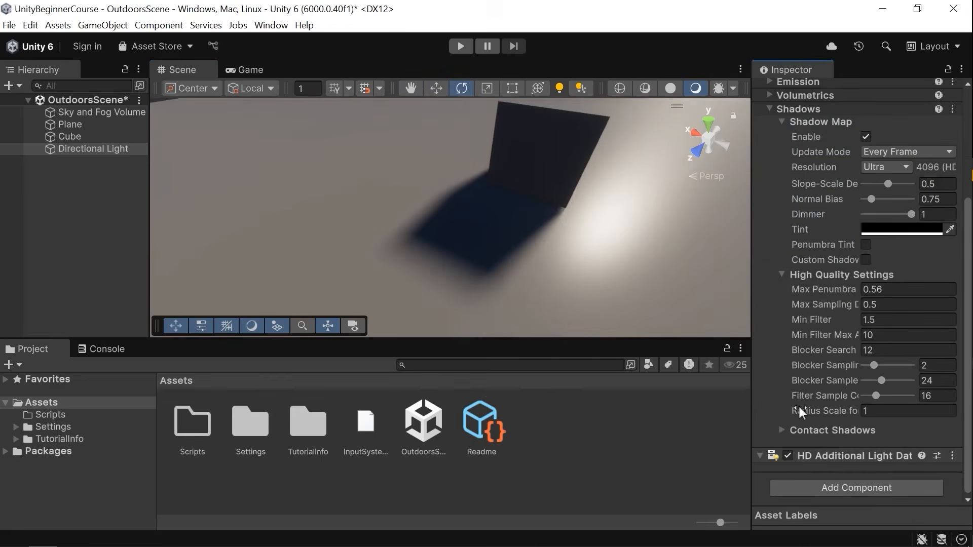
pyautogui.scroll(3, 842, 365)
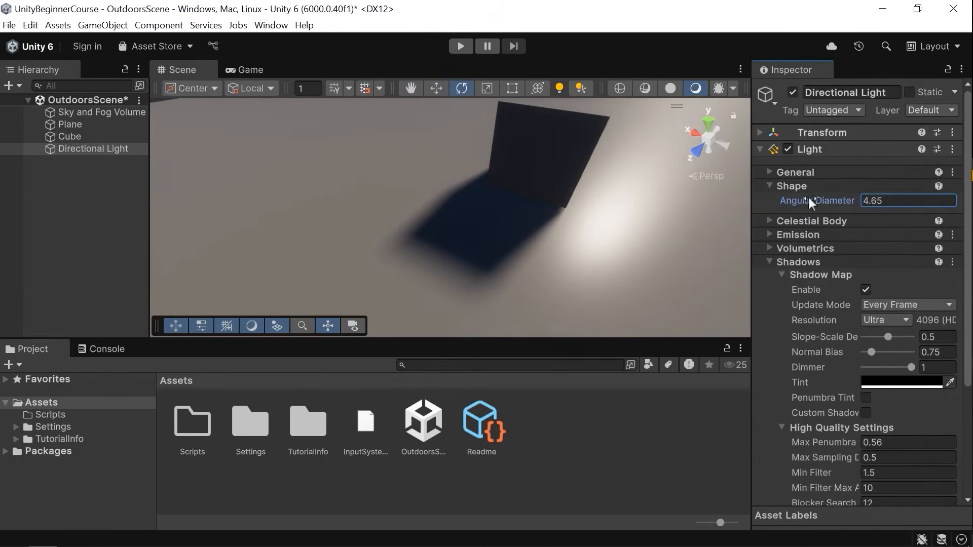
pyautogui.click(799, 276)
pyautogui.click(802, 288)
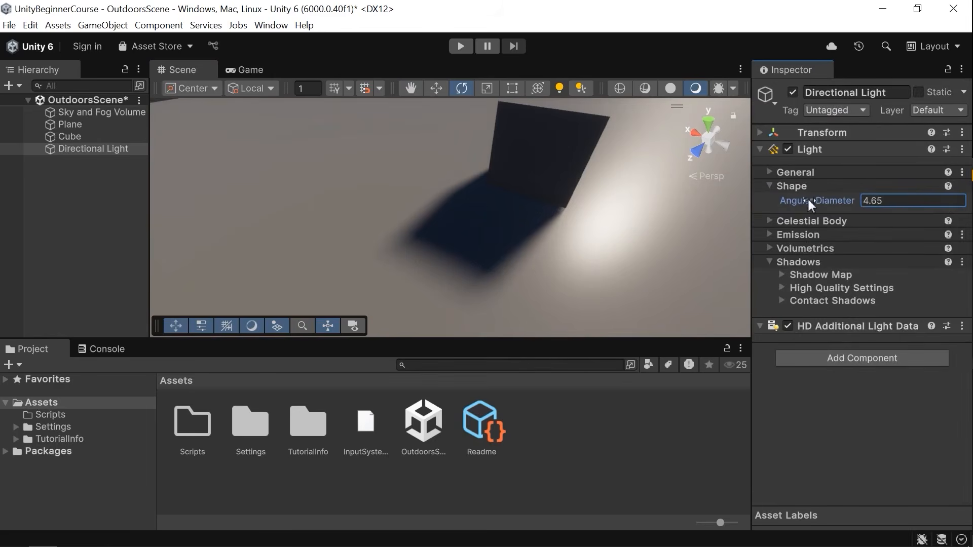
# Open the Emission settings and try raising the Indirect Multiplier, then set it back to 1.
pyautogui.scroll(-3, 580, 198)
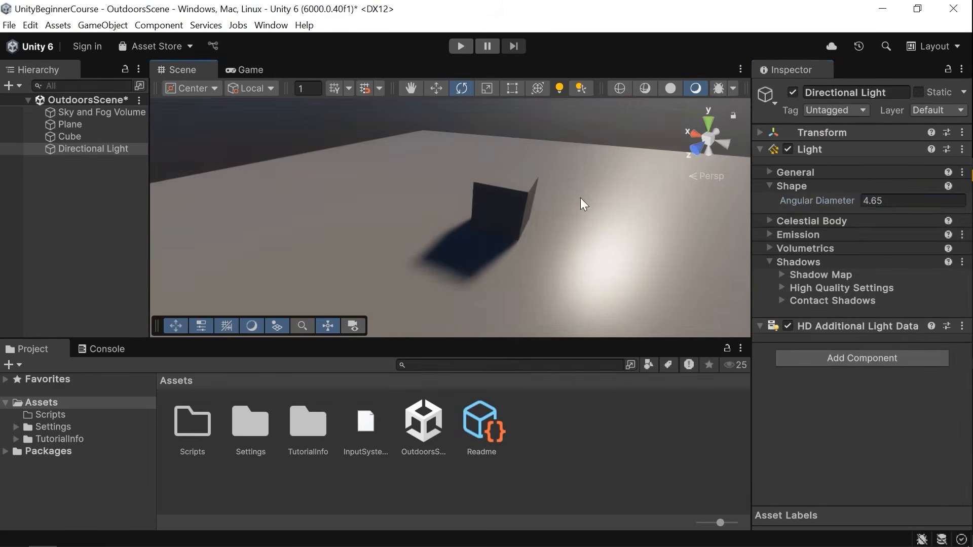
pyautogui.scroll(4, 581, 199)
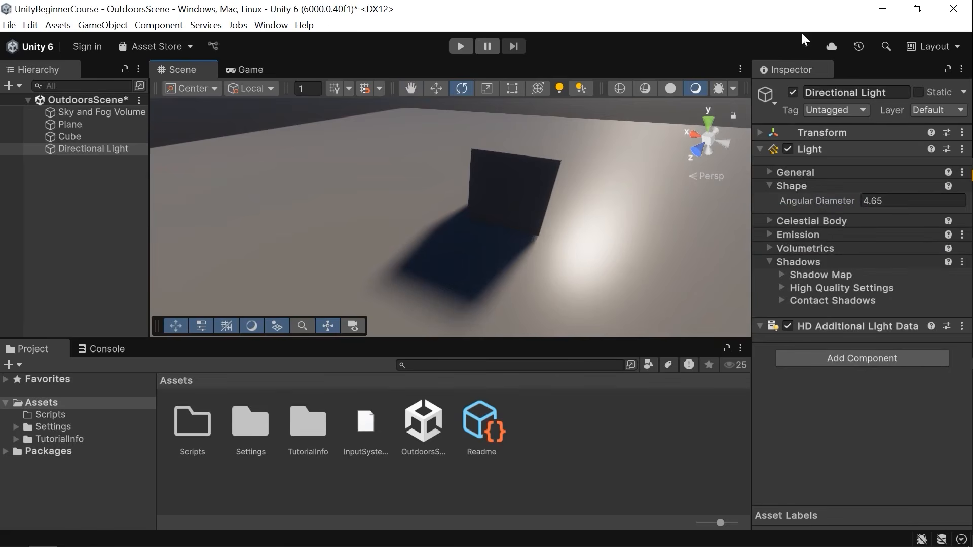
pyautogui.click(806, 186)
pyautogui.click(811, 214)
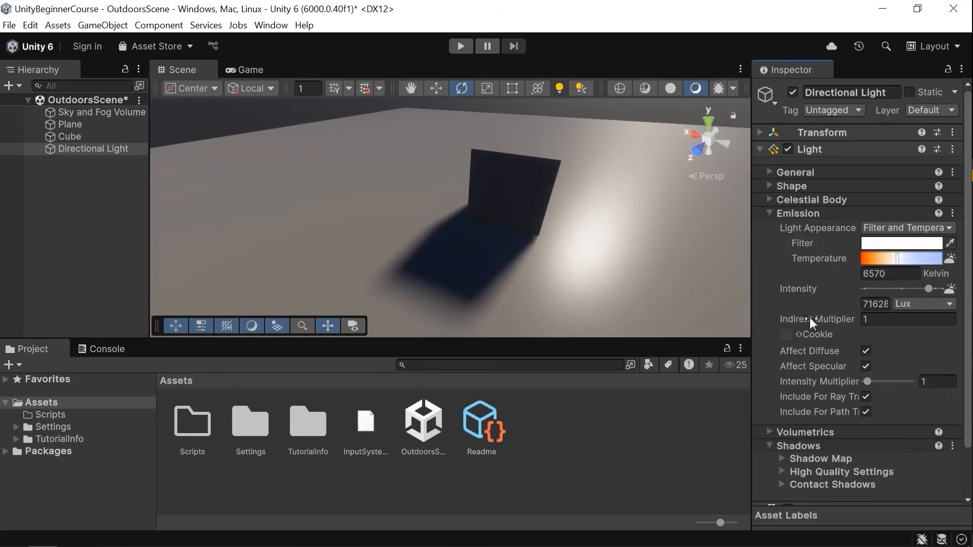
pyautogui.moveTo(816, 315); pyautogui.dragTo(16, 333)
pyautogui.keyDown('alt'); pyautogui.moveTo(600, 218); pyautogui.dragTo(604, 246); pyautogui.keyUp('alt')
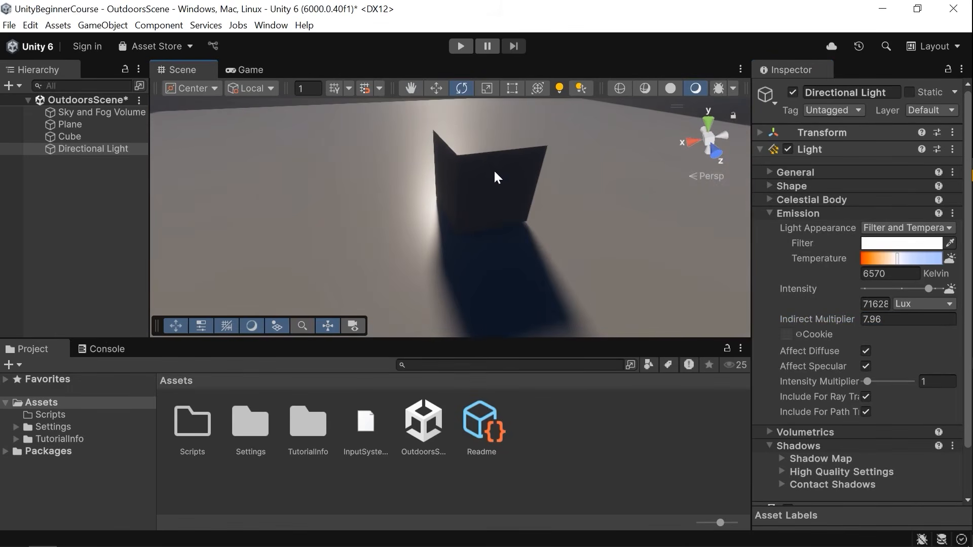
pyautogui.click(873, 320)
pyautogui.write('1')
pyautogui.press('Return')
# Examine the light's Mode options under General.
pyautogui.click(837, 172)
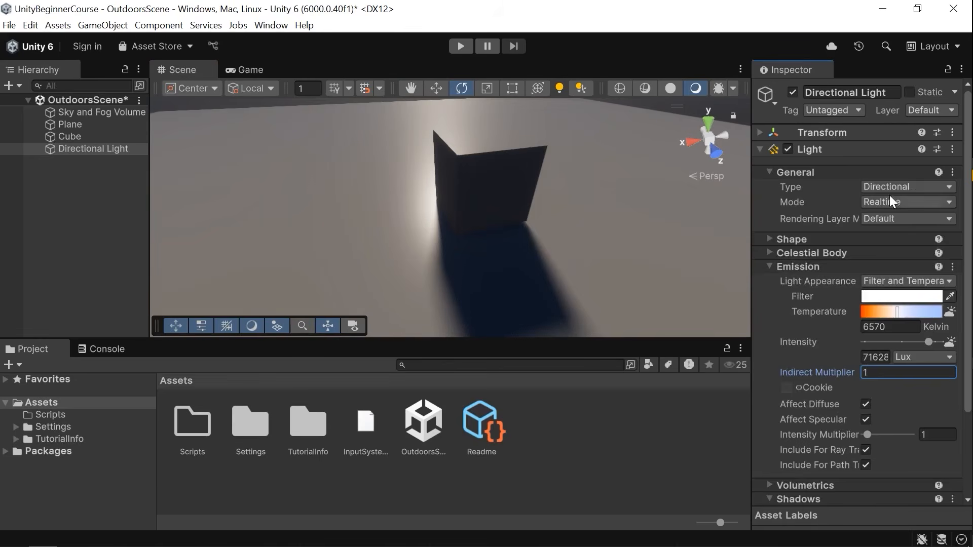
pyautogui.click(880, 201)
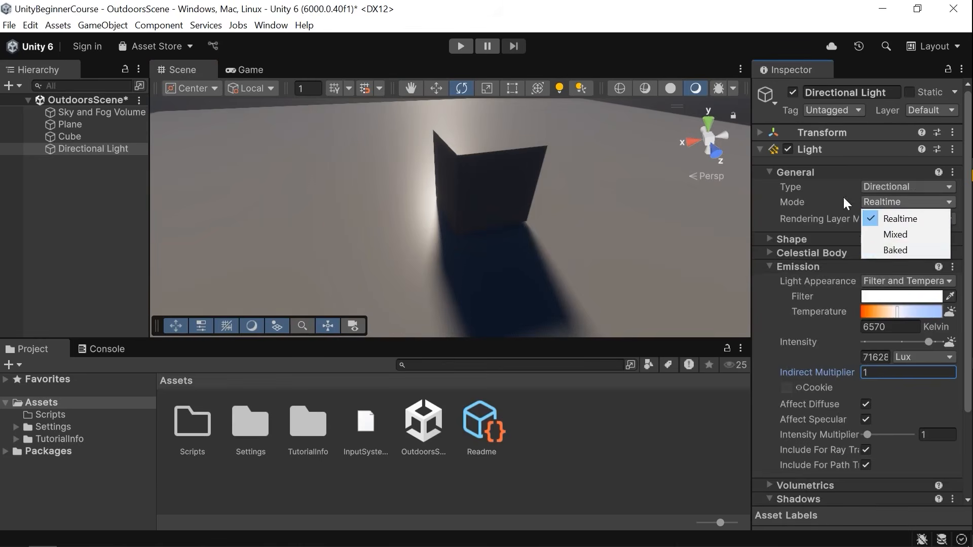
pyautogui.click(809, 171)
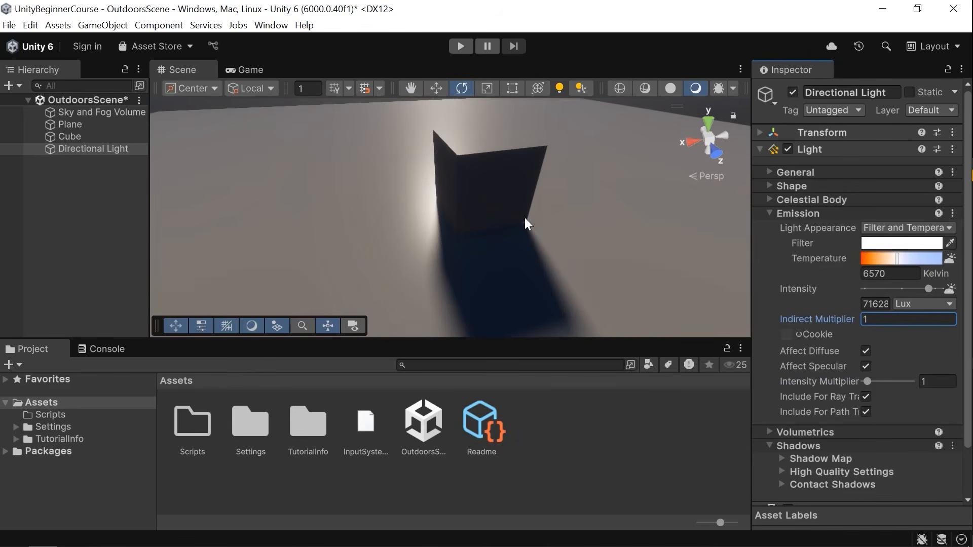
# Delete the directional light from the scene.
pyautogui.keyDown('alt'); pyautogui.moveTo(574, 212); pyautogui.dragTo(617, 215); pyautogui.keyUp('alt')
pyautogui.scroll(-7, 646, 231)
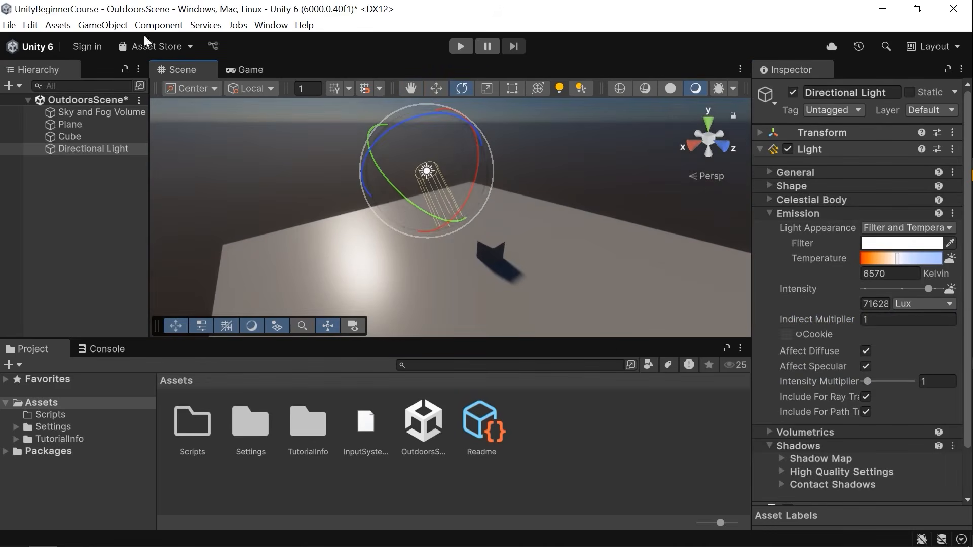
pyautogui.press('Delete')
# Add a Point Light to the scene and name it w.
pyautogui.click(109, 24)
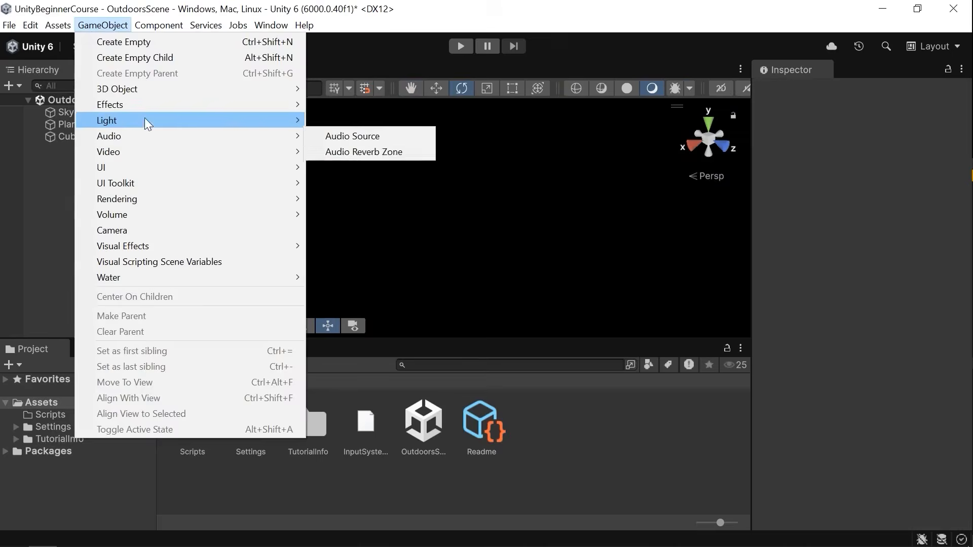
pyautogui.moveTo(144, 120)
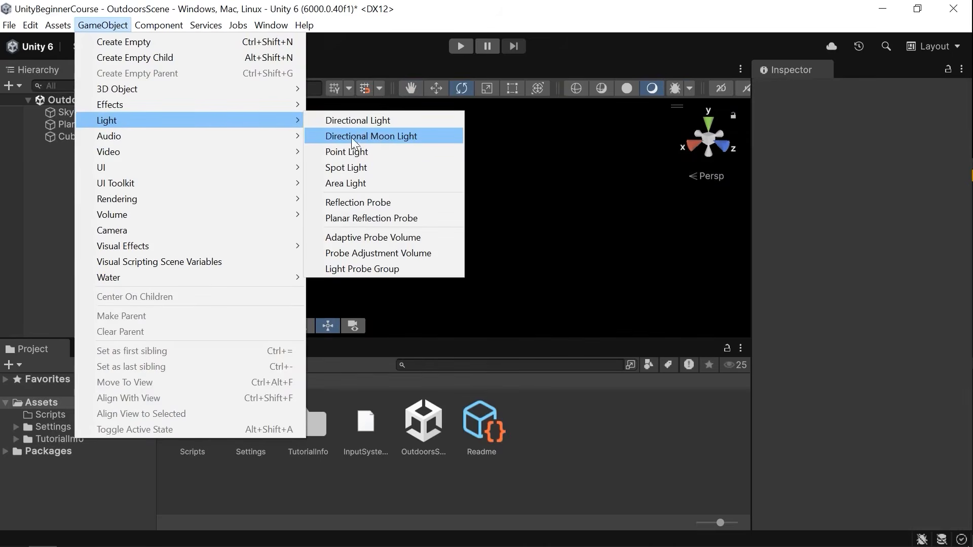
pyautogui.click(375, 152)
pyautogui.write('w')
# Move the point light up so it sits above the cube.
pyautogui.moveTo(494, 187); pyautogui.dragTo(472, 173, button='right')
pyautogui.press('w')
pyautogui.moveTo(473, 173); pyautogui.dragTo(474, 108)
pyautogui.moveTo(475, 112); pyautogui.dragTo(503, 162, button='right')
pyautogui.moveTo(507, 178); pyautogui.dragTo(596, 216)
pyautogui.press('f')
pyautogui.moveTo(422, 207); pyautogui.dragTo(349, 216)
pyautogui.moveTo(425, 230); pyautogui.dragTo(448, 206, button='right')
pyautogui.moveTo(451, 153); pyautogui.dragTo(452, 123)
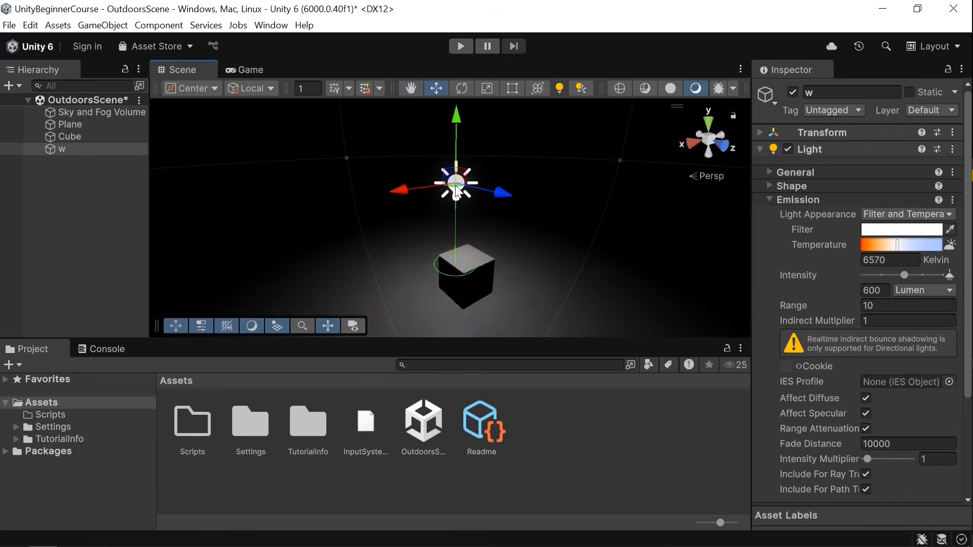
# Try rotating the point light, then undo the rotation.
pyautogui.moveTo(456, 192); pyautogui.dragTo(437, 204, button='right')
pyautogui.moveTo(442, 202)
pyautogui.mouseDown()
pyautogui.moveTo(327, 212)
pyautogui.moveTo(528, 212)
pyautogui.moveTo(455, 203)
pyautogui.mouseUp()
pyautogui.press('e')
pyautogui.moveTo(458, 153); pyautogui.dragTo(476, 221)
pyautogui.hotkey('ctrl', 'z')
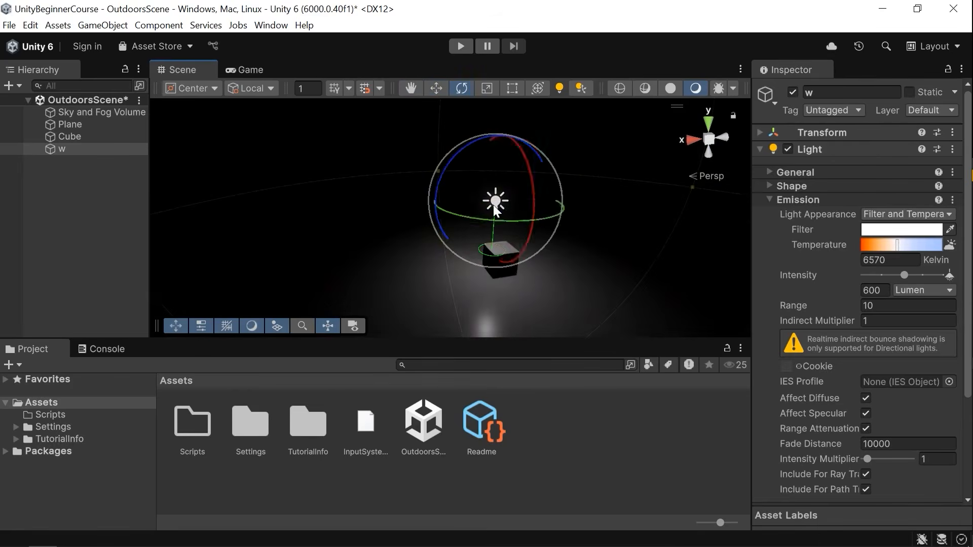
# Examine the point light's Type and Mode options under General.
pyautogui.press('w')
pyautogui.moveTo(439, 208)
pyautogui.mouseDown()
pyautogui.moveTo(359, 198)
pyautogui.moveTo(556, 201)
pyautogui.moveTo(377, 215)
pyautogui.moveTo(423, 210)
pyautogui.mouseUp()
pyautogui.moveTo(428, 178); pyautogui.dragTo(606, 183, button='right')
pyautogui.click(803, 198)
pyautogui.click(813, 168)
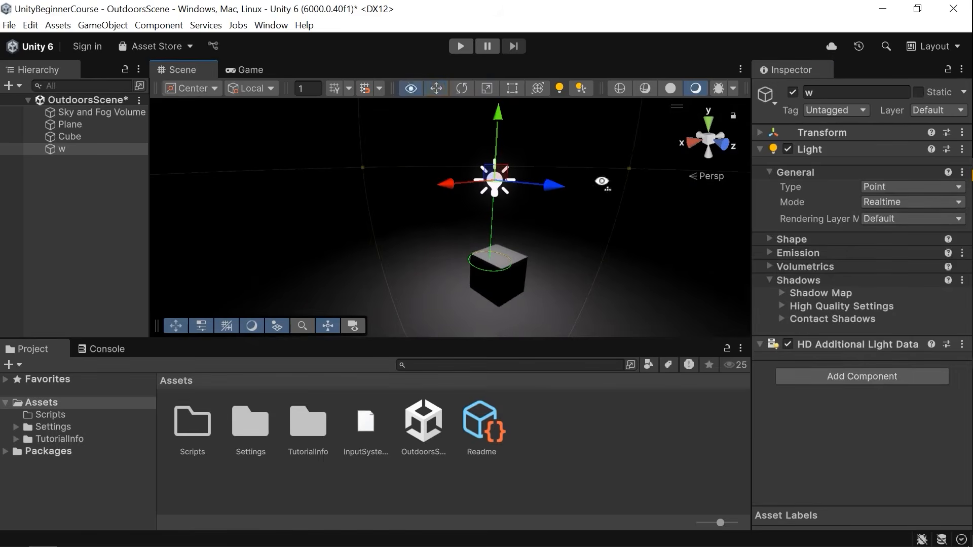
pyautogui.click(899, 186)
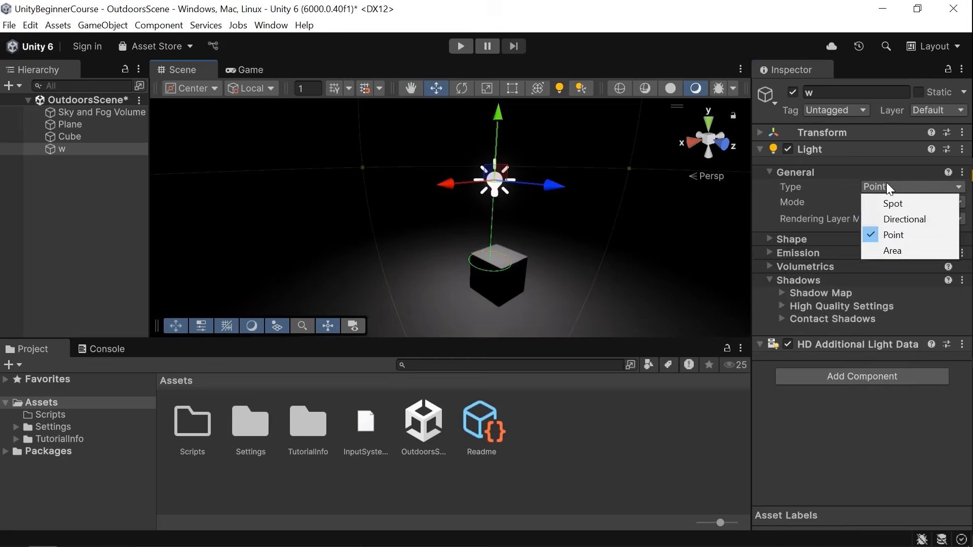
pyautogui.click(811, 185)
pyautogui.click(872, 202)
pyautogui.click(900, 214)
pyautogui.click(821, 174)
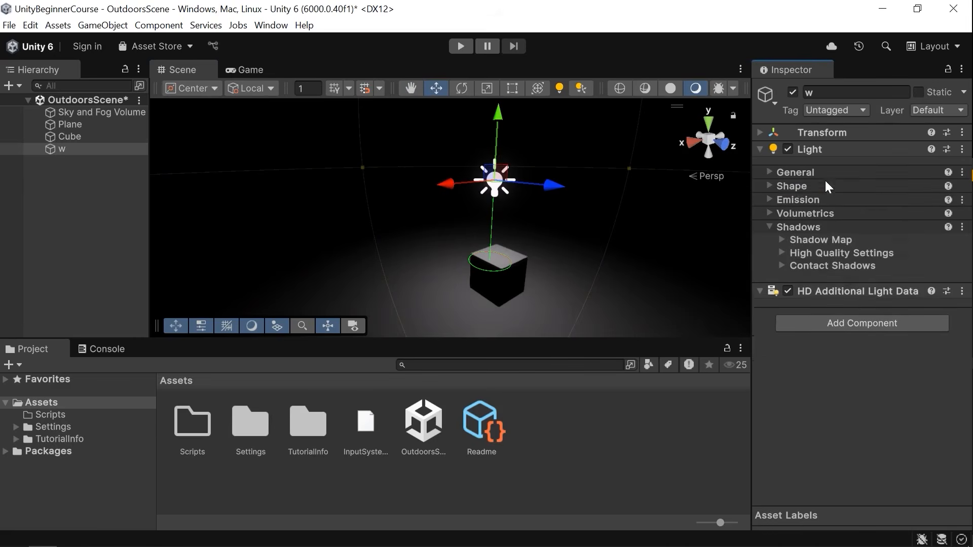
# Try setting the point light's Shape Radius to 0, then undo it and collapse Shape.
pyautogui.click(816, 187)
pyautogui.click(804, 195)
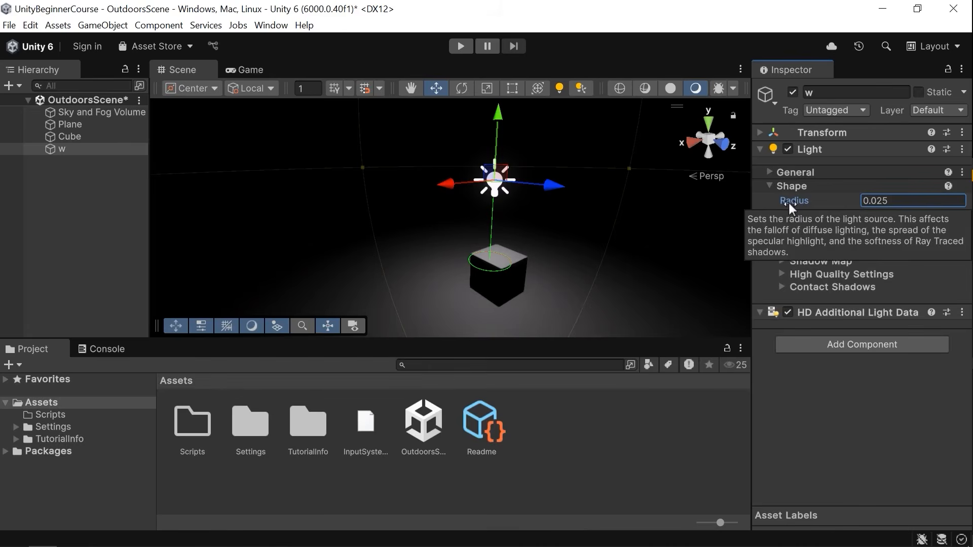
pyautogui.moveTo(789, 200)
pyautogui.mouseDown()
pyautogui.moveTo(886, 202)
pyautogui.moveTo(778, 201)
pyautogui.mouseUp()
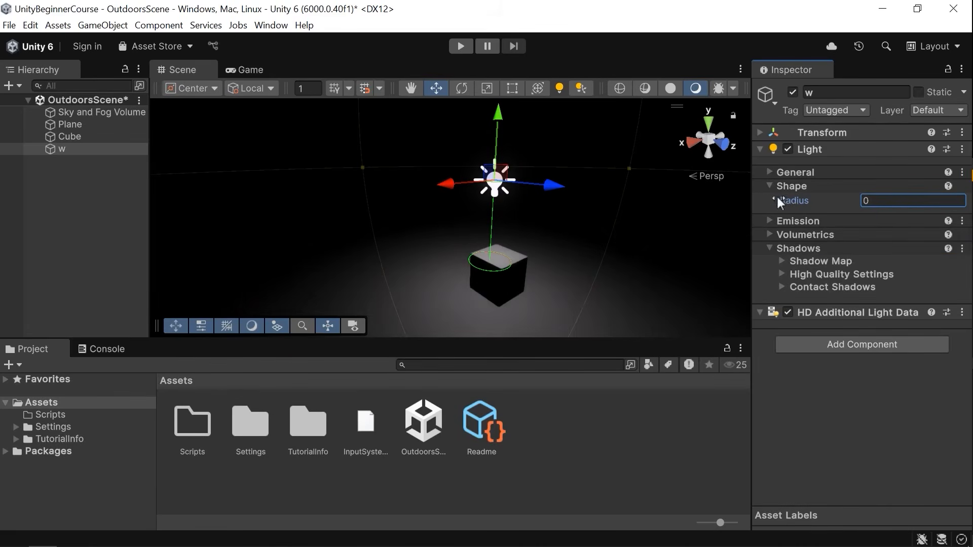
pyautogui.hotkey('ctrl', 'z')
pyautogui.click(812, 187)
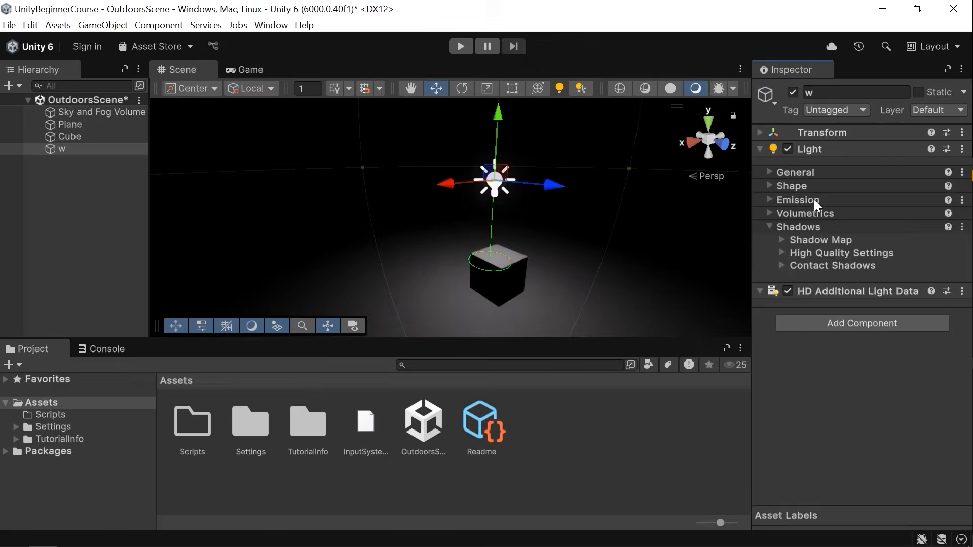
# Try a red Filter color for the point light, then undo the change.
pyautogui.click(814, 201)
pyautogui.click(856, 229)
pyautogui.moveTo(858, 303); pyautogui.dragTo(950, 196)
pyautogui.click(958, 170)
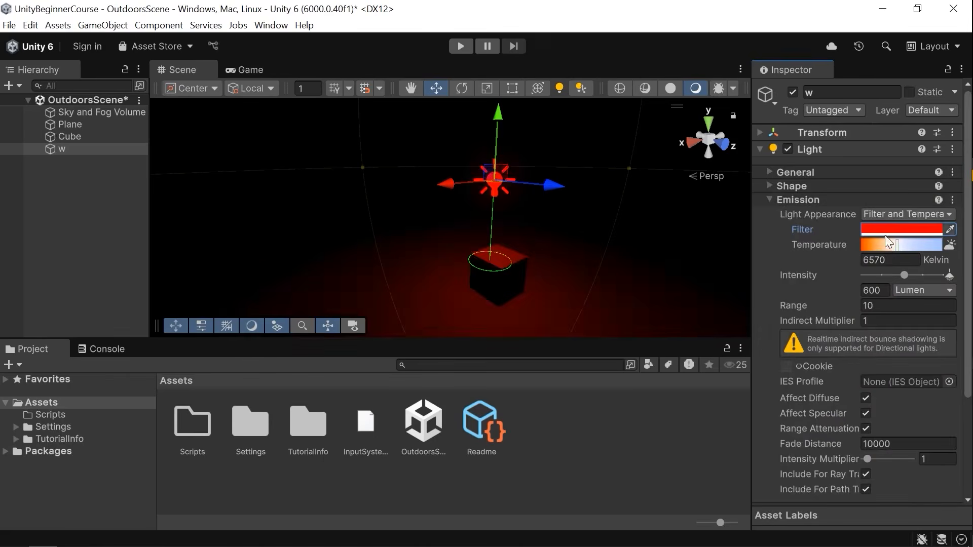
pyautogui.hotkey('ctrl', 'z')
pyautogui.hotkey('ctrl', 'z')
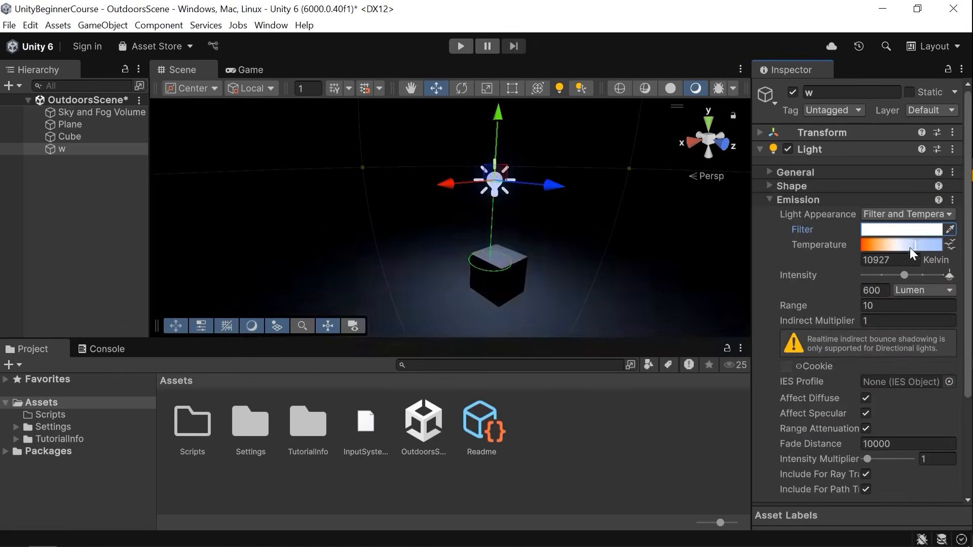
# Raise the point light's Intensity to about 2570 lumens.
pyautogui.moveTo(912, 276)
pyautogui.mouseDown()
pyautogui.moveTo(929, 277)
pyautogui.moveTo(920, 282)
pyautogui.mouseUp()
pyautogui.scroll(-2, 904, 284)
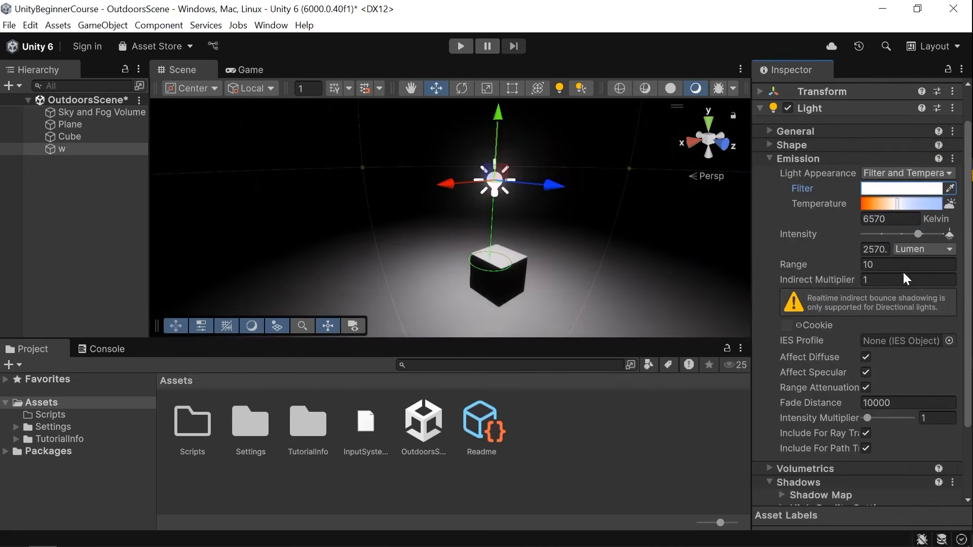
# Try resizing the point light's range in the scene, then undo it.
pyautogui.press('s')
pyautogui.moveTo(675, 251); pyautogui.dragTo(668, 252, button='right')
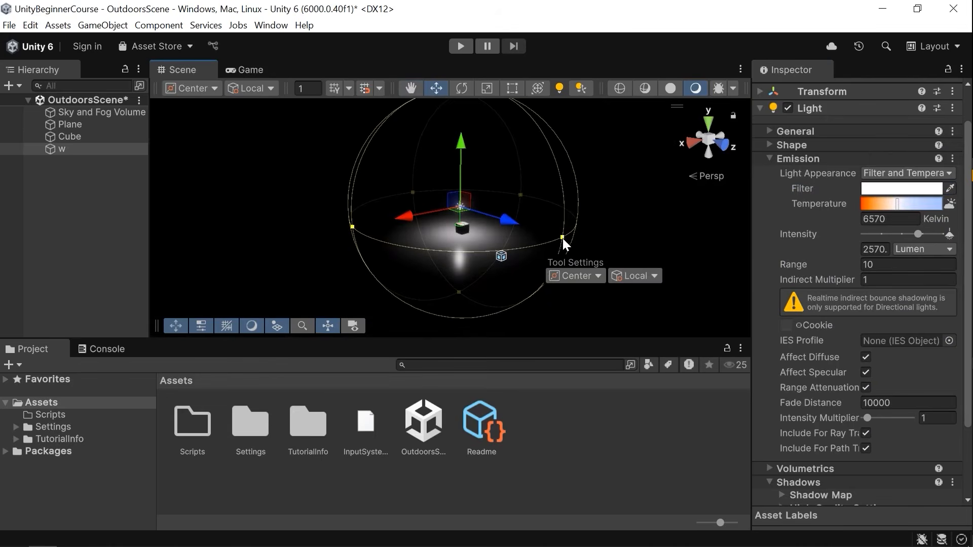
pyautogui.moveTo(561, 236); pyautogui.dragTo(640, 250)
pyautogui.hotkey('ctrl', 'z')
pyautogui.moveTo(789, 263); pyautogui.dragTo(823, 278)
pyautogui.moveTo(499, 186); pyautogui.dragTo(517, 194, button='right')
pyautogui.press('w')
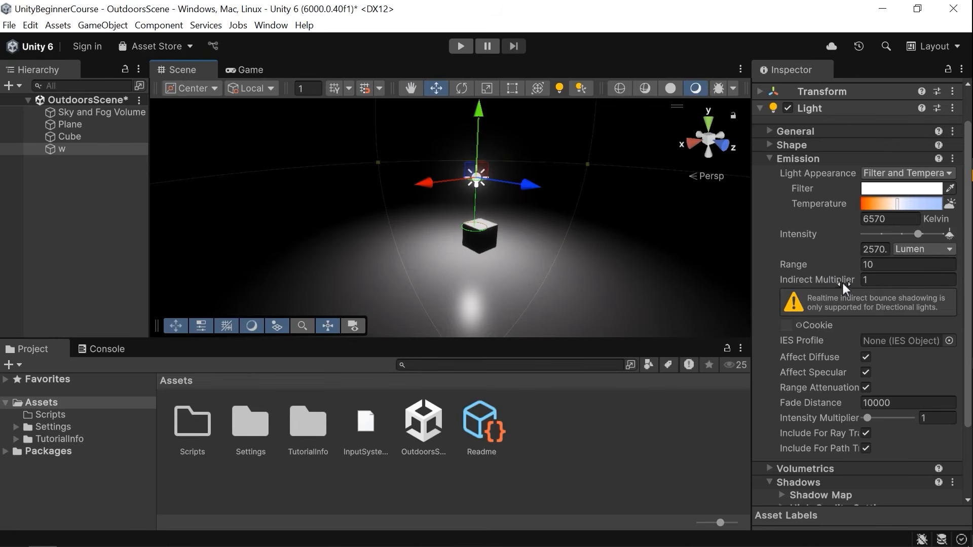
# Set the point light's Indirect Multiplier to 0 and collapse the Emission section.
pyautogui.click(882, 278)
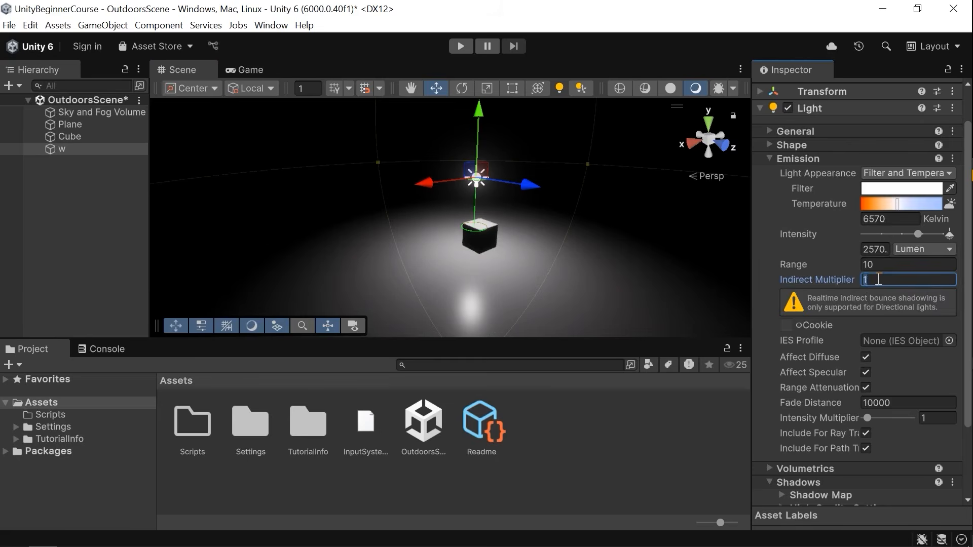
pyautogui.write('0')
pyautogui.press('Return')
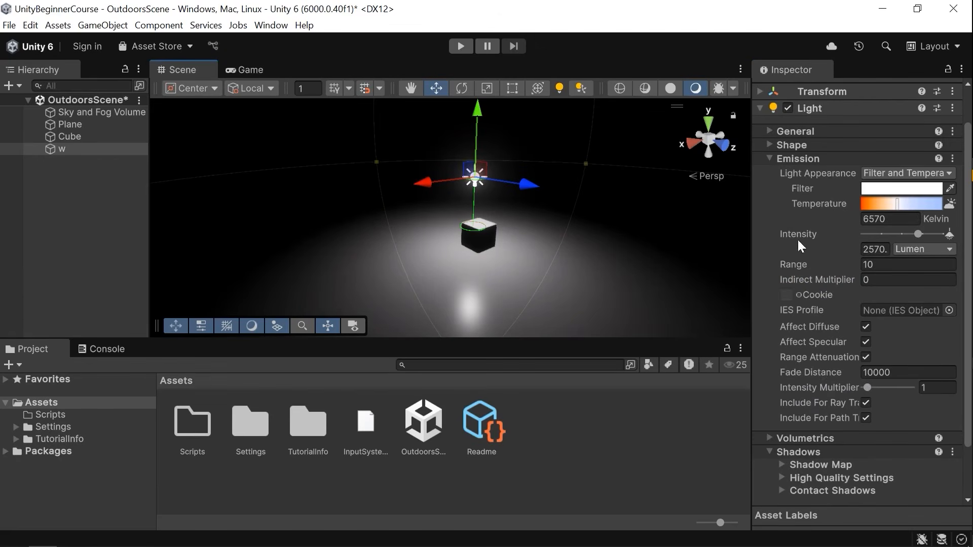
pyautogui.moveTo(871, 385)
pyautogui.mouseDown()
pyautogui.moveTo(901, 386)
pyautogui.moveTo(883, 387)
pyautogui.mouseUp()
pyautogui.click(806, 159)
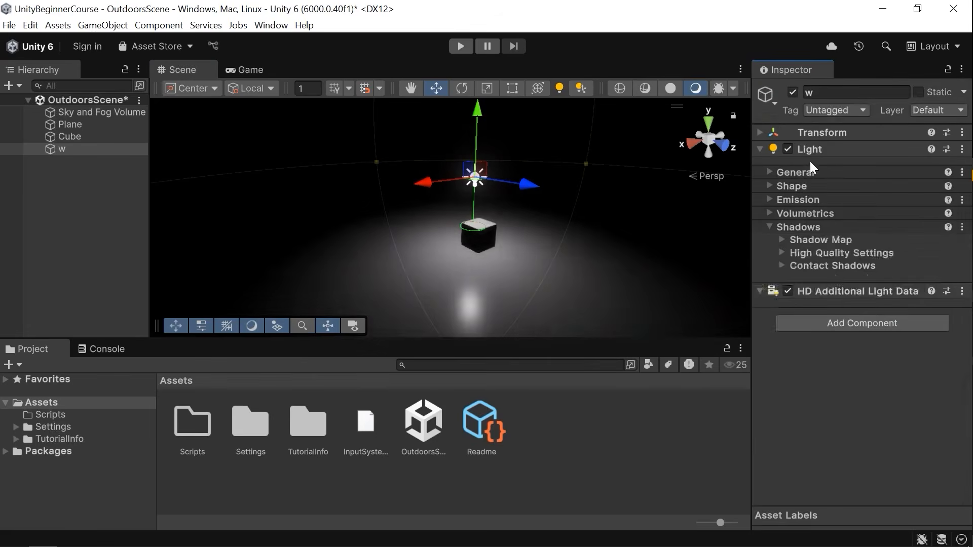
# Expand the Shadow Map settings and enable shadows for the point light.
pyautogui.click(811, 215)
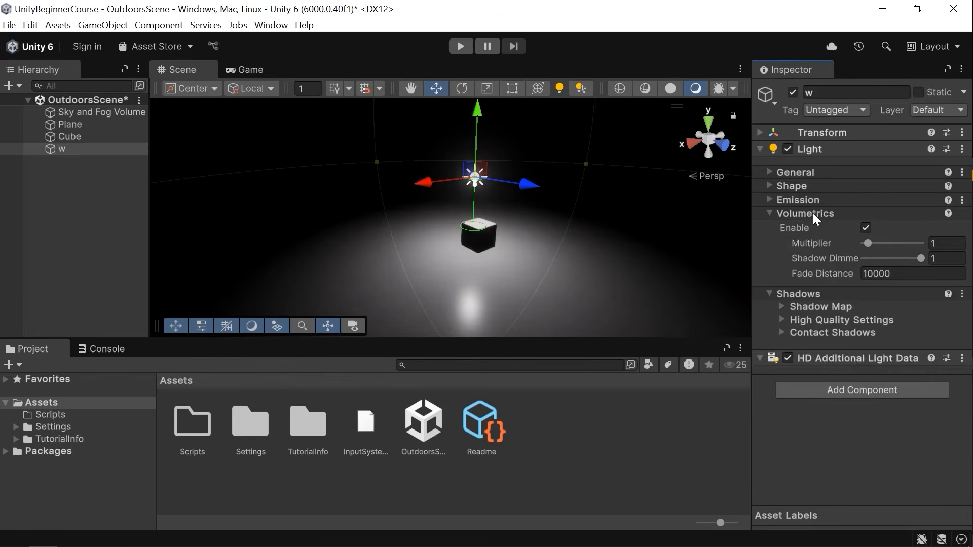
pyautogui.click(813, 213)
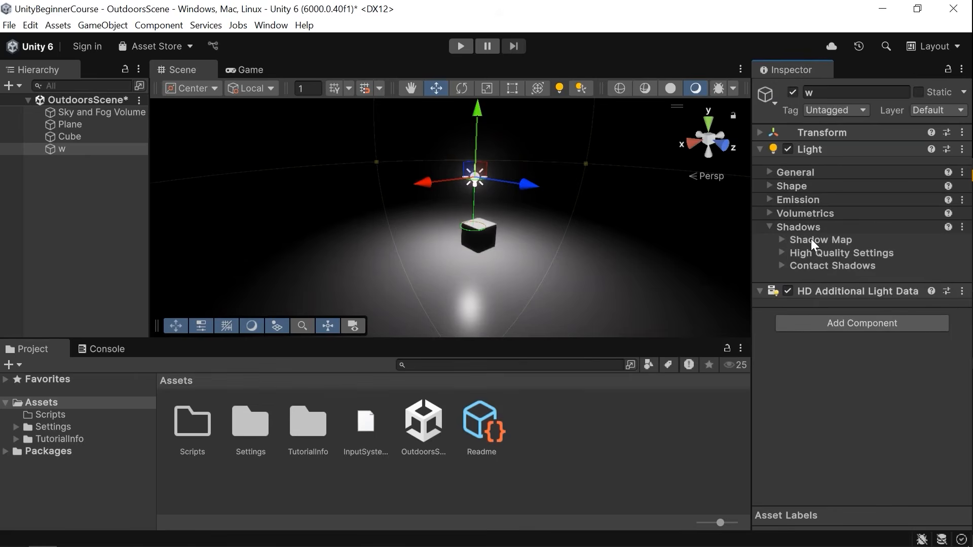
pyautogui.click(830, 241)
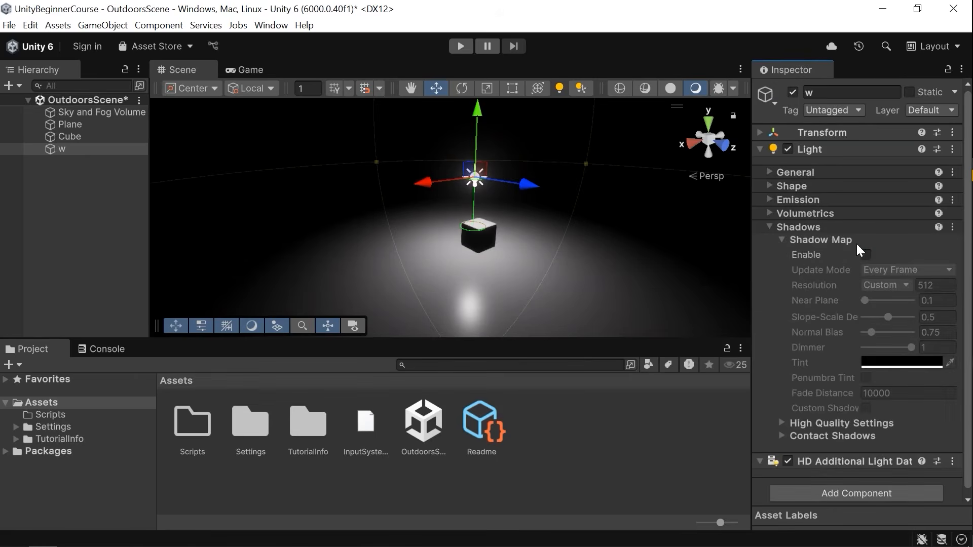
pyautogui.click(868, 253)
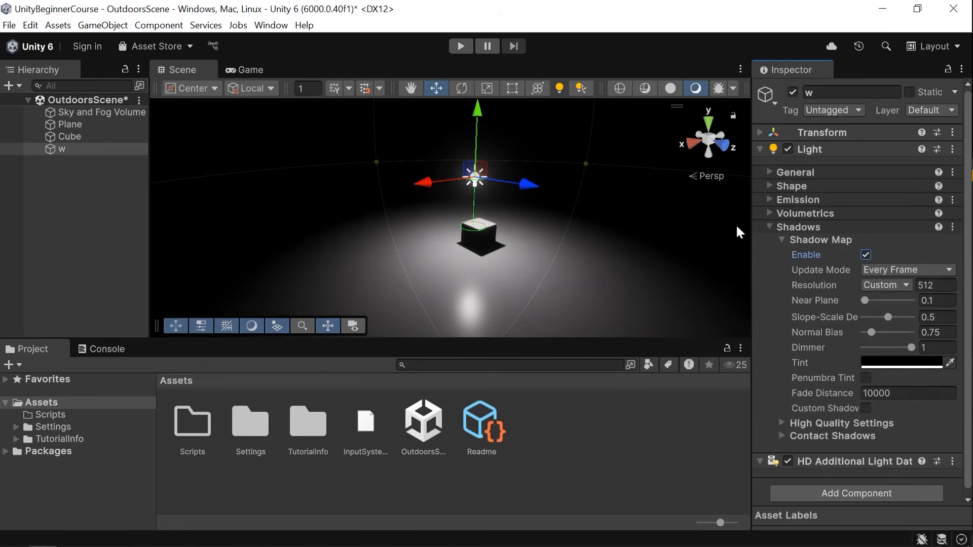
# Set the shadow map Resolution to Ultra.
pyautogui.scroll(5, 519, 105)
pyautogui.moveTo(520, 108); pyautogui.dragTo(568, 156)
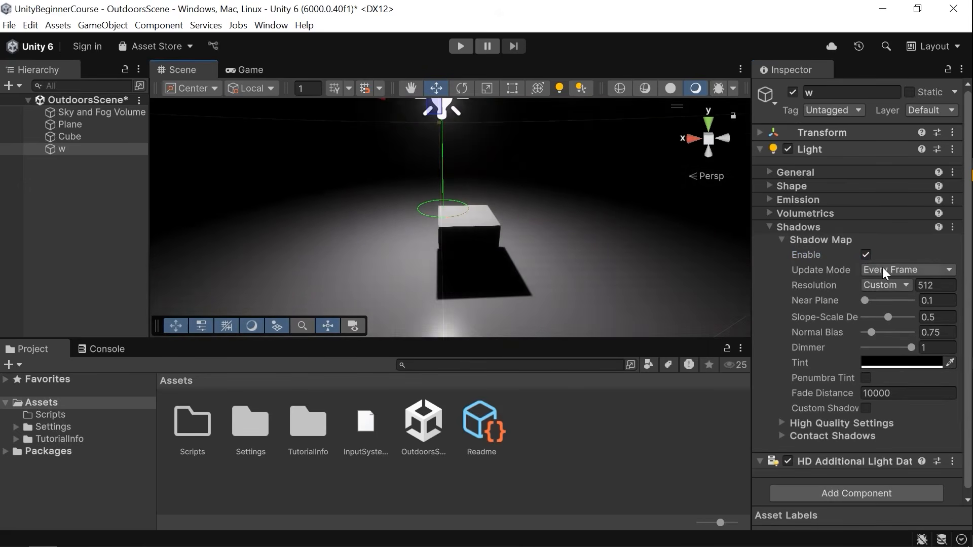
pyautogui.click(887, 285)
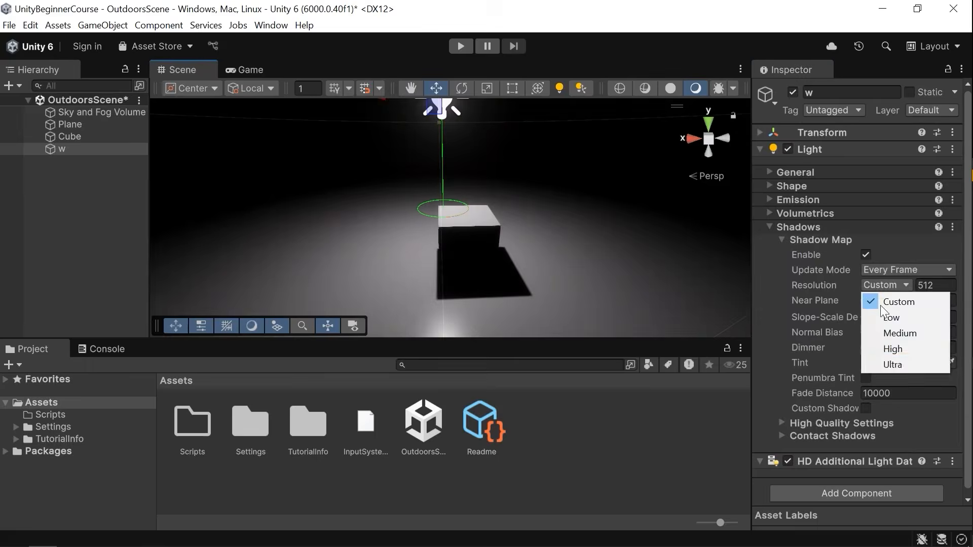
pyautogui.click(891, 363)
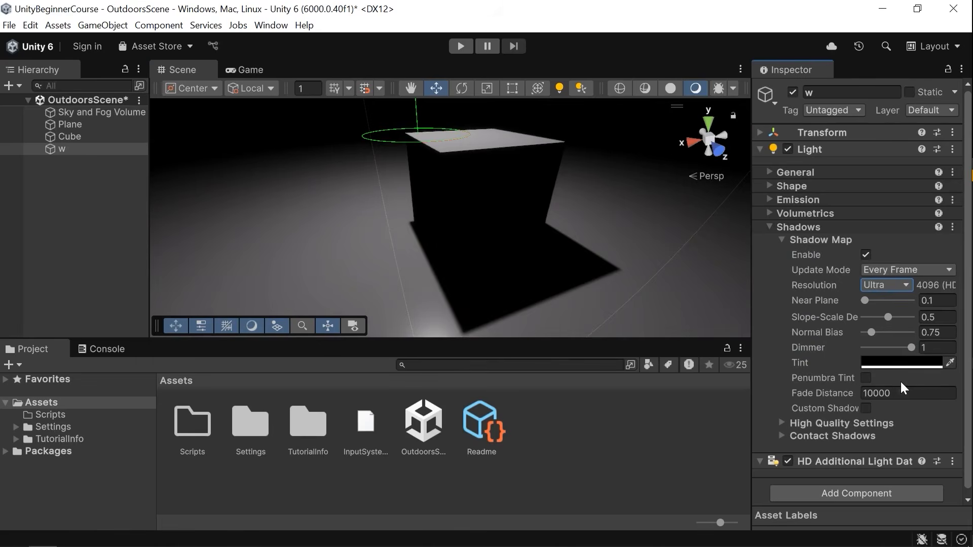
# Set the shadow Fade Distance to 10.
pyautogui.click(849, 348)
pyautogui.click(894, 394)
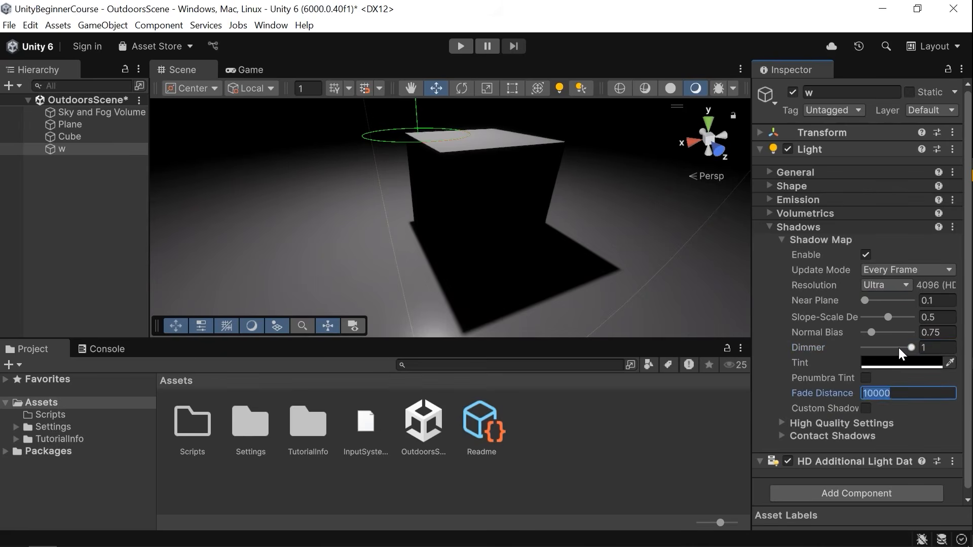
pyautogui.write('10')
pyautogui.scroll(-10, 543, 226)
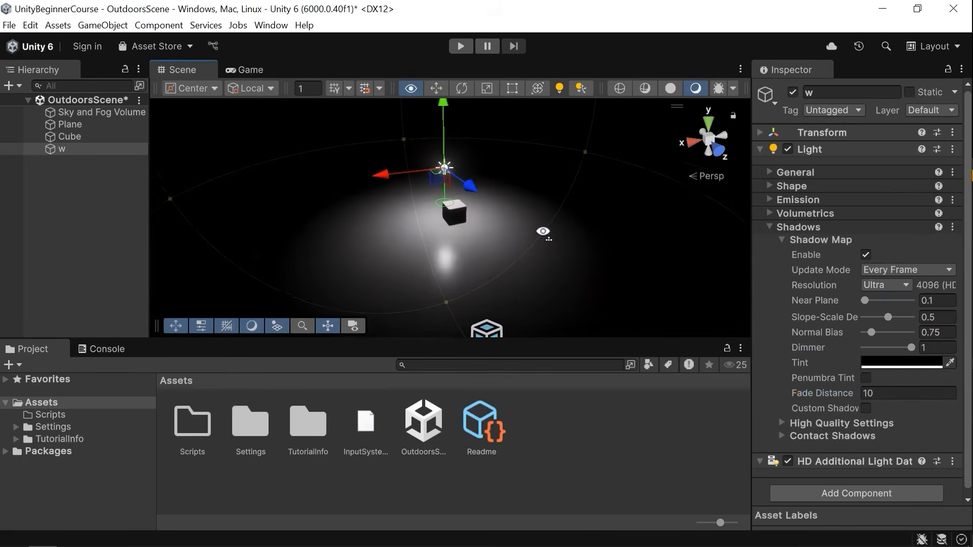
pyautogui.scroll(2, 661, 281)
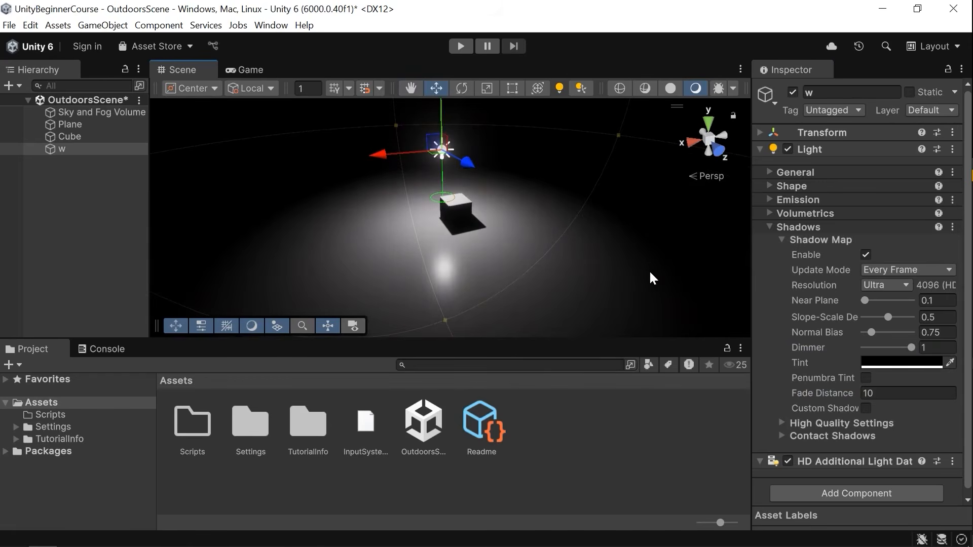
# Increase the shadow Fade Distance to about 93.16 while watching the cube's shadow.
pyautogui.keyDown('alt'); pyautogui.moveTo(601, 229); pyautogui.dragTo(579, 224); pyautogui.keyUp('alt')
pyautogui.press('w')
pyautogui.press('s')
pyautogui.press('w')
pyautogui.moveTo(847, 395); pyautogui.dragTo(592, 385)
pyautogui.moveTo(836, 394); pyautogui.dragTo(413, 404)
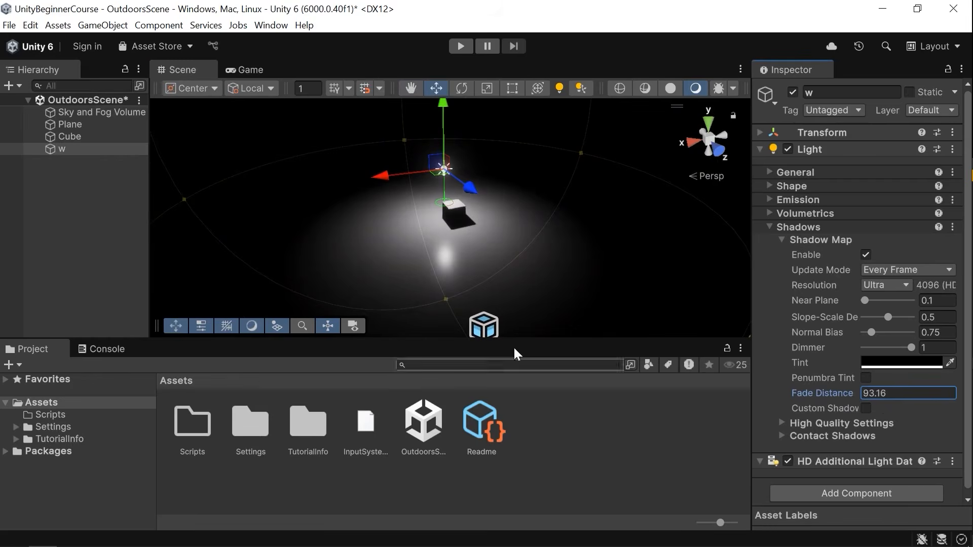
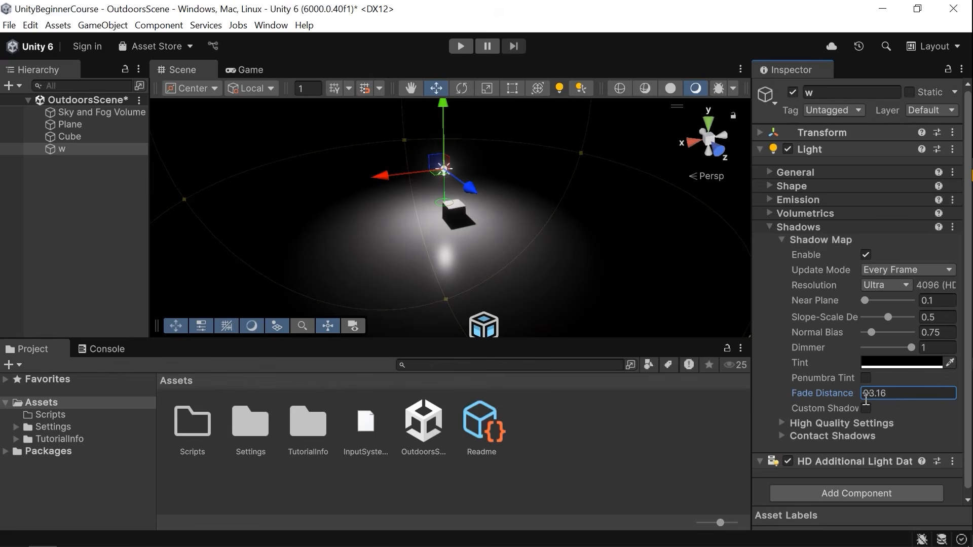
# Expand the point light's High Quality shadow settings.
pyautogui.click(816, 423)
pyautogui.scroll(-2, 866, 425)
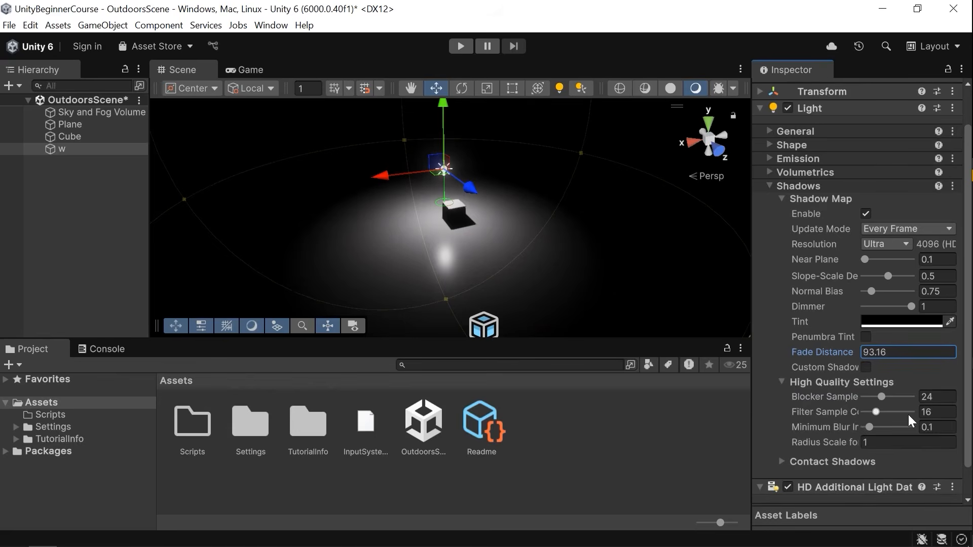
# Try raising the shadow Radius Scale to about 11.51, then undo the change.
pyautogui.press('w')
pyautogui.moveTo(526, 191); pyautogui.dragTo(540, 203, button='right')
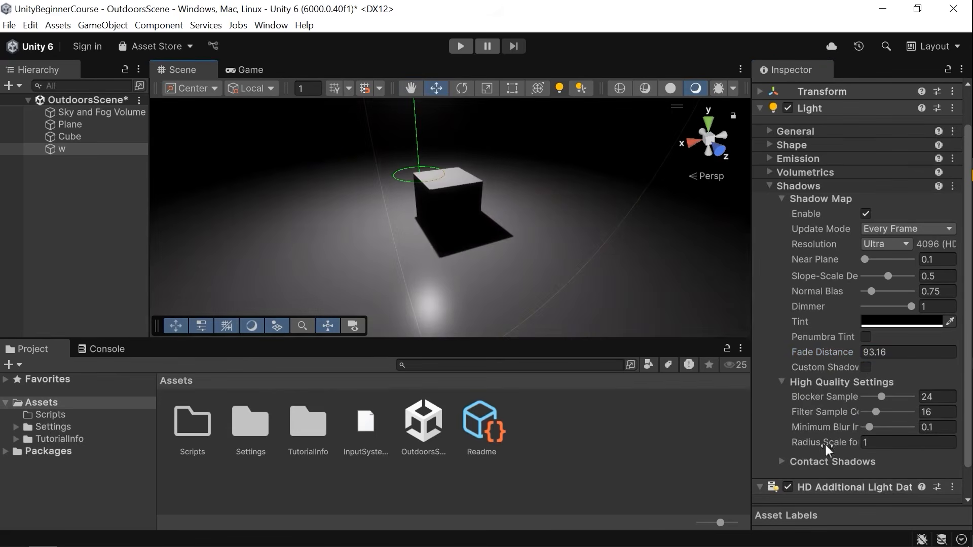
pyautogui.moveTo(814, 441); pyautogui.dragTo(143, 456)
pyautogui.press('w')
pyautogui.press('d')
pyautogui.moveTo(577, 215); pyautogui.dragTo(570, 245, button='right')
pyautogui.press('s')
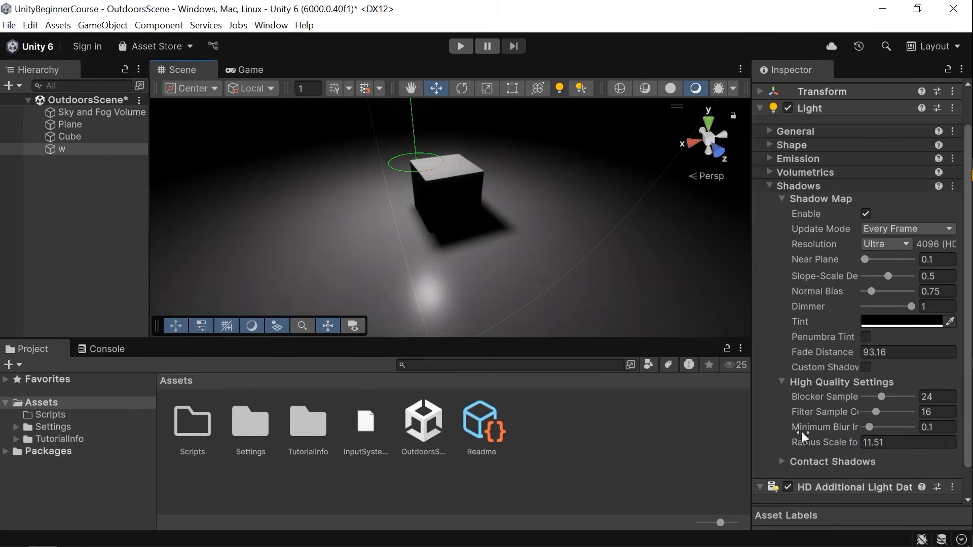
pyautogui.hotkey('ctrl', 'z')
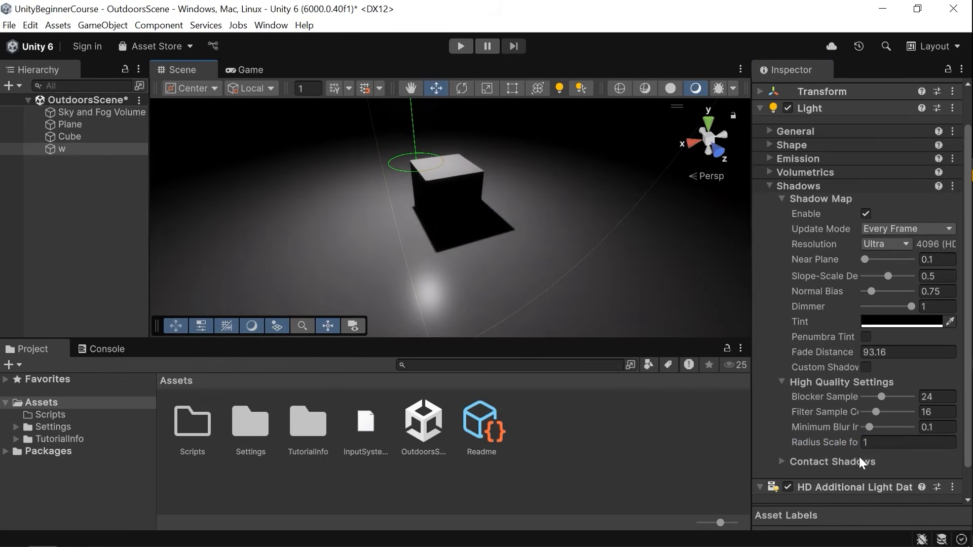
# Expand the Contact Shadows settings and set their Enable quality to High.
pyautogui.scroll(-1, 823, 459)
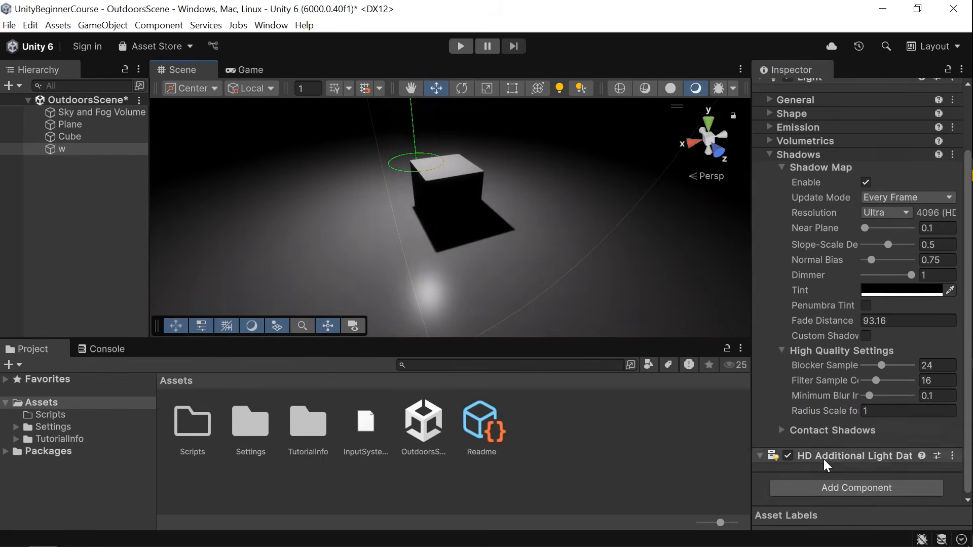
pyautogui.click(825, 428)
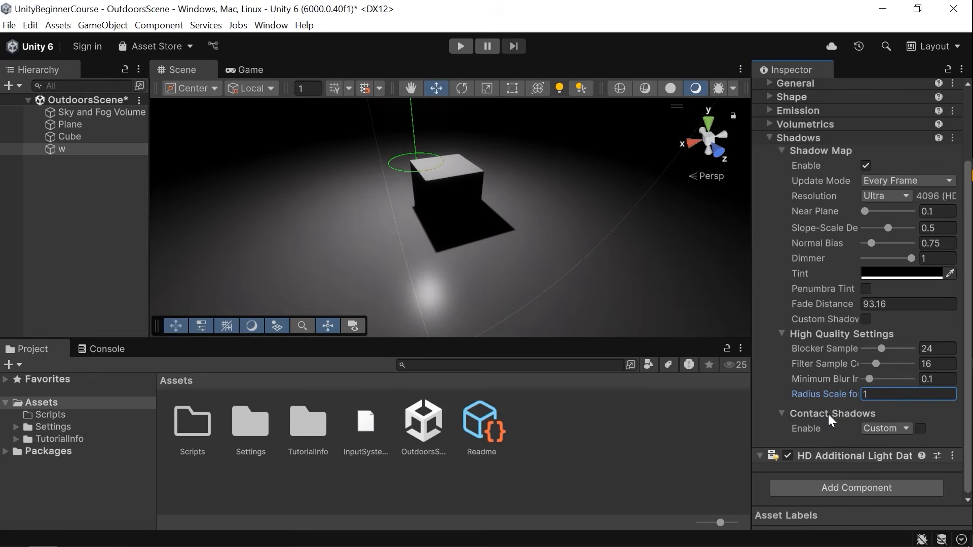
pyautogui.keyDown('alt'); pyautogui.moveTo(586, 183); pyautogui.dragTo(243, 184); pyautogui.keyUp('alt')
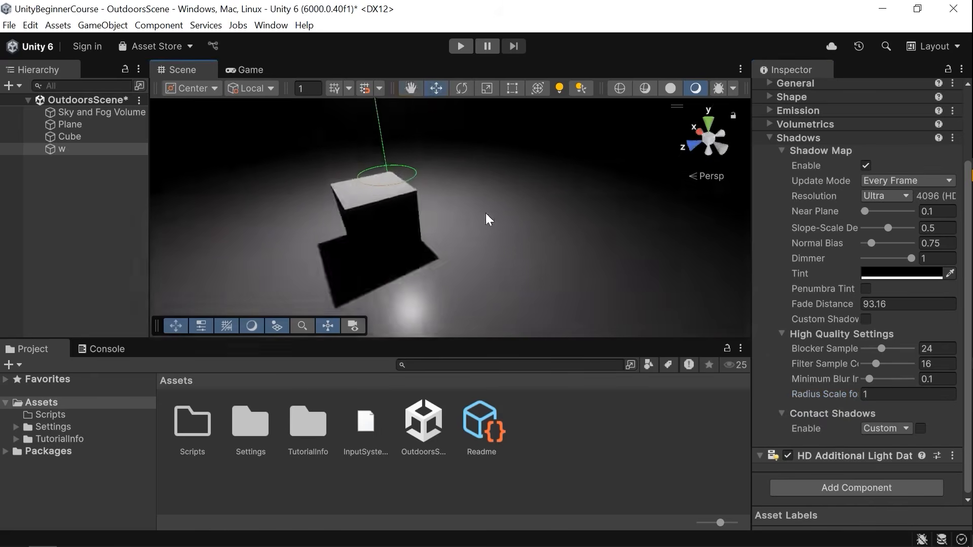
pyautogui.keyDown('alt'); pyautogui.moveTo(486, 213); pyautogui.dragTo(658, 293); pyautogui.keyUp('alt')
pyautogui.scroll(1, 659, 293)
pyautogui.click(884, 431)
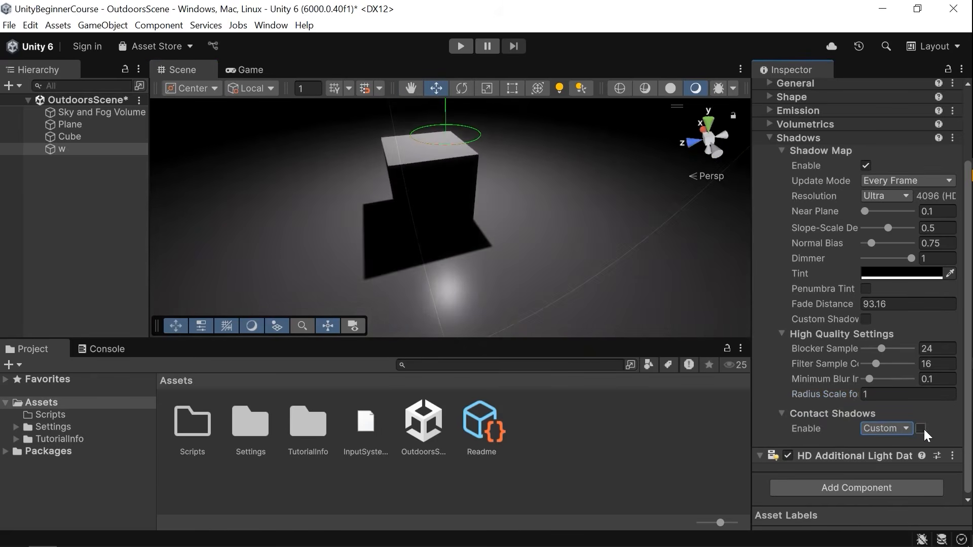
pyautogui.click(890, 429)
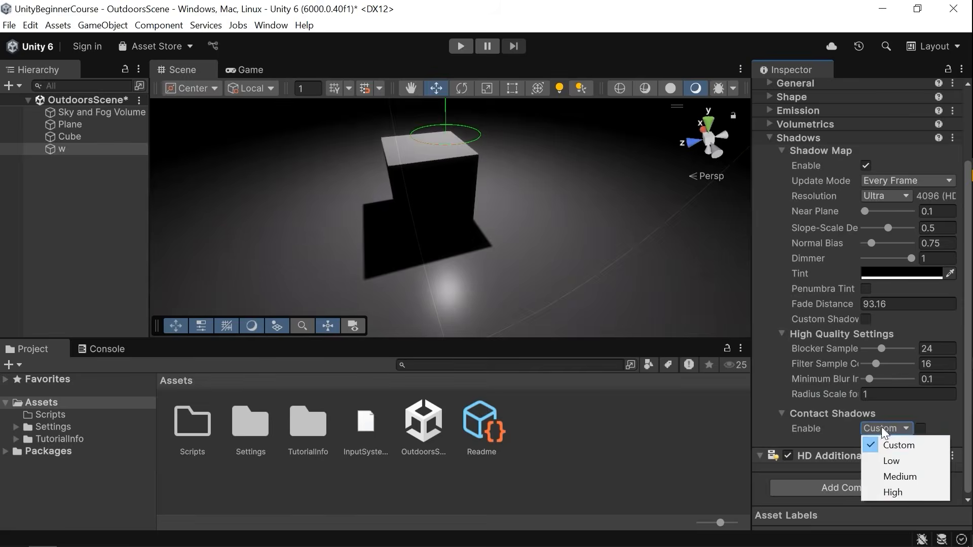
pyautogui.click(895, 493)
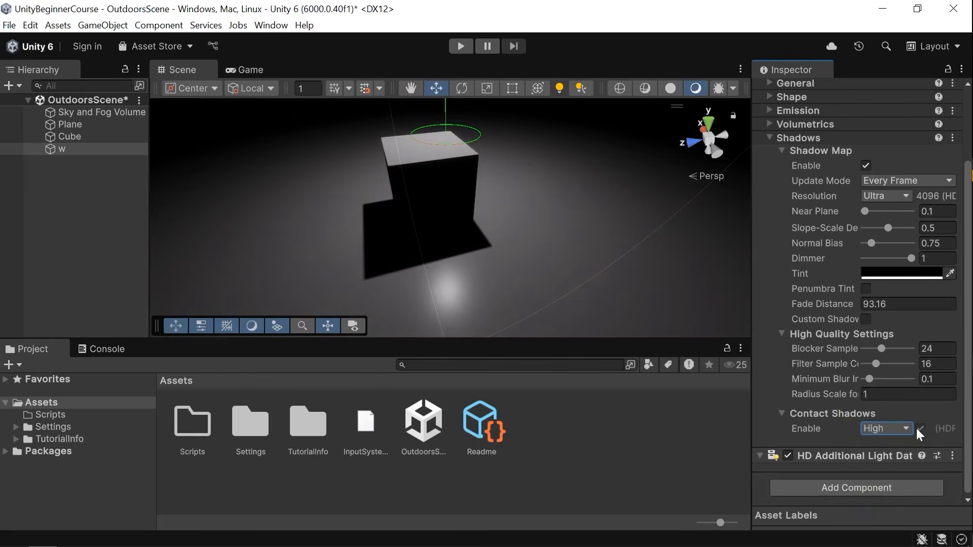
# Inspect the cube's contact shadow from the point light at different viewpoints and distances.
pyautogui.moveTo(502, 156); pyautogui.dragTo(461, 139, button='right')
pyautogui.press('w')
pyautogui.press('s')
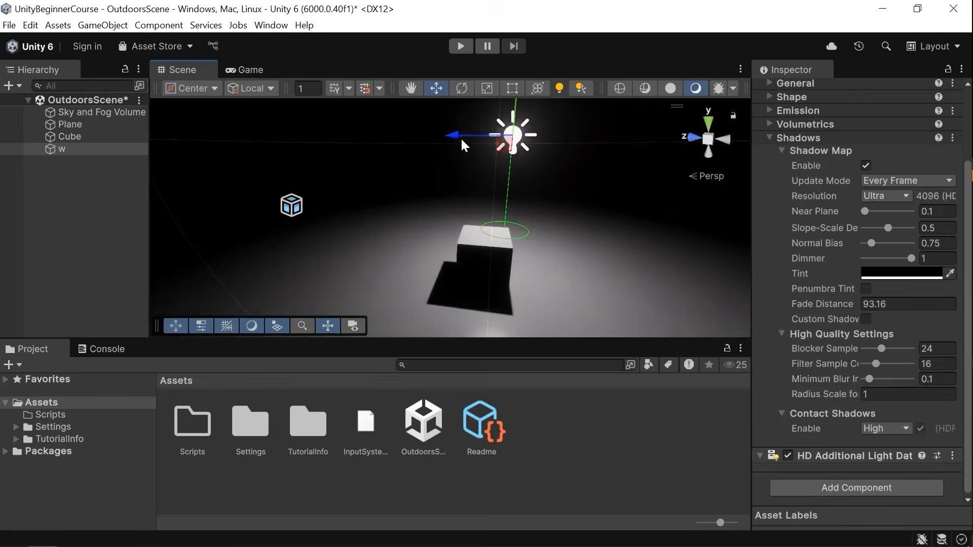
pyautogui.moveTo(453, 134); pyautogui.dragTo(506, 152)
pyautogui.moveTo(505, 152); pyautogui.dragTo(358, 264, button='right')
pyautogui.press('w')
pyautogui.scroll(-2, 464, 253)
pyautogui.scroll(-3, 464, 252)
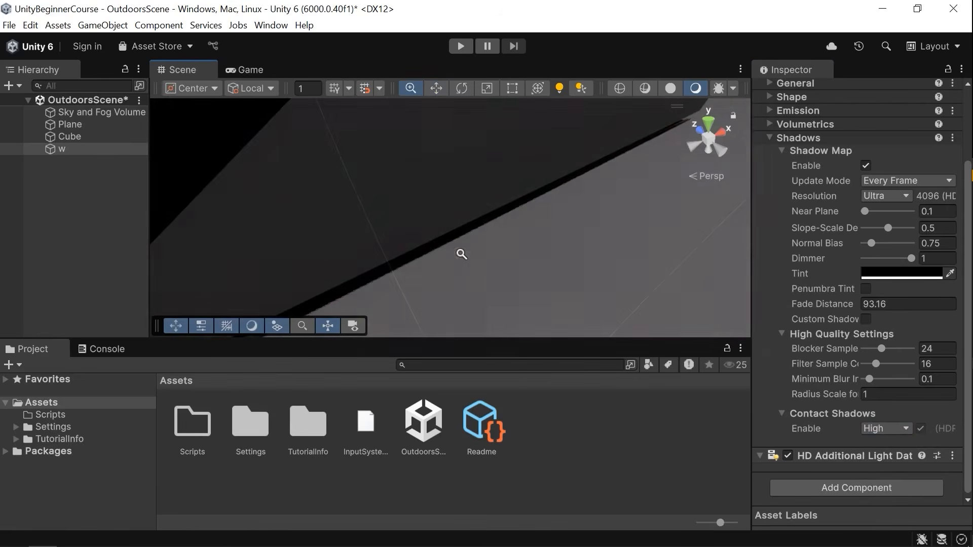
pyautogui.click(893, 431)
pyautogui.click(894, 491)
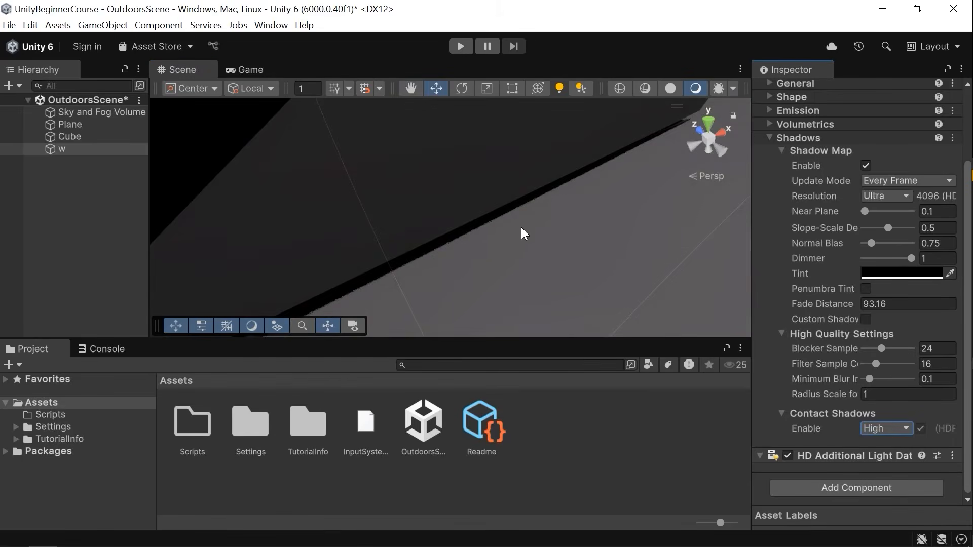
pyautogui.hotkey('ctrl', 'z')
pyautogui.hotkey('ctrl', 'y')
pyautogui.moveTo(460, 240); pyautogui.dragTo(672, 238, button='right')
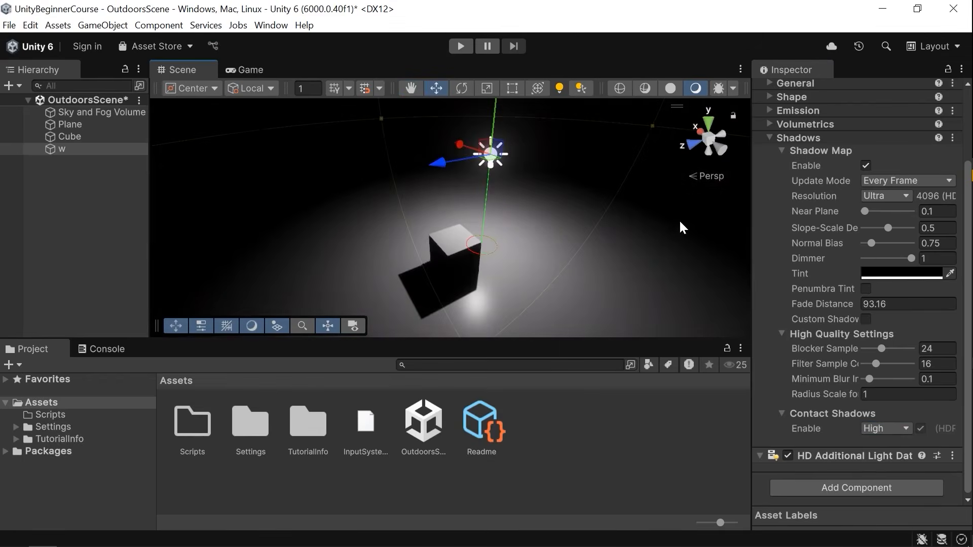
pyautogui.scroll(3, 899, 220)
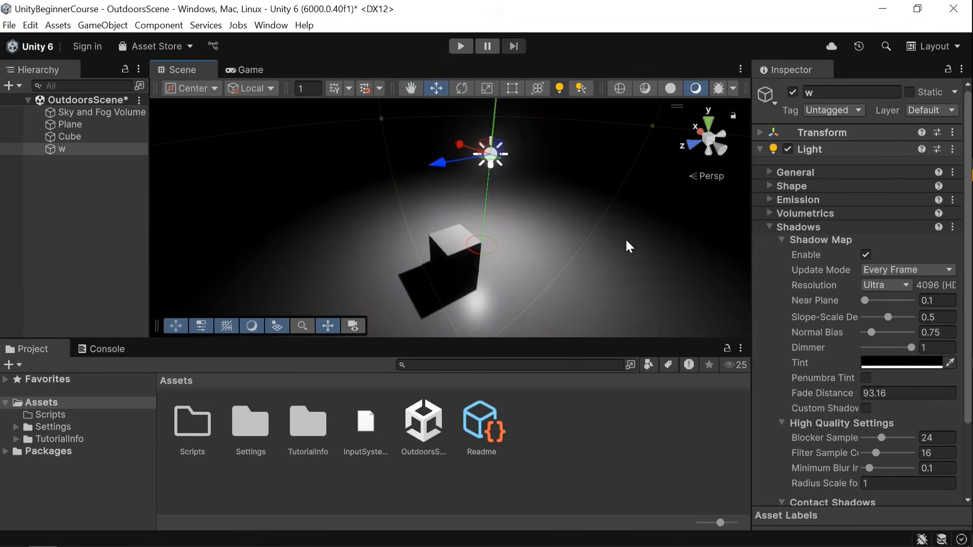
# Replace the point light with a new Spot Light and raise it above the cube.
pyautogui.press('Delete')
pyautogui.click(103, 25)
pyautogui.moveTo(242, 120)
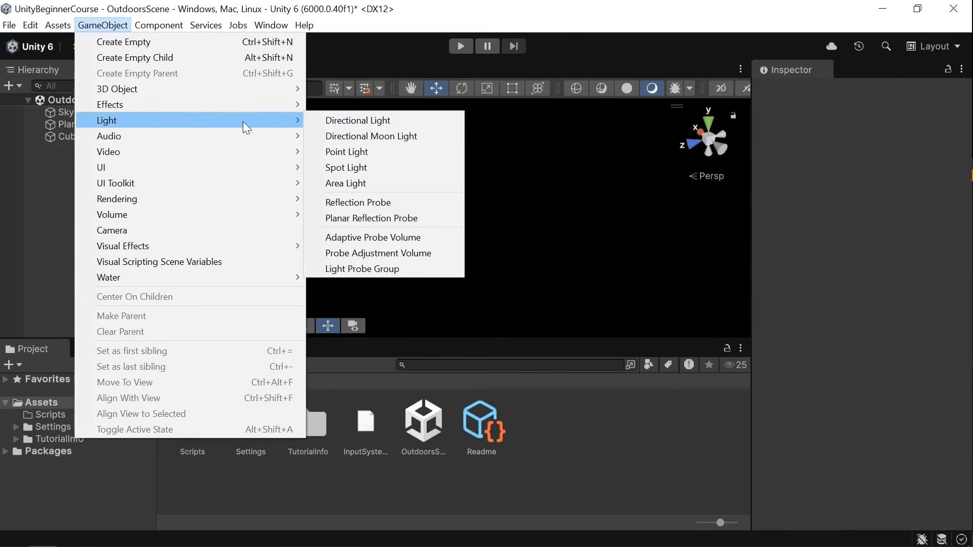
pyautogui.click(387, 167)
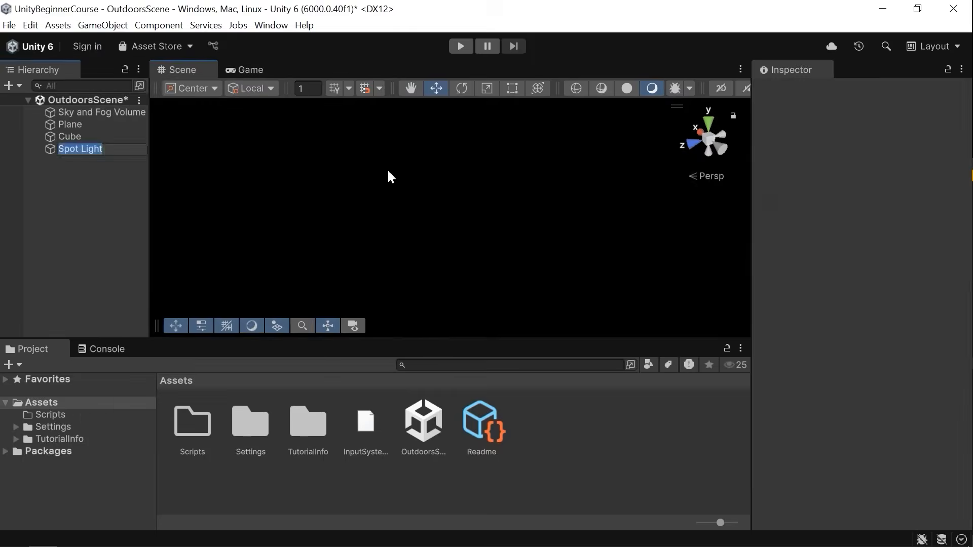
pyautogui.moveTo(453, 236); pyautogui.dragTo(456, 120)
pyautogui.moveTo(493, 215); pyautogui.dragTo(354, 184, button='right')
pyautogui.press('f')
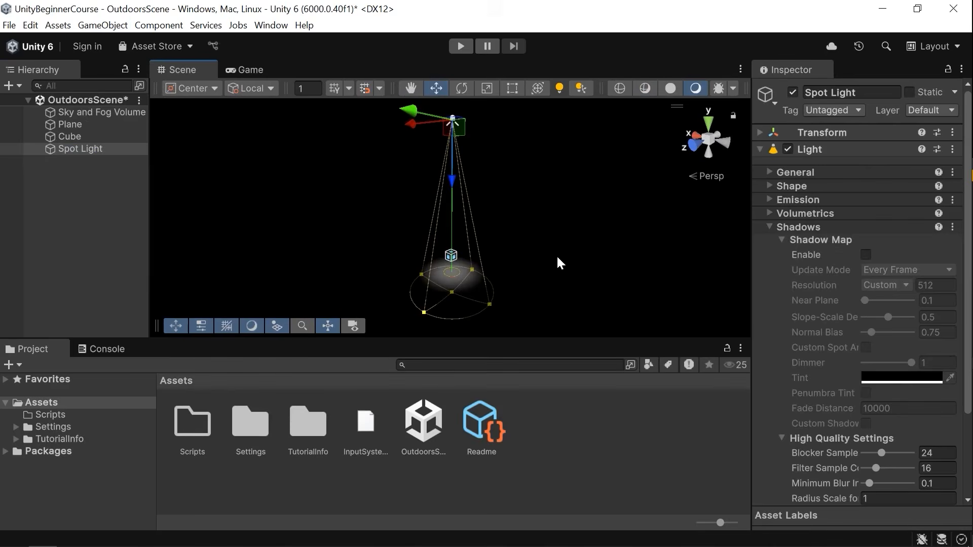
# Expand the spot light's Shape settings.
pyautogui.click(796, 172)
pyautogui.click(814, 172)
pyautogui.click(824, 172)
pyautogui.click(826, 172)
pyautogui.click(808, 188)
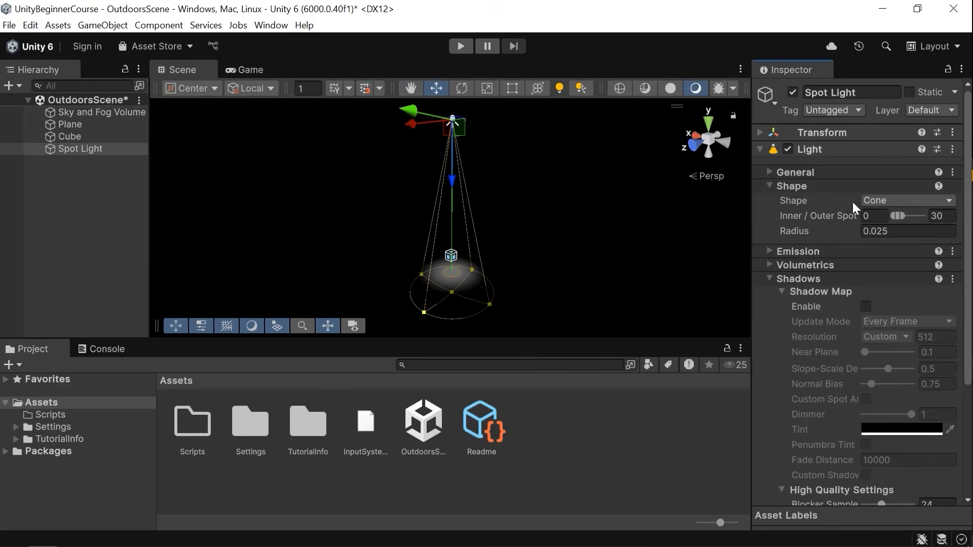
# Try the Pyramid and Box spot light shapes, then undo back to Cone.
pyautogui.click(877, 201)
pyautogui.click(893, 233)
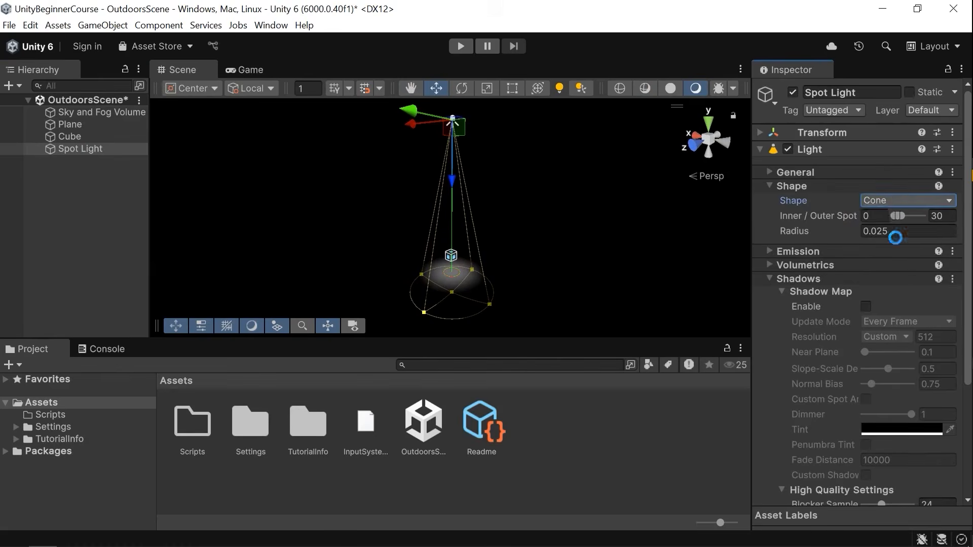
pyautogui.click(882, 202)
pyautogui.click(866, 248)
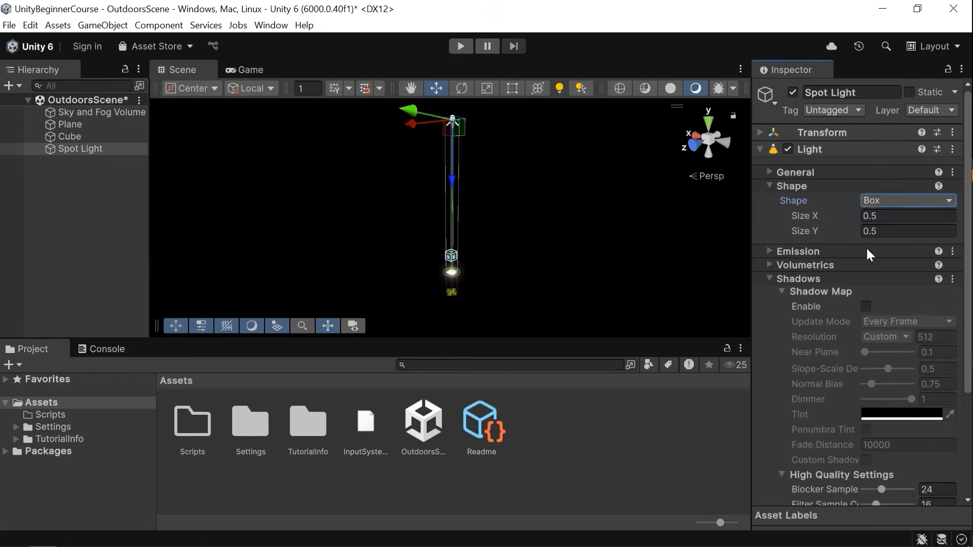
pyautogui.hotkey('ctrl', 'z')
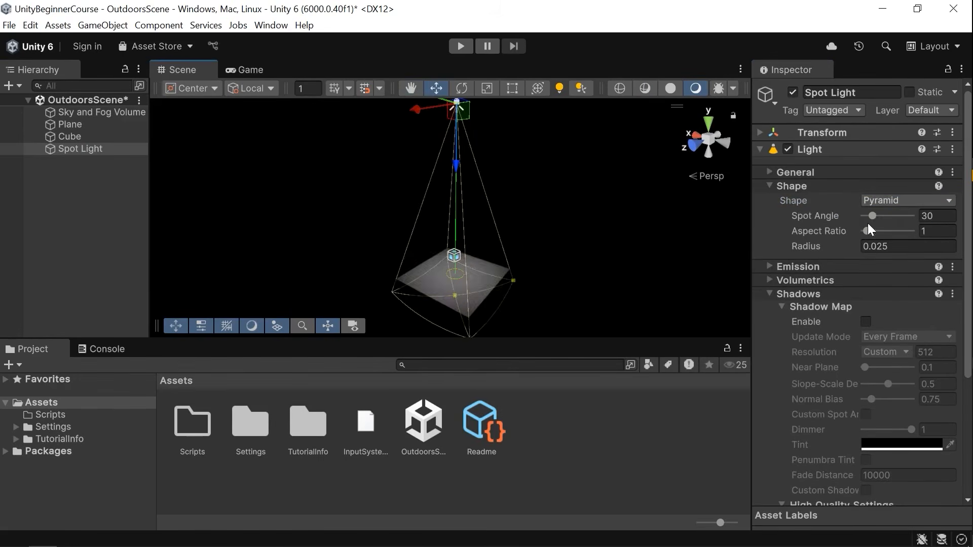
pyautogui.hotkey('ctrl', 'z')
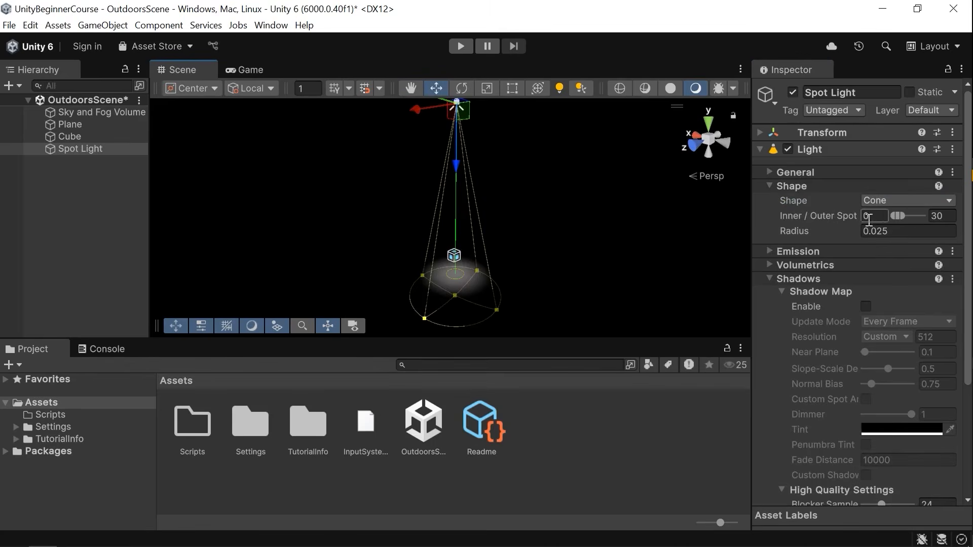
# Widen the spot cone to an inner angle of about 39.5 and an outer angle of about 78.2.
pyautogui.moveTo(906, 217); pyautogui.dragTo(906, 220)
pyautogui.moveTo(558, 264); pyautogui.dragTo(557, 307, button='right')
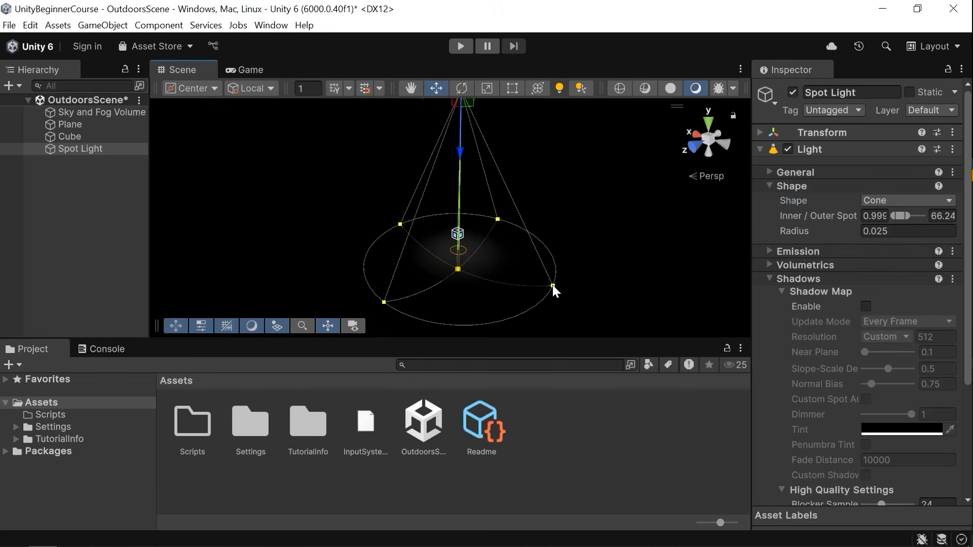
pyautogui.moveTo(552, 285); pyautogui.dragTo(583, 286)
pyautogui.keyDown('alt'); pyautogui.moveTo(464, 266); pyautogui.dragTo(484, 259); pyautogui.keyUp('alt')
pyautogui.scroll(5, 448, 311)
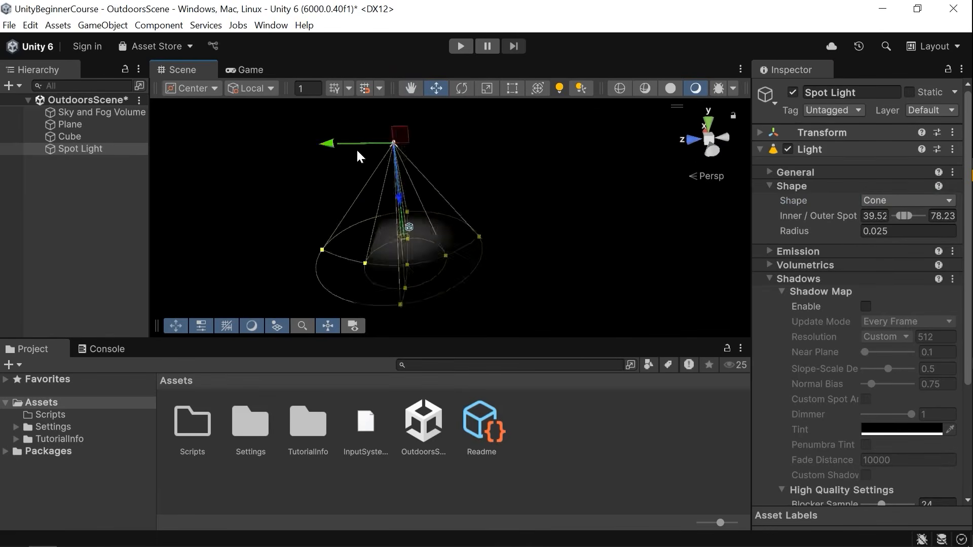
pyautogui.moveTo(356, 147); pyautogui.dragTo(502, 162)
pyautogui.moveTo(796, 229); pyautogui.dragTo(844, 239)
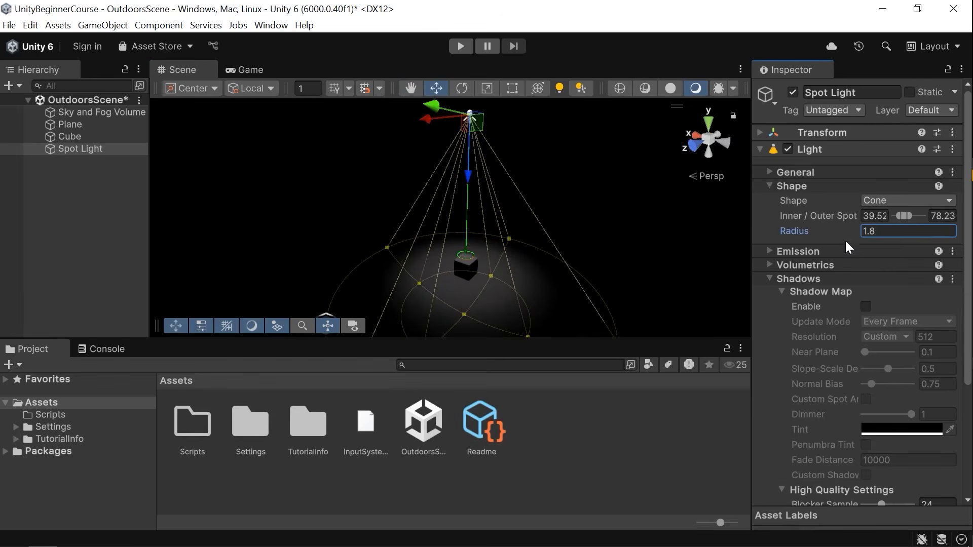
pyautogui.hotkey('ctrl', 'z')
pyautogui.moveTo(435, 223); pyautogui.dragTo(434, 247, button='right')
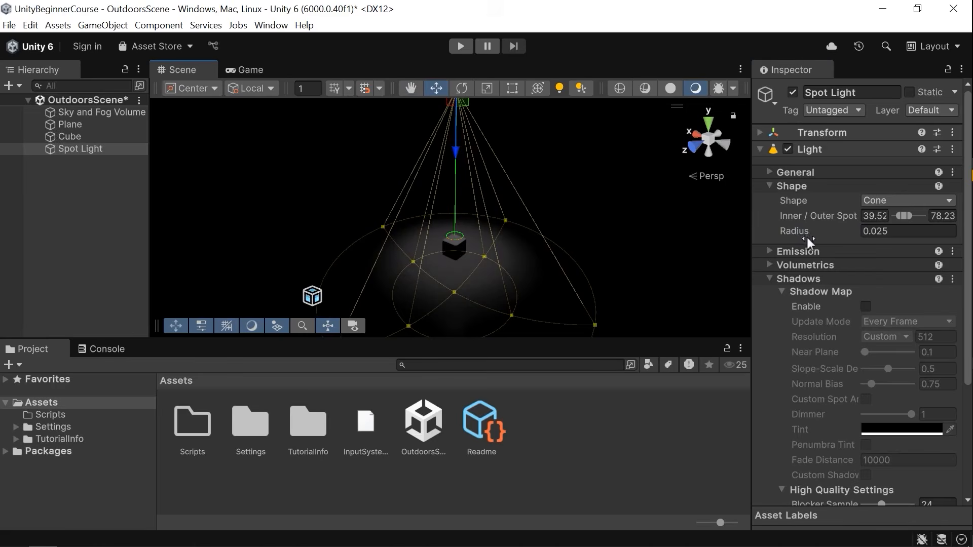
# Set the spot light's color temperature to about 5158 K and intensity to about 1329 lumens.
pyautogui.click(792, 186)
pyautogui.click(798, 200)
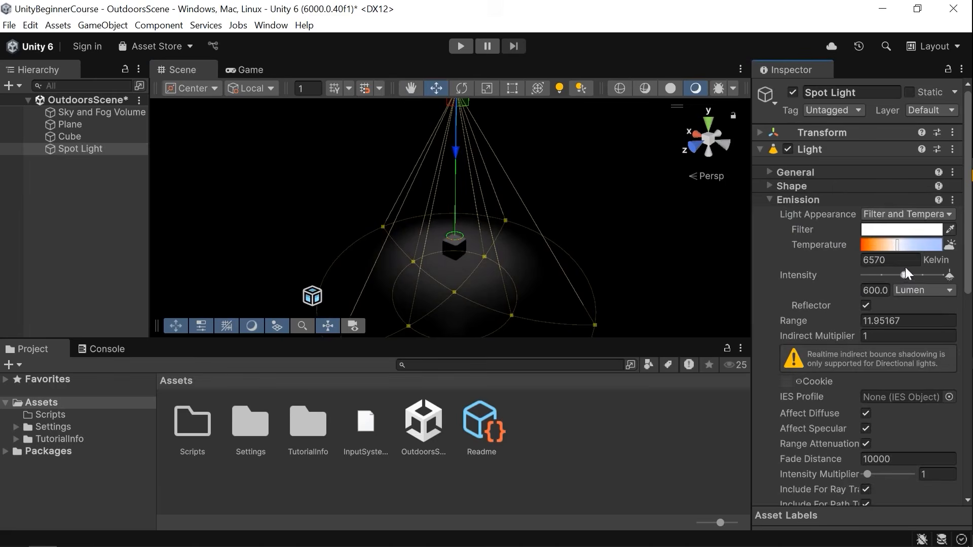
pyautogui.moveTo(896, 247); pyautogui.dragTo(910, 282)
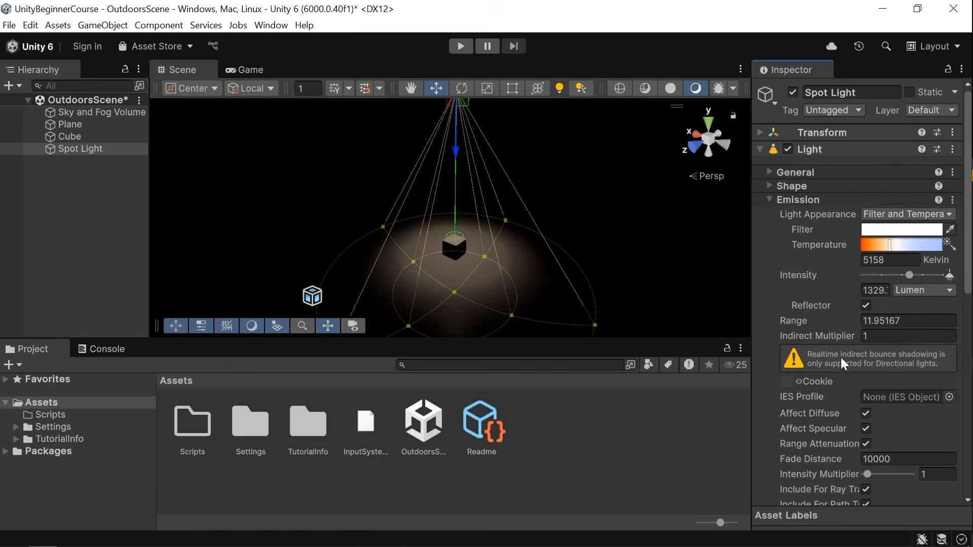
# Set the spot light's Indirect Multiplier to 0.
pyautogui.click(880, 337)
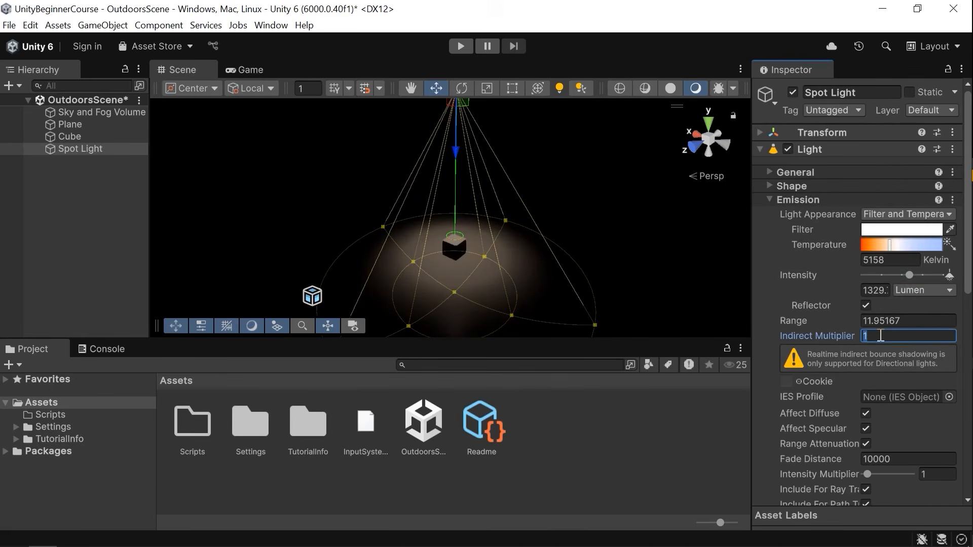
pyautogui.write('0')
pyautogui.click(809, 320)
pyautogui.moveTo(793, 321); pyautogui.dragTo(832, 328)
pyautogui.hotkey('ctrl', 'z')
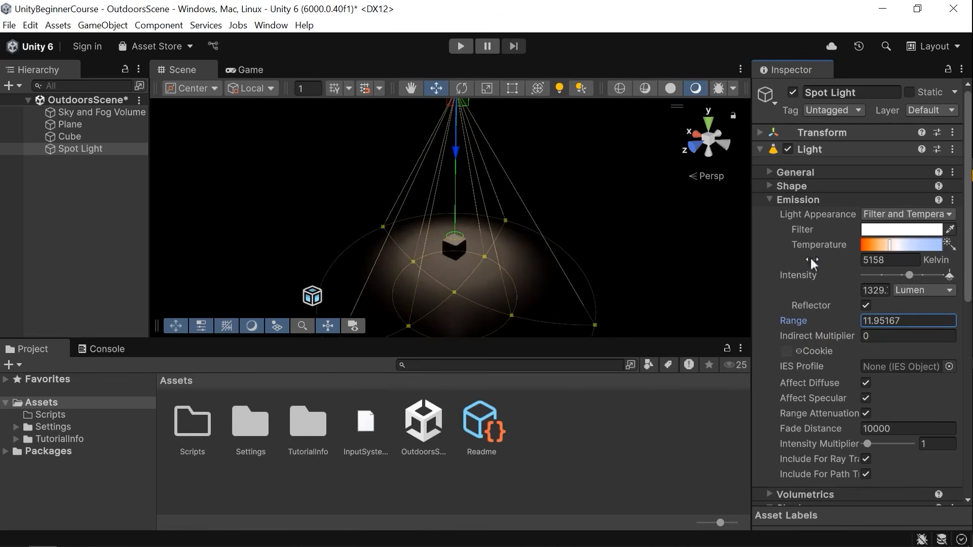
# Enable the spot light's shadow map and switch to the rotate tool.
pyautogui.click(813, 201)
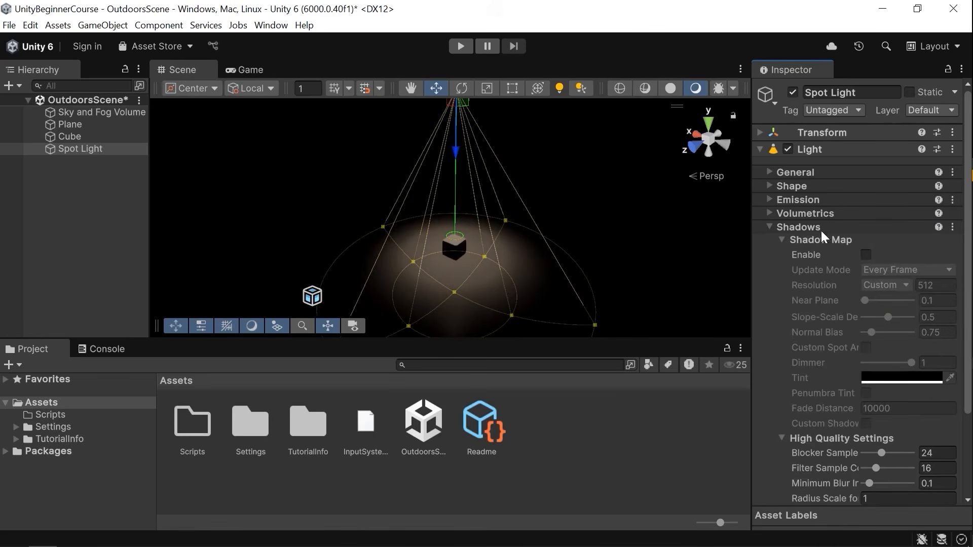
pyautogui.scroll(-2, 831, 223)
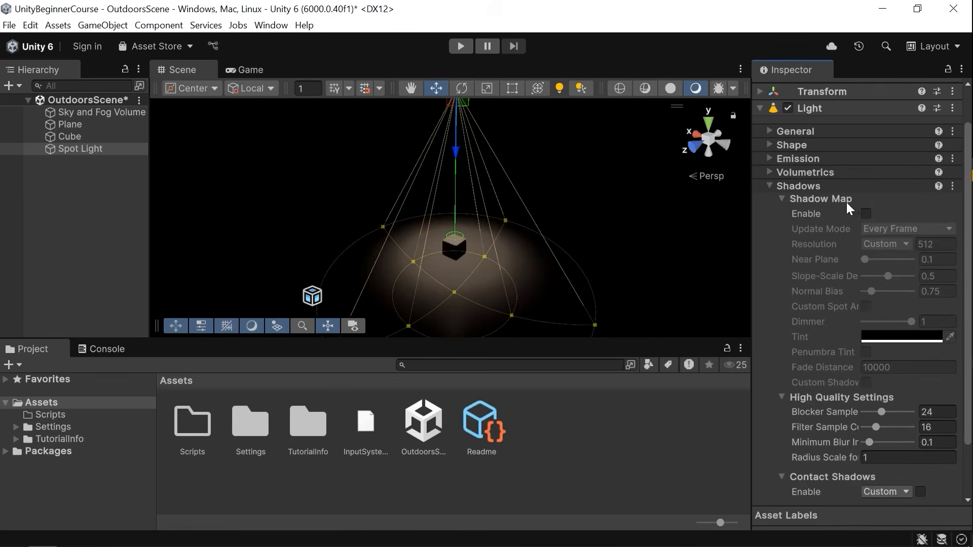
pyautogui.click(864, 215)
pyautogui.moveTo(529, 252)
pyautogui.mouseDown(button='right')
pyautogui.moveTo(528, 235)
pyautogui.moveTo(528, 258)
pyautogui.mouseUp(button='right')
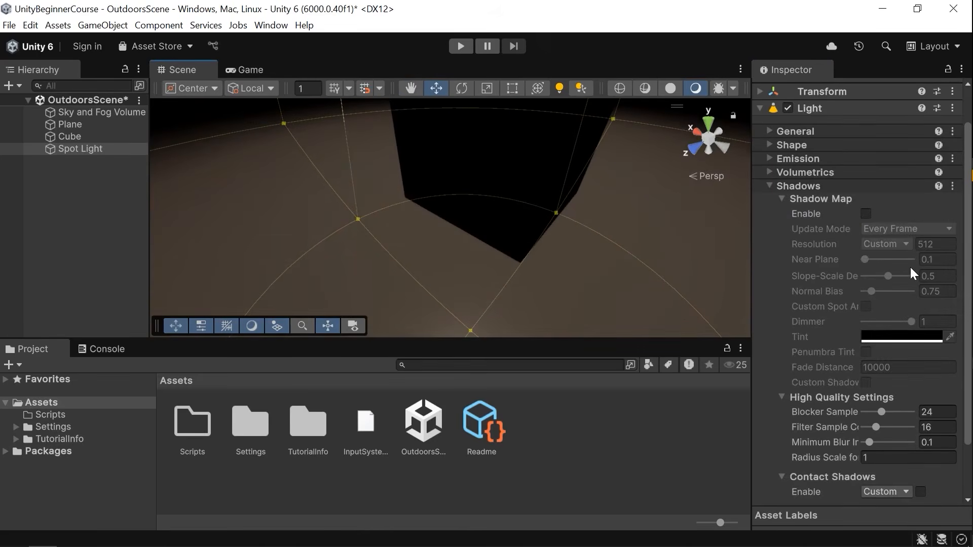
pyautogui.moveTo(472, 207); pyautogui.dragTo(422, 132, button='right')
pyautogui.press('s')
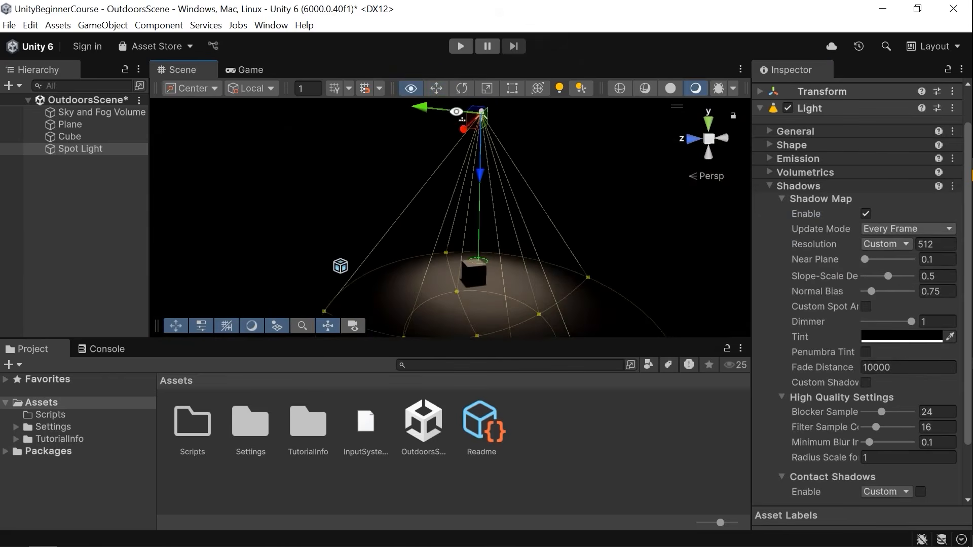
pyautogui.moveTo(420, 109)
pyautogui.mouseDown()
pyautogui.moveTo(355, 107)
pyautogui.moveTo(456, 129)
pyautogui.moveTo(407, 130)
pyautogui.moveTo(484, 187)
pyautogui.moveTo(413, 142)
pyautogui.moveTo(421, 112)
pyautogui.moveTo(430, 114)
pyautogui.mouseUp()
pyautogui.press('e')
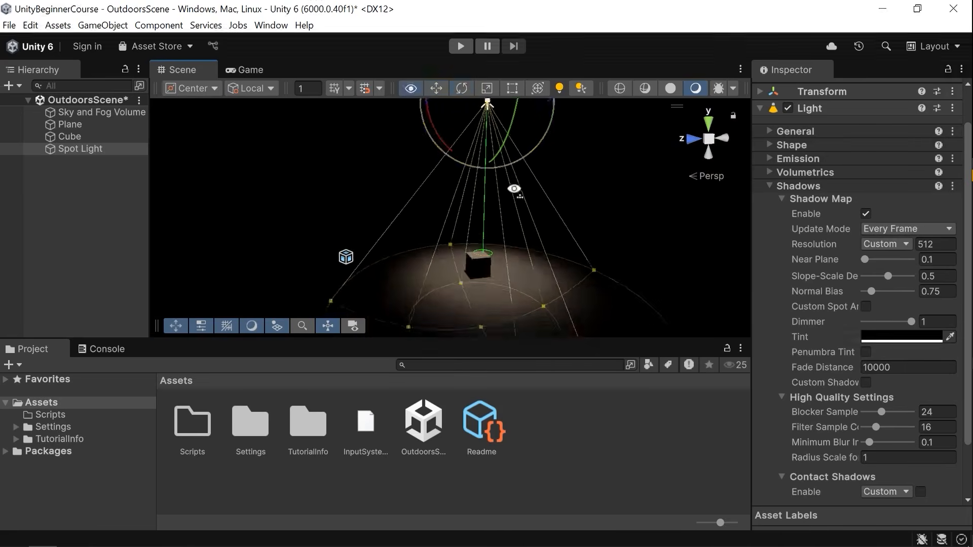
# Examine the spot light's shadow map and high quality shadow settings.
pyautogui.click(820, 260)
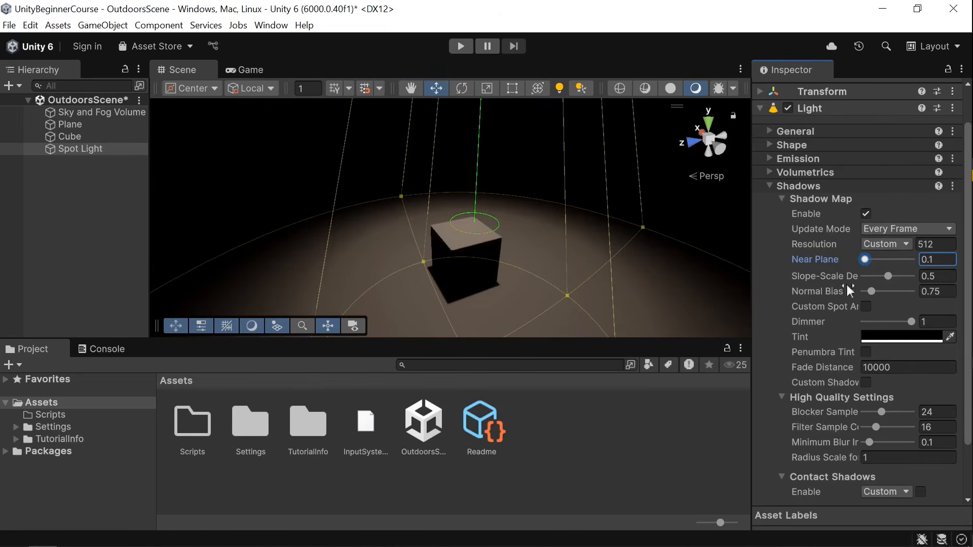
pyautogui.scroll(-2, 838, 360)
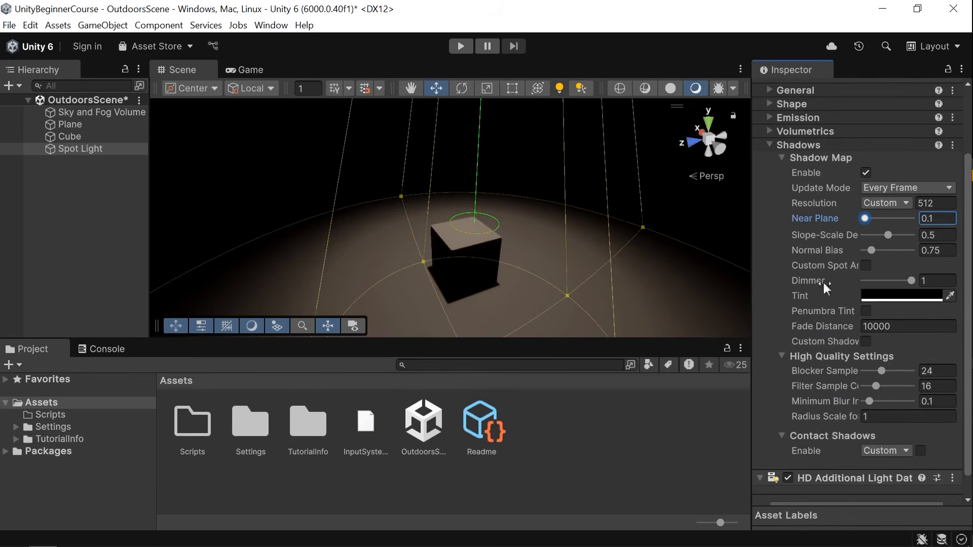
pyautogui.scroll(-1, 839, 395)
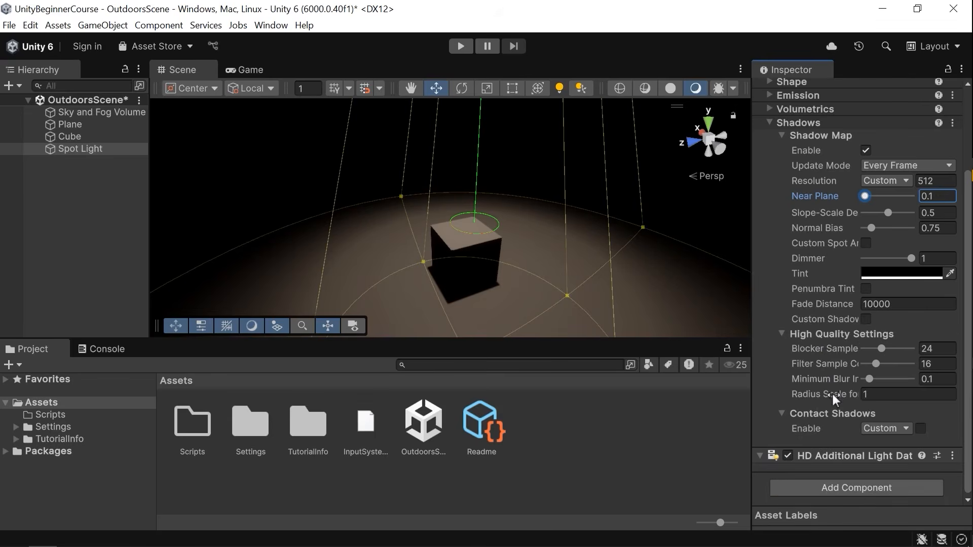
pyautogui.moveTo(832, 396)
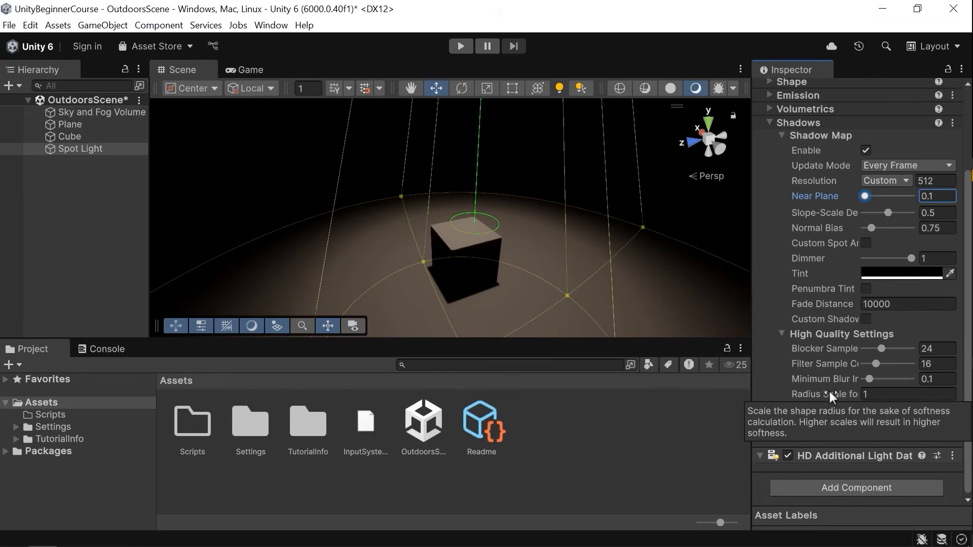
# Collapse the shadow settings and delete the spot light from the scene.
pyautogui.click(811, 122)
pyautogui.keyDown('alt'); pyautogui.moveTo(530, 197); pyautogui.dragTo(539, 242); pyautogui.keyUp('alt')
pyautogui.press('s')
pyautogui.moveTo(538, 242); pyautogui.dragTo(556, 207, button='right')
pyautogui.scroll(3, 559, 198)
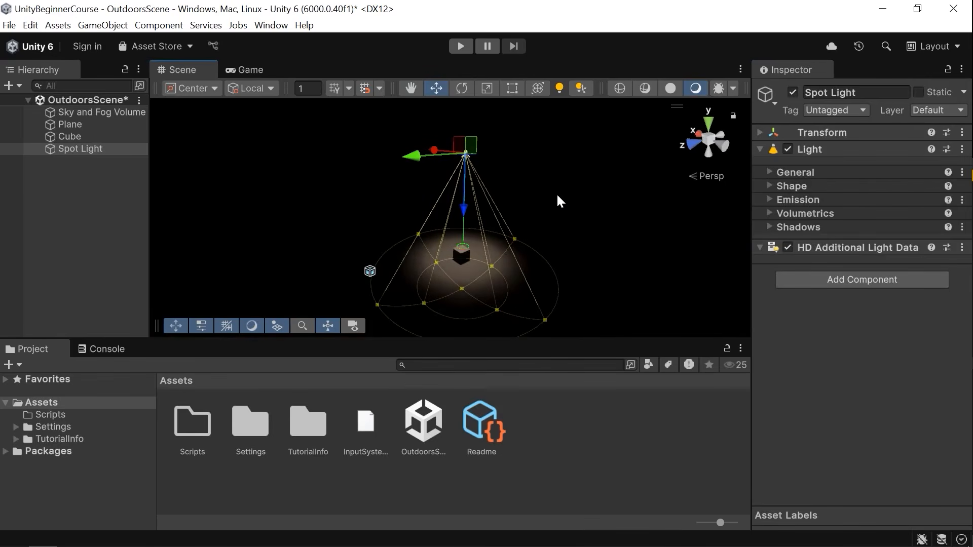
pyautogui.press('Delete')
# Add an area light to the scene and frame it in the view.
pyautogui.click(102, 25)
pyautogui.moveTo(91, 131)
pyautogui.click(375, 183)
pyautogui.press('Return')
pyautogui.keyDown('alt'); pyautogui.moveTo(489, 205); pyautogui.dragTo(441, 245); pyautogui.keyUp('alt')
pyautogui.press('f')
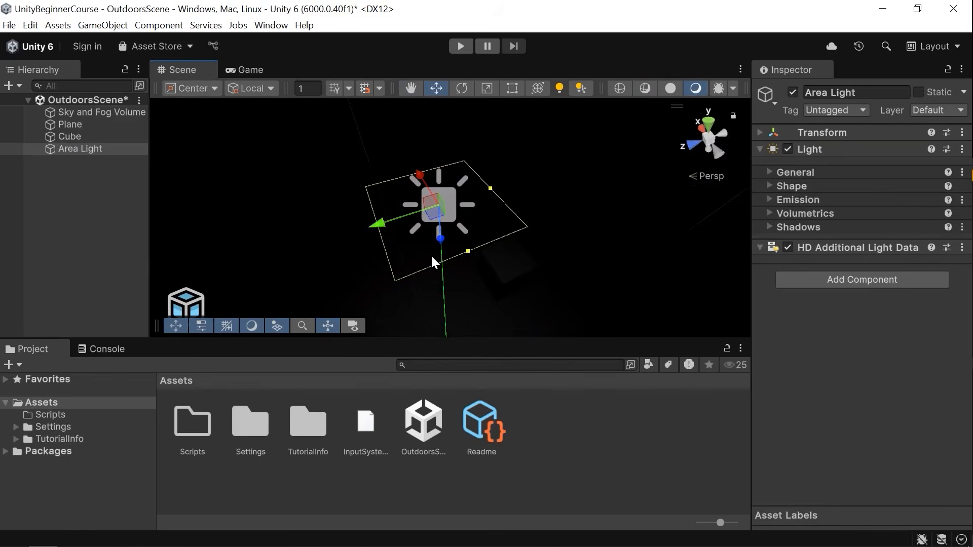
# Move the area light up so it hangs above the cube.
pyautogui.press('s')
pyautogui.moveTo(446, 248); pyautogui.dragTo(439, 248, button='right')
pyautogui.press('w')
pyautogui.press('w')
pyautogui.moveTo(488, 207); pyautogui.dragTo(498, 217, button='right')
pyautogui.press('s')
pyautogui.moveTo(490, 185); pyautogui.dragTo(636, 156)
pyautogui.moveTo(591, 178); pyautogui.dragTo(687, 12, button='right')
pyautogui.press('w')
pyautogui.press('s')
pyautogui.moveTo(454, 216); pyautogui.dragTo(443, 234, button='right')
pyautogui.press('w')
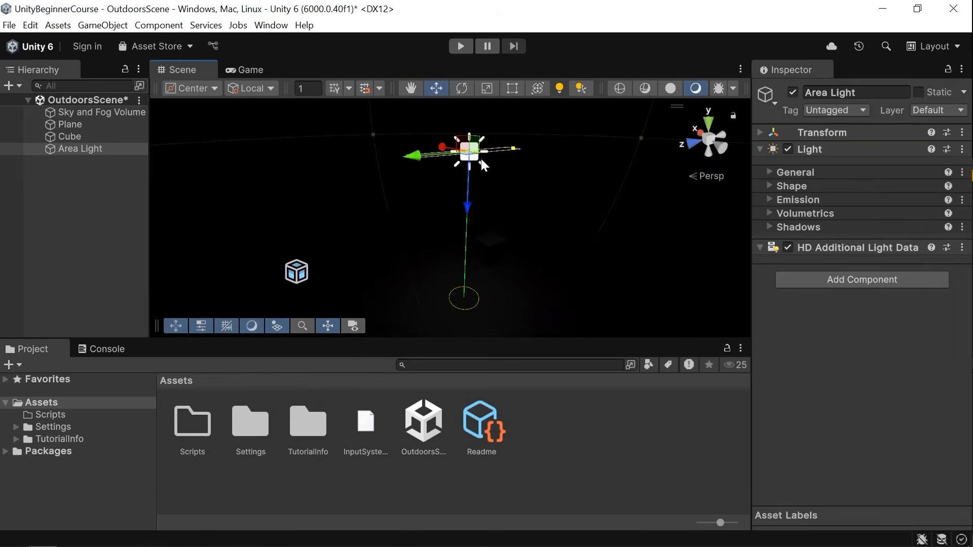
pyautogui.moveTo(464, 303); pyautogui.dragTo(449, 276, button='right')
# Try rotating the area light, then undo the rotation.
pyautogui.press('e')
pyautogui.moveTo(402, 131); pyautogui.dragTo(483, 318)
pyautogui.moveTo(525, 265); pyautogui.dragTo(422, 252, button='right')
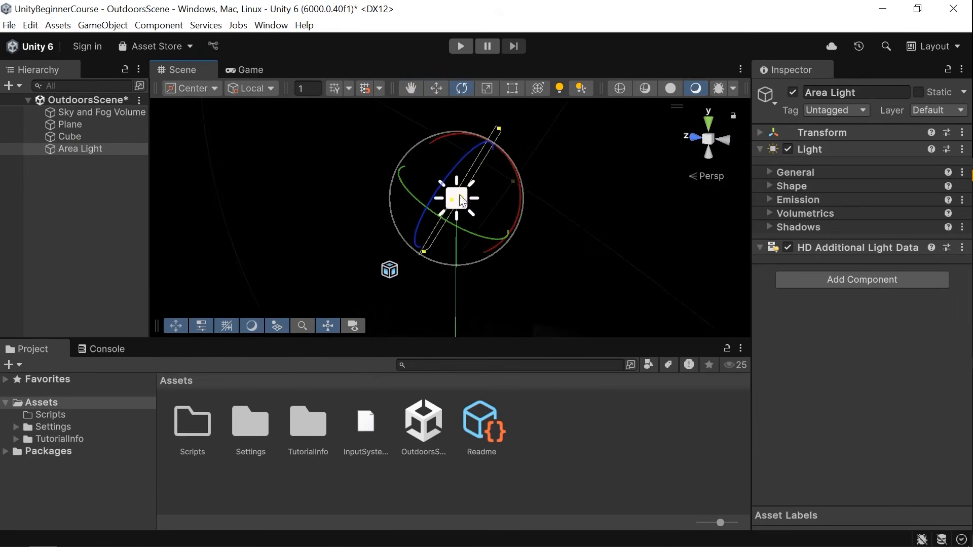
pyautogui.hotkey('ctrl', 'z')
pyautogui.moveTo(492, 214); pyautogui.dragTo(659, 238, button='right')
pyautogui.press('a')
pyautogui.press('w')
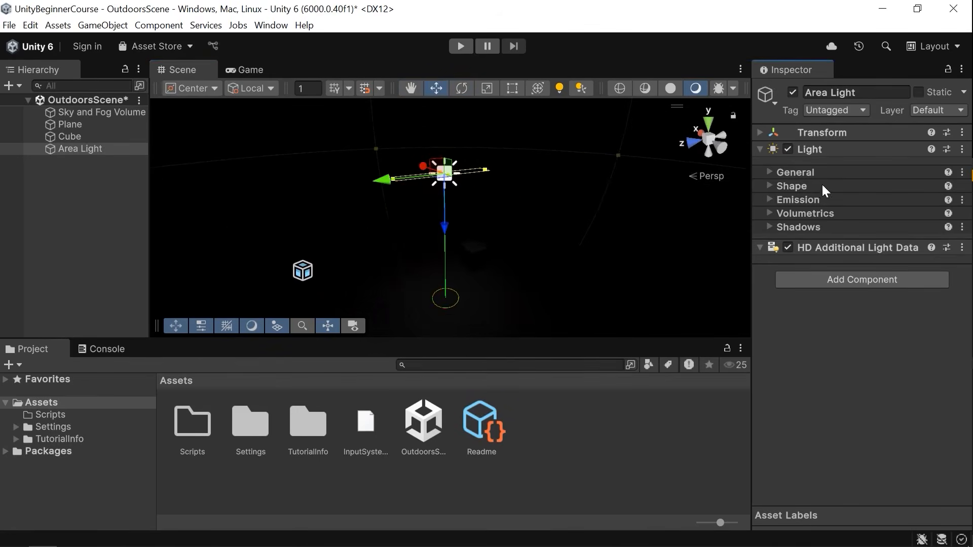
# Open the area light's Shape settings and try scrubbing its size, undoing the change.
pyautogui.click(820, 187)
pyautogui.click(893, 200)
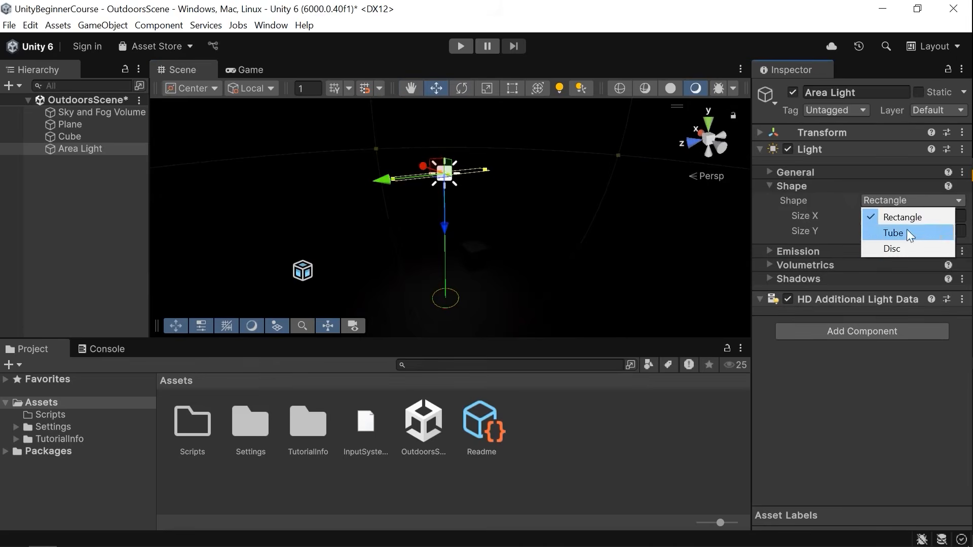
pyautogui.click(830, 213)
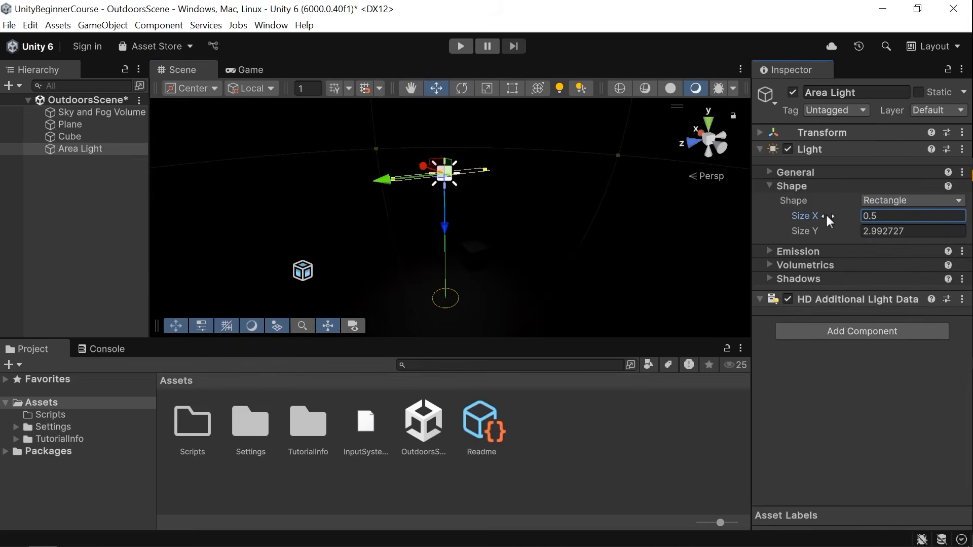
pyautogui.press('f')
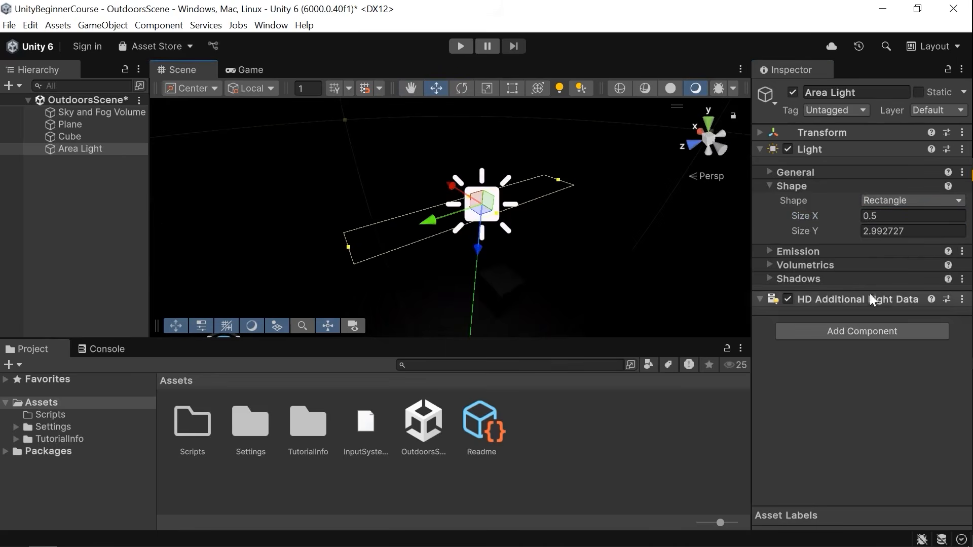
pyautogui.click(805, 218)
pyautogui.moveTo(817, 232); pyautogui.dragTo(870, 221)
pyautogui.hotkey('ctrl', 'z')
# Switch the area light's shape to Tube.
pyautogui.click(887, 202)
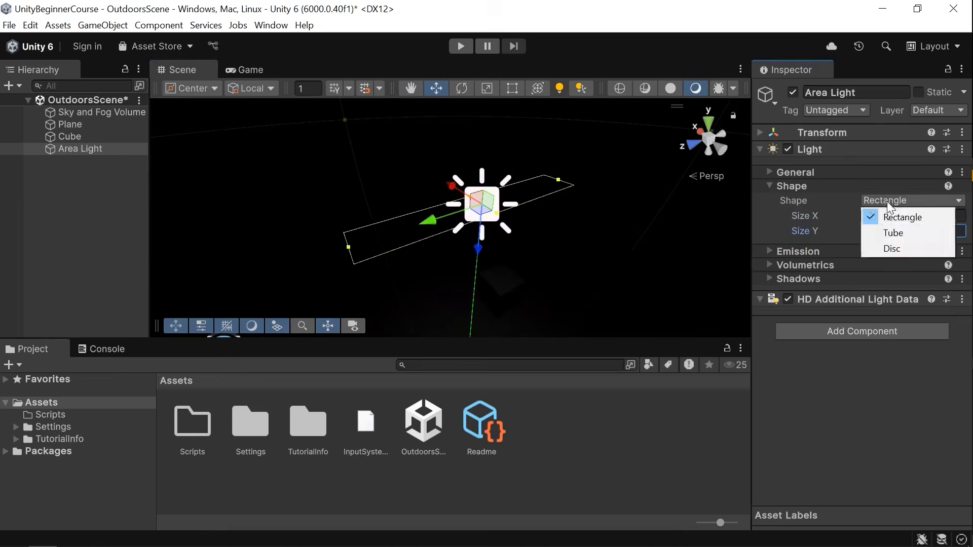
pyautogui.moveTo(560, 214); pyautogui.dragTo(545, 211, button='right')
pyautogui.click(910, 201)
pyautogui.click(892, 231)
pyautogui.moveTo(804, 213); pyautogui.dragTo(619, 220)
pyautogui.moveTo(619, 219); pyautogui.dragTo(736, 232, button='right')
pyautogui.click(908, 201)
pyautogui.click(895, 246)
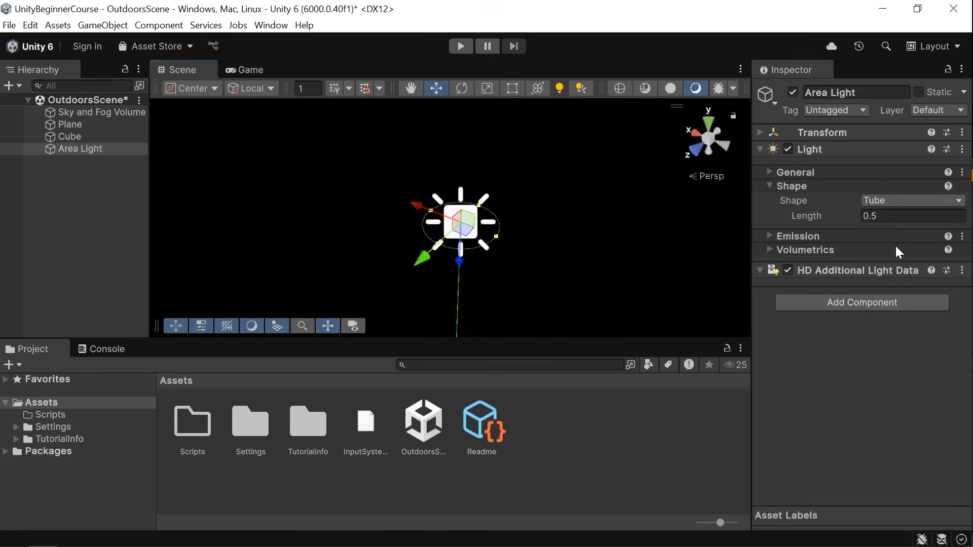
pyautogui.moveTo(618, 197); pyautogui.dragTo(616, 215, button='right')
# Set the area light's temperature to about 5162 K, intensity about 777.5 lumens and range about 14.62.
pyautogui.click(806, 186)
pyautogui.click(816, 201)
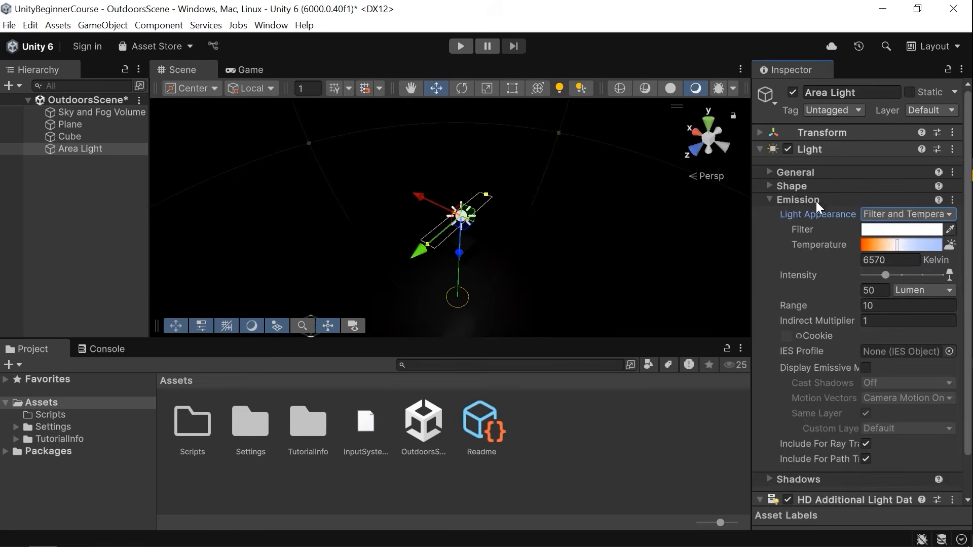
pyautogui.moveTo(898, 242); pyautogui.dragTo(890, 242)
pyautogui.moveTo(886, 277); pyautogui.dragTo(922, 282)
pyautogui.moveTo(815, 307); pyautogui.dragTo(845, 307)
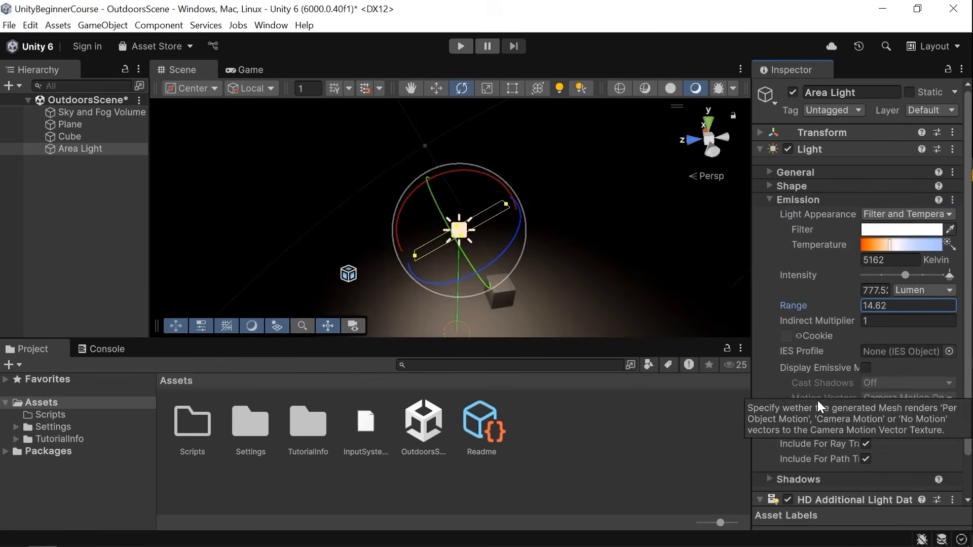
# Open the area light's Shadows settings and toggle the baked shadows Enable option on and off.
pyautogui.moveTo(839, 245)
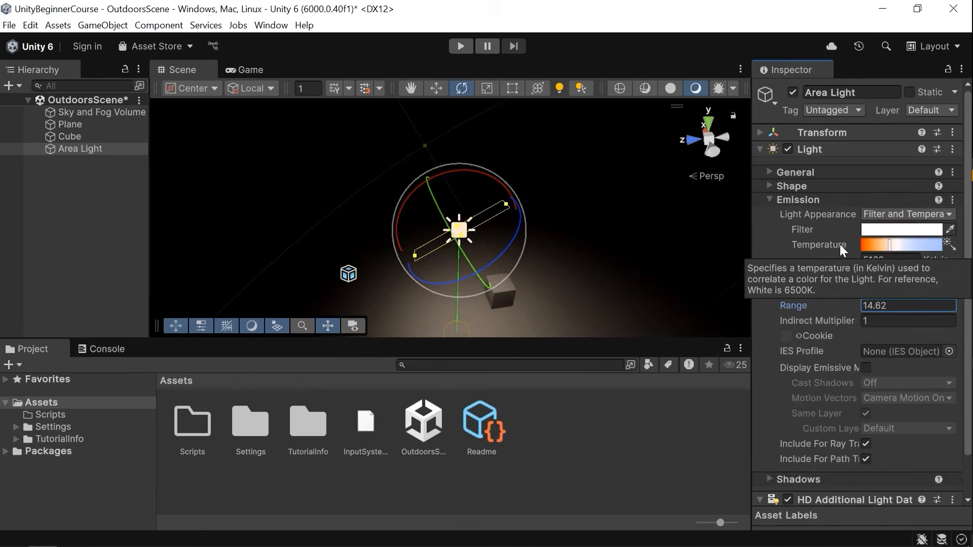
pyautogui.scroll(-2, 839, 345)
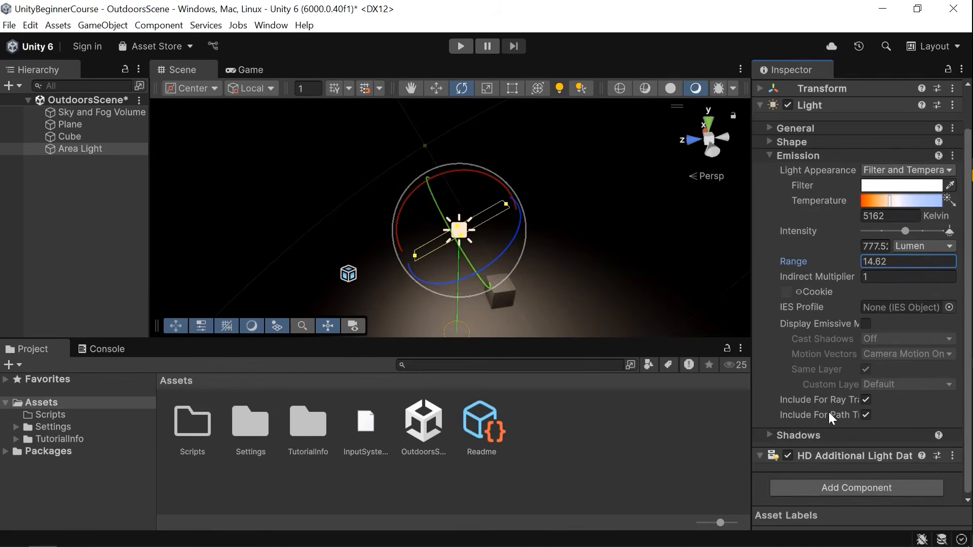
pyautogui.click(811, 437)
pyautogui.click(869, 410)
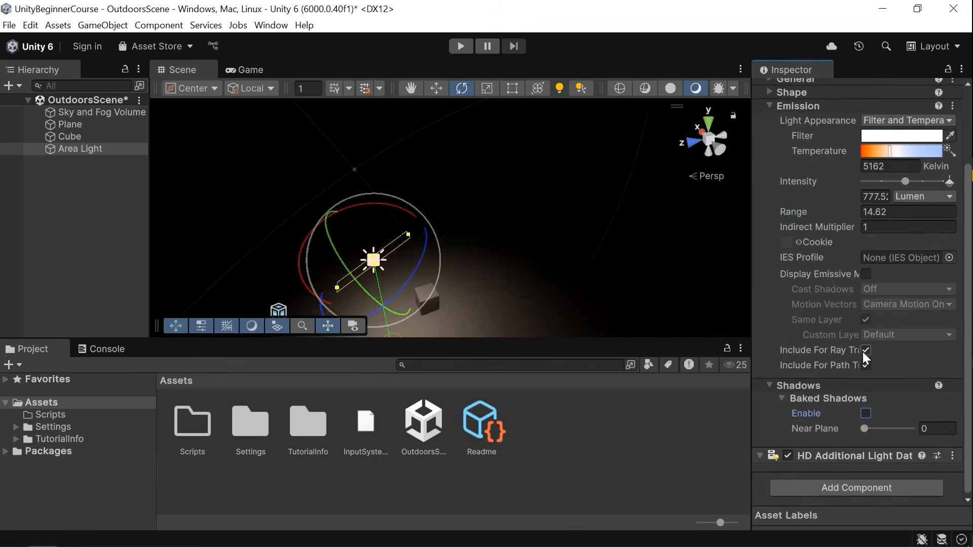
pyautogui.moveTo(636, 190); pyautogui.dragTo(588, 224, button='right')
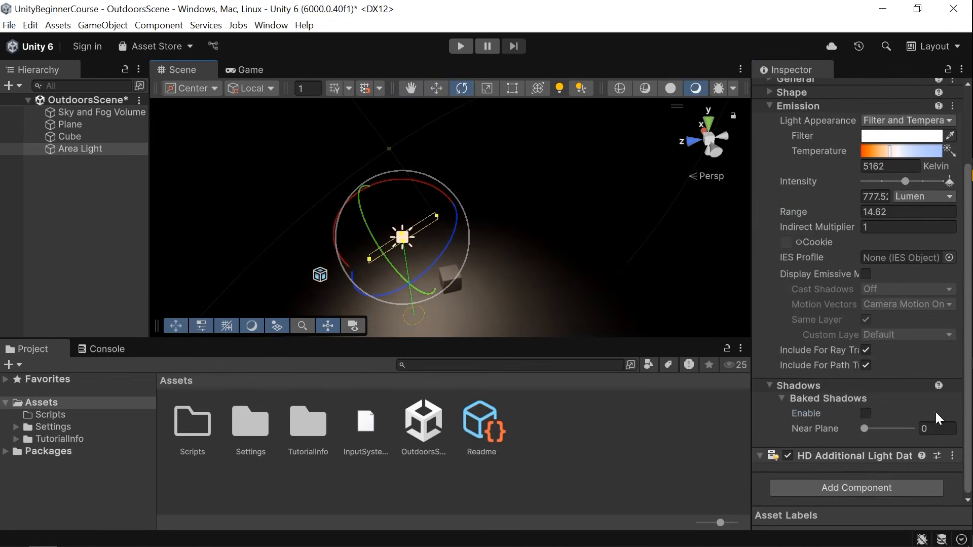
pyautogui.click(866, 414)
pyautogui.click(867, 413)
pyautogui.click(866, 413)
pyautogui.click(867, 413)
pyautogui.scroll(5, 861, 213)
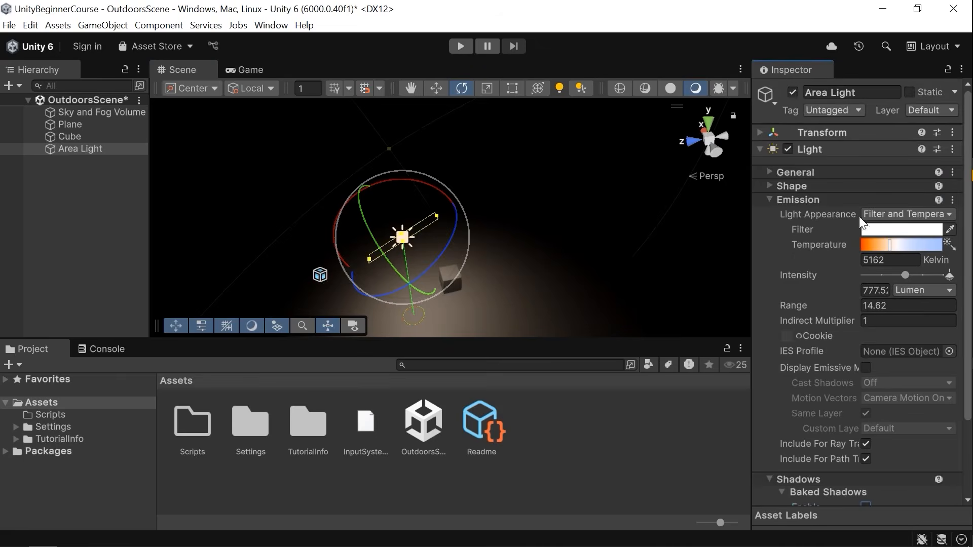
# Delete the area light and add a new directional light.
pyautogui.keyDown('alt'); pyautogui.moveTo(440, 242); pyautogui.dragTo(533, 266); pyautogui.keyUp('alt')
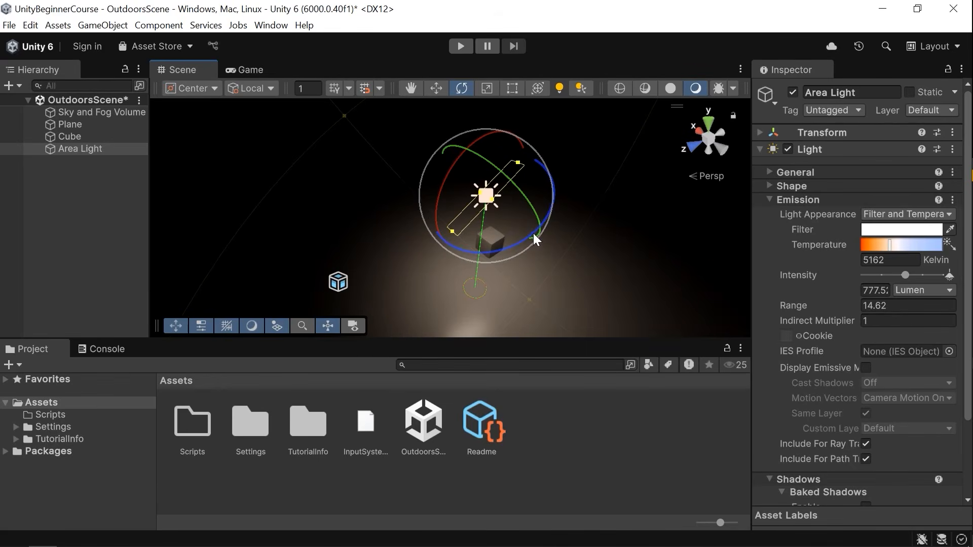
pyautogui.press('Delete')
pyautogui.click(102, 25)
pyautogui.moveTo(130, 138)
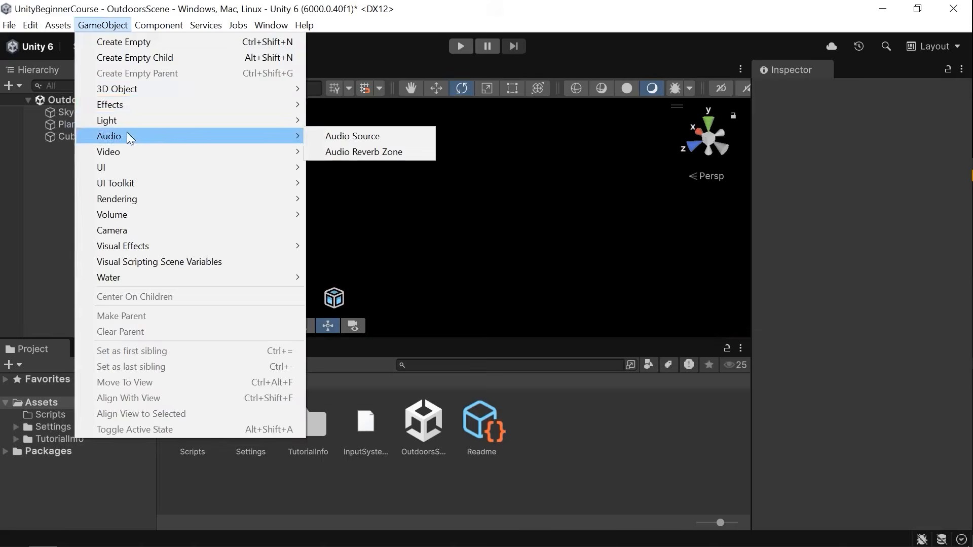
pyautogui.moveTo(163, 122)
pyautogui.click(361, 122)
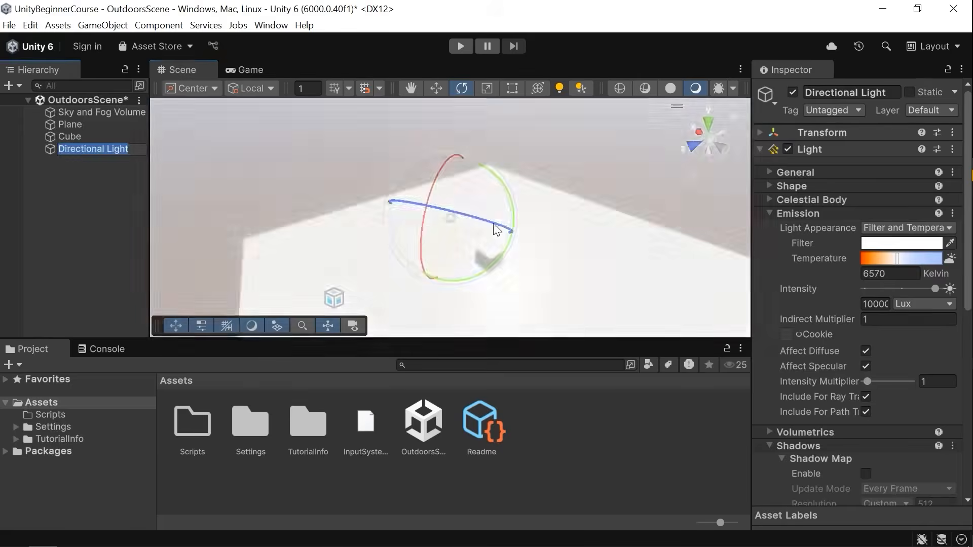
# Enable the directional light's shadow map.
pyautogui.scroll(-5, 852, 388)
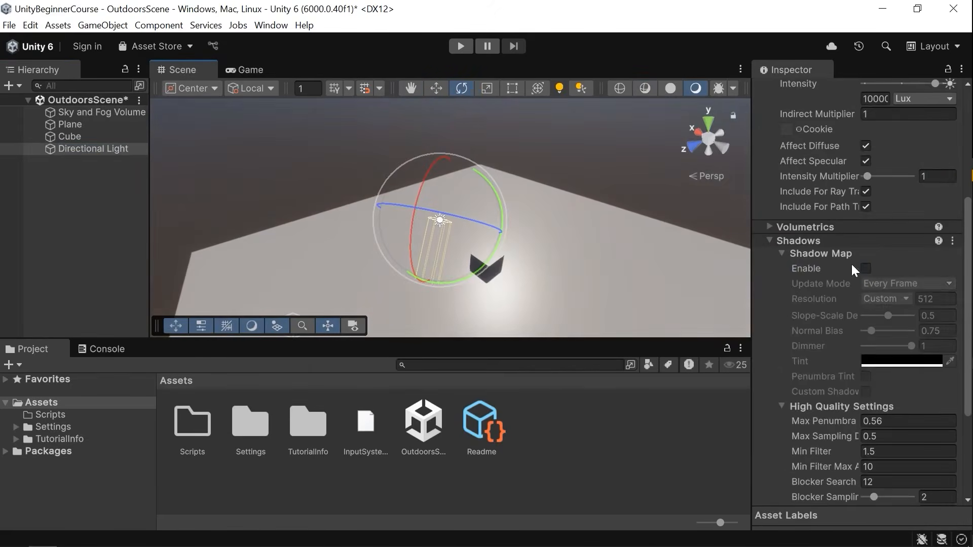
pyautogui.click(866, 263)
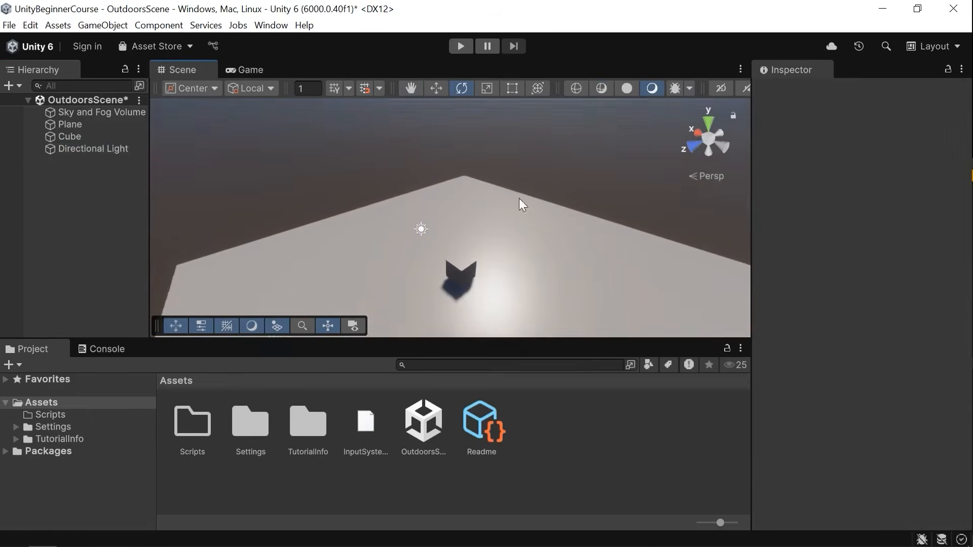
pyautogui.moveTo(520, 200); pyautogui.dragTo(517, 205, button='right')
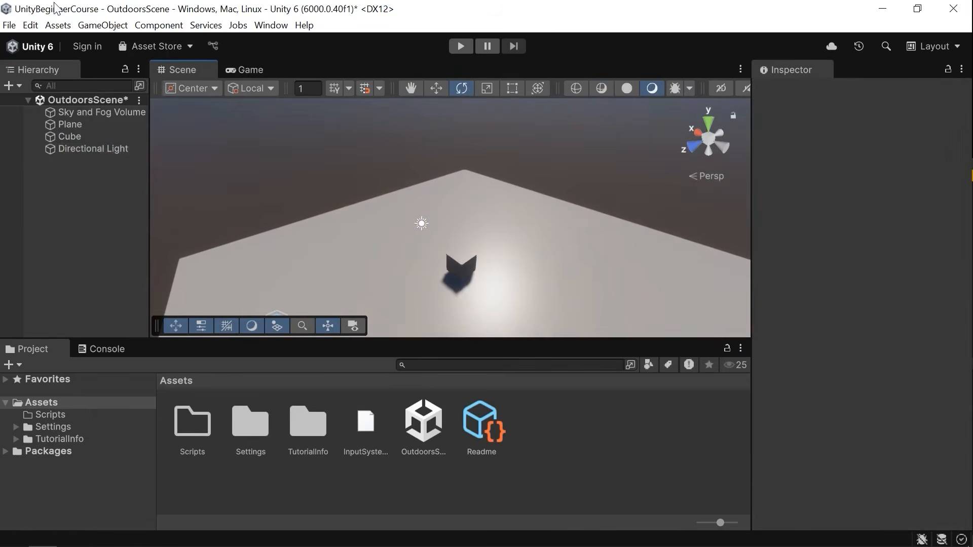
# Add a camera to the scene.
pyautogui.click(98, 27)
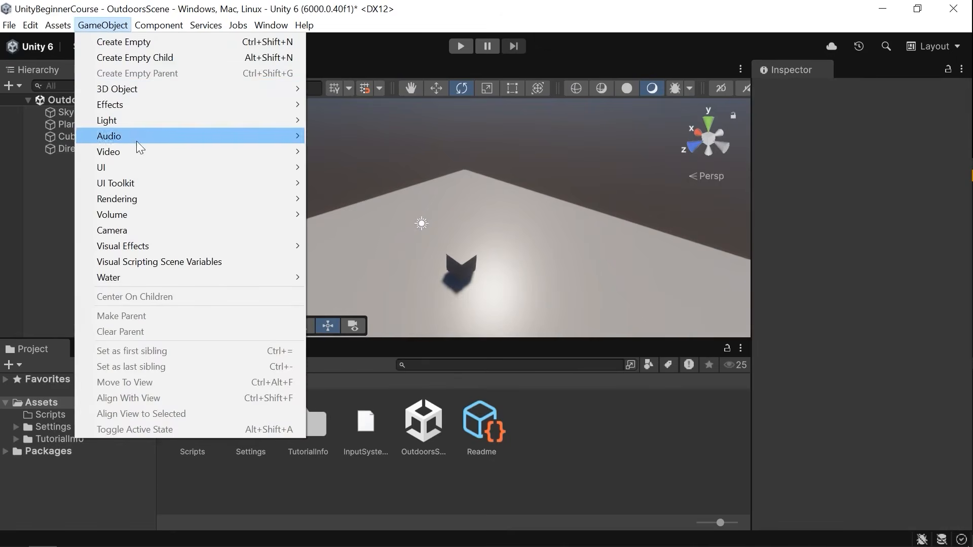
pyautogui.moveTo(147, 138)
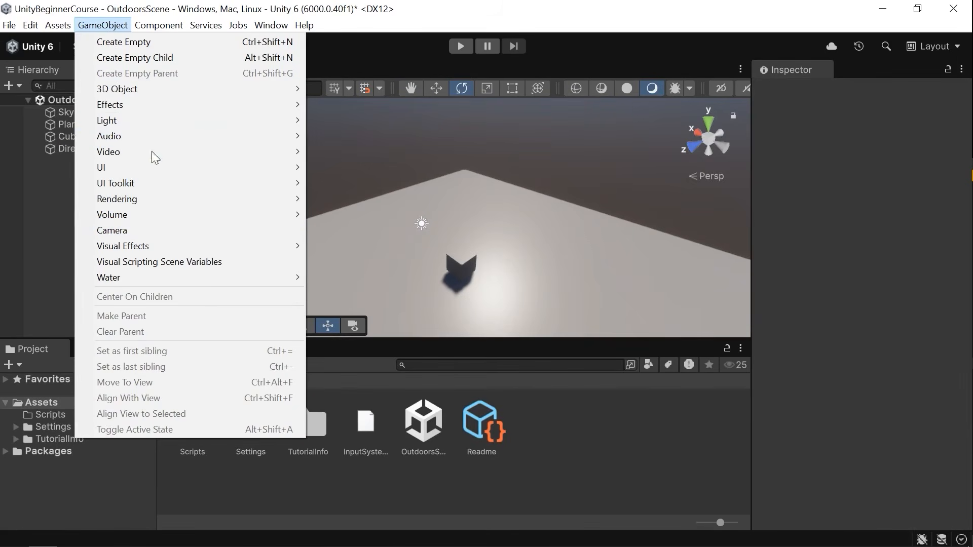
pyautogui.click(154, 231)
pyautogui.keyDown('alt'); pyautogui.moveTo(428, 172); pyautogui.dragTo(748, 224); pyautogui.keyUp('alt')
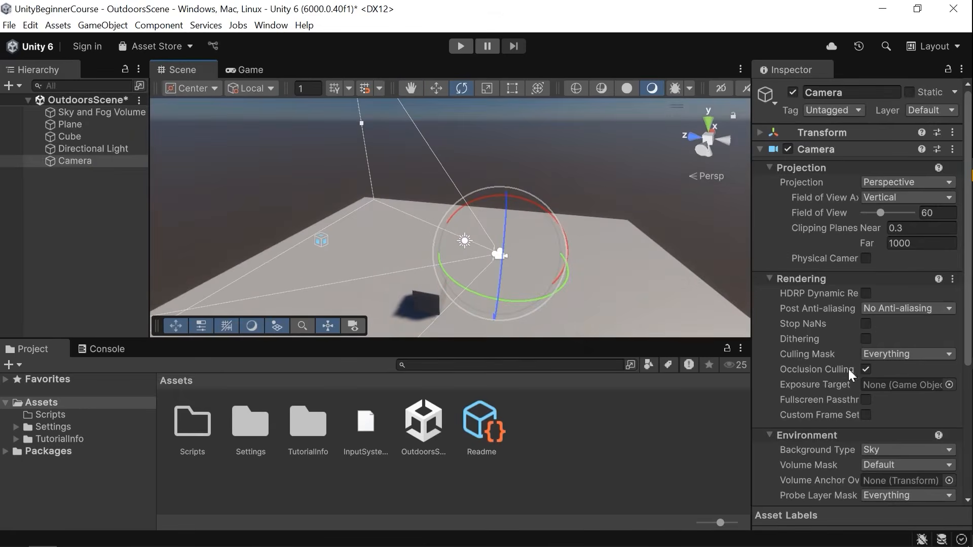
# Review the camera's settings and preview what it renders in the Game view.
pyautogui.scroll(-5, 896, 260)
pyautogui.scroll(5, 895, 268)
pyautogui.scroll(-5, 852, 224)
pyautogui.scroll(5, 856, 243)
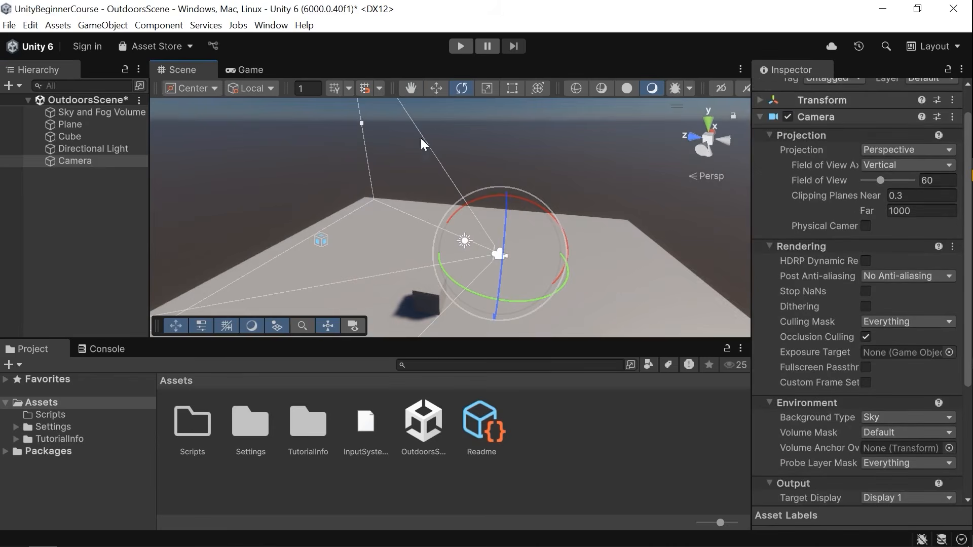
pyautogui.keyDown('alt'); pyautogui.moveTo(512, 174); pyautogui.dragTo(405, 173); pyautogui.keyUp('alt')
pyautogui.click(247, 72)
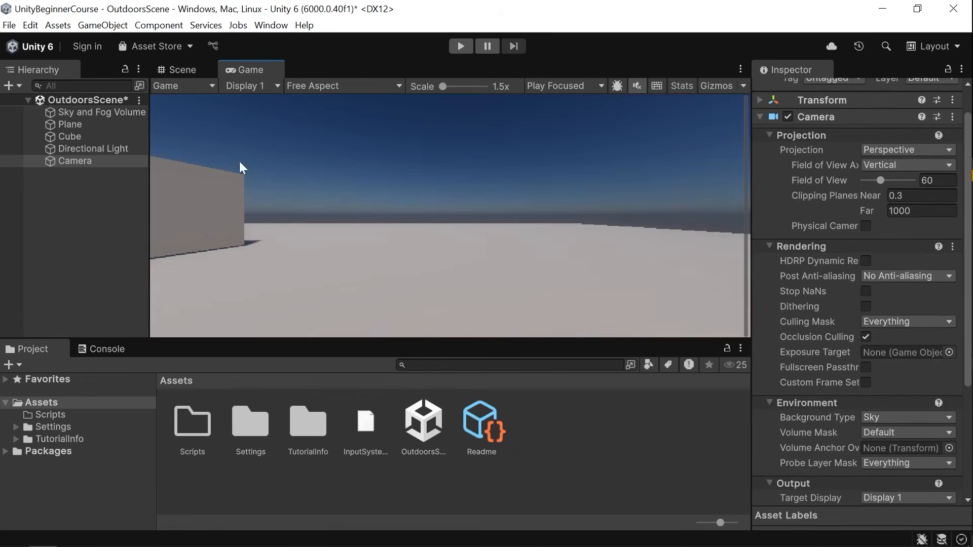
pyautogui.click(175, 70)
pyautogui.press('Delete')
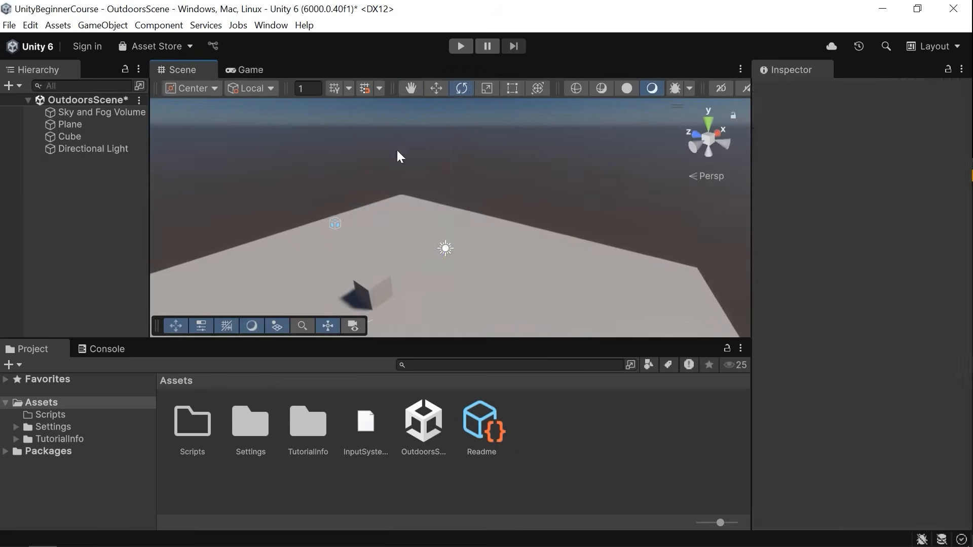
pyautogui.click(247, 70)
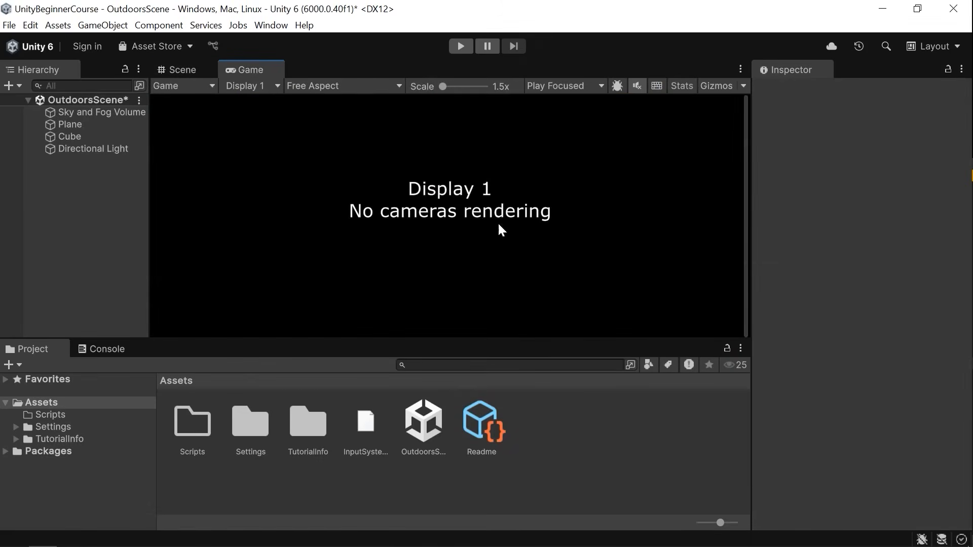
pyautogui.click(180, 70)
pyautogui.hotkey('ctrl', 'z')
# Raise the camera above the plane and check its output in the Game view.
pyautogui.press('w')
pyautogui.moveTo(469, 222); pyautogui.dragTo(449, 90)
pyautogui.moveTo(449, 157); pyautogui.dragTo(440, 153, button='right')
pyautogui.press('e')
pyautogui.moveTo(497, 151)
pyautogui.mouseDown()
pyautogui.moveTo(497, 199)
pyautogui.moveTo(489, 157)
pyautogui.mouseUp()
pyautogui.hotkey('ctrl', 'z')
pyautogui.click(236, 71)
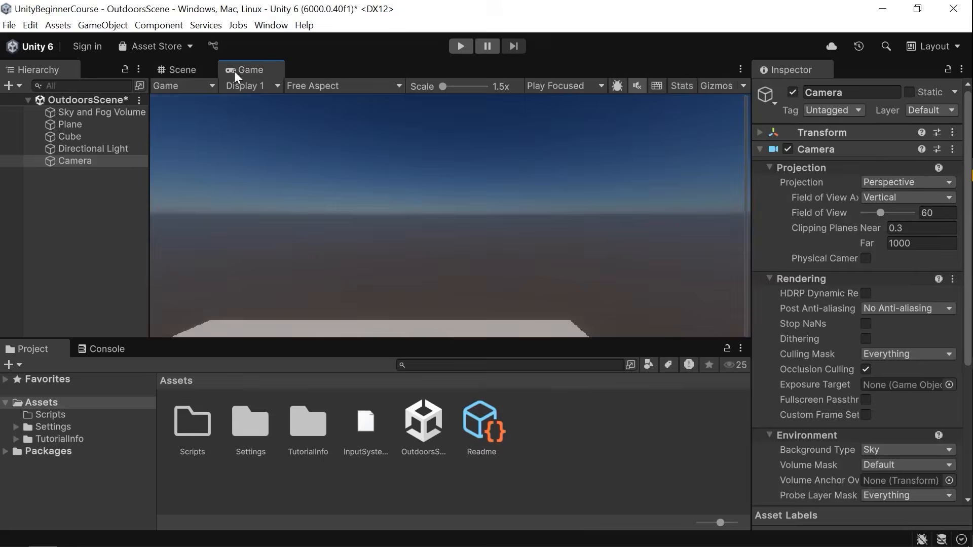
pyautogui.click(181, 70)
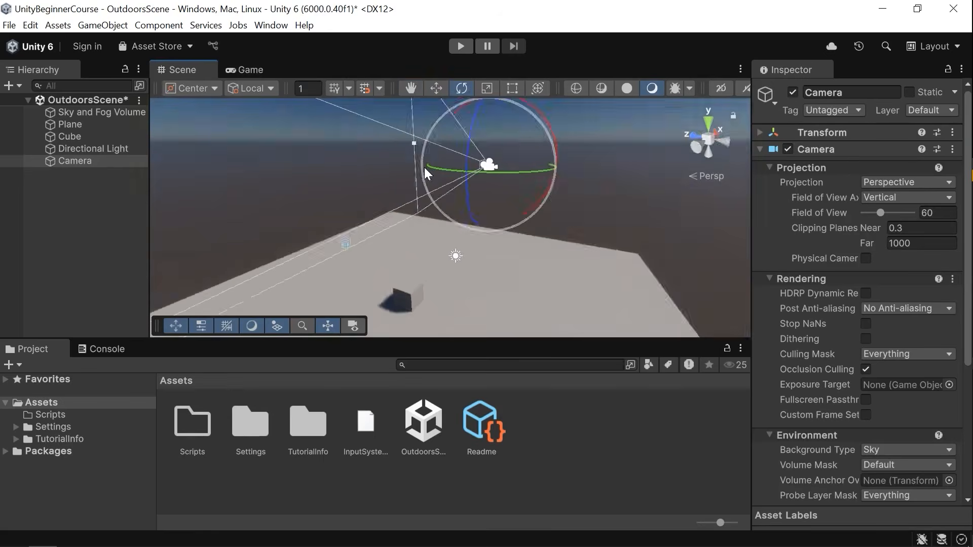
# Align the camera with the current Scene view and preview its output in the Game view.
pyautogui.moveTo(425, 160); pyautogui.dragTo(411, 157, button='right')
pyautogui.moveTo(474, 185); pyautogui.dragTo(521, 257, button='right')
pyautogui.moveTo(208, 278); pyautogui.dragTo(512, 239, button='right')
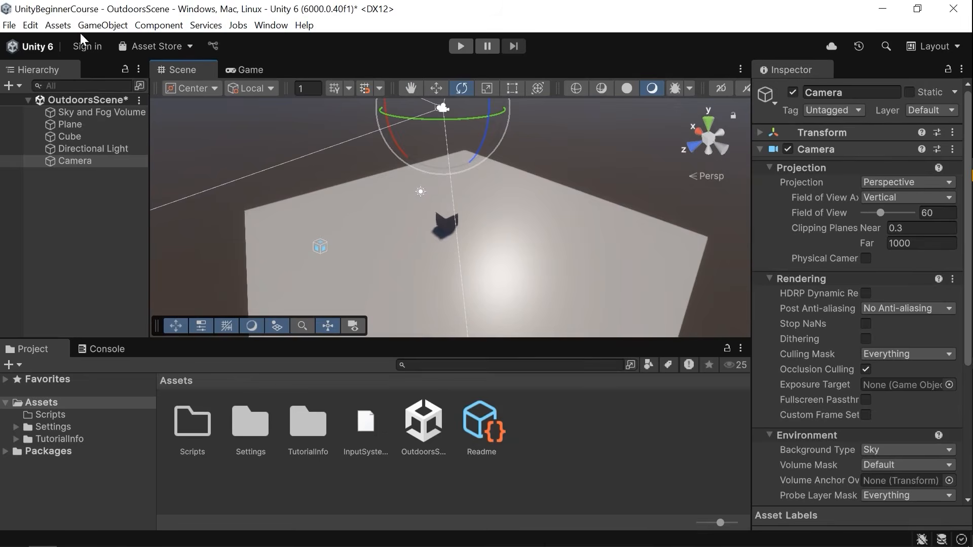
pyautogui.click(103, 25)
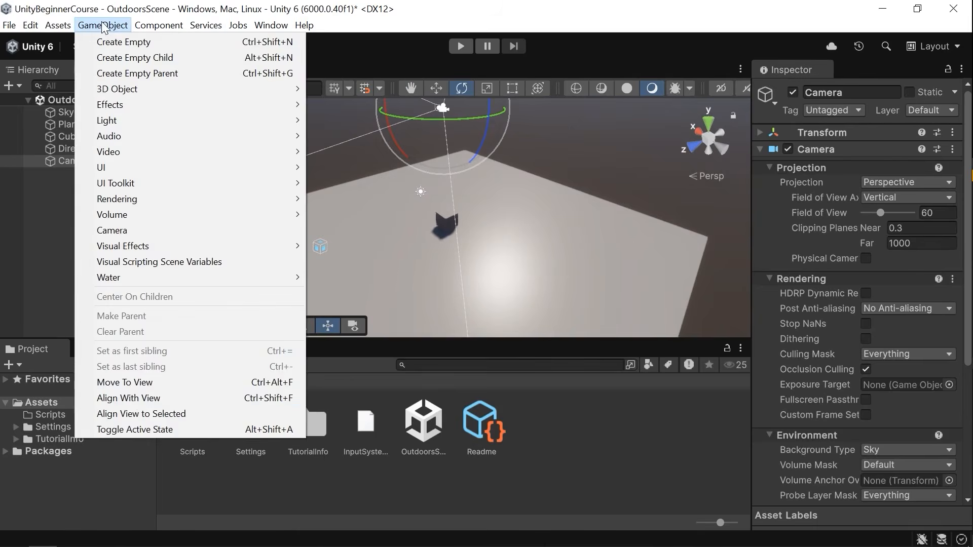
pyautogui.click(135, 397)
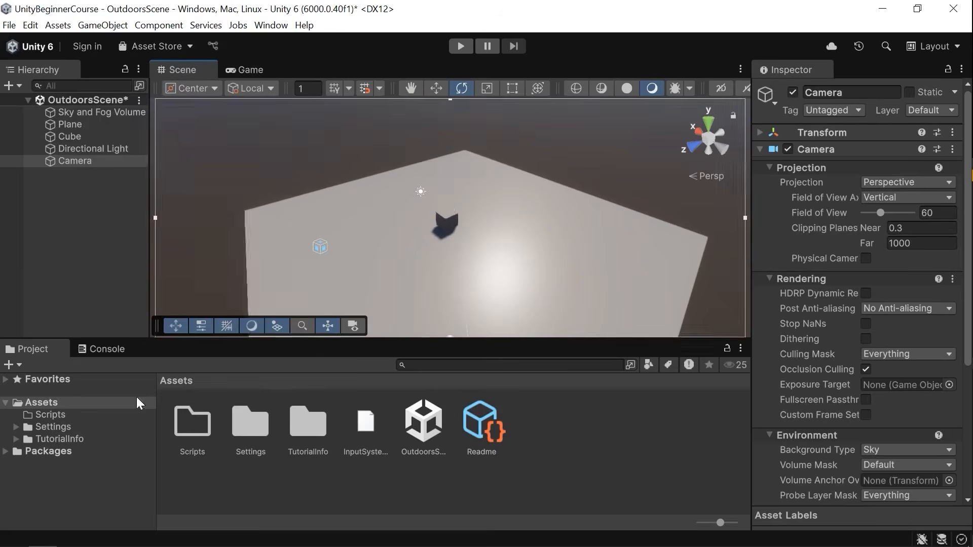
pyautogui.keyDown('alt'); pyautogui.moveTo(532, 208); pyautogui.dragTo(372, 163); pyautogui.keyUp('alt')
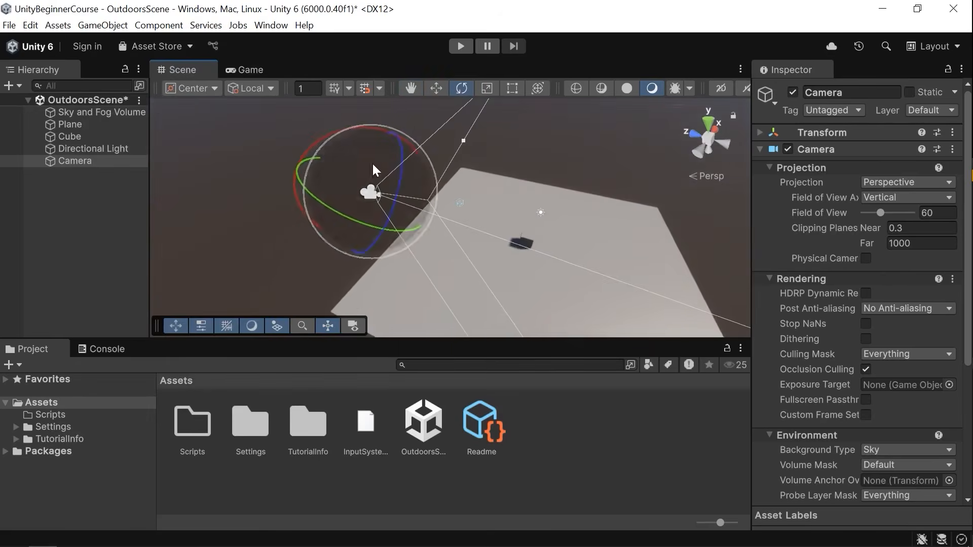
pyautogui.click(244, 66)
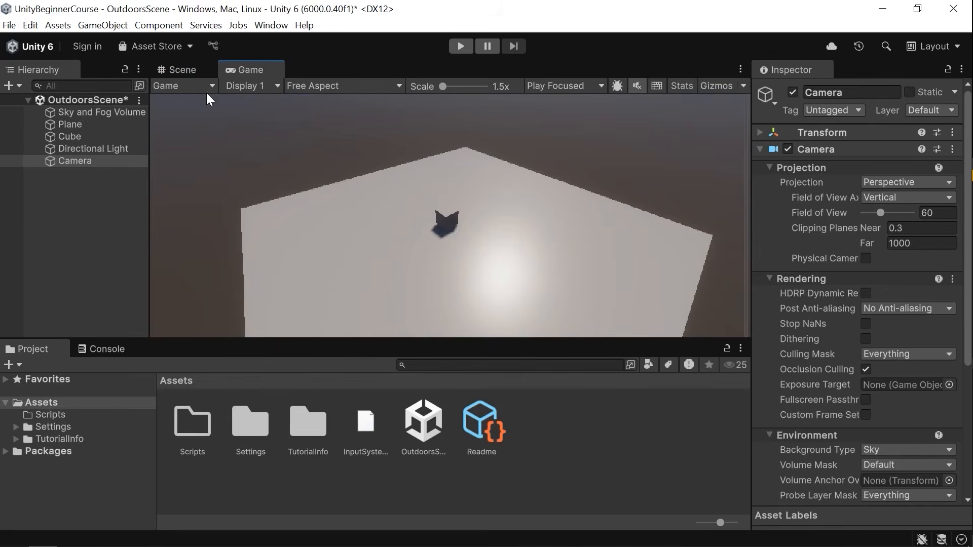
# Return to the Scene view, review the camera settings, and delete the camera from the scene.
pyautogui.hotkey('ctrl', '1')
pyautogui.scroll(-5, 895, 262)
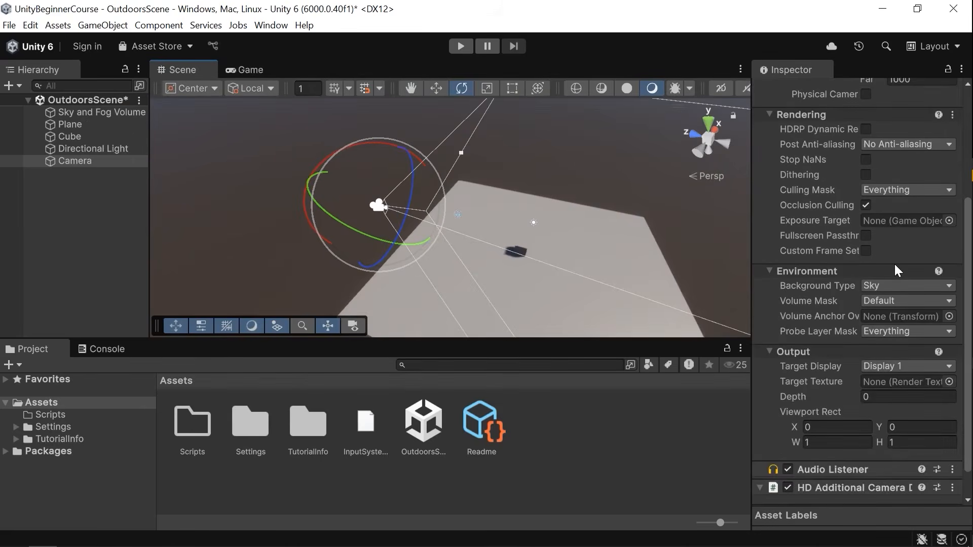
pyautogui.scroll(5, 895, 262)
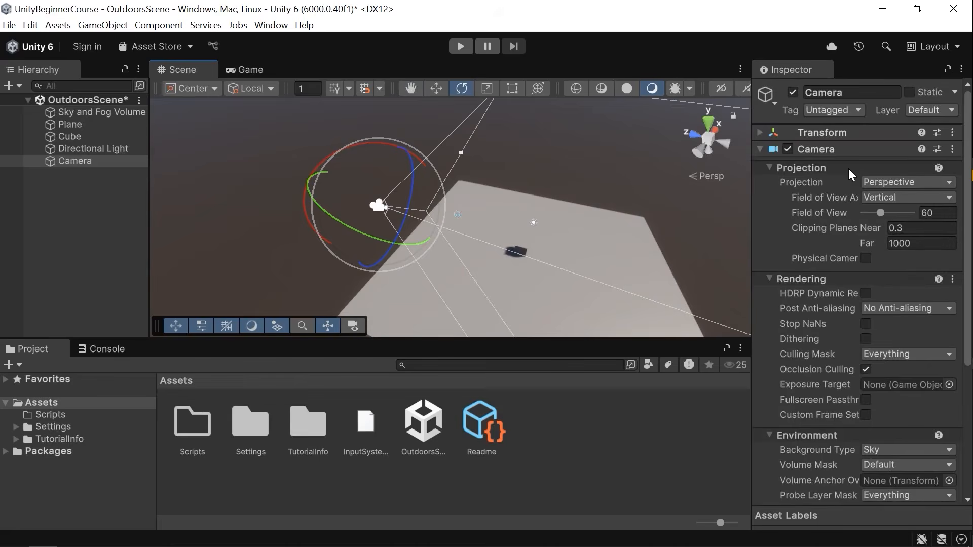
pyautogui.press('Delete')
# Add an Audio Source object to the scene and switch to the move tool.
pyautogui.click(102, 25)
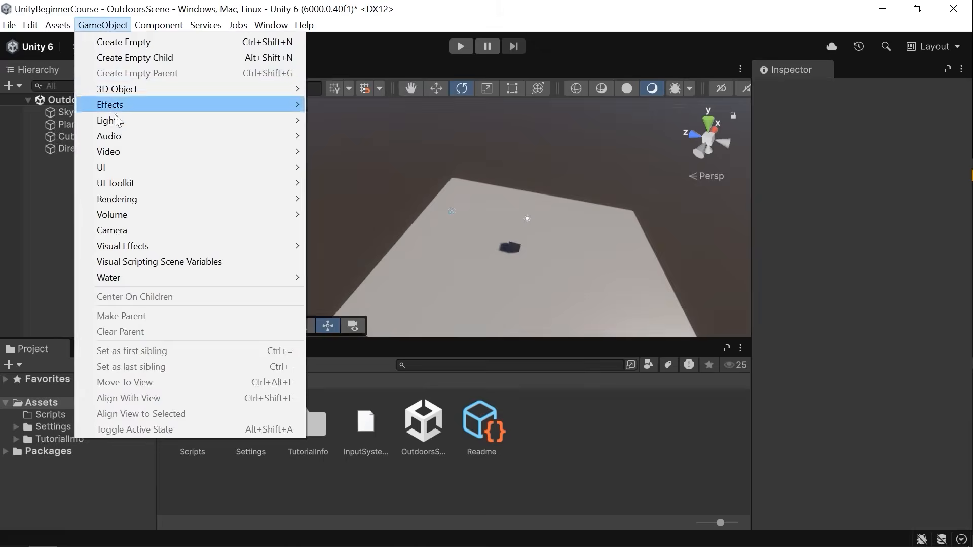
pyautogui.moveTo(115, 121)
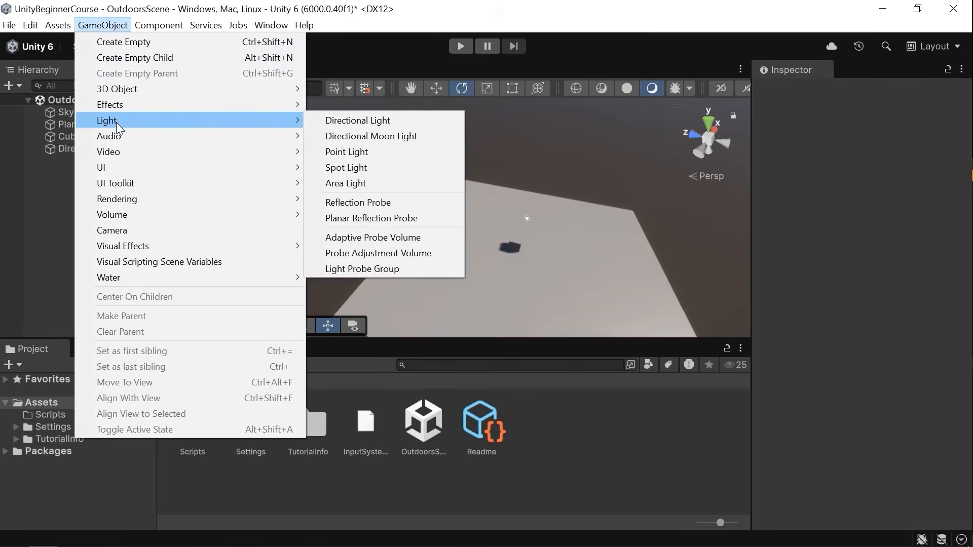
pyautogui.moveTo(279, 148)
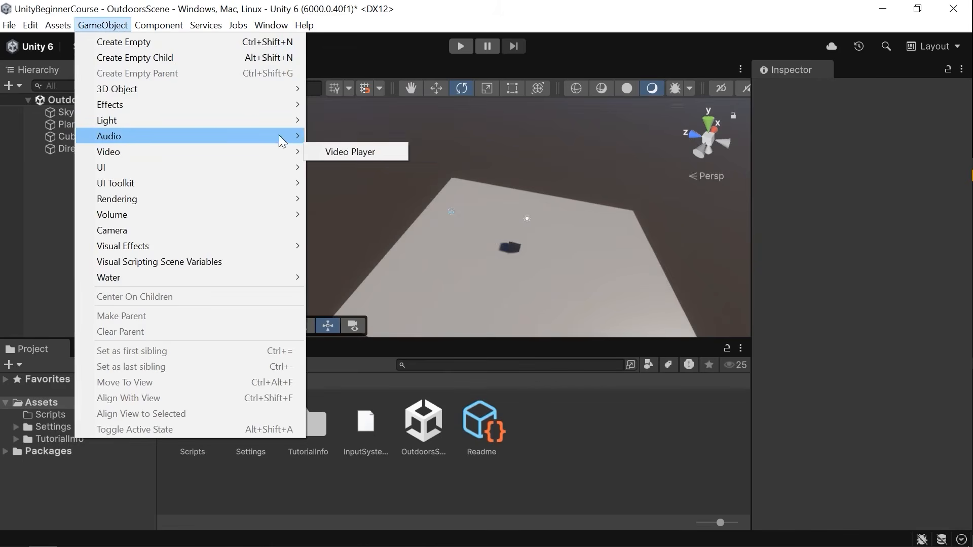
pyautogui.click(421, 136)
pyautogui.moveTo(575, 226)
pyautogui.mouseDown(button='right')
pyautogui.moveTo(590, 221)
pyautogui.moveTo(577, 223)
pyautogui.mouseUp(button='right')
pyautogui.press('w')
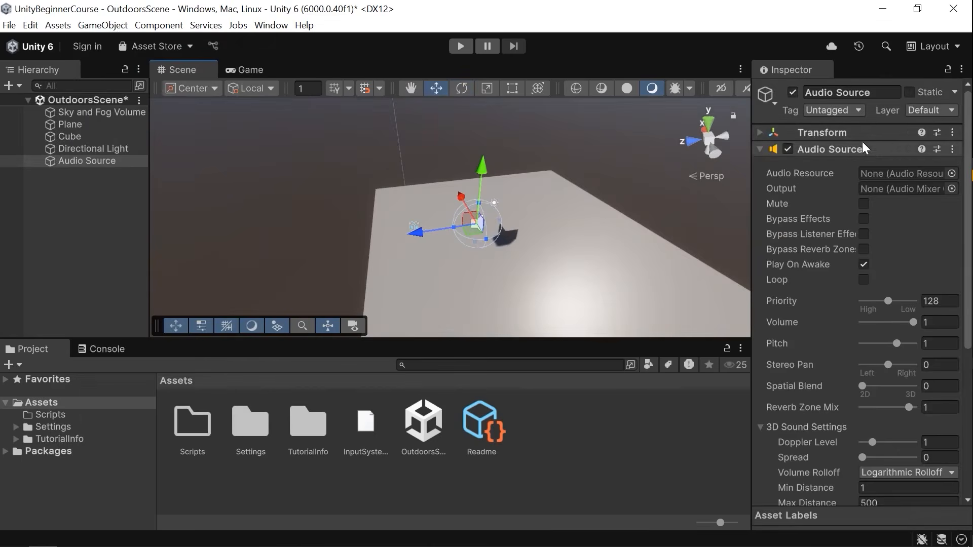
# Review the Audio Source component's settings in the Inspector.
pyautogui.scroll(-5, 858, 362)
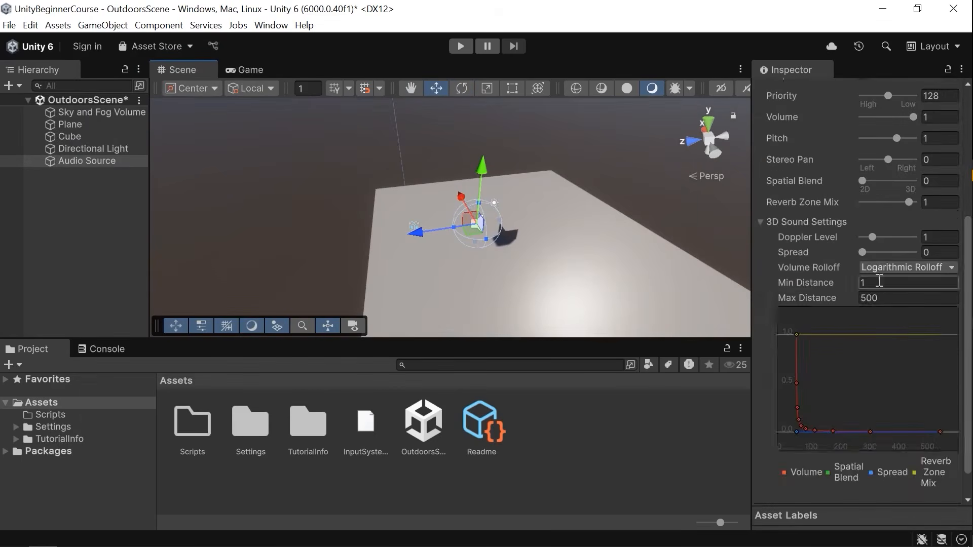
pyautogui.scroll(5, 876, 288)
pyautogui.scroll(-1, 901, 194)
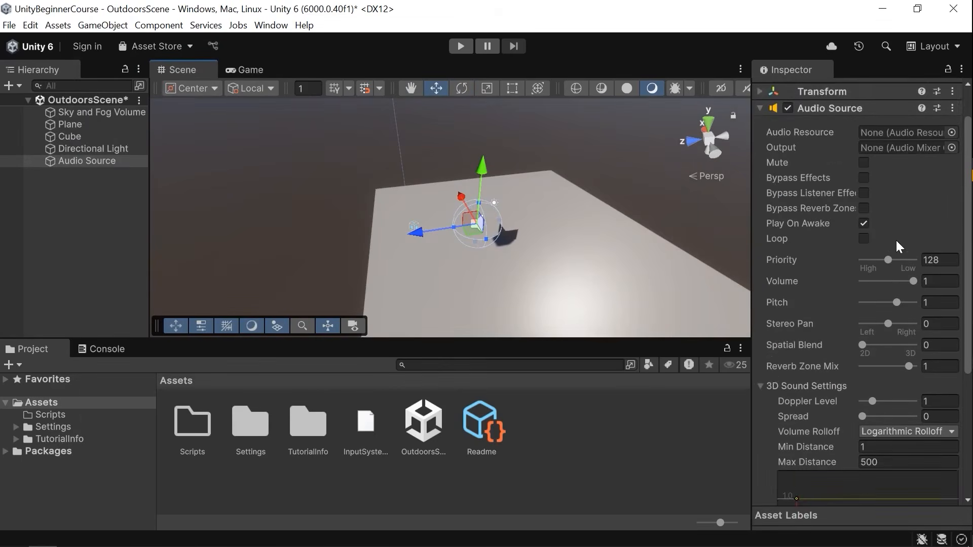
pyautogui.scroll(1, 898, 242)
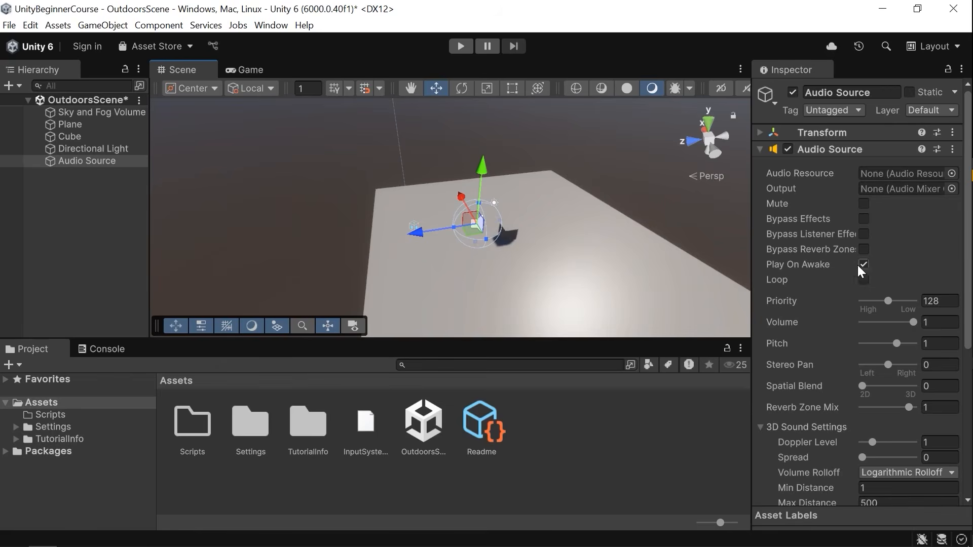
pyautogui.scroll(-6, 868, 348)
pyautogui.scroll(4, 880, 401)
pyautogui.scroll(2, 886, 368)
pyautogui.moveTo(558, 229); pyautogui.dragTo(574, 229, button='right')
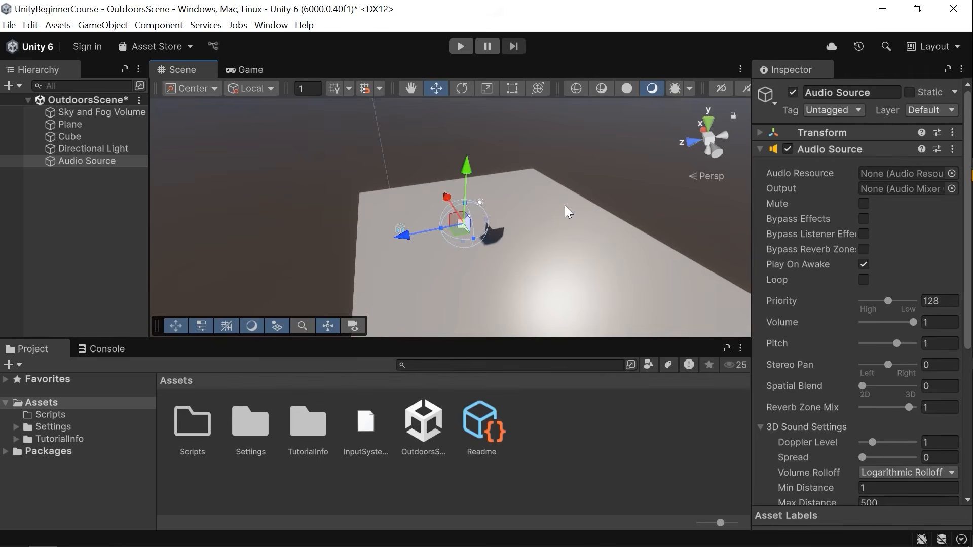
# Remove the Audio Source component from the Audio Source object.
pyautogui.rightClick(823, 150)
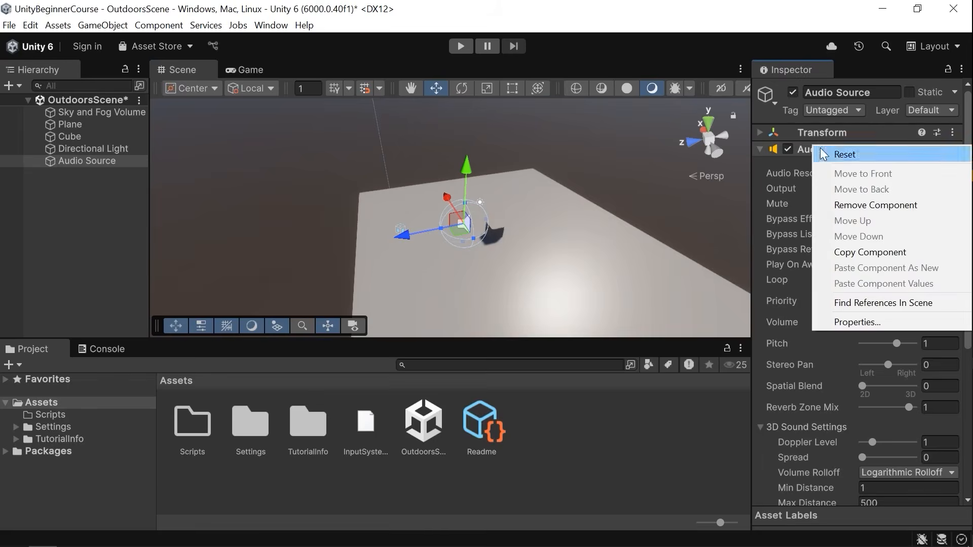
pyautogui.click(863, 204)
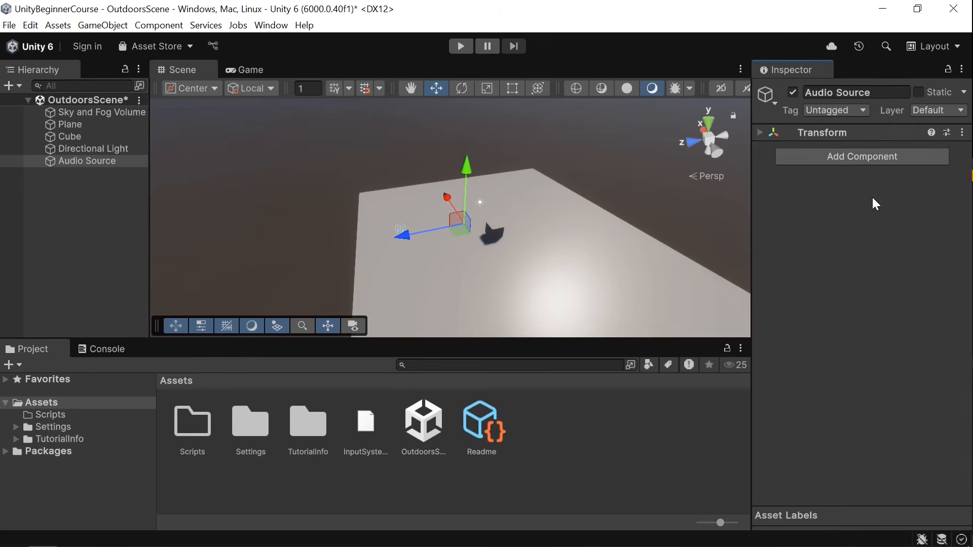
pyautogui.click(873, 158)
pyautogui.click(761, 252)
pyautogui.click(827, 158)
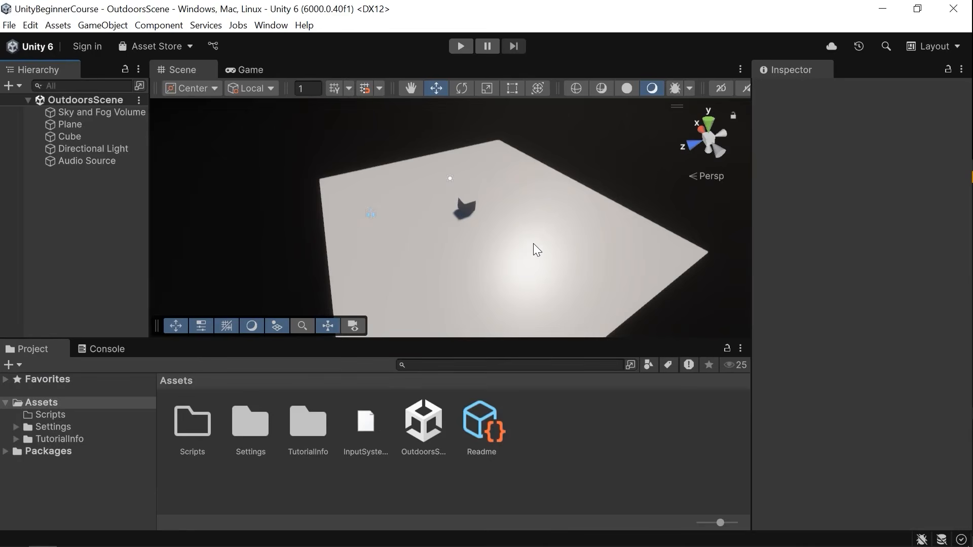
# Select the directional light and orbit around the scene to examine the cube's shadow.
pyautogui.moveTo(532, 242)
pyautogui.mouseDown(button='right')
pyautogui.moveTo(517, 226)
pyautogui.moveTo(523, 209)
pyautogui.moveTo(504, 237)
pyautogui.moveTo(404, 218)
pyautogui.moveTo(549, 239)
pyautogui.mouseUp(button='right')
pyautogui.moveTo(443, 240); pyautogui.dragTo(504, 241, button='right')
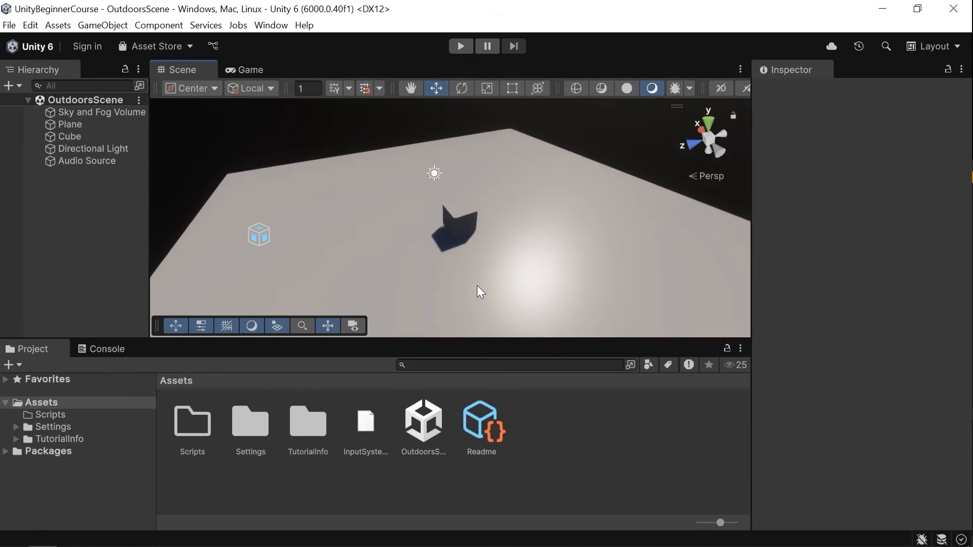
pyautogui.click(474, 229)
pyautogui.click(435, 175)
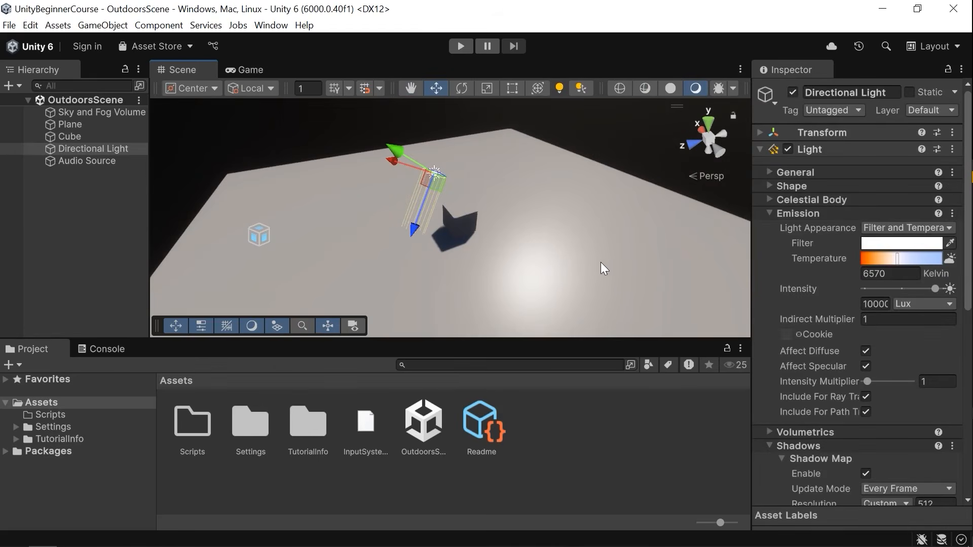
pyautogui.keyDown('alt'); pyautogui.moveTo(507, 219); pyautogui.dragTo(467, 184); pyautogui.keyUp('alt')
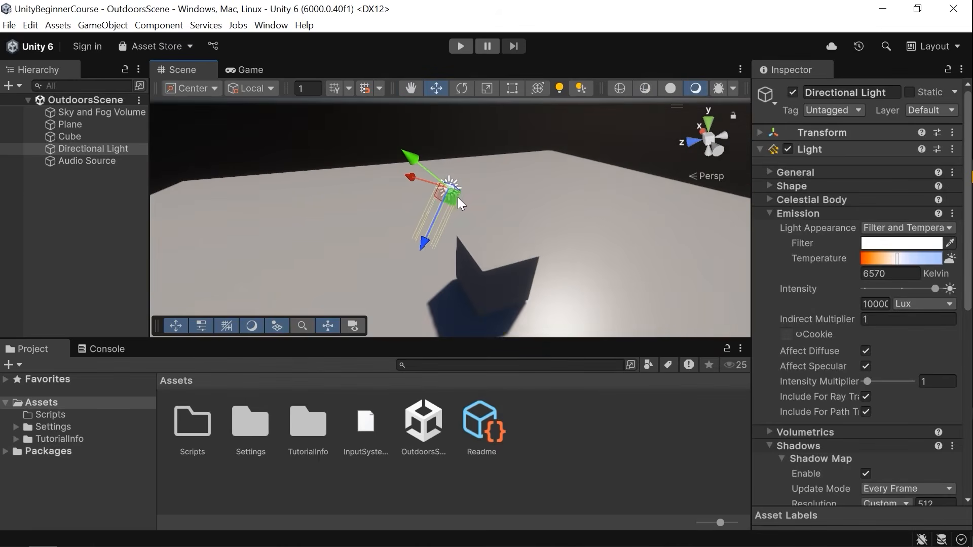
pyautogui.scroll(-5, 456, 194)
pyautogui.keyDown('alt'); pyautogui.moveTo(495, 263); pyautogui.dragTo(549, 269); pyautogui.keyUp('alt')
# Select the cube and plane in turn, then reselect the directional light and expand its Transform.
pyautogui.click(466, 251)
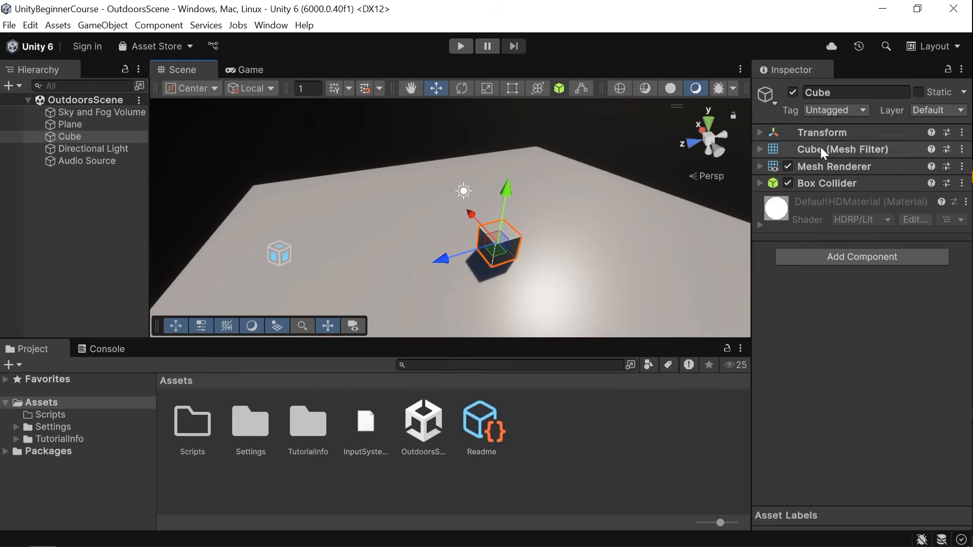
pyautogui.click(558, 246)
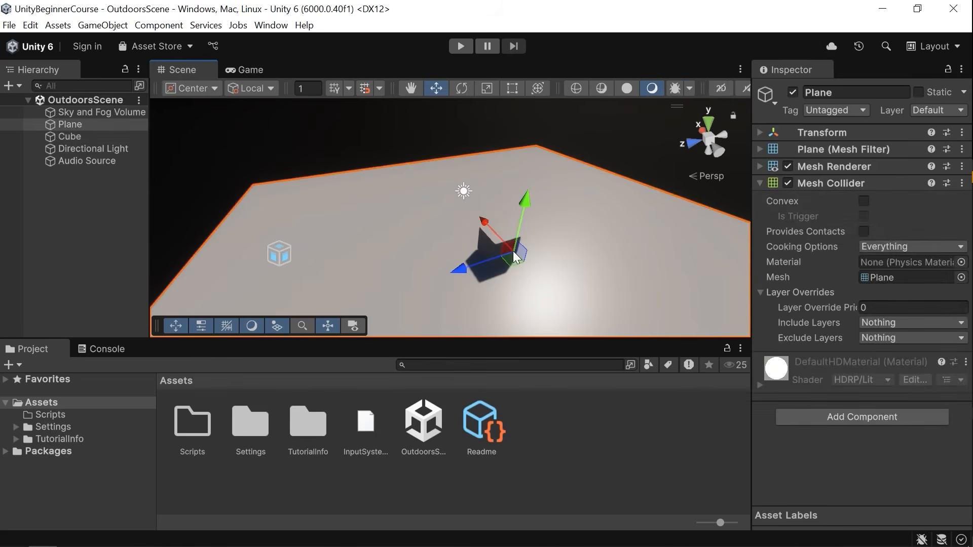
pyautogui.click(491, 244)
pyautogui.click(464, 191)
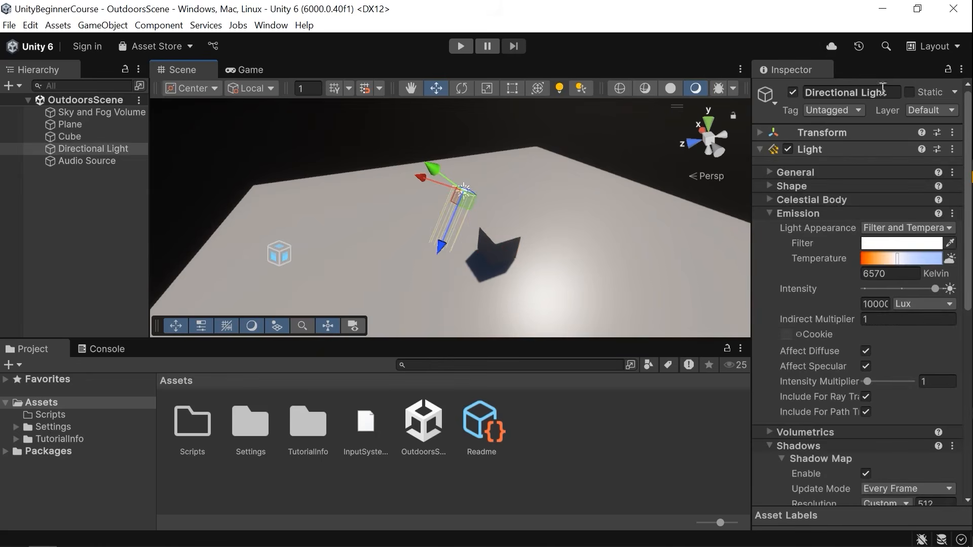
pyautogui.click(831, 148)
pyautogui.click(835, 134)
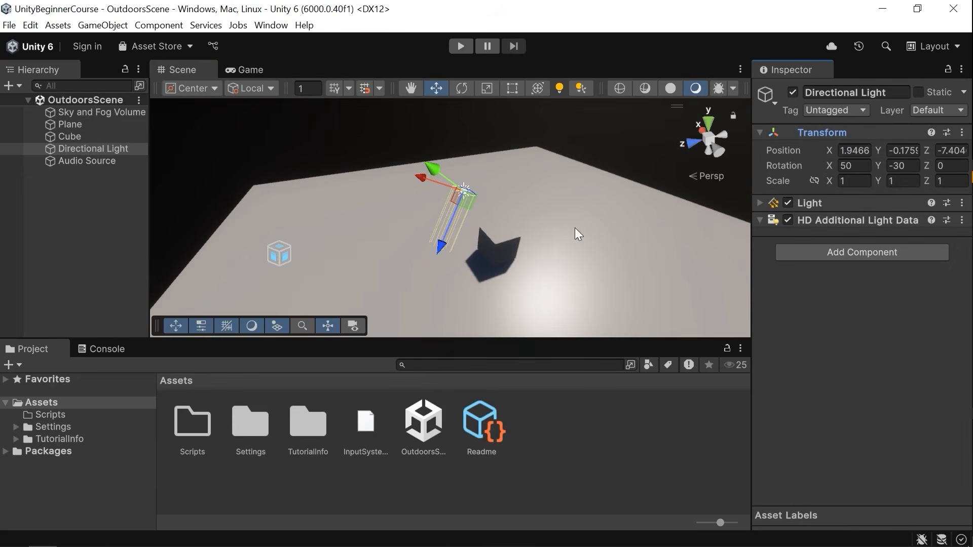
# Remove the directional light's Light component and undo the removal.
pyautogui.rightClick(828, 132)
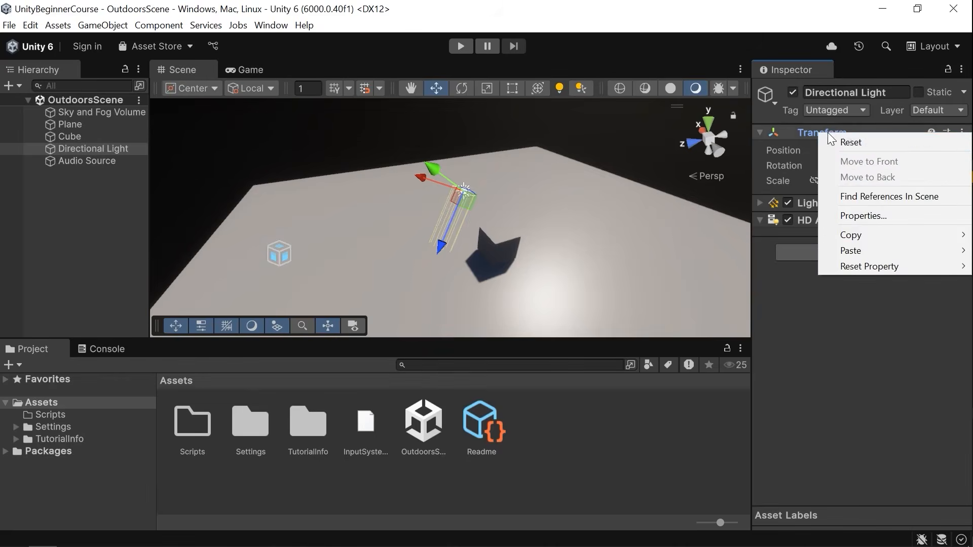
pyautogui.click(863, 346)
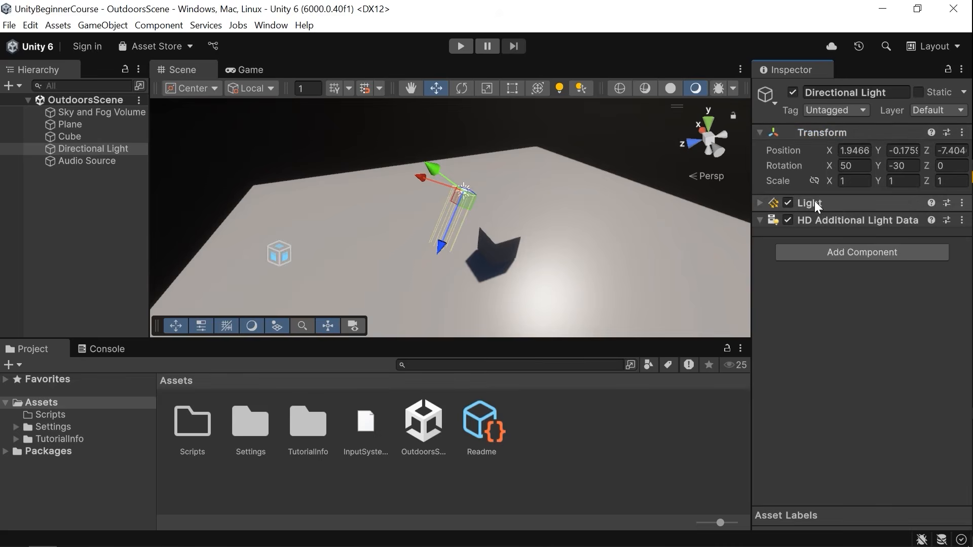
pyautogui.rightClick(814, 201)
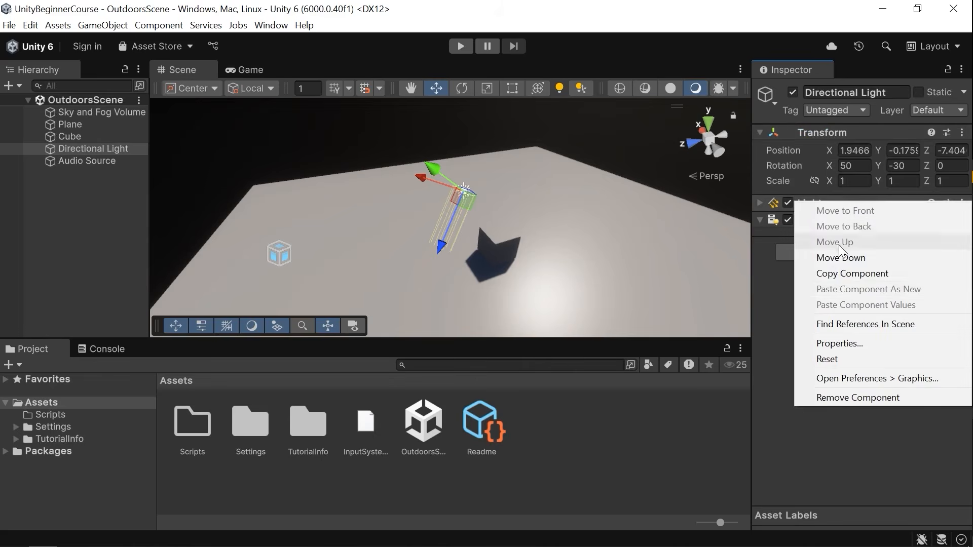
pyautogui.click(846, 398)
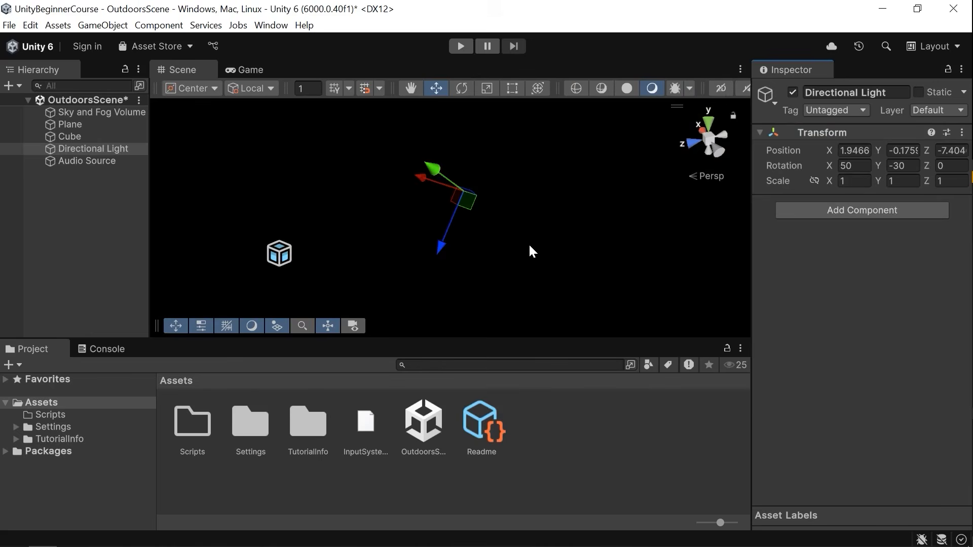
pyautogui.hotkey('ctrl', 'z')
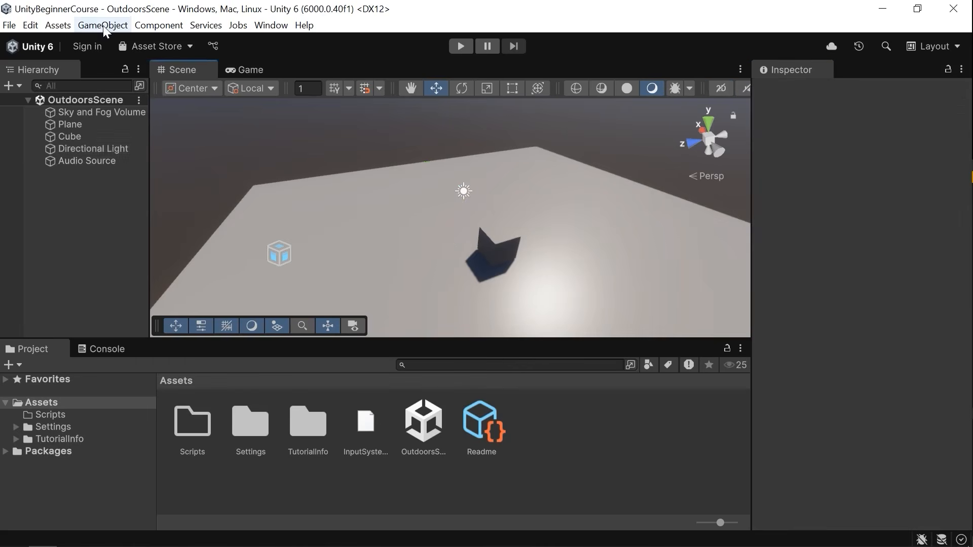
# Create an empty GameObject and add a Light component to it.
pyautogui.click(103, 26)
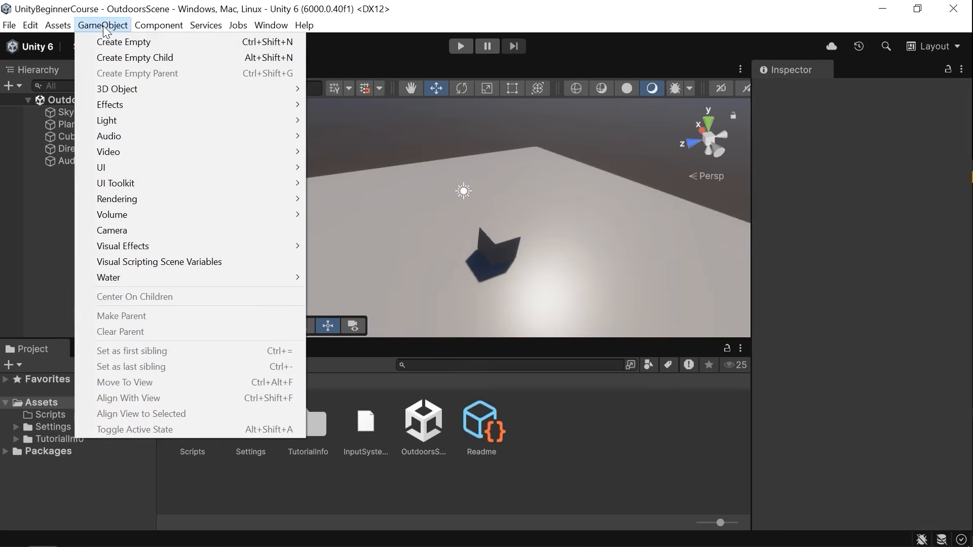
pyautogui.click(158, 39)
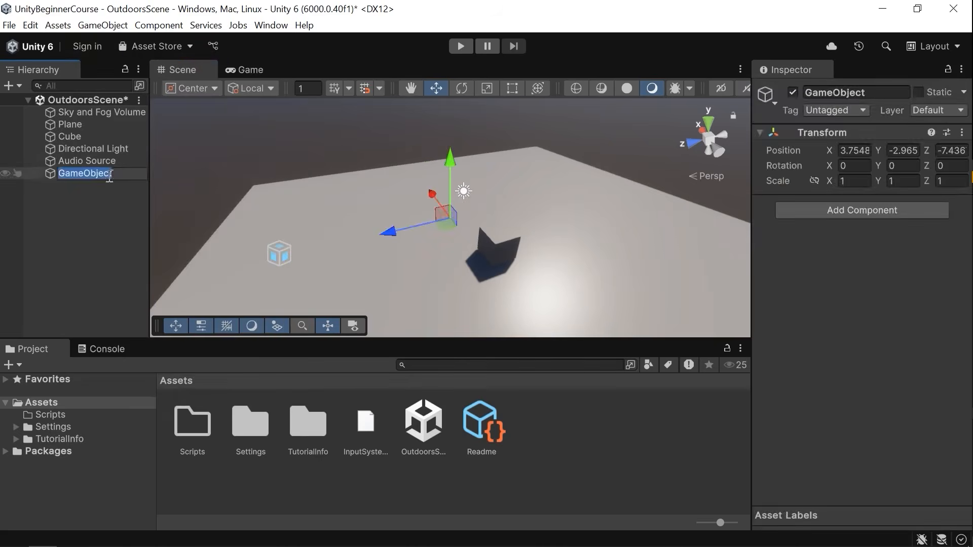
pyautogui.click(105, 205)
pyautogui.click(83, 175)
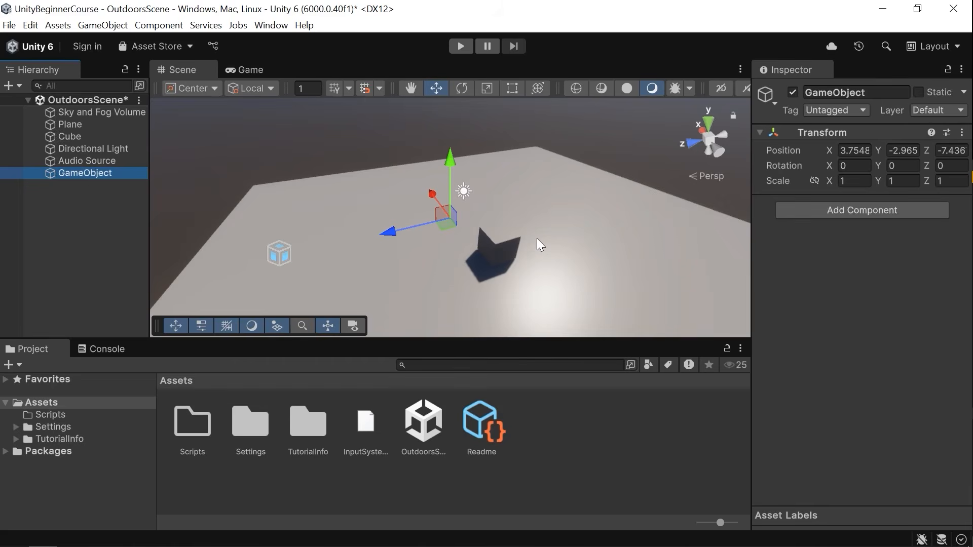
pyautogui.click(811, 209)
pyautogui.write('lig')
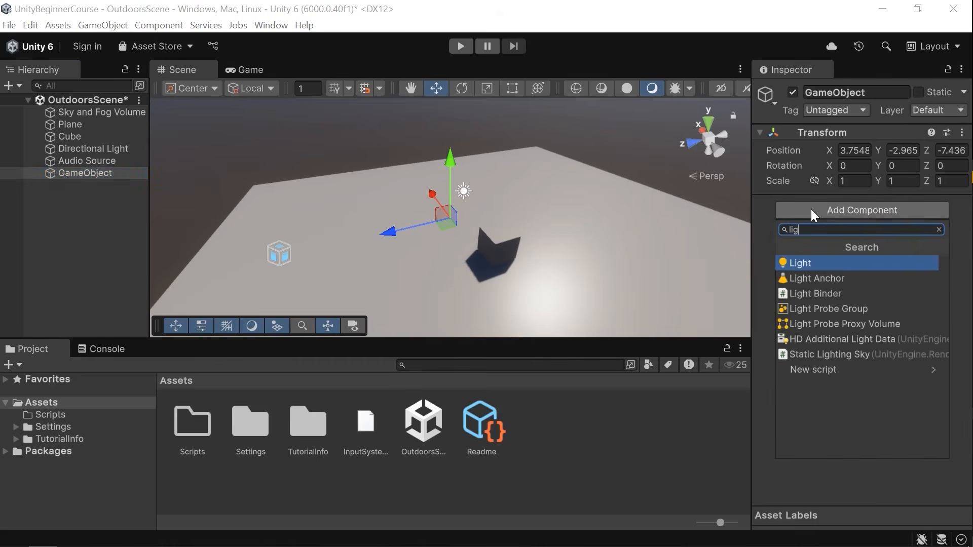
pyautogui.press('Return')
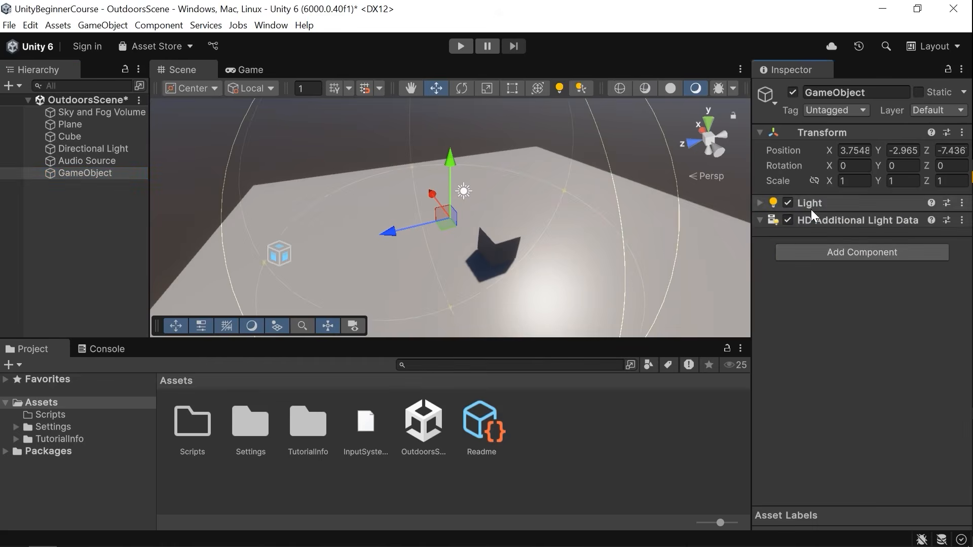
# Frame the new light, expand its Light component settings, and set its intensity to 10000 lumens.
pyautogui.press('f')
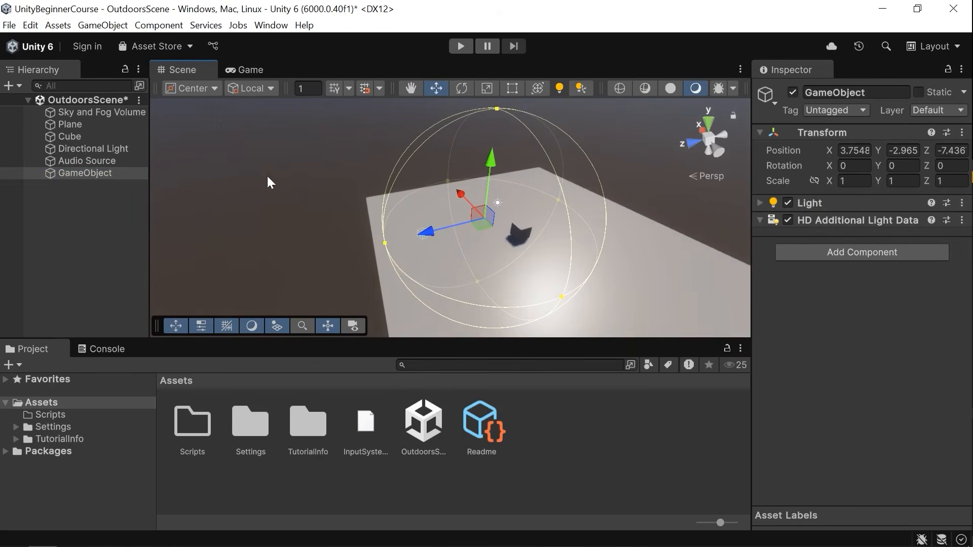
pyautogui.click(816, 203)
pyautogui.click(794, 227)
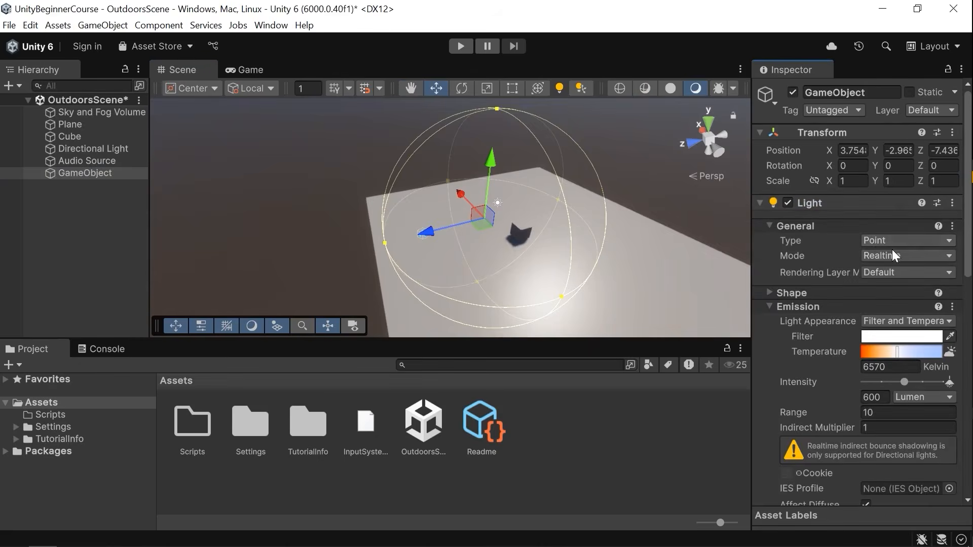
pyautogui.click(872, 242)
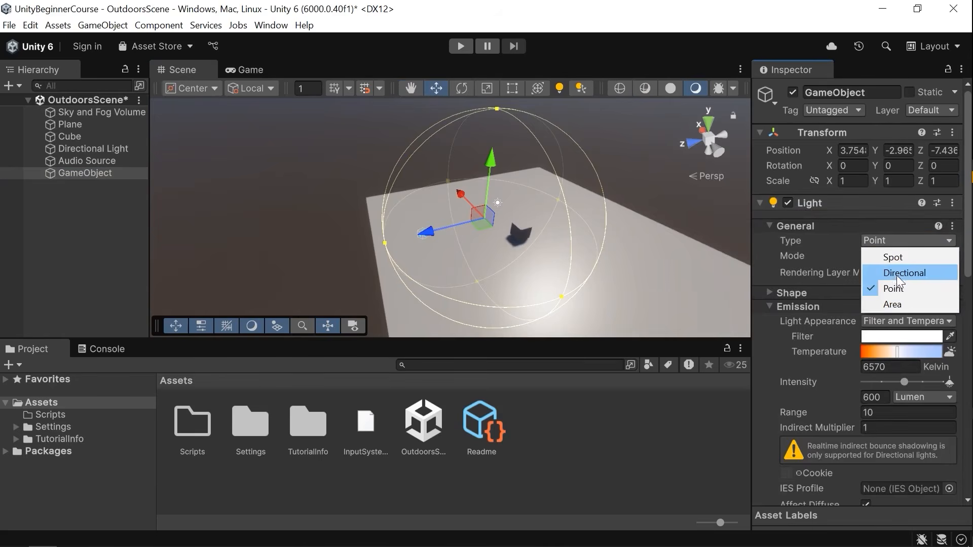
pyautogui.rightClick(652, 221)
pyautogui.press('w')
pyautogui.moveTo(652, 222); pyautogui.dragTo(642, 191, button='right')
pyautogui.press('s')
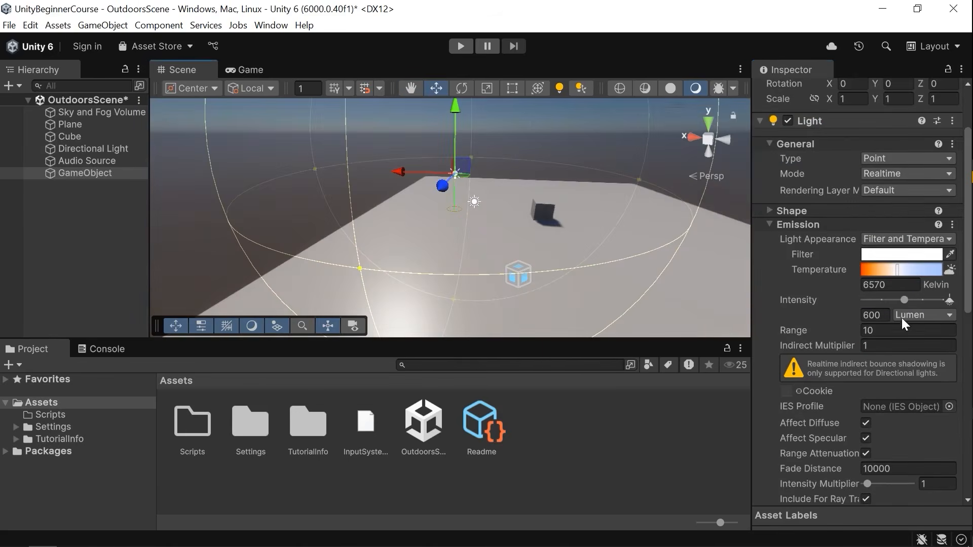
pyautogui.moveTo(903, 301); pyautogui.dragTo(952, 306)
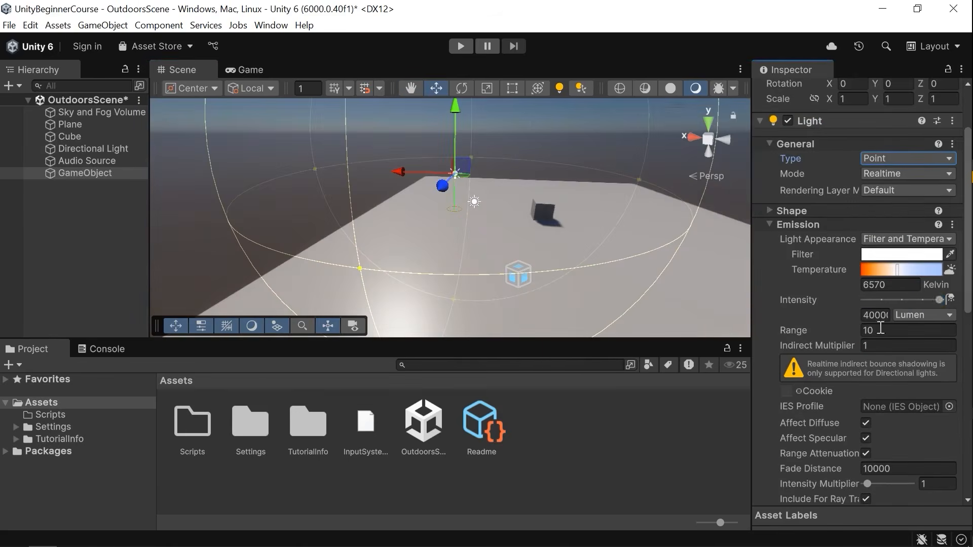
pyautogui.click(869, 315)
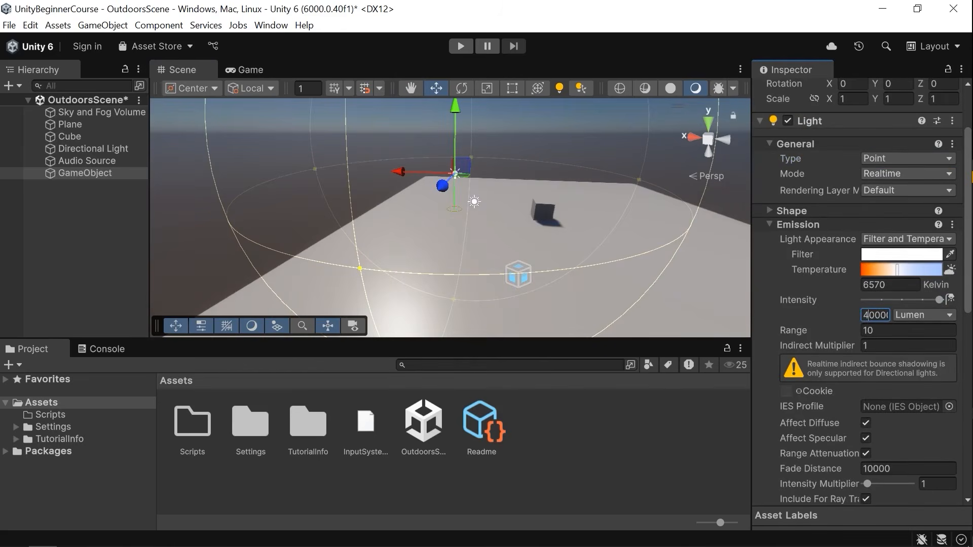
pyautogui.press('BackSpace')
pyautogui.write('1')
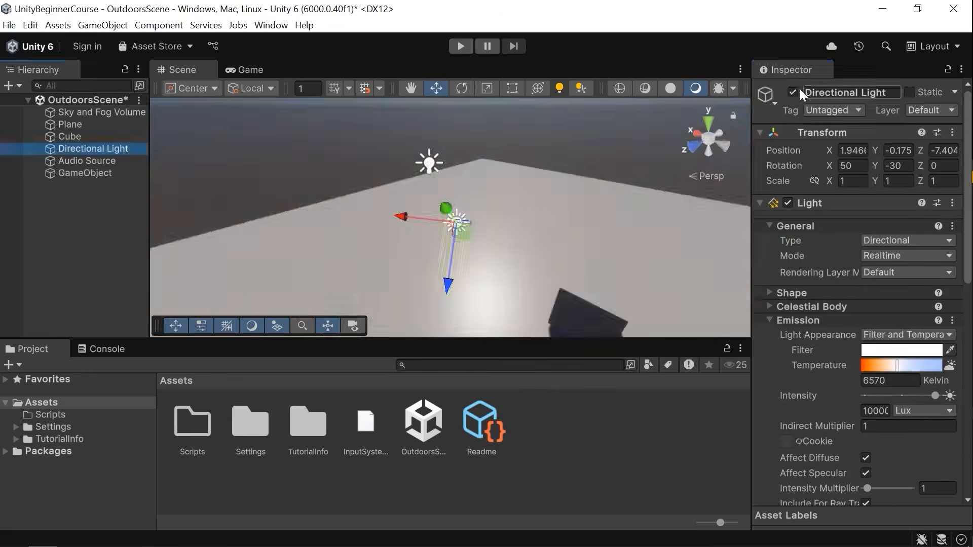
# Disable the directional light and reselect the point-light GameObject.
pyautogui.click(793, 92)
pyautogui.moveTo(554, 195); pyautogui.dragTo(573, 180, button='right')
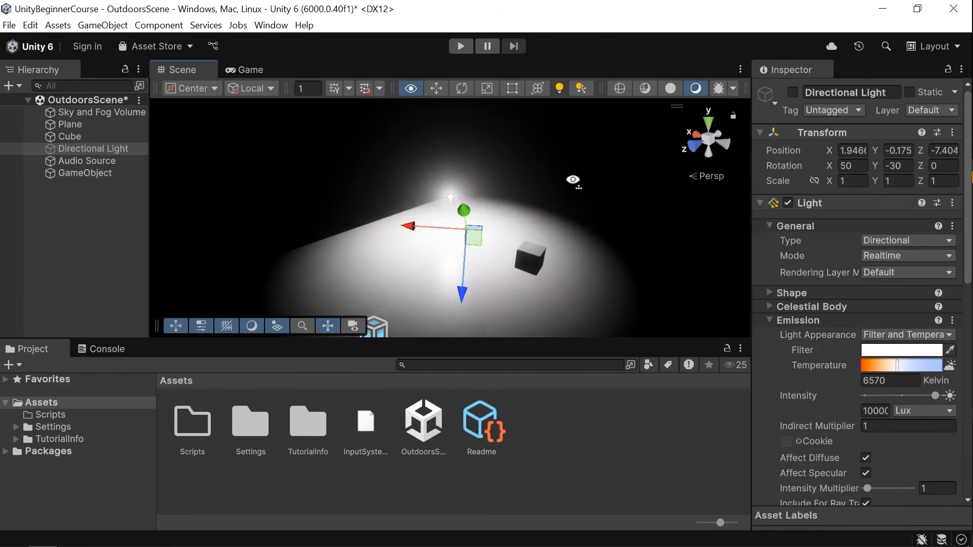
pyautogui.click(452, 196)
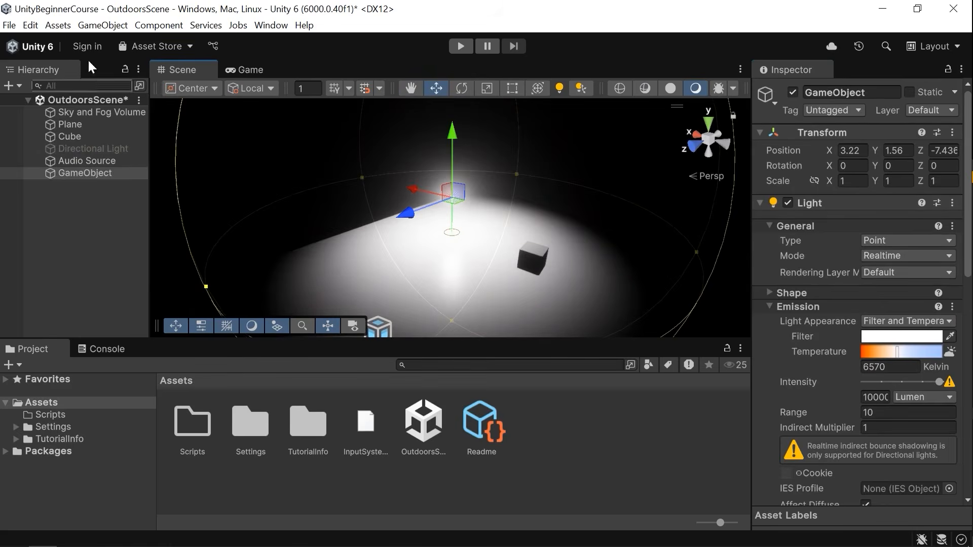
# Remove the point-light GameObject and re-enable the directional light.
pyautogui.click(103, 25)
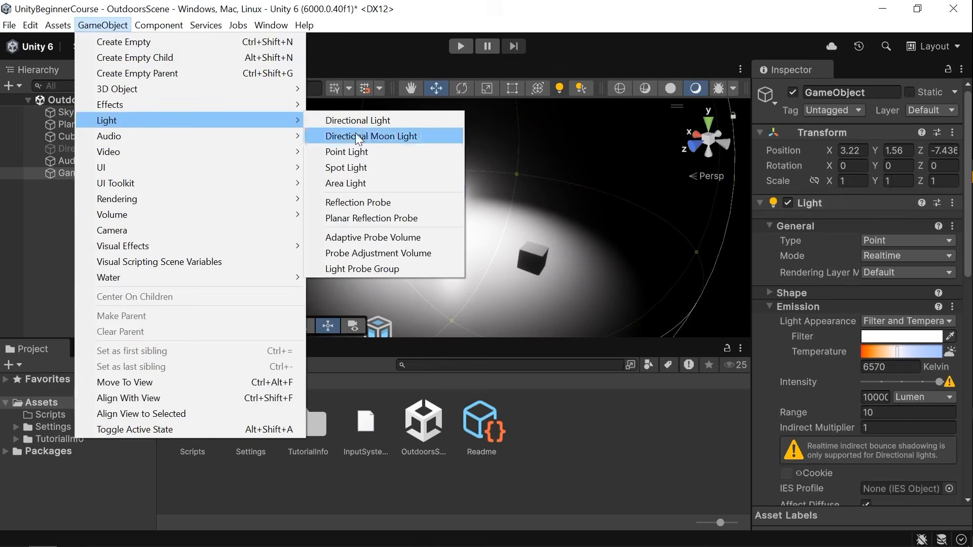
pyautogui.keyDown('alt'); pyautogui.moveTo(564, 174); pyautogui.dragTo(545, 180); pyautogui.keyUp('alt')
pyautogui.moveTo(546, 179); pyautogui.dragTo(545, 179, button='right')
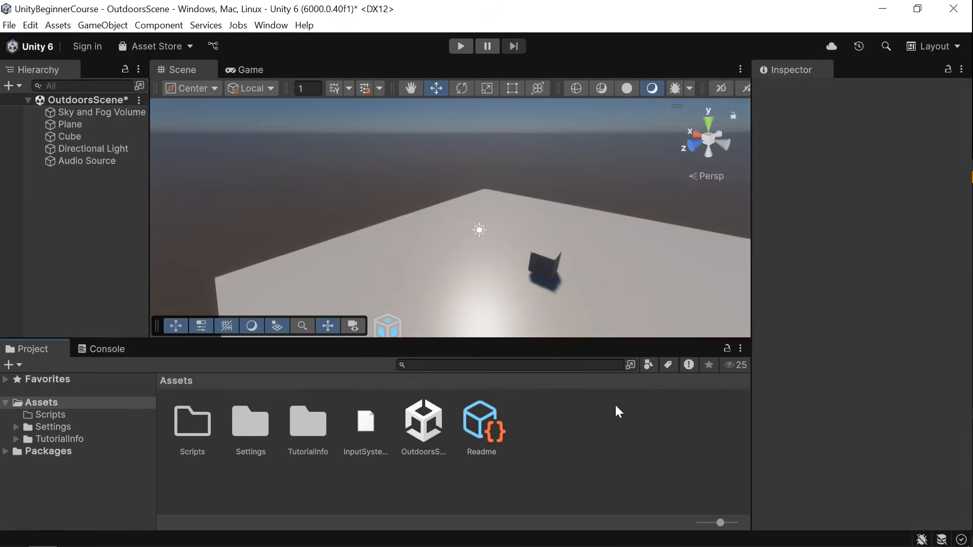
pyautogui.moveTo(525, 241); pyautogui.dragTo(491, 284, button='right')
pyautogui.press('d')
pyautogui.press('w')
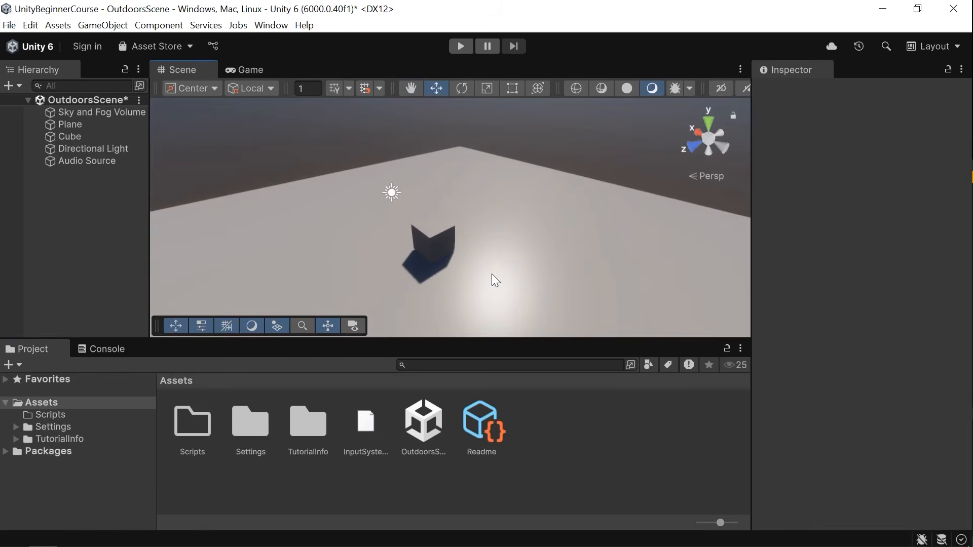
# Create a MonoBehaviour script named SimpleCode inside the Scripts folder.
pyautogui.doubleClick(199, 430)
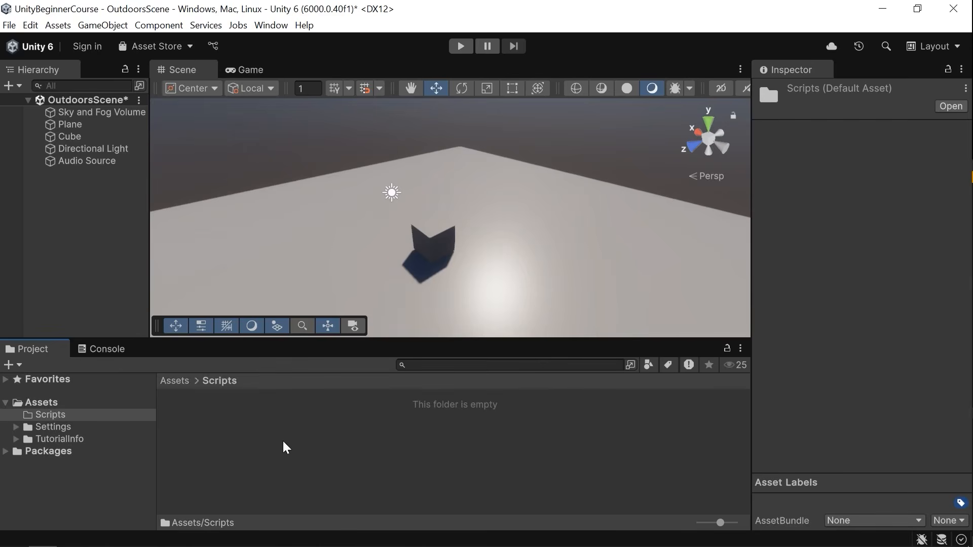
pyautogui.rightClick(397, 437)
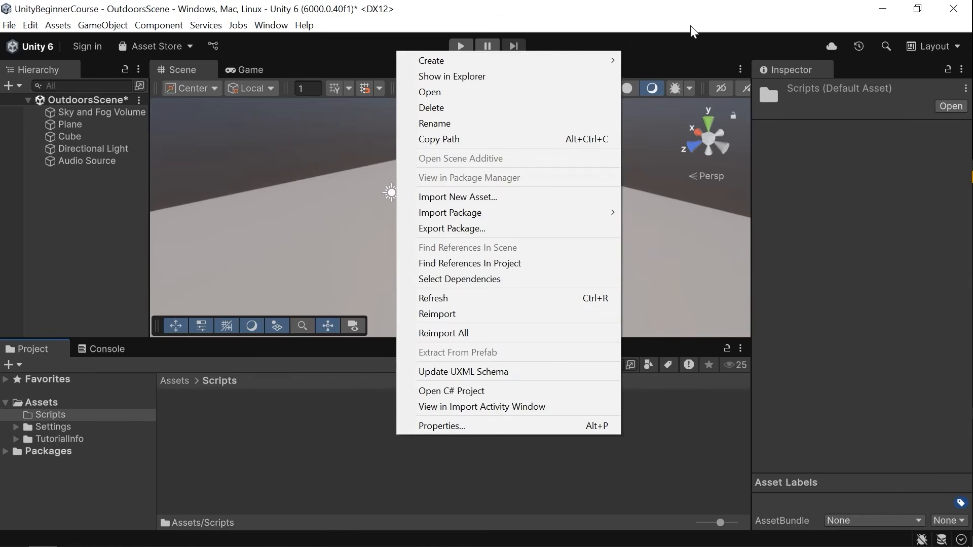
pyautogui.moveTo(510, 58)
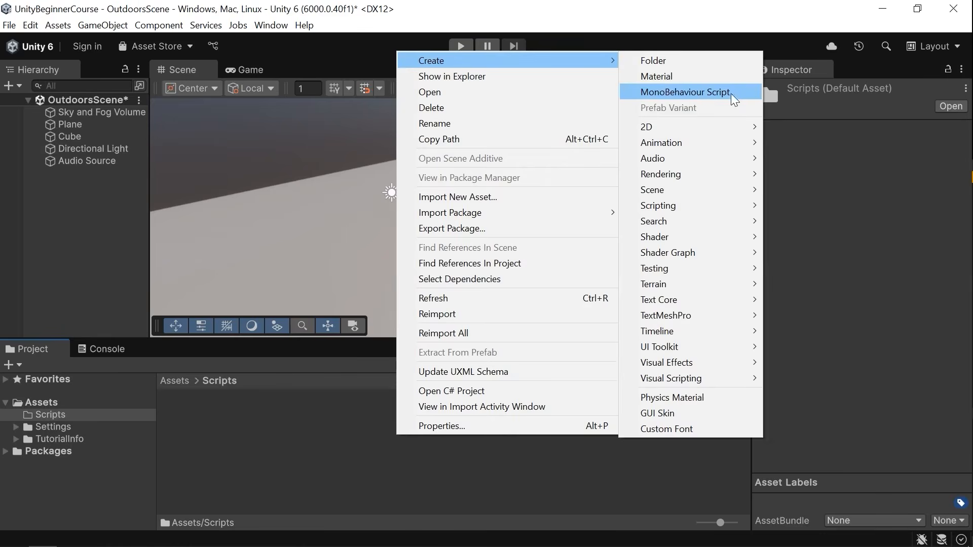
pyautogui.click(693, 94)
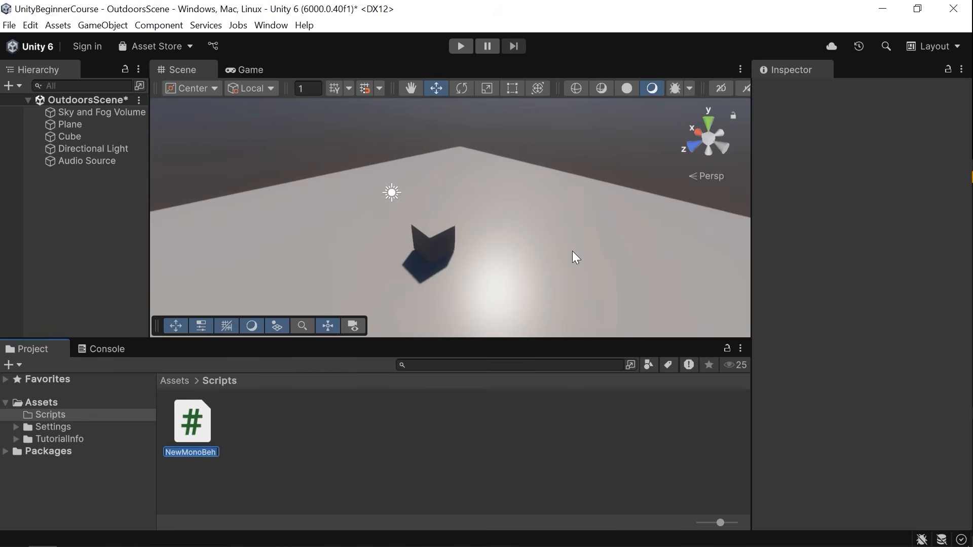
pyautogui.click(171, 452)
pyautogui.moveTo(181, 452); pyautogui.dragTo(223, 460)
pyautogui.hotkey('ctrl', 'a')
pyautogui.press('BackSpace')
pyautogui.write('SimpleCode')
pyautogui.press('Return')
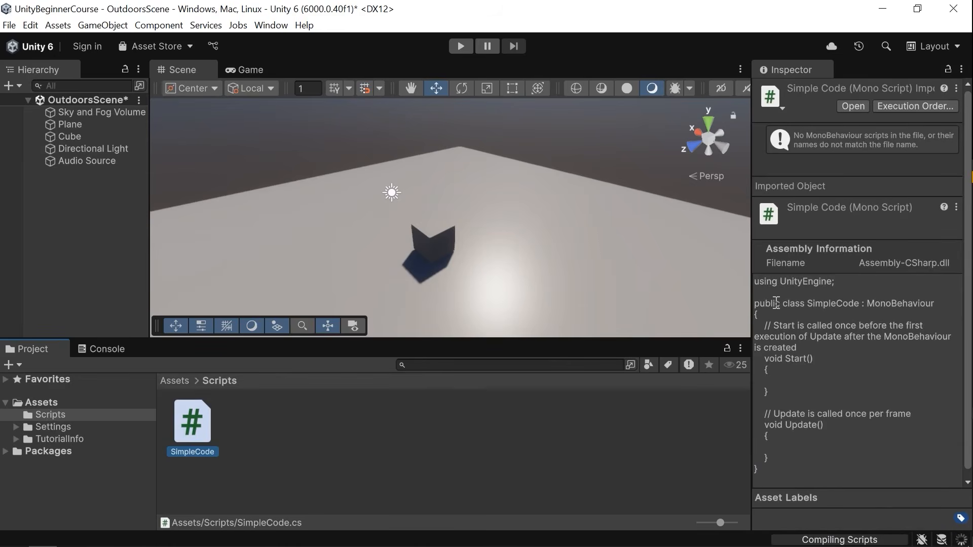
# Check which External Script Editor is chosen in Preferences' External Tools.
pyautogui.click(237, 439)
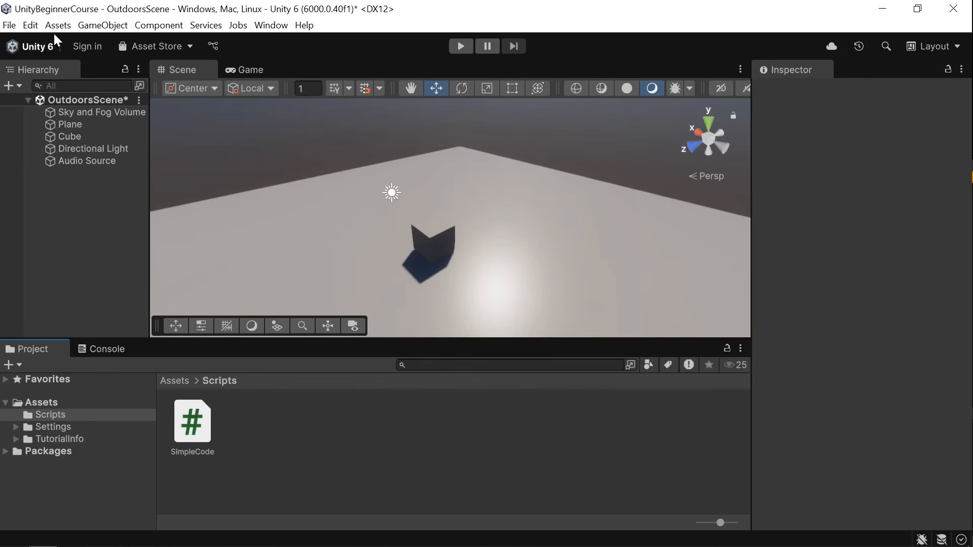
pyautogui.click(34, 26)
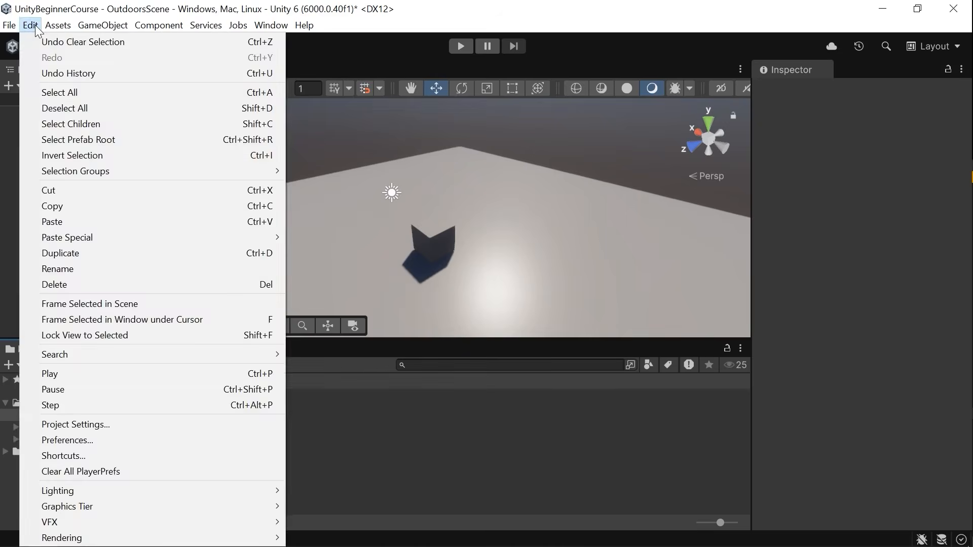
pyautogui.click(81, 439)
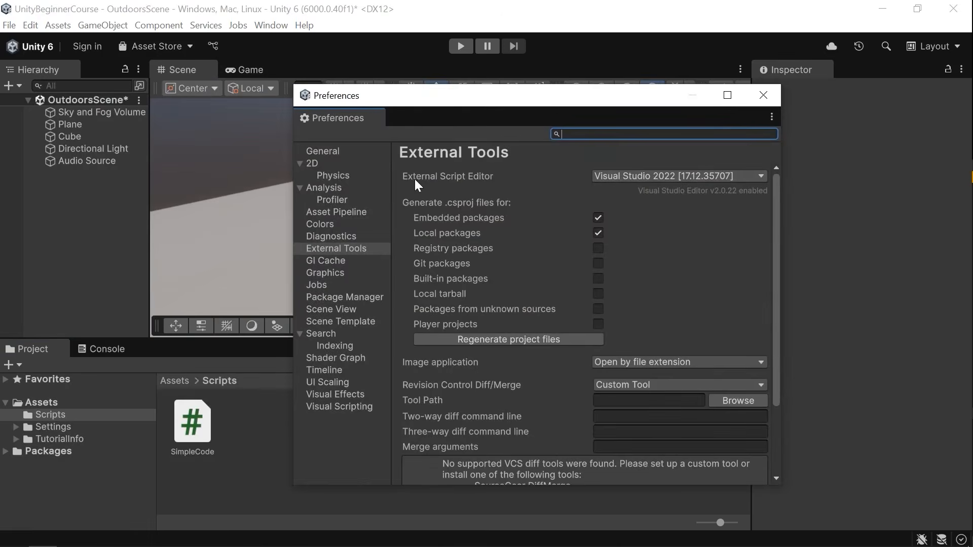
pyautogui.click(638, 178)
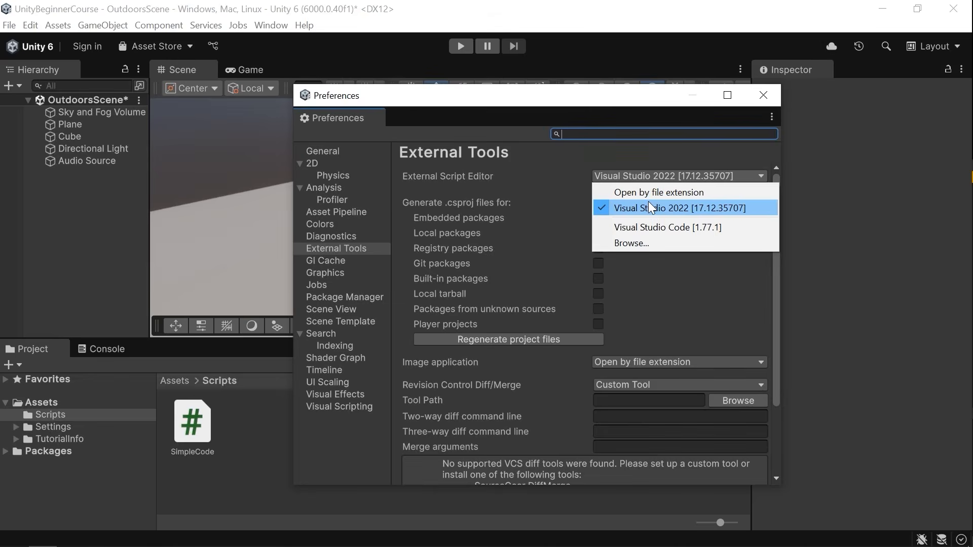
pyautogui.click(763, 96)
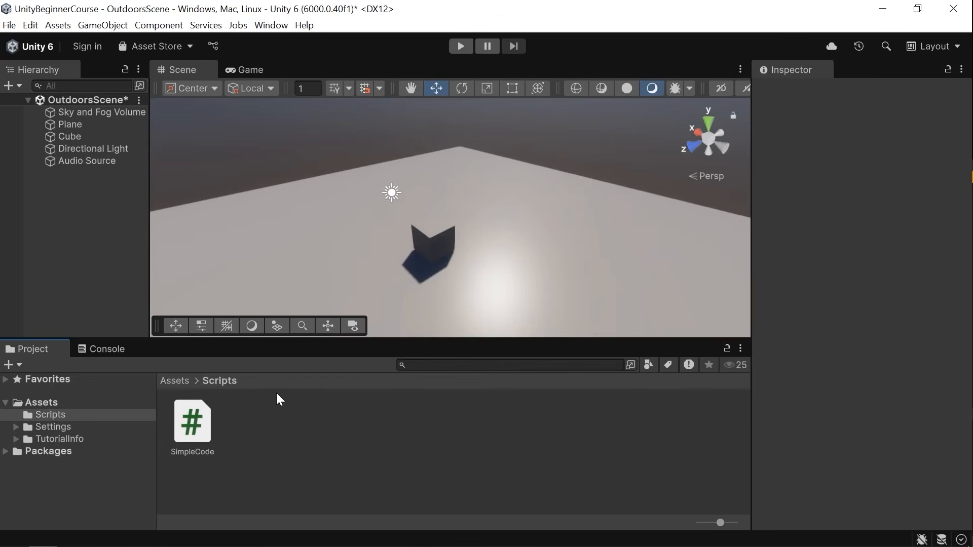
# Show the SimpleCode script in Explorer and browse up to the project's root folder.
pyautogui.click(56, 24)
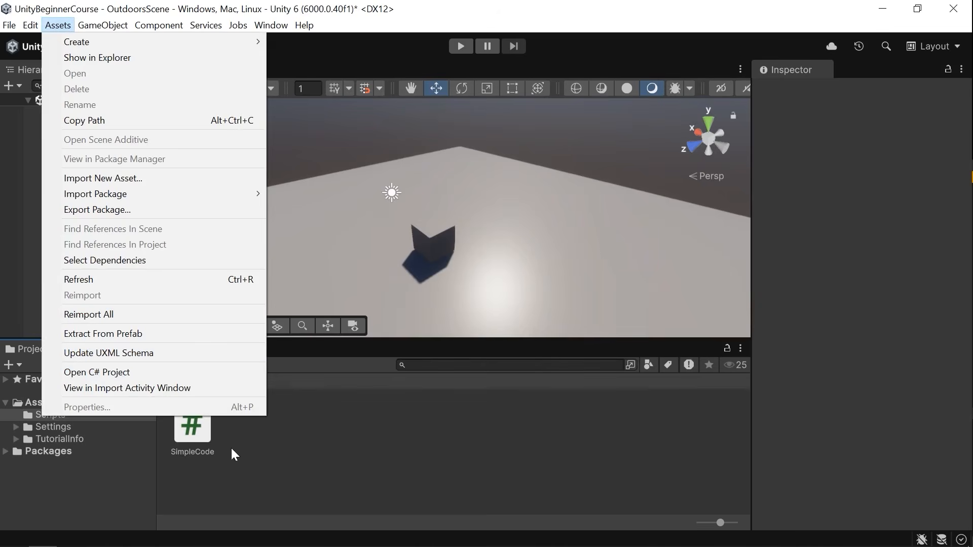
pyautogui.click(209, 416)
pyautogui.rightClick(199, 415)
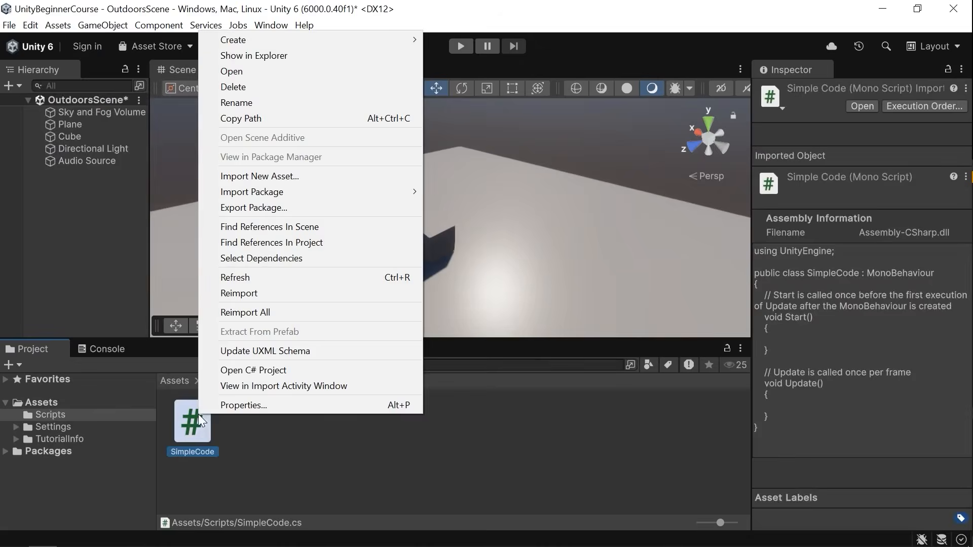
pyautogui.click(261, 57)
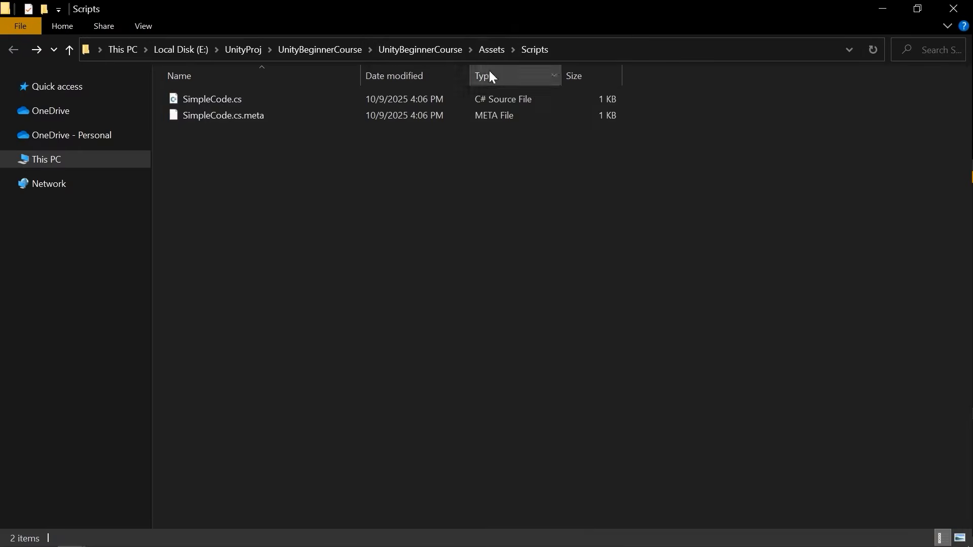
pyautogui.click(491, 49)
pyautogui.click(434, 50)
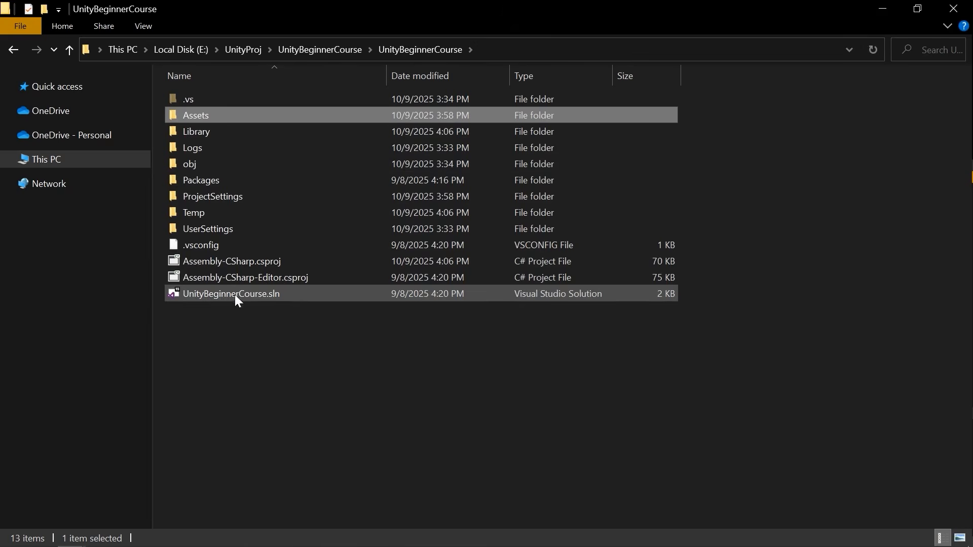
pyautogui.click(594, 256)
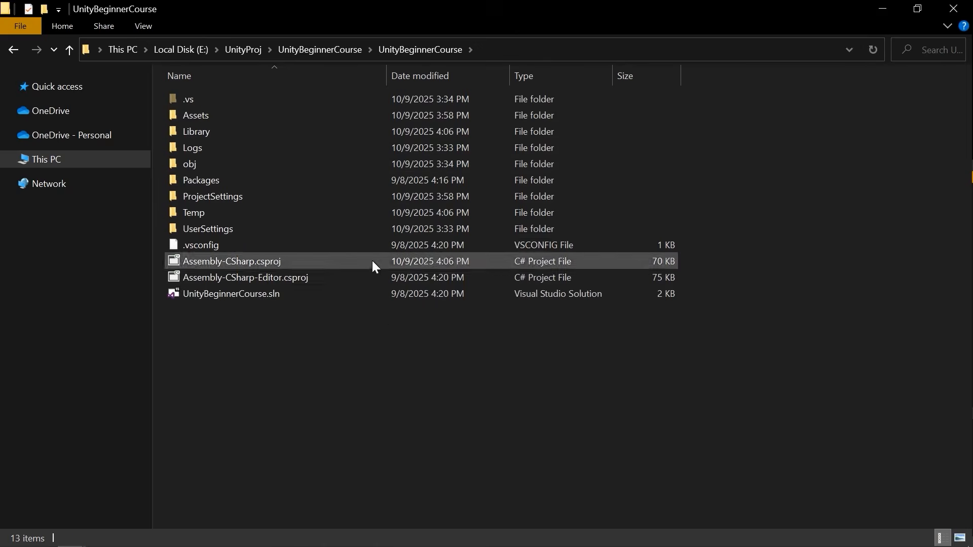
pyautogui.click(882, 10)
# Open the C# project in Visual Studio and expand Assembly-CSharp down to the Scripts folder.
pyautogui.click(53, 28)
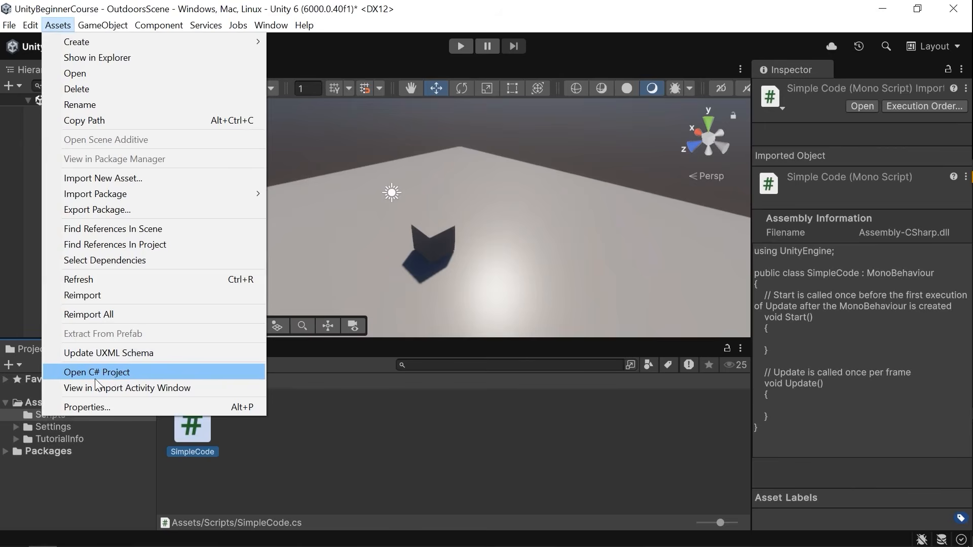
pyautogui.click(122, 374)
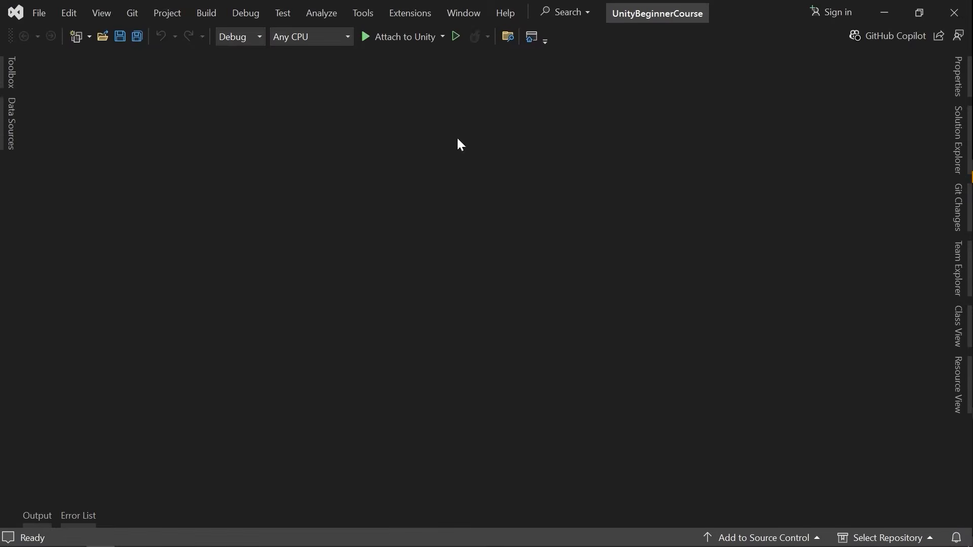
pyautogui.click(961, 141)
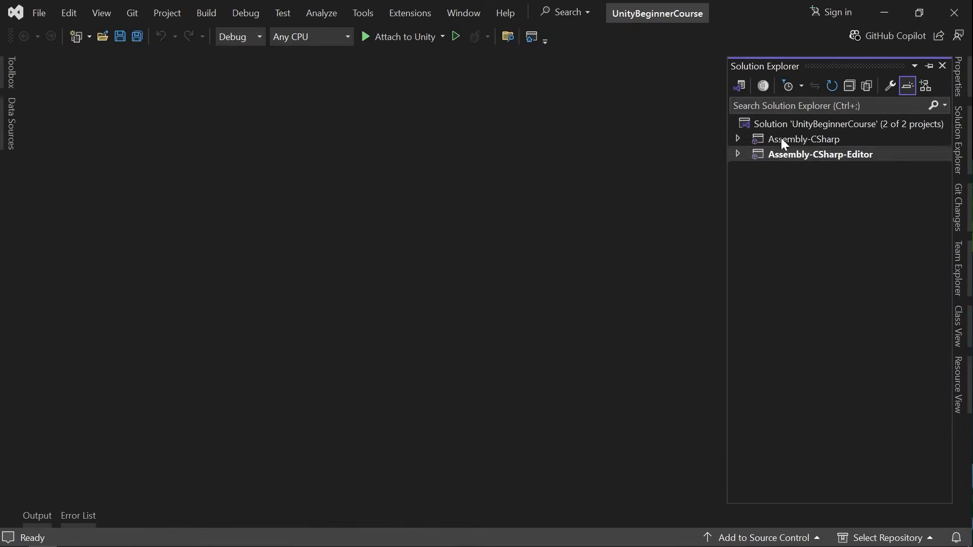
pyautogui.click(738, 139)
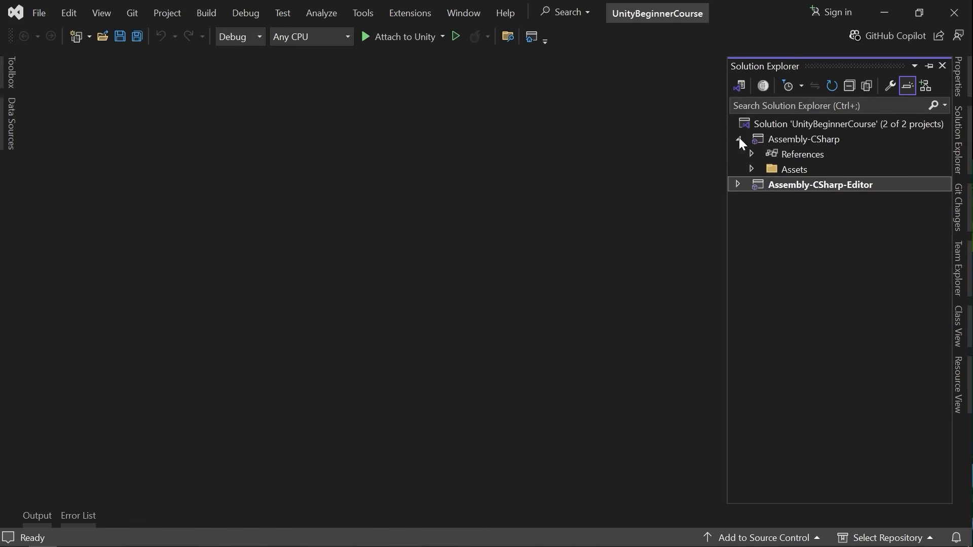
pyautogui.click(753, 169)
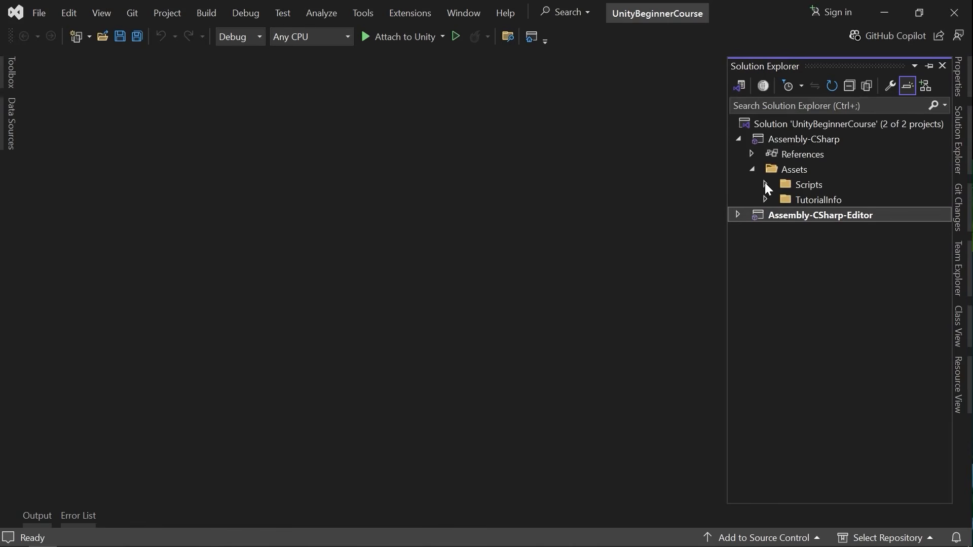
pyautogui.click(766, 184)
# Open SimpleCode.cs in the code editor and place the cursor inside the Start method.
pyautogui.hotkey('alt', 'Tab')
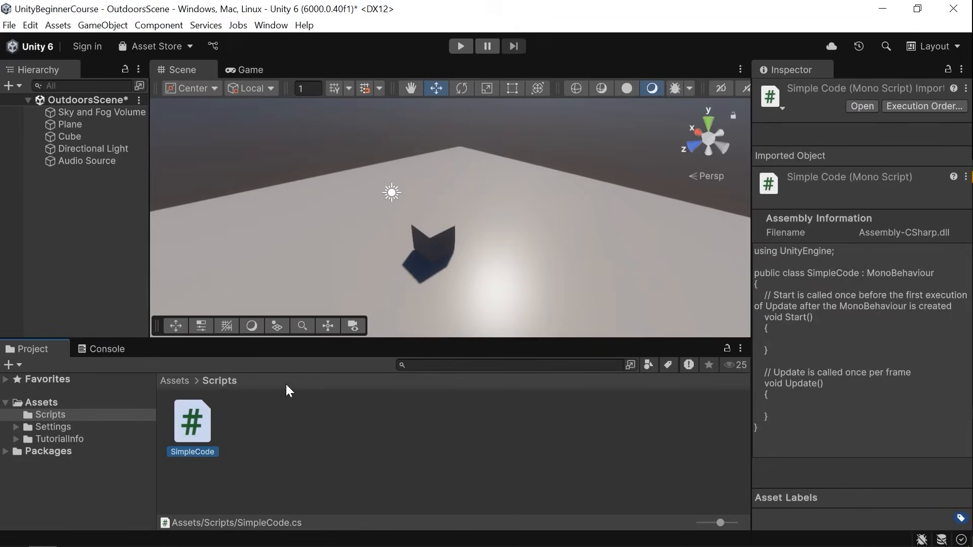
pyautogui.hotkey('alt', 'Tab')
pyautogui.doubleClick(834, 199)
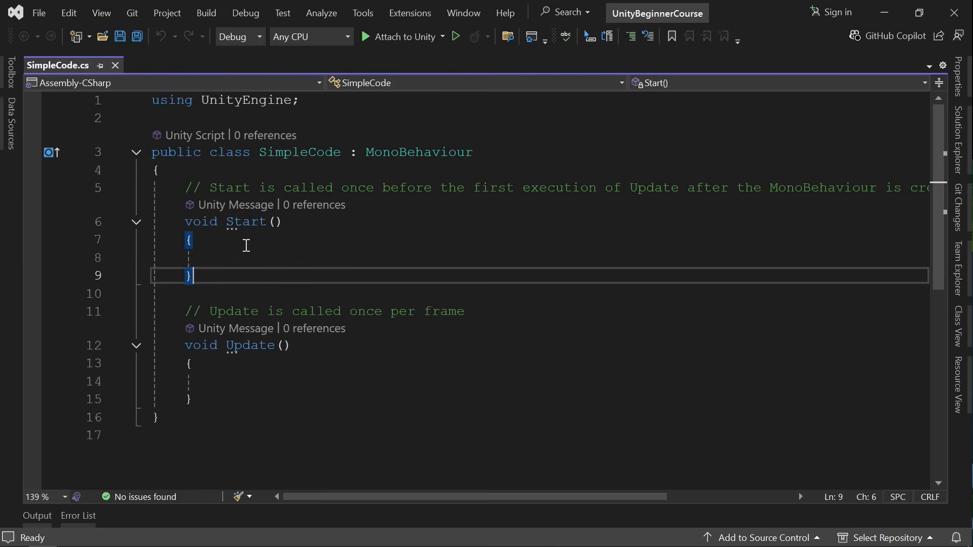
pyautogui.click(244, 251)
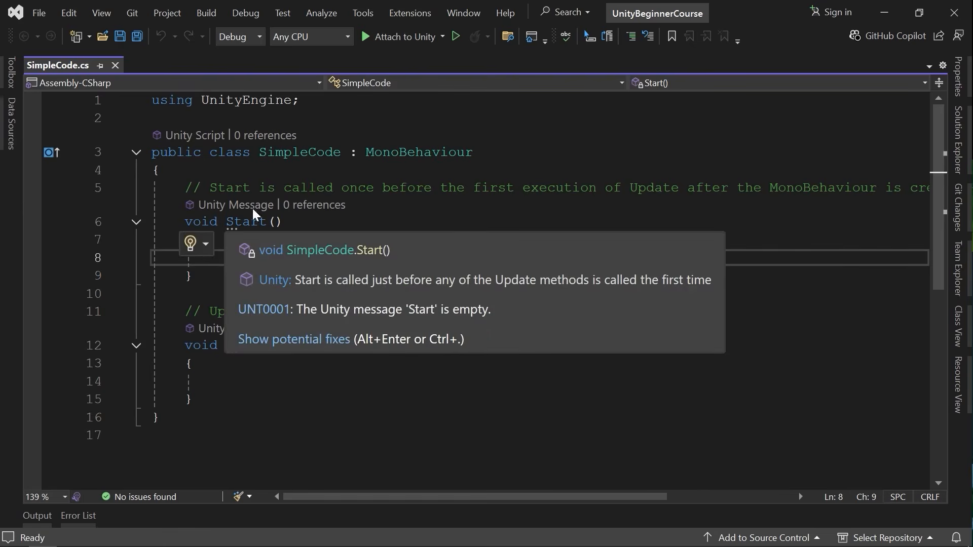
# Examine the empty Start and Update methods in the SimpleCode script.
pyautogui.click(256, 378)
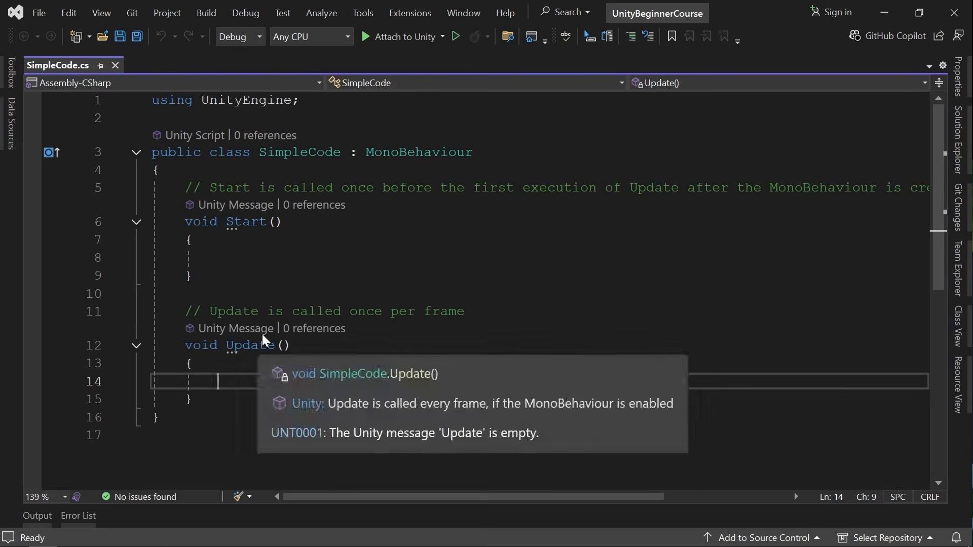
pyautogui.click(302, 245)
pyautogui.press('Down')
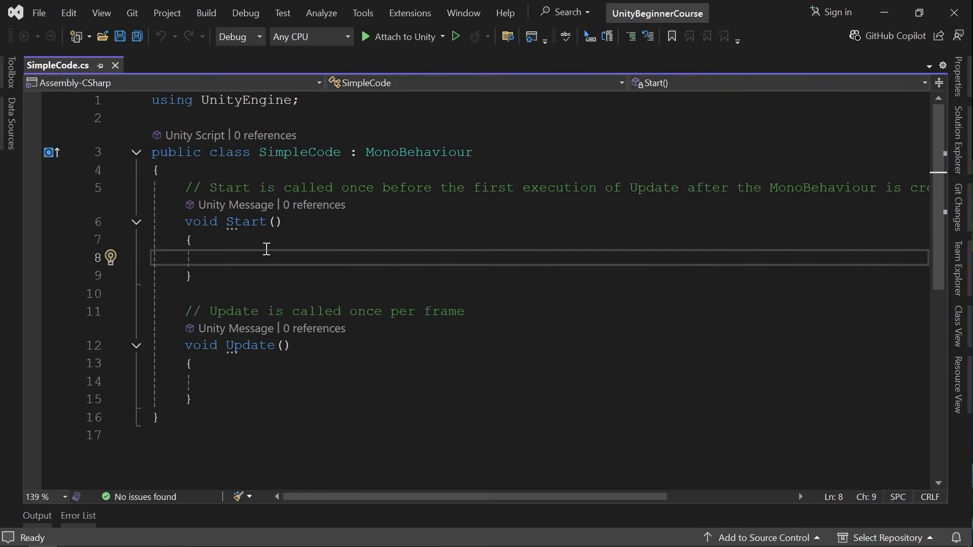
pyautogui.hotkey('alt', 'Tab')
pyautogui.scroll(-1, 337, 271)
pyautogui.scroll(1, 280, 304)
pyautogui.click(238, 382)
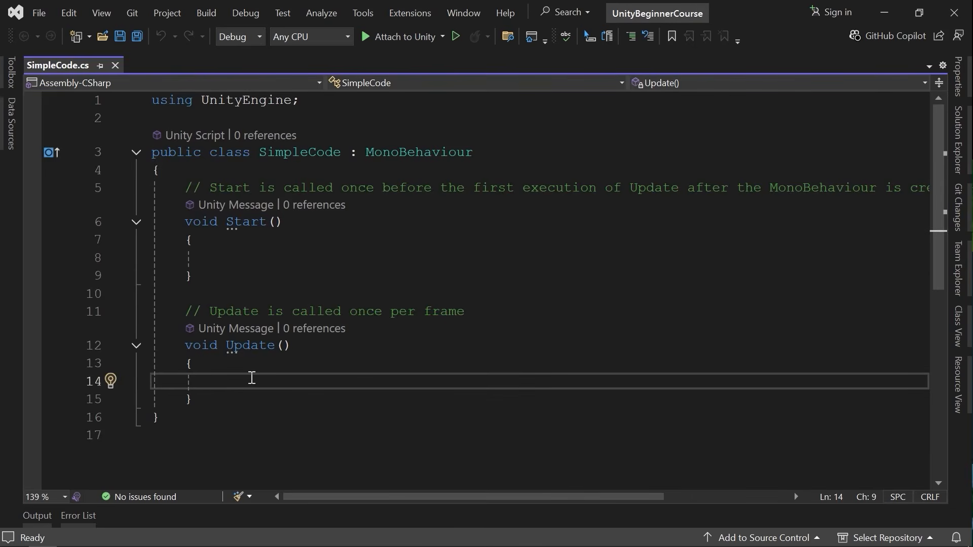
pyautogui.hotkey('alt', 'Tab')
# Add an empty private Awake method above the Start method using code completion.
pyautogui.click(236, 393)
pyautogui.press('Up')
pyautogui.press('Up')
pyautogui.press('Up')
pyautogui.press('Up')
pyautogui.press('Up')
pyautogui.press('Up')
pyautogui.press('Up')
pyautogui.press('Up')
pyautogui.press('Up')
pyautogui.press('Up')
pyautogui.press('Up')
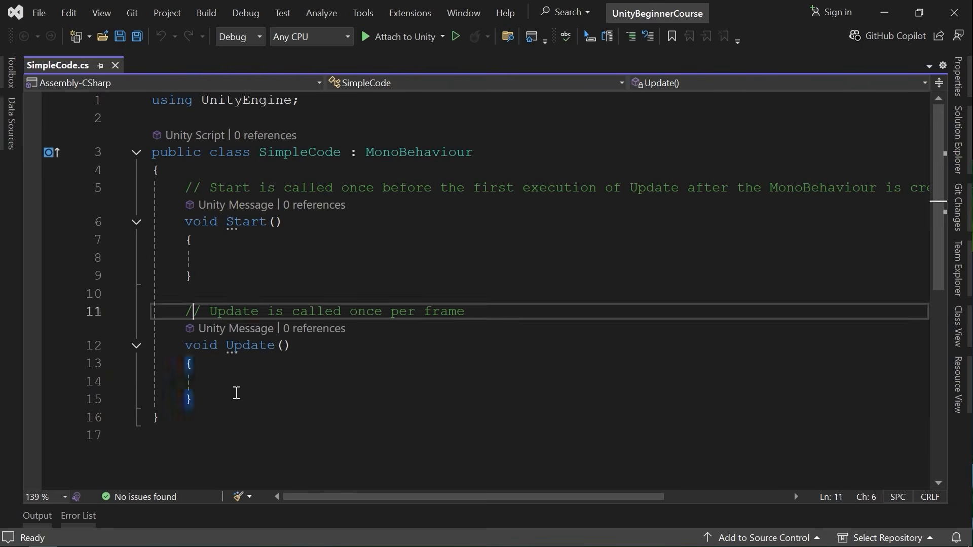
pyautogui.press('Return')
pyautogui.press('Return')
pyautogui.press('Up')
pyautogui.write('void a')
pyautogui.hotkey('ctrl', 'shift', 'Left')
pyautogui.hotkey('ctrl', 'shift', 'Left')
pyautogui.press('BackSpace')
pyautogui.write('awa')
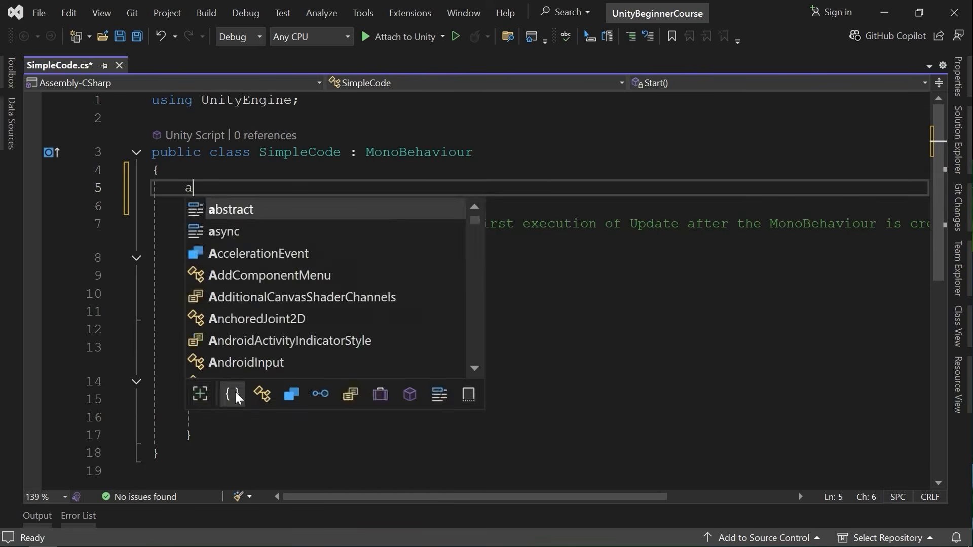
pyautogui.press('Down')
pyautogui.press('Down')
pyautogui.press('Down')
pyautogui.press('Down')
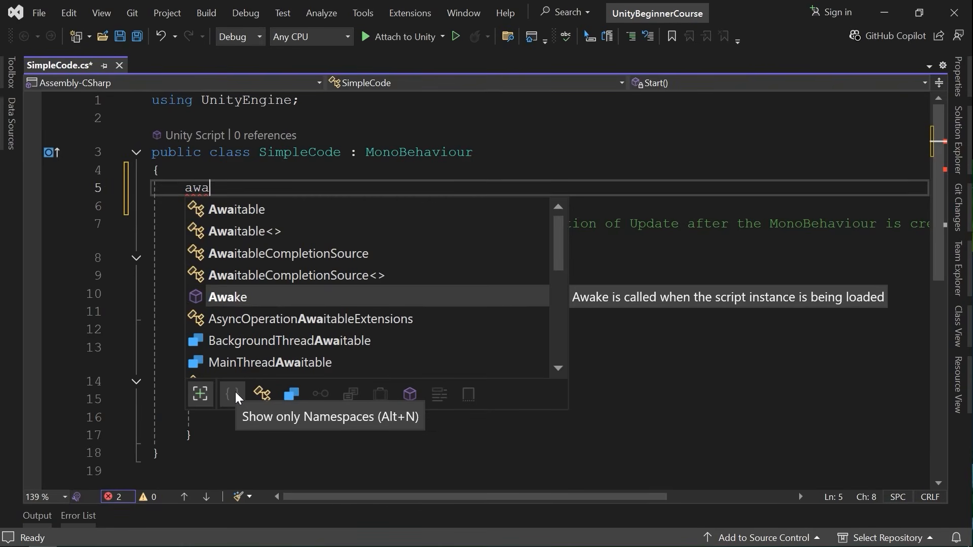
pyautogui.press('Tab')
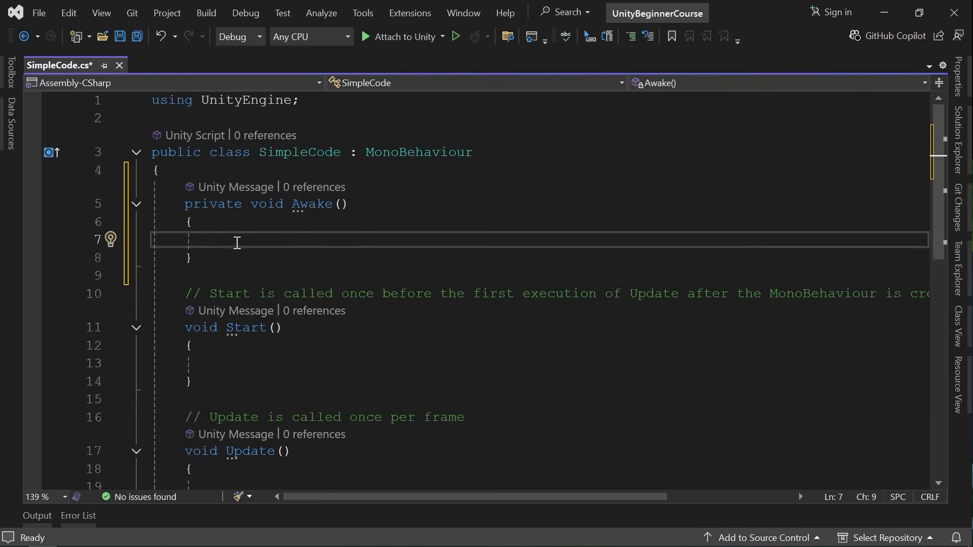
# Review the script's Awake, Start and Update methods.
pyautogui.moveTo(329, 206)
pyautogui.hotkey('alt', 'Tab')
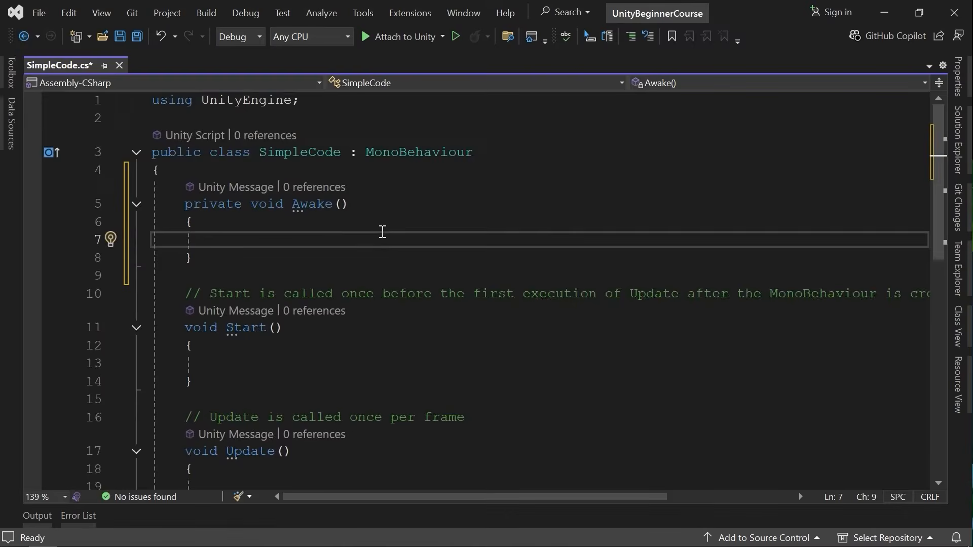
pyautogui.scroll(-2, 382, 230)
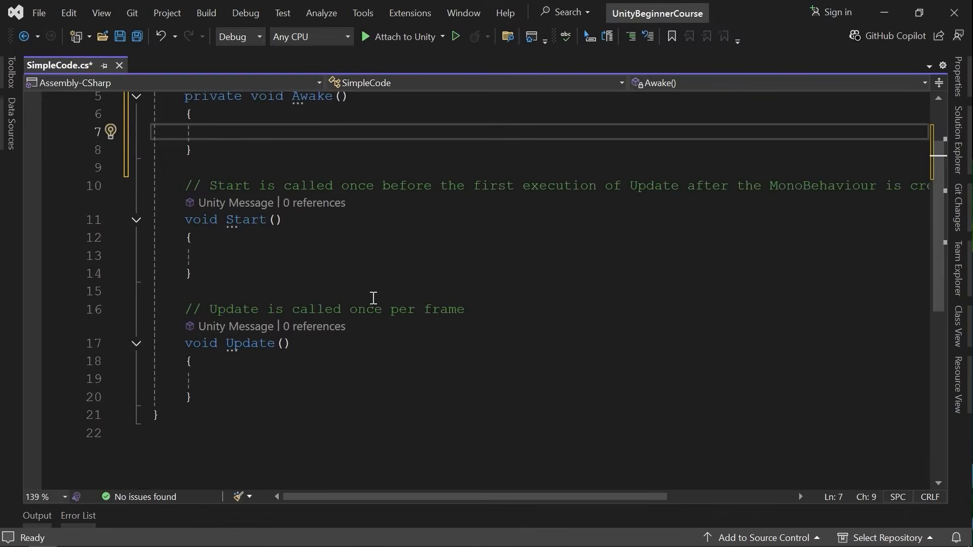
pyautogui.scroll(1, 374, 298)
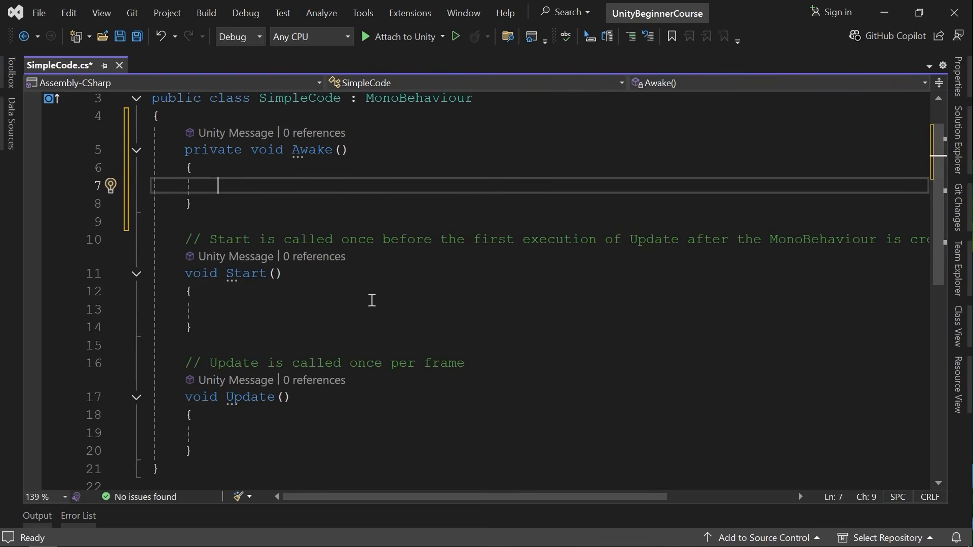
pyautogui.scroll(1, 372, 300)
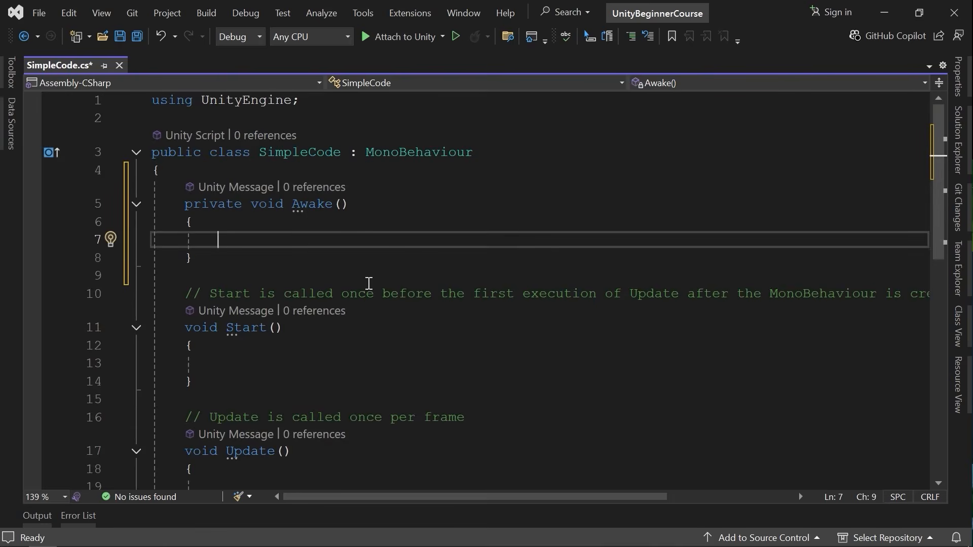
pyautogui.scroll(-3, 367, 296)
pyautogui.scroll(2, 367, 298)
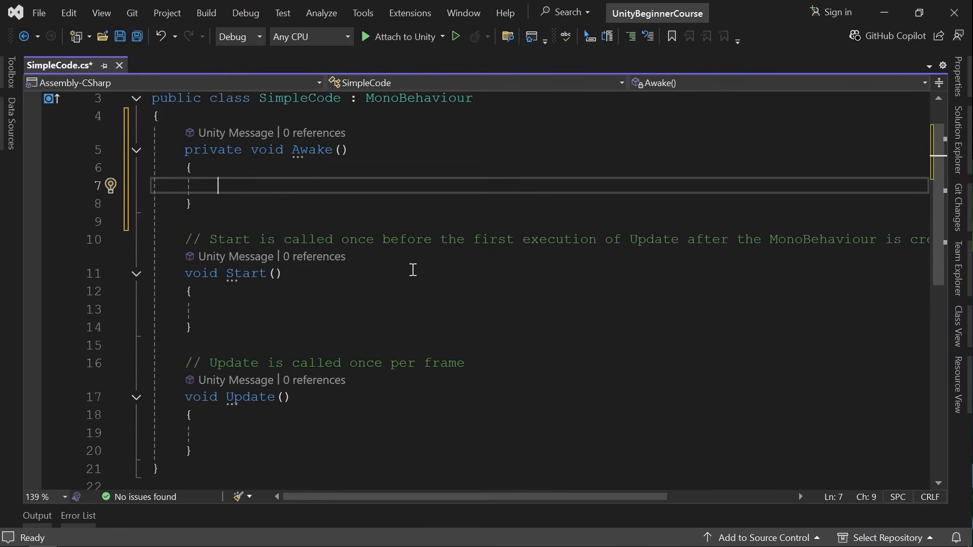
pyautogui.scroll(1, 373, 245)
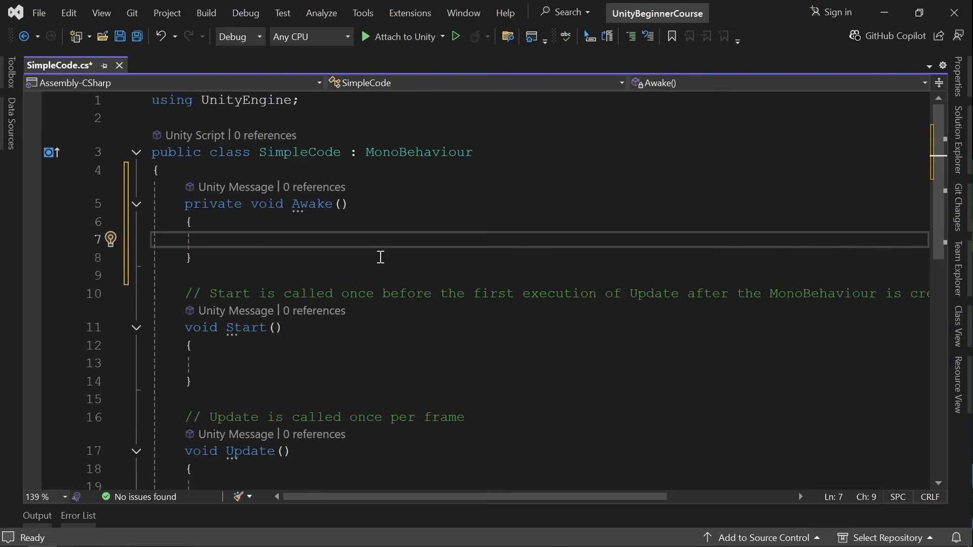
pyautogui.moveTo(401, 151)
pyautogui.hotkey('alt', 'Tab')
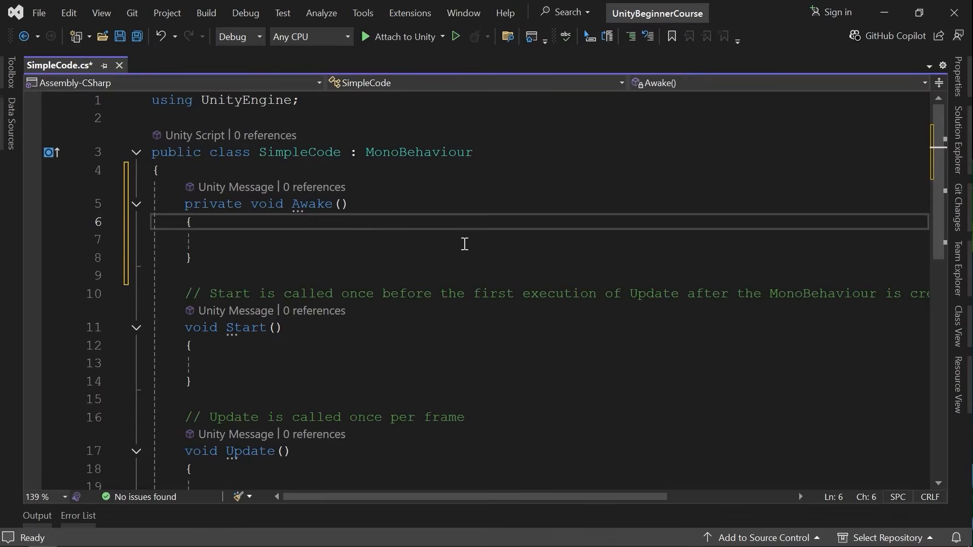
pyautogui.hotkey('alt', 'Tab')
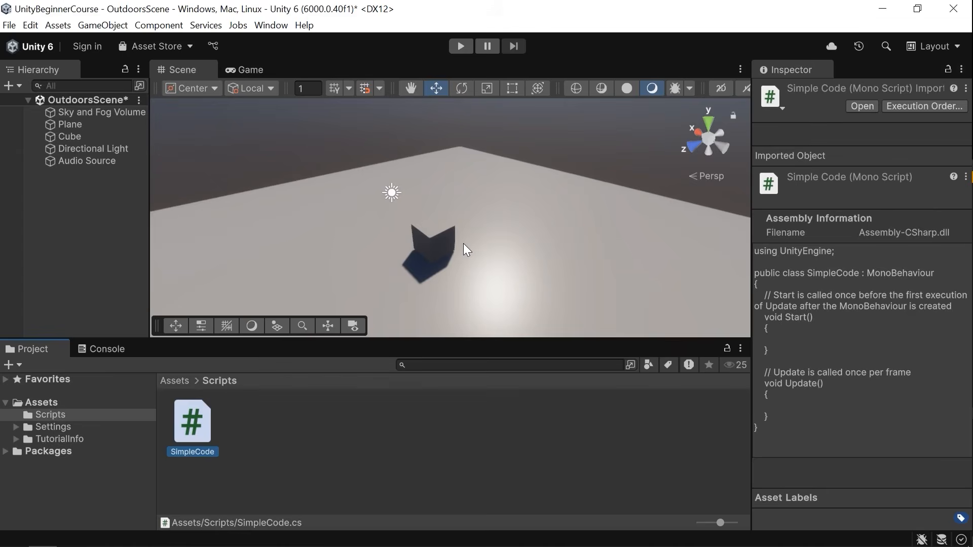
# Select the Cube, Audio Source and Directional Light in the Hierarchy to view them.
pyautogui.click(101, 137)
pyautogui.click(91, 160)
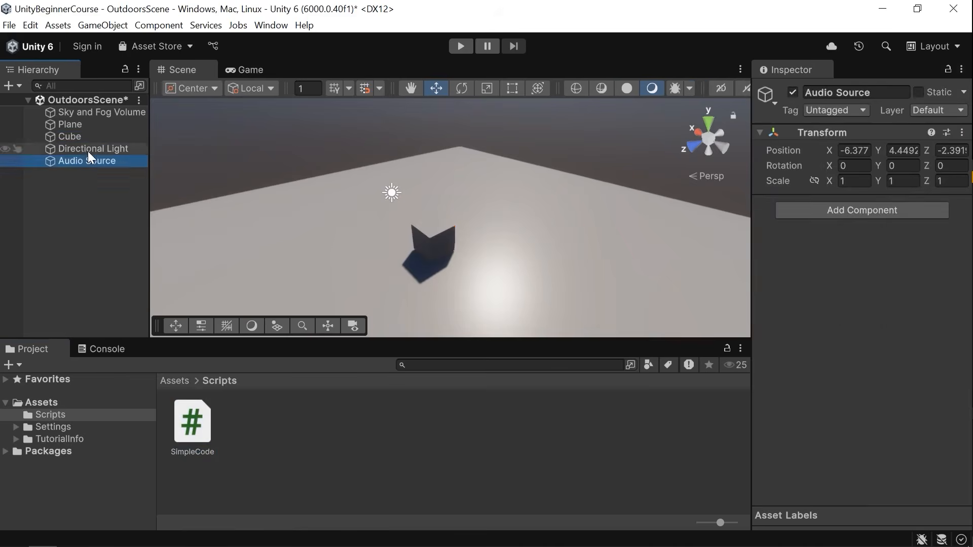
pyautogui.click(89, 149)
pyautogui.hotkey('alt', 'Tab')
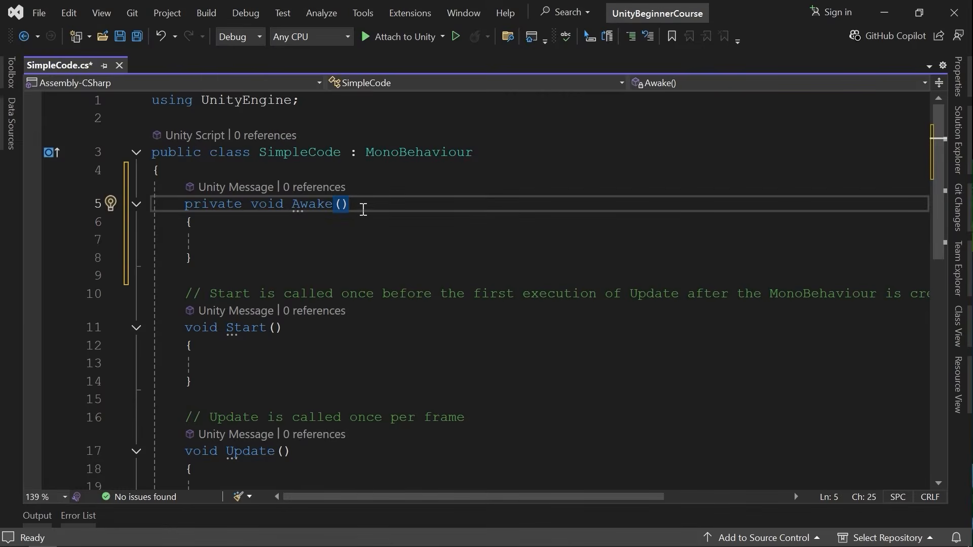
# Examine the class declaration, highlighting the SimpleCode class name and its MonoBehaviour base class.
pyautogui.click(351, 154)
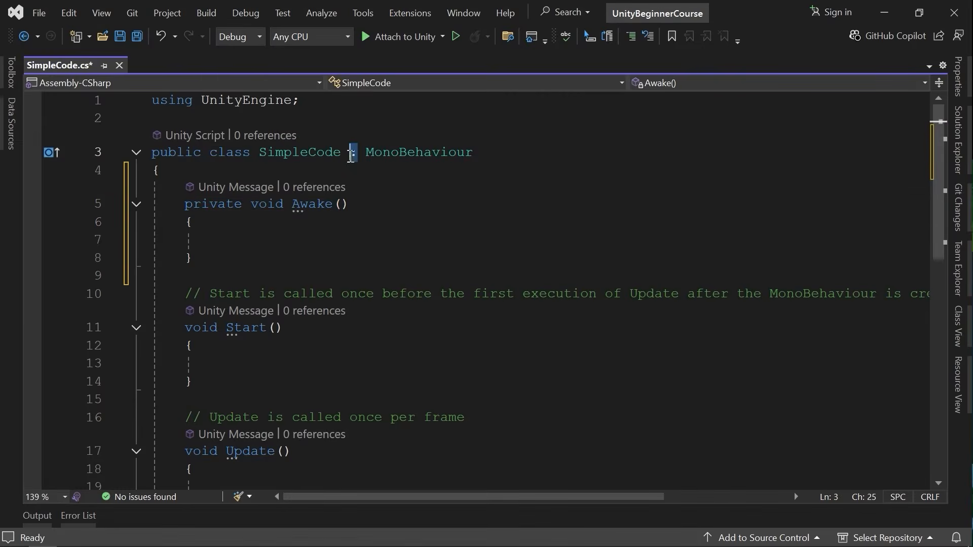
pyautogui.click(360, 189)
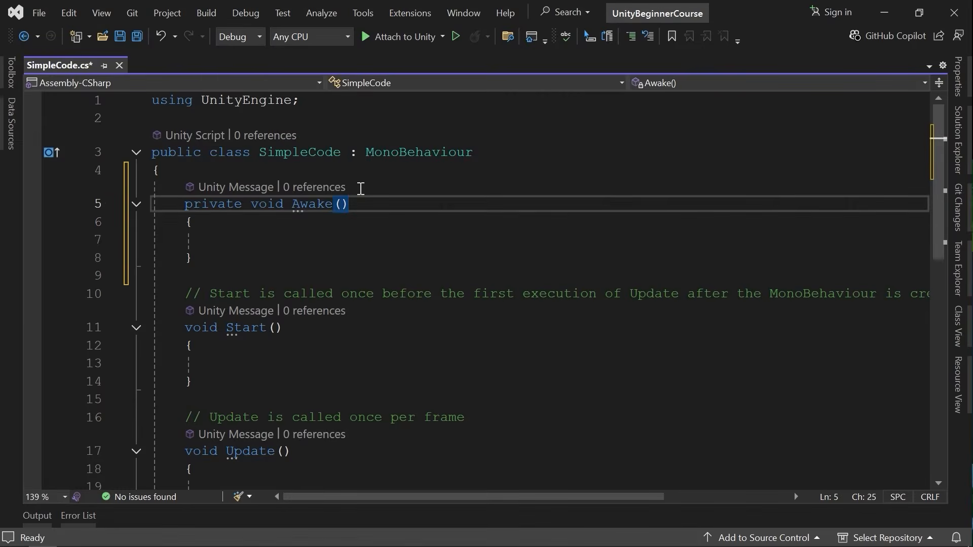
pyautogui.click(352, 153)
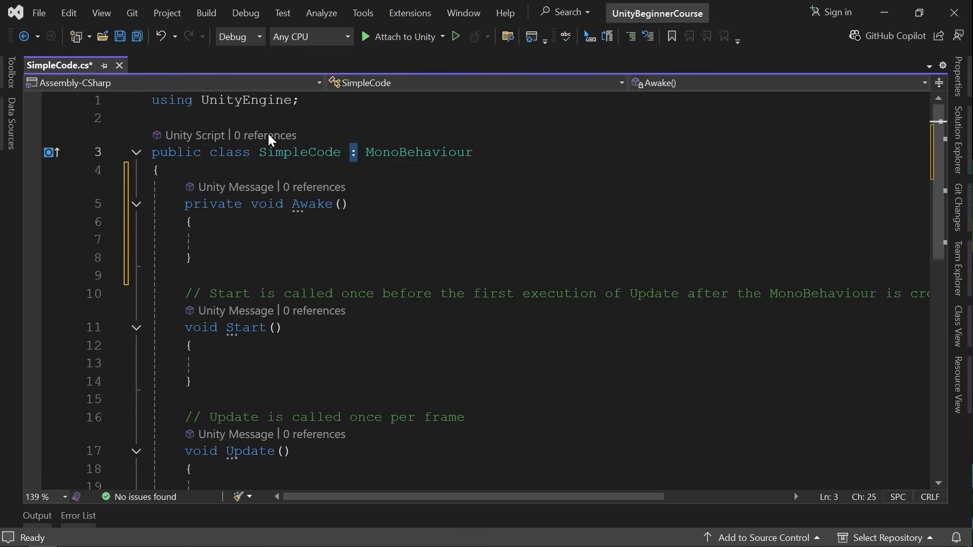
pyautogui.click(266, 153)
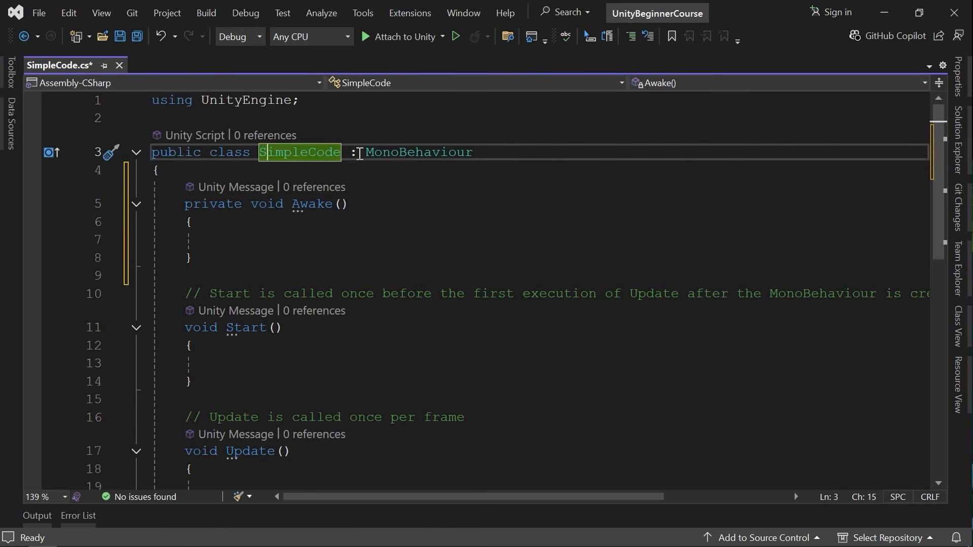
pyautogui.doubleClick(457, 152)
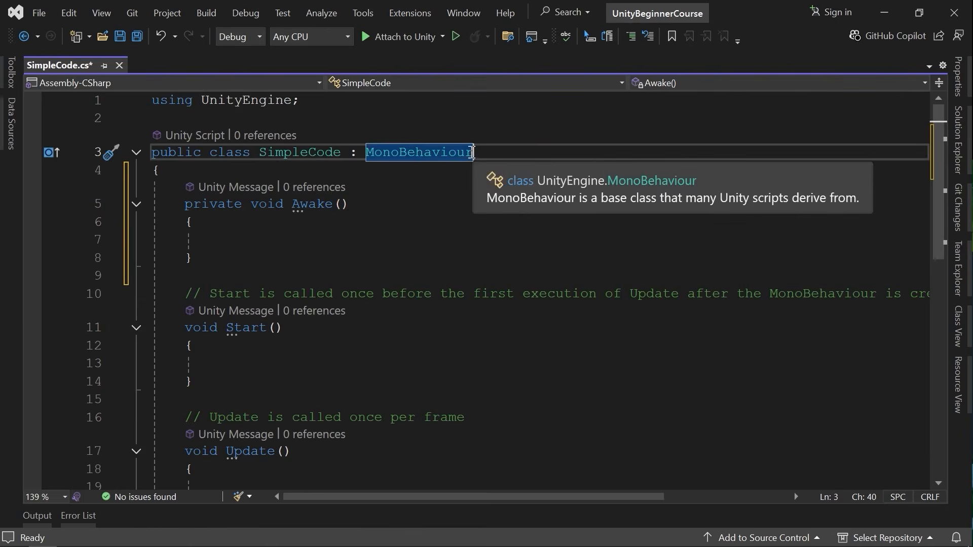
pyautogui.click(434, 193)
pyautogui.moveTo(260, 153); pyautogui.dragTo(343, 152)
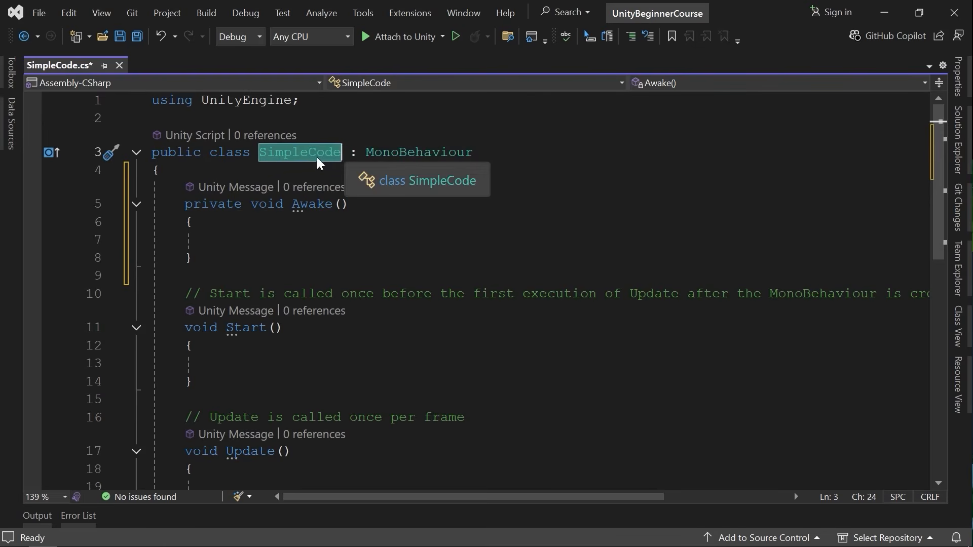
pyautogui.moveTo(471, 153)
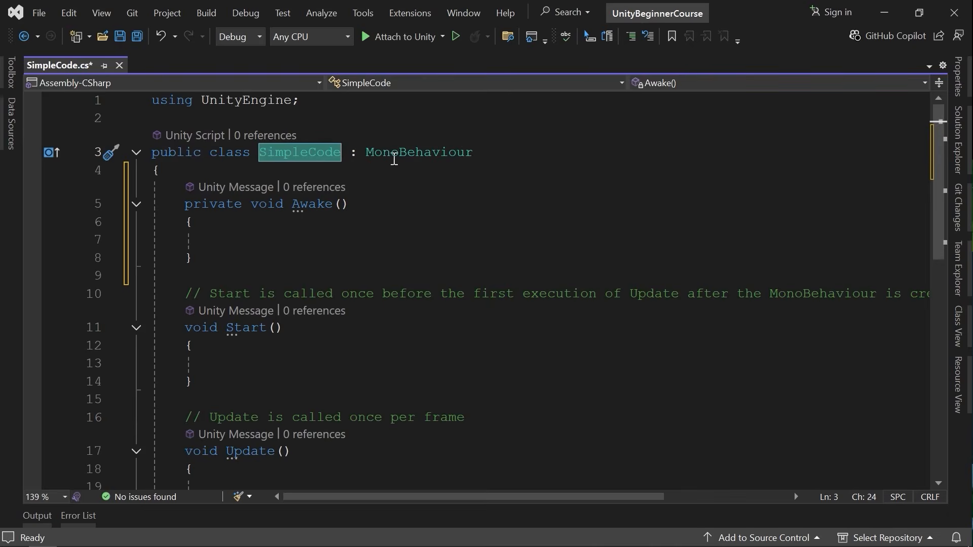
pyautogui.moveTo(473, 152); pyautogui.dragTo(371, 156)
pyautogui.click(495, 153)
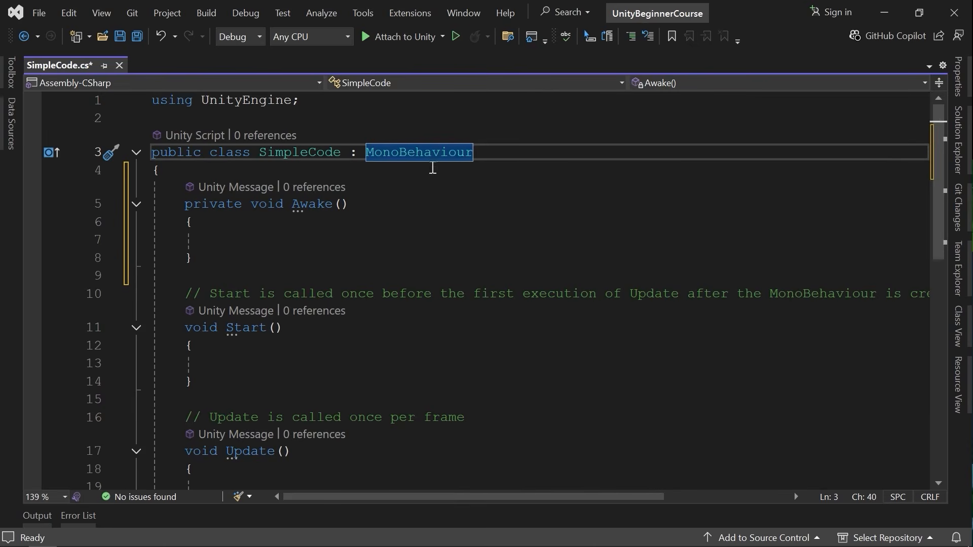
pyautogui.click(426, 223)
pyautogui.click(425, 236)
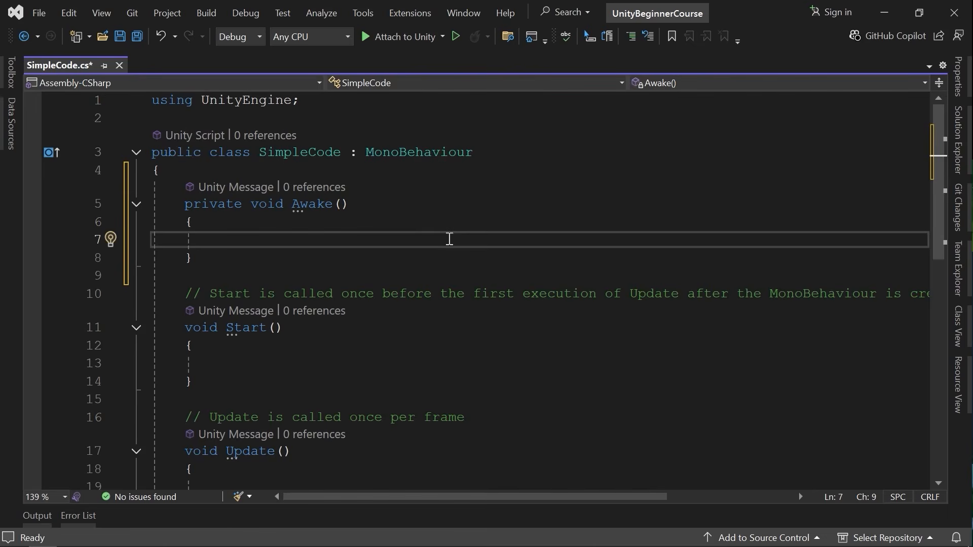
# Save the SimpleCode script with the new Awake method.
pyautogui.scroll(-2, 406, 248)
pyautogui.scroll(1, 304, 368)
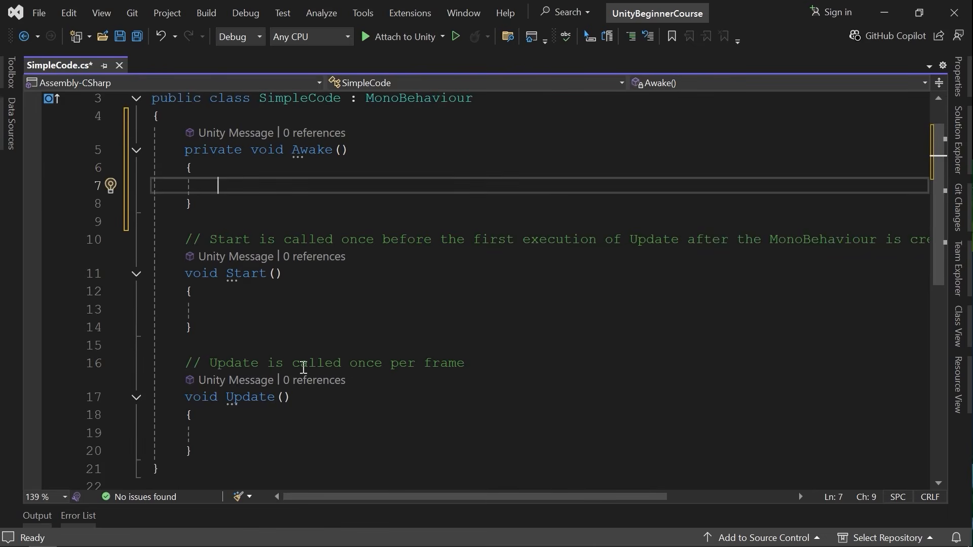
pyautogui.scroll(1, 261, 299)
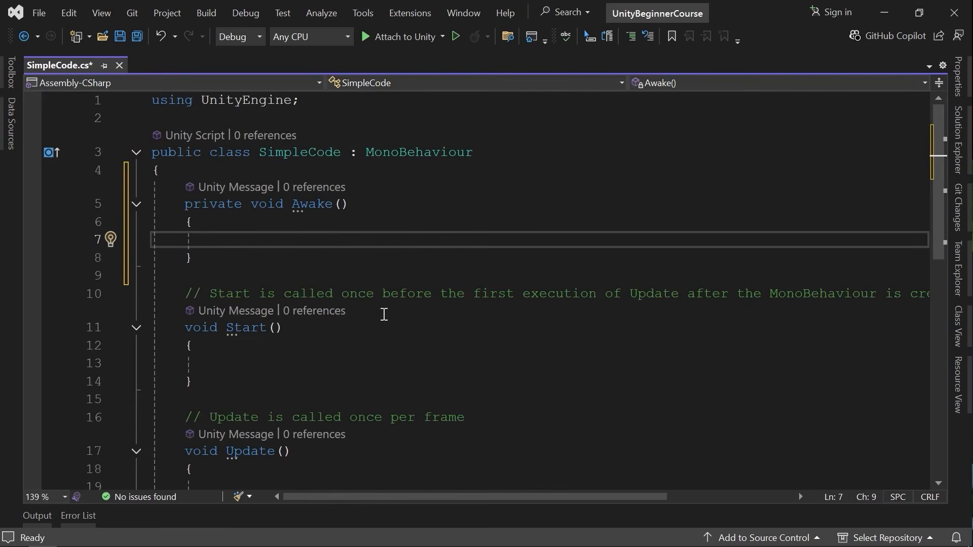
pyautogui.moveTo(428, 155)
pyautogui.click(524, 294)
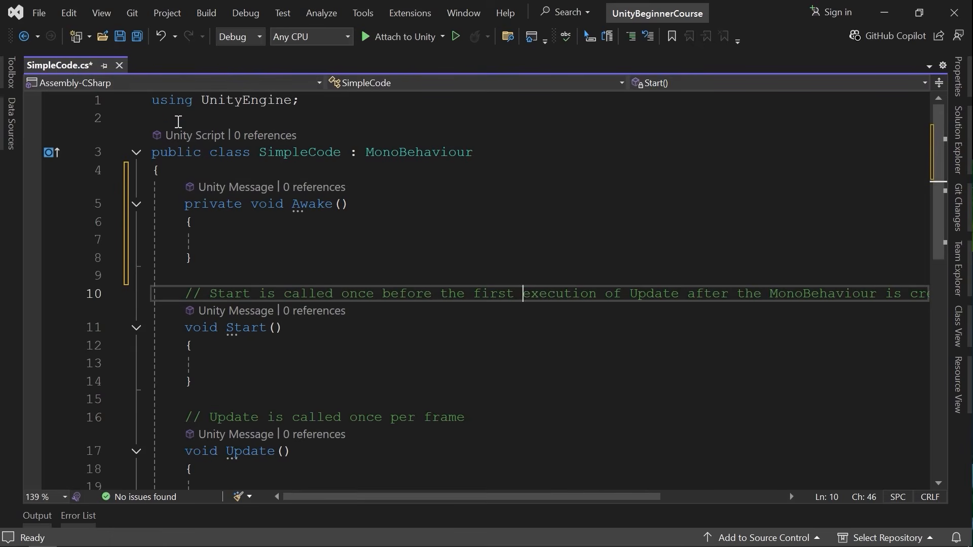
pyautogui.click(322, 220)
pyautogui.hotkey('ctrl', 's')
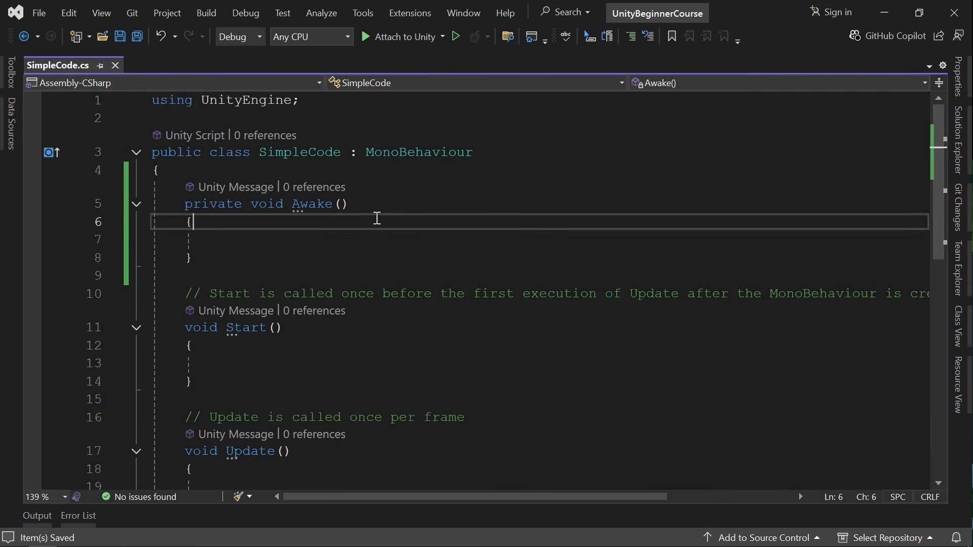
# Select the SimpleCode script in the Project window to inspect its updated code preview.
pyautogui.hotkey('alt', 'Tab')
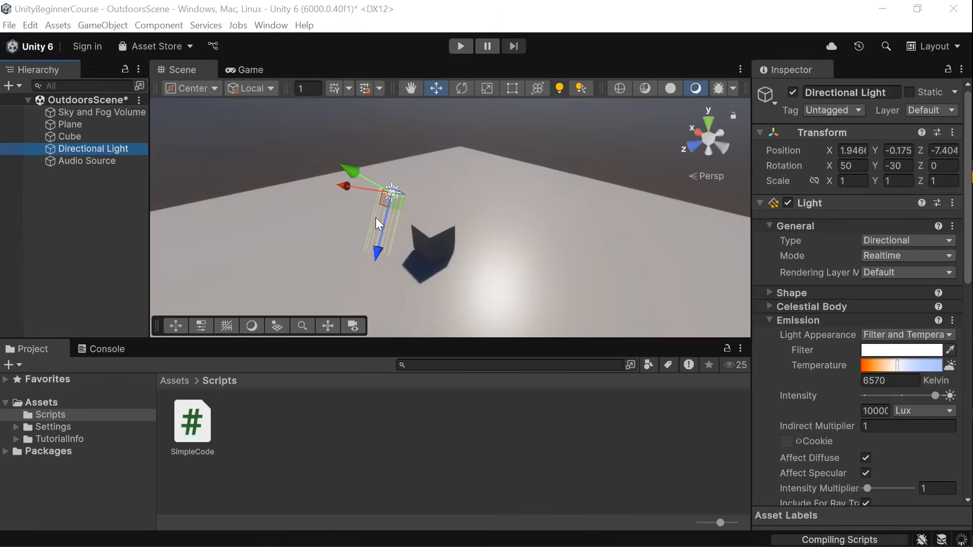
pyautogui.rightClick(479, 218)
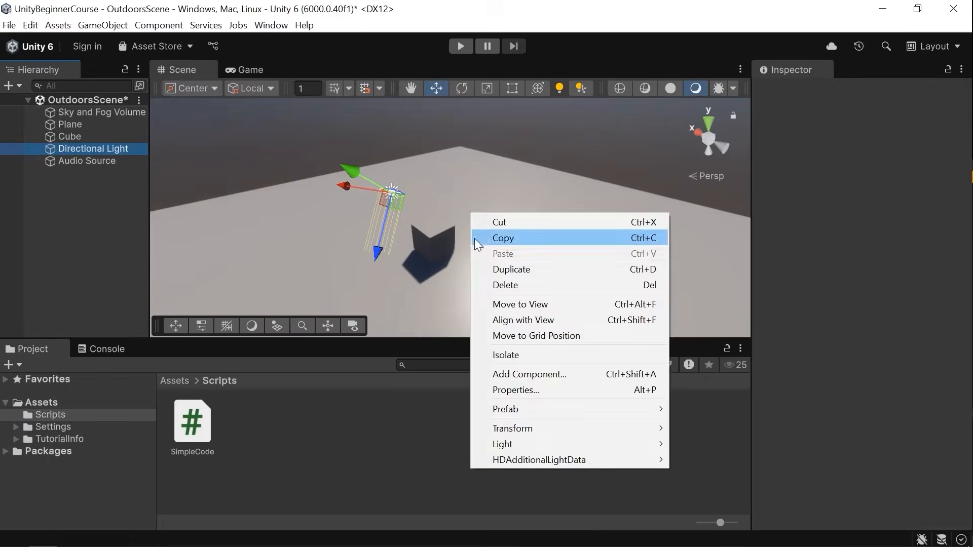
pyautogui.click(467, 425)
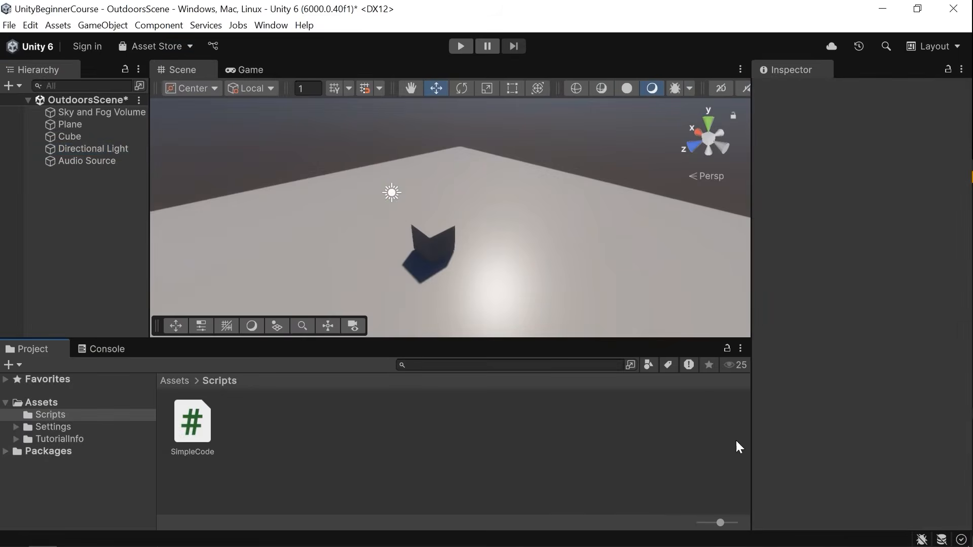
pyautogui.moveTo(595, 210); pyautogui.dragTo(559, 264, button='right')
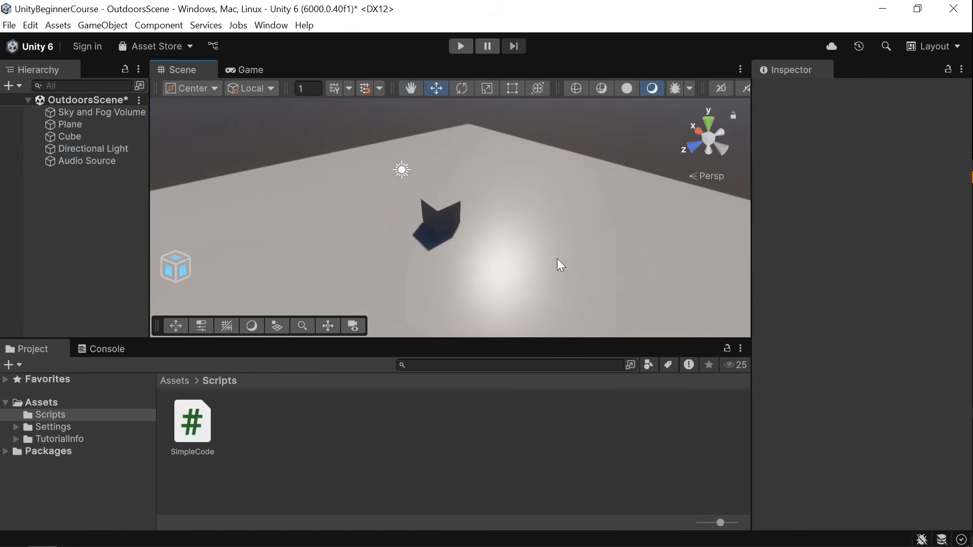
pyautogui.click(206, 424)
pyautogui.click(213, 434)
pyautogui.click(211, 426)
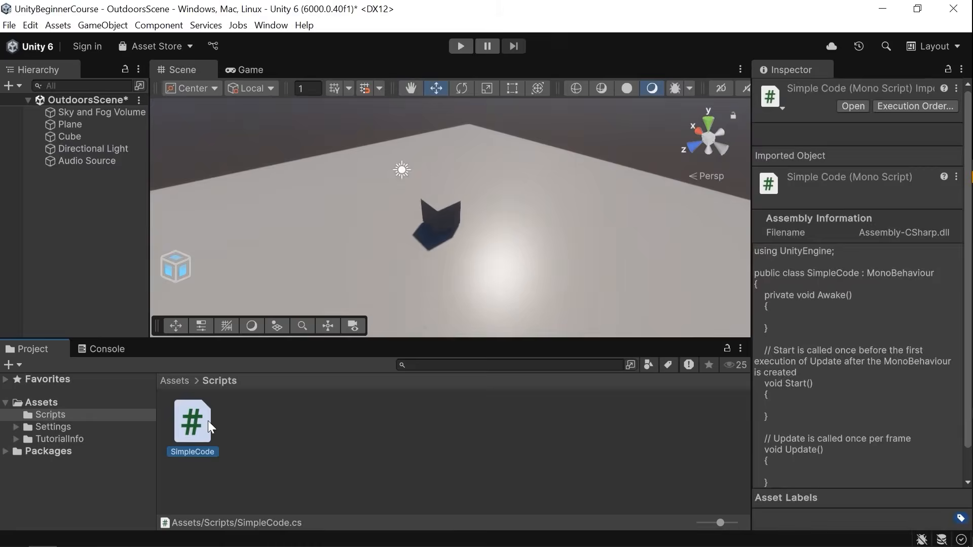
# Scroll through the SimpleCode script preview and select the Audio Source object.
pyautogui.scroll(-1, 808, 321)
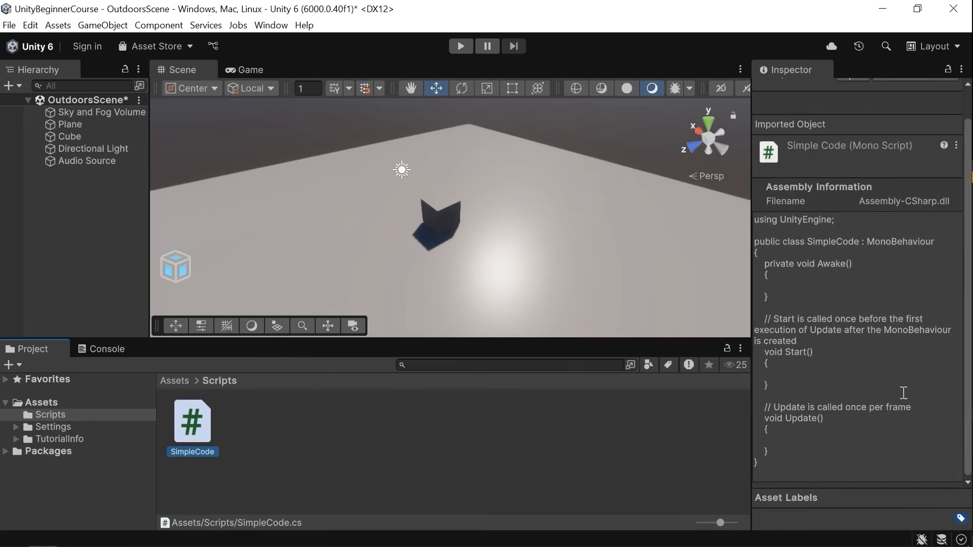
pyautogui.click(86, 162)
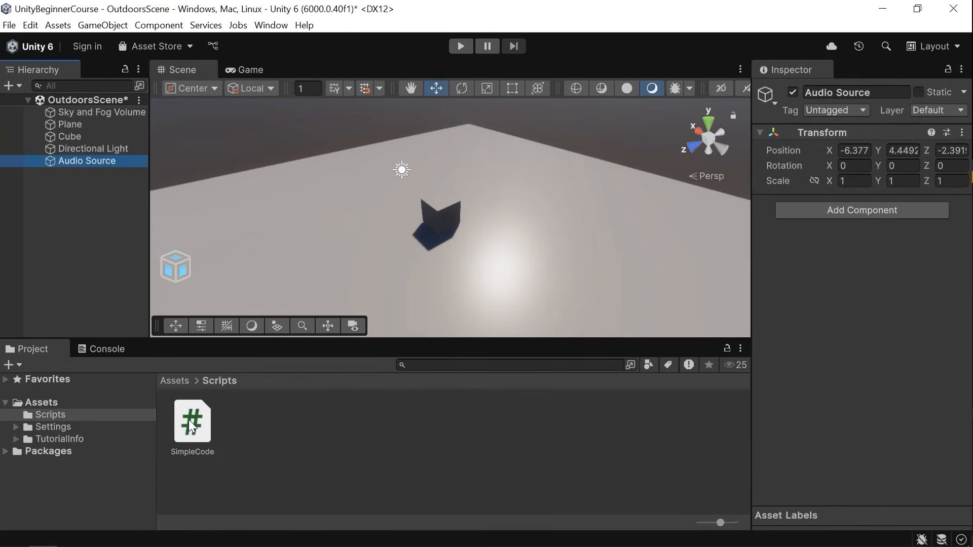
pyautogui.click(129, 314)
# Create an empty GameObject and attach the SimpleCode script to it as a component.
pyautogui.click(109, 24)
pyautogui.click(127, 42)
pyautogui.click(105, 219)
pyautogui.click(99, 174)
pyautogui.moveTo(213, 434); pyautogui.dragTo(741, 347)
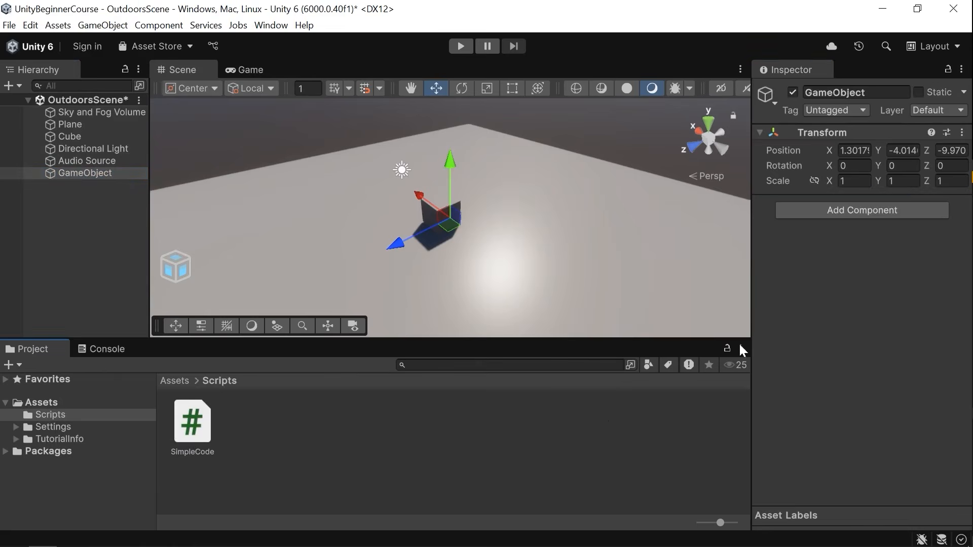
pyautogui.click(864, 212)
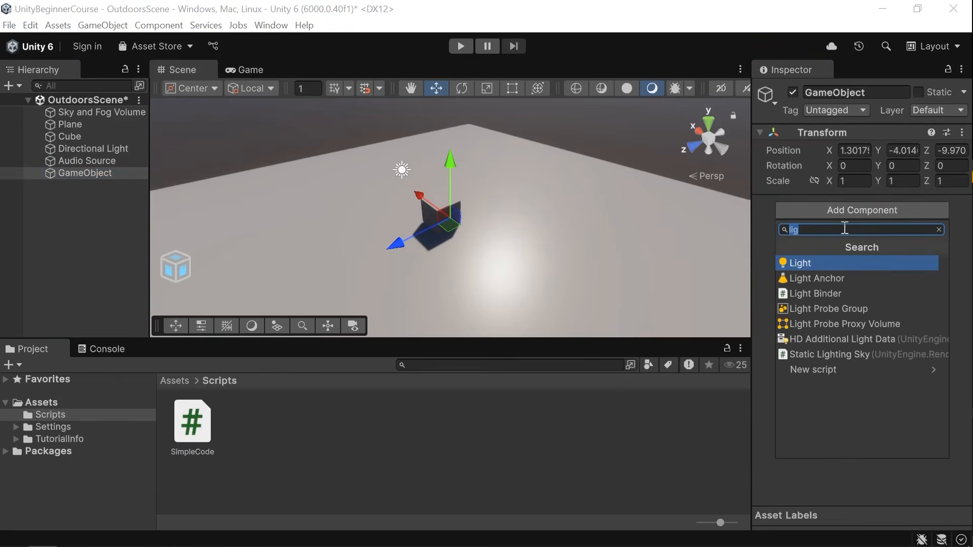
pyautogui.press('BackSpace')
pyautogui.write('Sim')
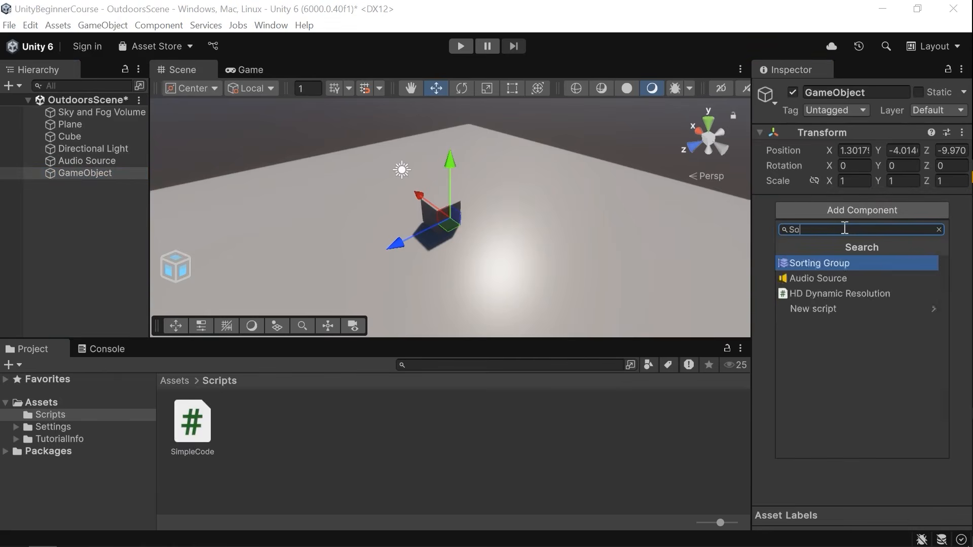
pyautogui.write('ple')
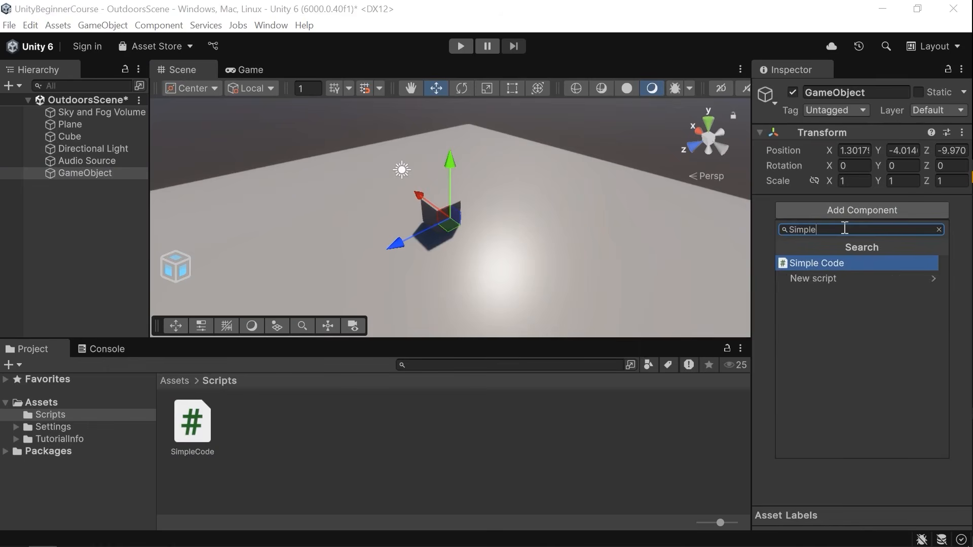
pyautogui.press('Return')
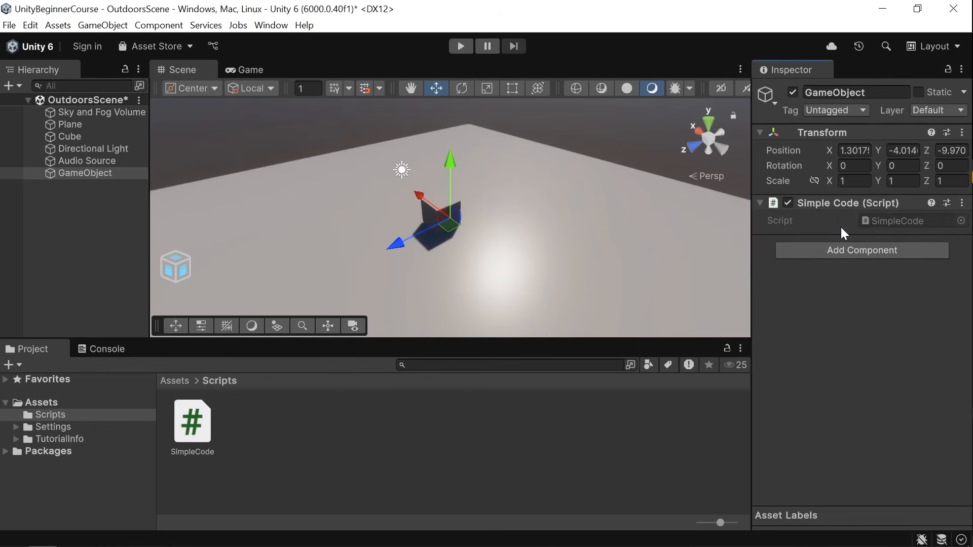
# Browse the Physics, Effects and Audio component categories, then add a second Simple Code component from Scripts.
pyautogui.click(828, 249)
pyautogui.press('BackSpace')
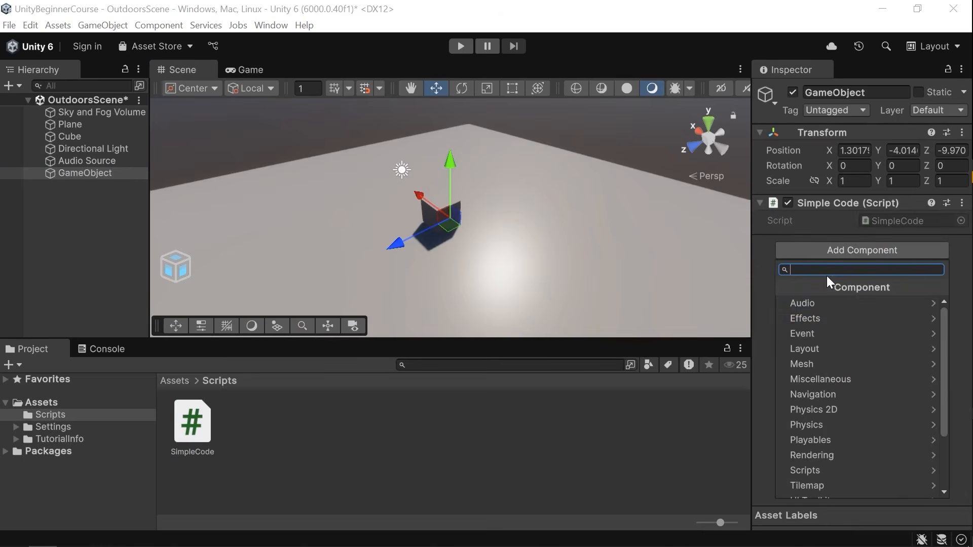
pyautogui.scroll(-3, 847, 327)
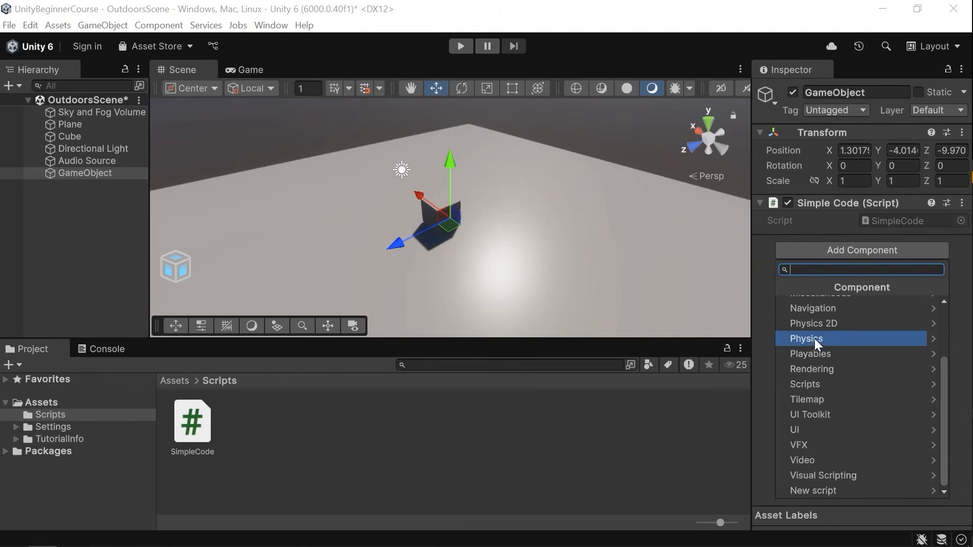
pyautogui.click(837, 347)
pyautogui.scroll(-3, 844, 334)
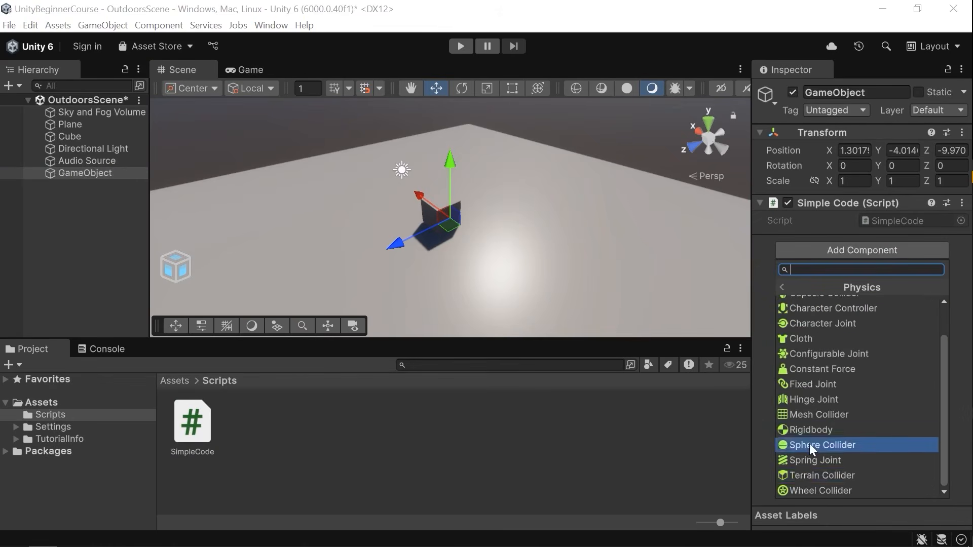
pyautogui.scroll(3, 834, 354)
pyautogui.click(783, 287)
pyautogui.click(822, 317)
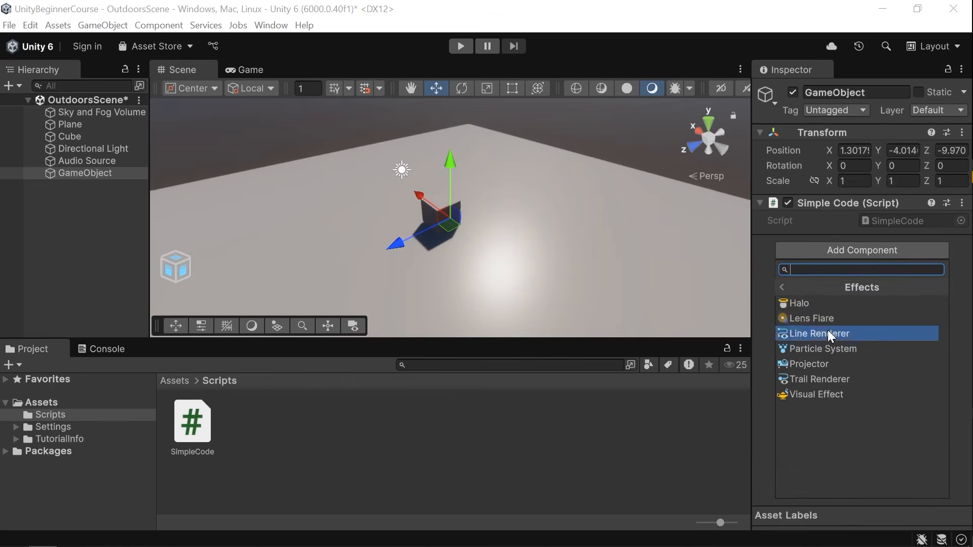
pyautogui.click(796, 287)
pyautogui.click(825, 304)
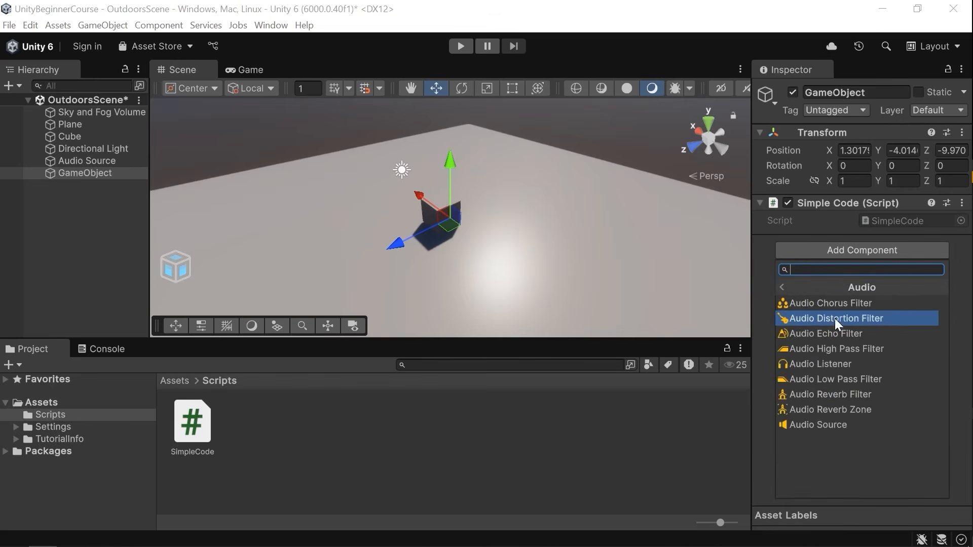
pyautogui.click(782, 287)
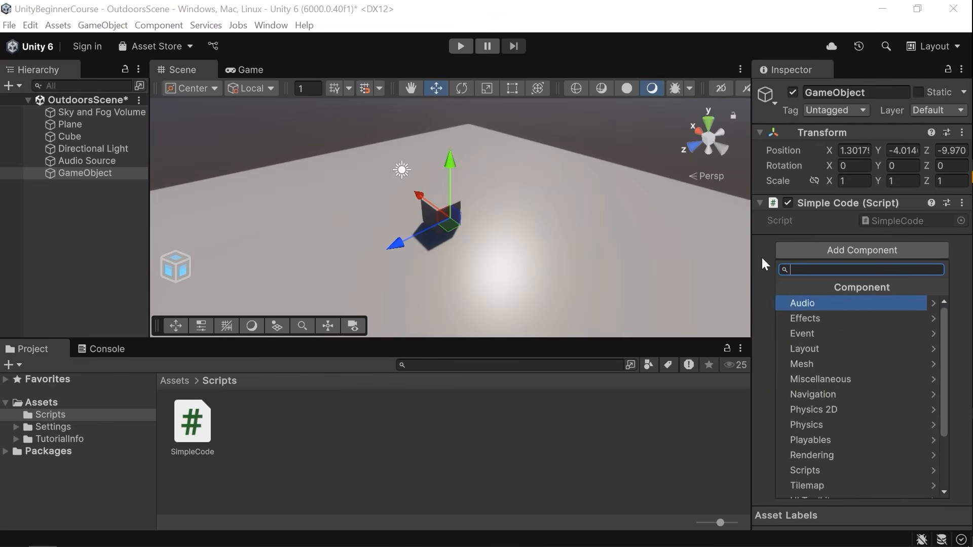
pyautogui.scroll(-3, 870, 369)
pyautogui.click(830, 386)
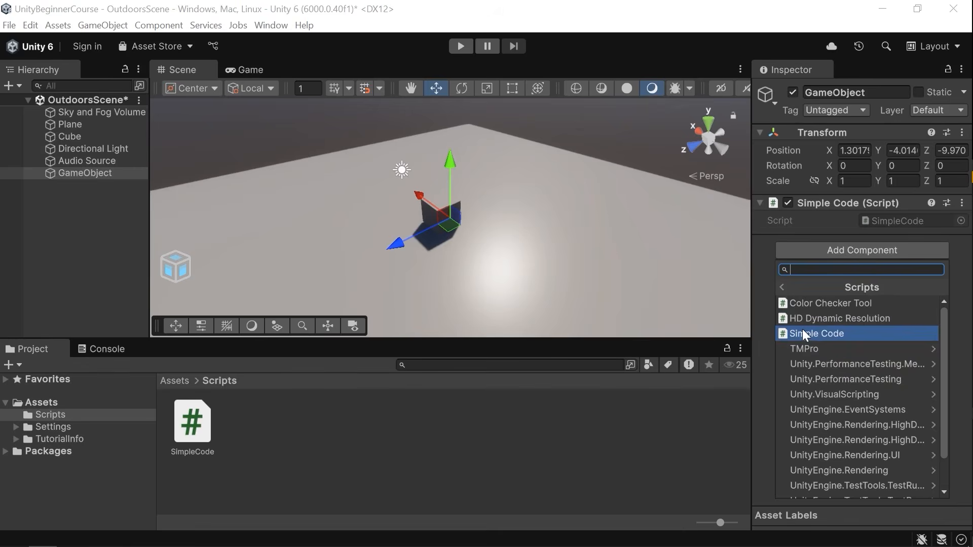
pyautogui.click(831, 334)
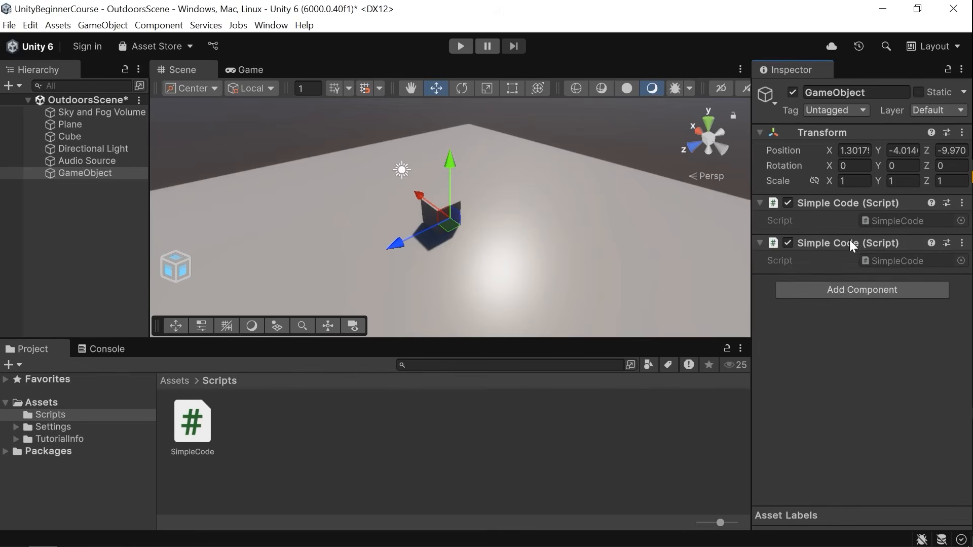
# Enter Play mode and stop it again to test the scene.
pyautogui.click(837, 289)
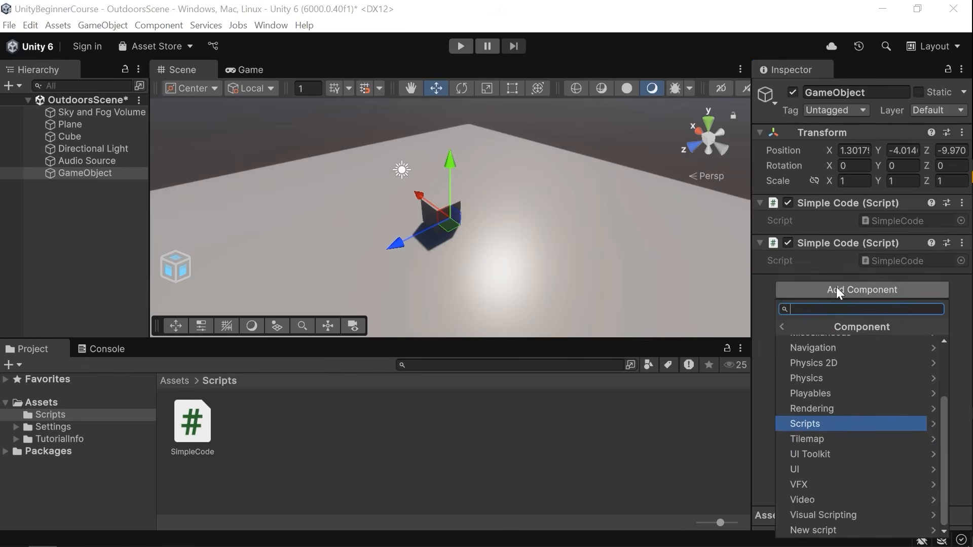
pyautogui.press('s')
pyautogui.moveTo(525, 193); pyautogui.dragTo(522, 188, button='right')
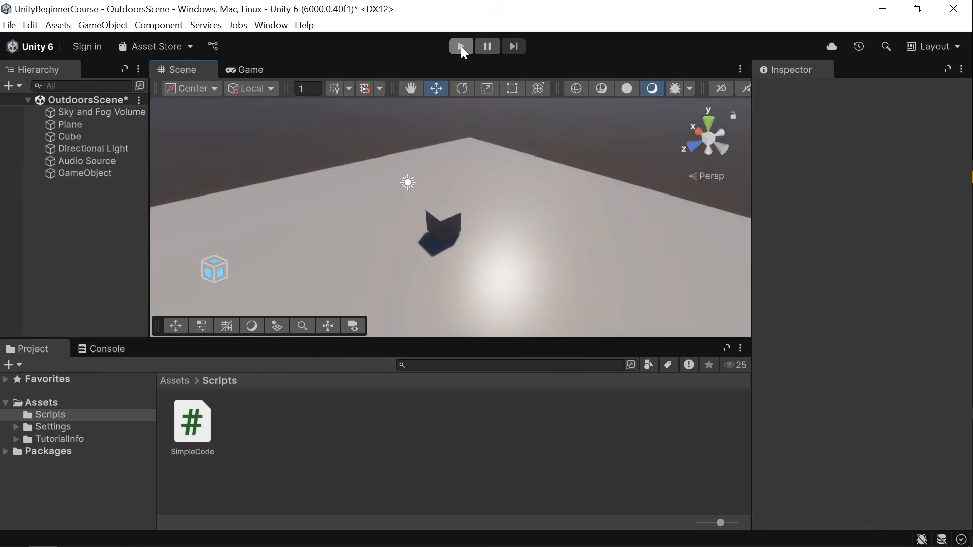
pyautogui.click(460, 47)
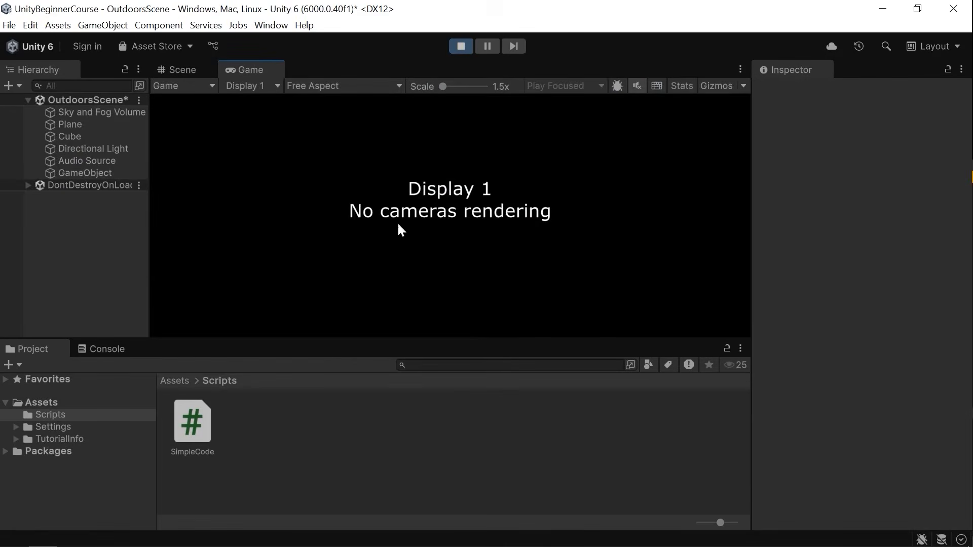
pyautogui.click(463, 48)
# Add a Camera to the scene and run Play mode again to see the rendered view.
pyautogui.click(102, 26)
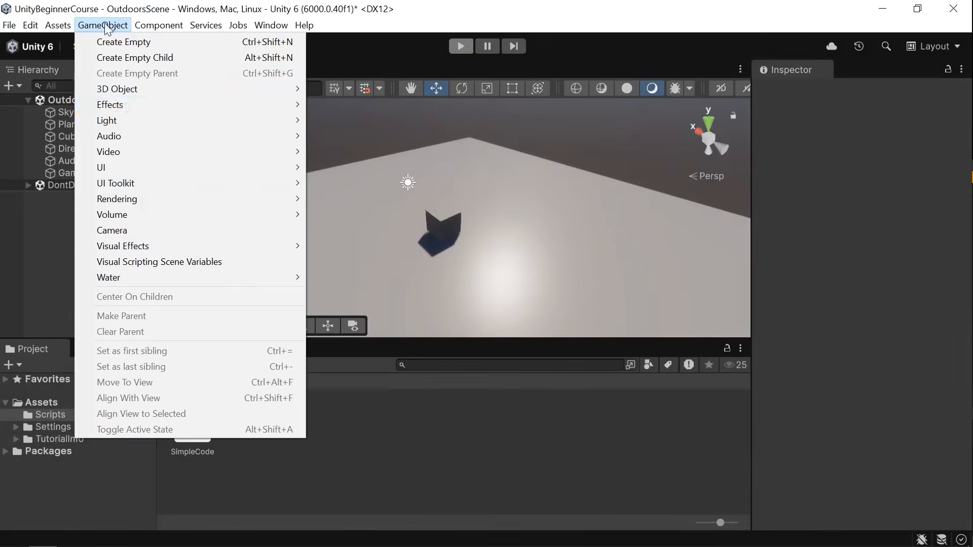
pyautogui.click(131, 231)
pyautogui.keyDown('alt'); pyautogui.moveTo(527, 228); pyautogui.dragTo(503, 165); pyautogui.keyUp('alt')
pyautogui.moveTo(491, 197); pyautogui.dragTo(493, 109)
pyautogui.moveTo(451, 184); pyautogui.dragTo(313, 220)
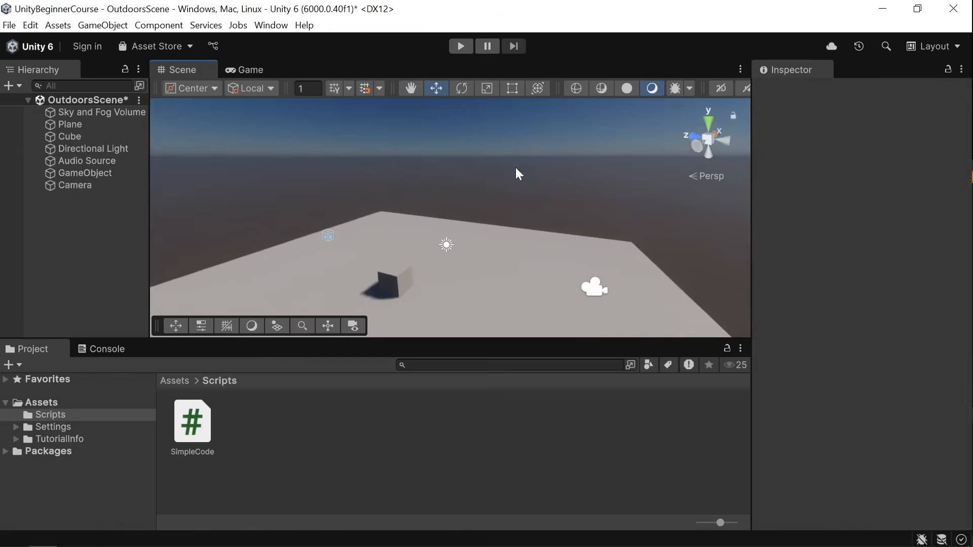
pyautogui.click(460, 46)
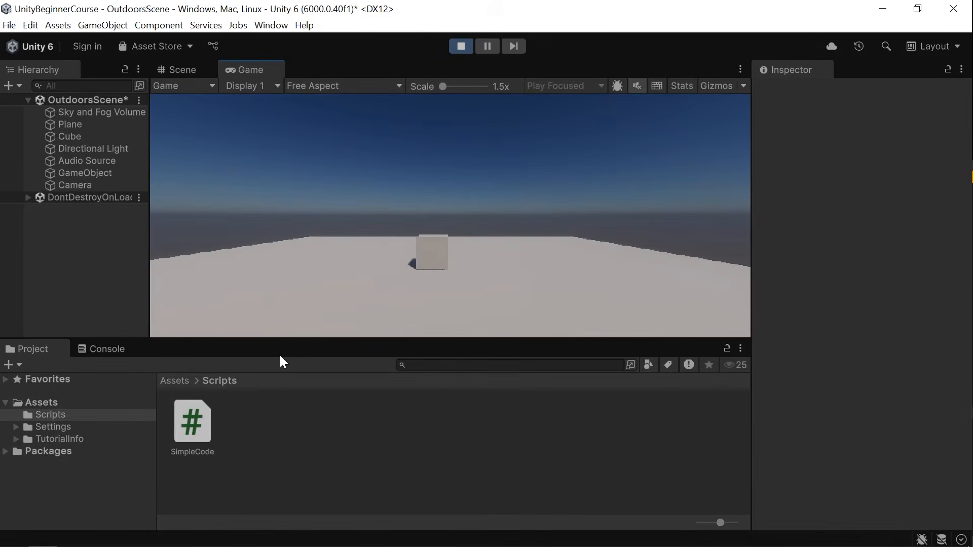
pyautogui.click(461, 46)
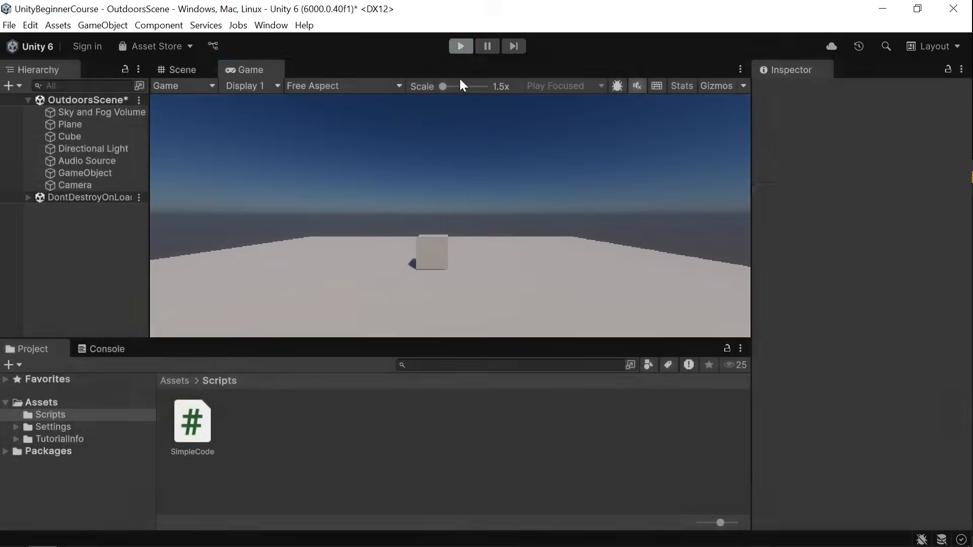
# Switch between the code editor and Unity to open the Console.
pyautogui.hotkey('alt', 'Tab')
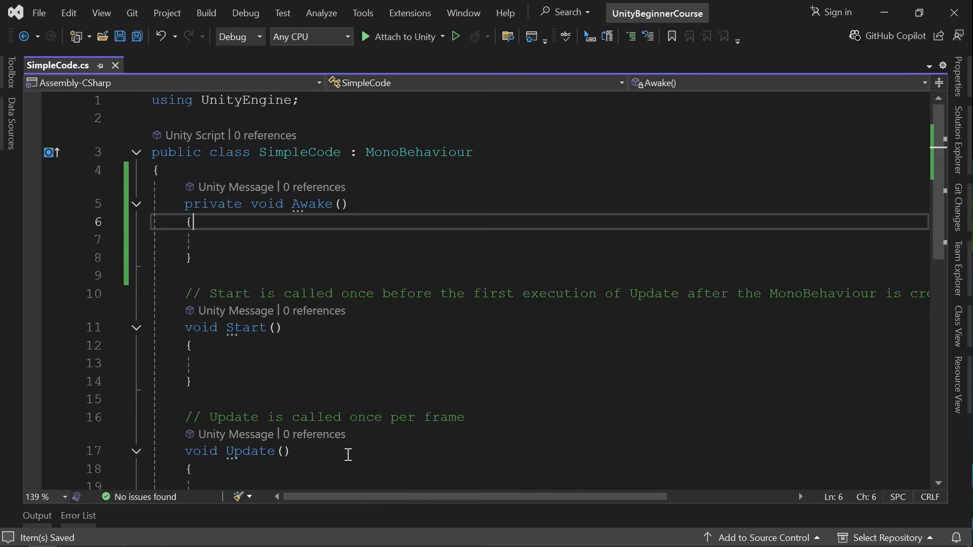
pyautogui.hotkey('alt', 'Tab')
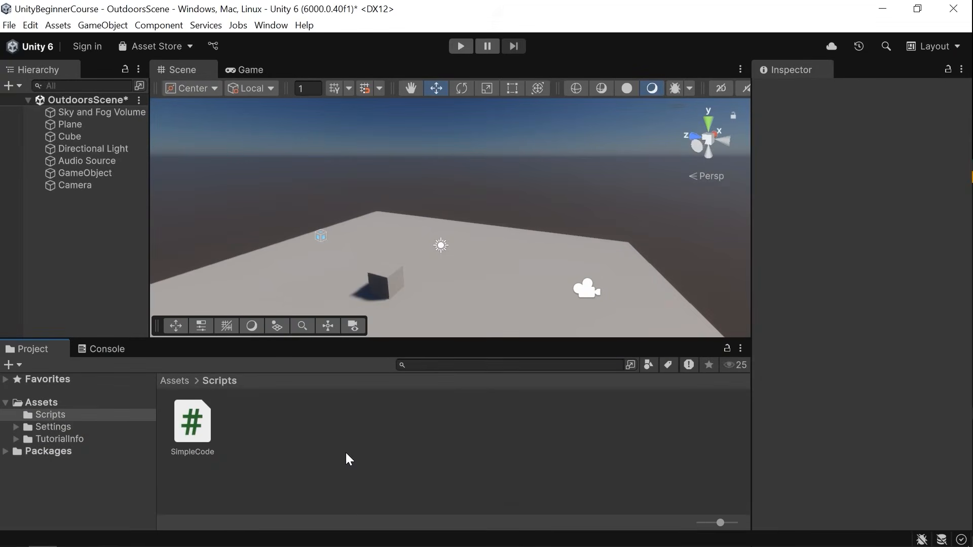
pyautogui.click(95, 349)
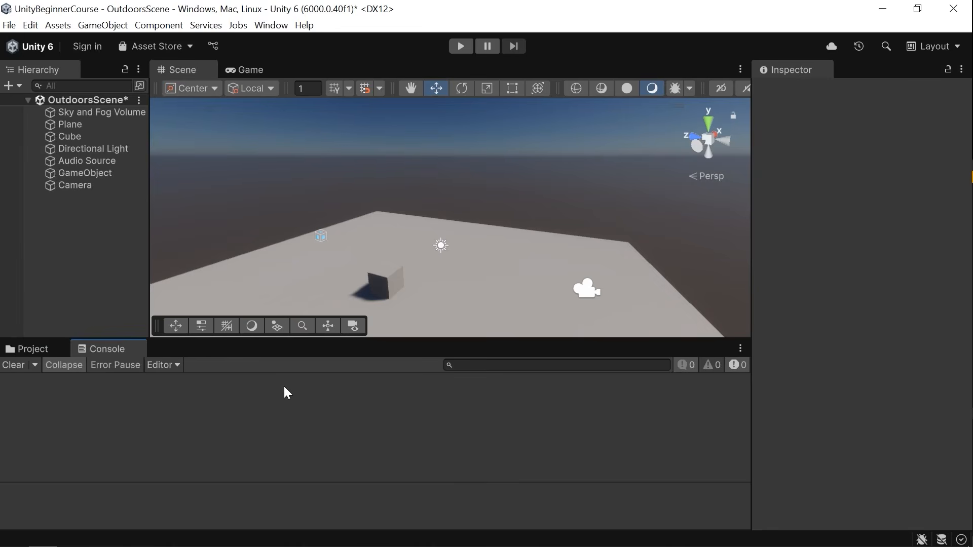
pyautogui.hotkey('alt', 'Tab')
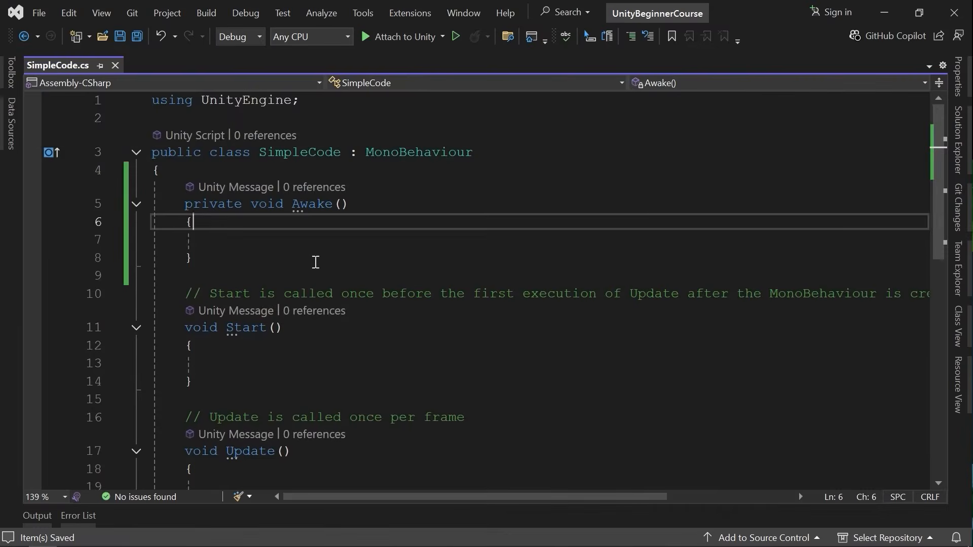
# Write a print call with placeholder text inside the Awake method.
pyautogui.scroll(-1, 315, 262)
pyautogui.click(301, 185)
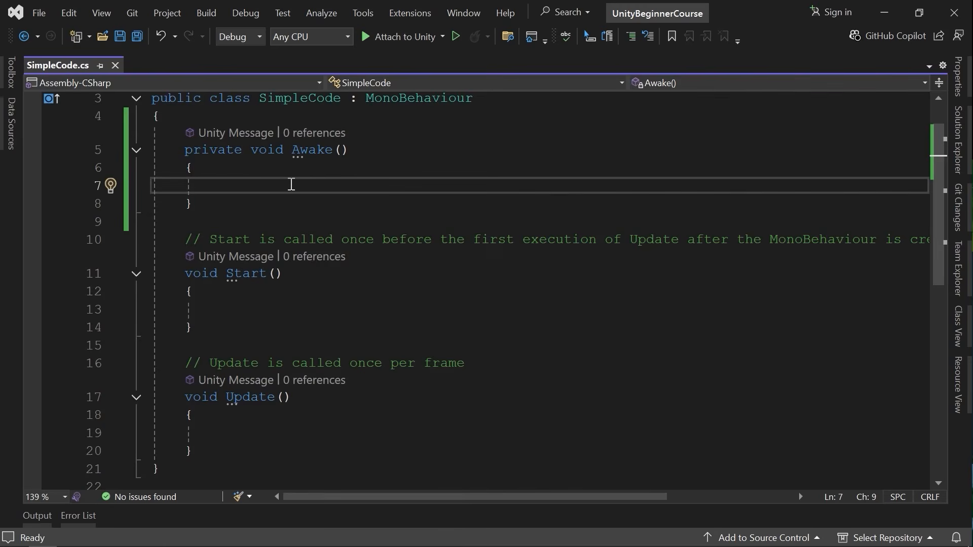
pyautogui.write('print')
pyautogui.press('Escape')
pyautogui.write('();')
pyautogui.press('Left')
pyautogui.press('Left')
pyautogui.write('""')
pyautogui.press('Left')
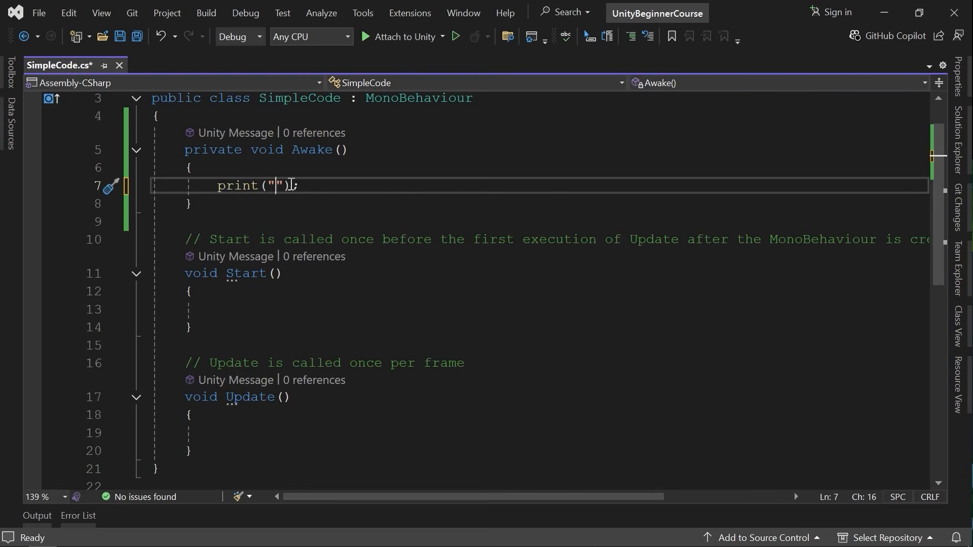
pyautogui.write('dlk;sad;las')
# Replace the print argument with the number 20.5.
pyautogui.moveTo(366, 185); pyautogui.dragTo(293, 189)
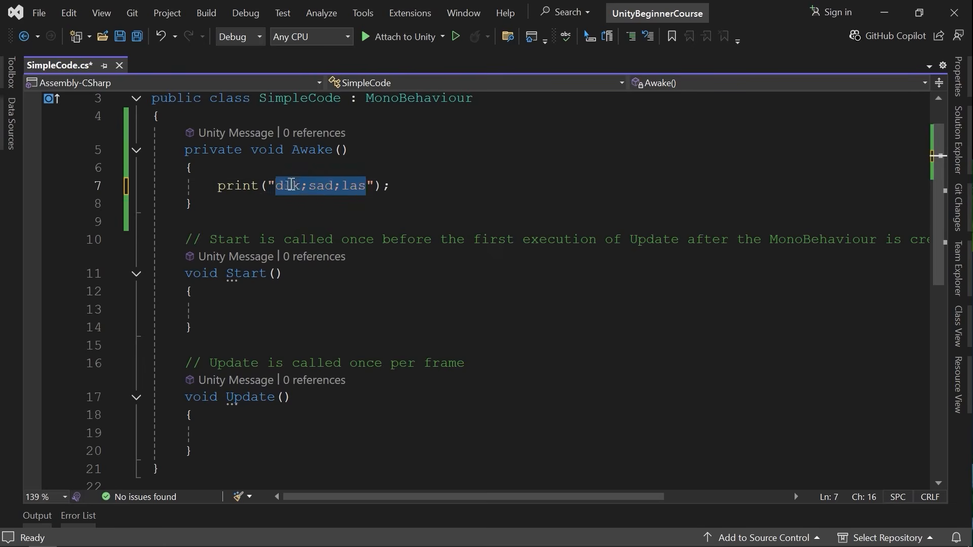
pyautogui.press('BackSpace')
pyautogui.press('End')
pyautogui.press('Left')
pyautogui.press('BackSpace')
pyautogui.press('BackSpace')
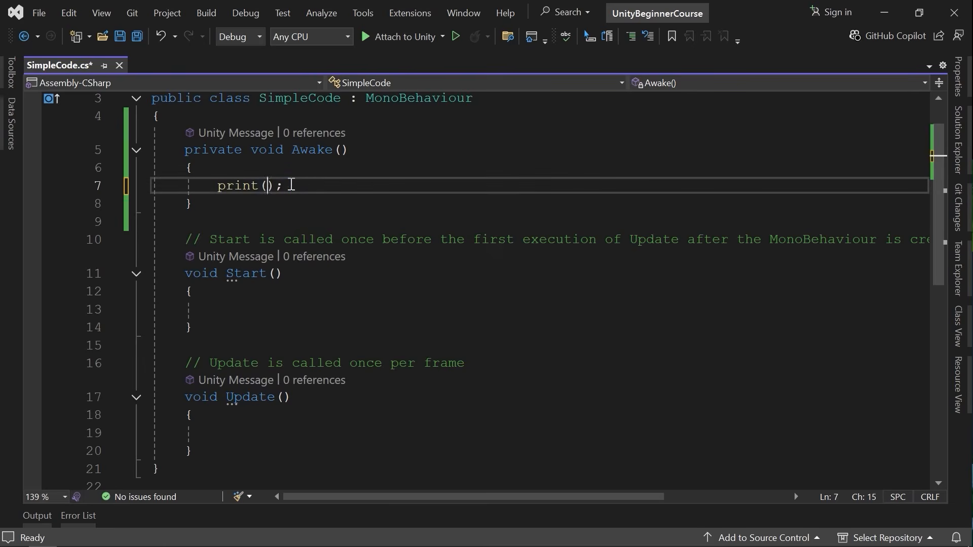
pyautogui.write('20.5')
pyautogui.hotkey('shift', 'Home')
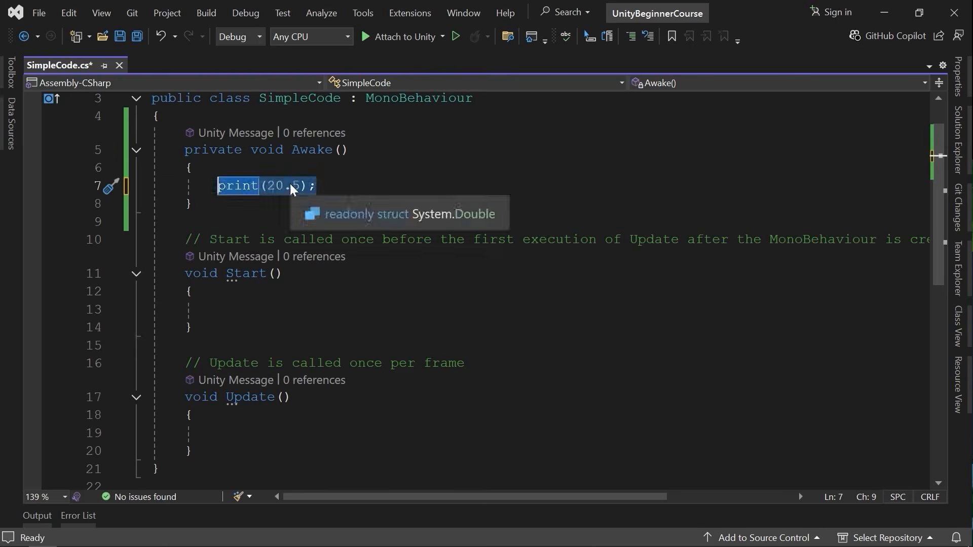
# Try writing a Debug.Log call in place of the print line, then clear the line.
pyautogui.write('Debug')
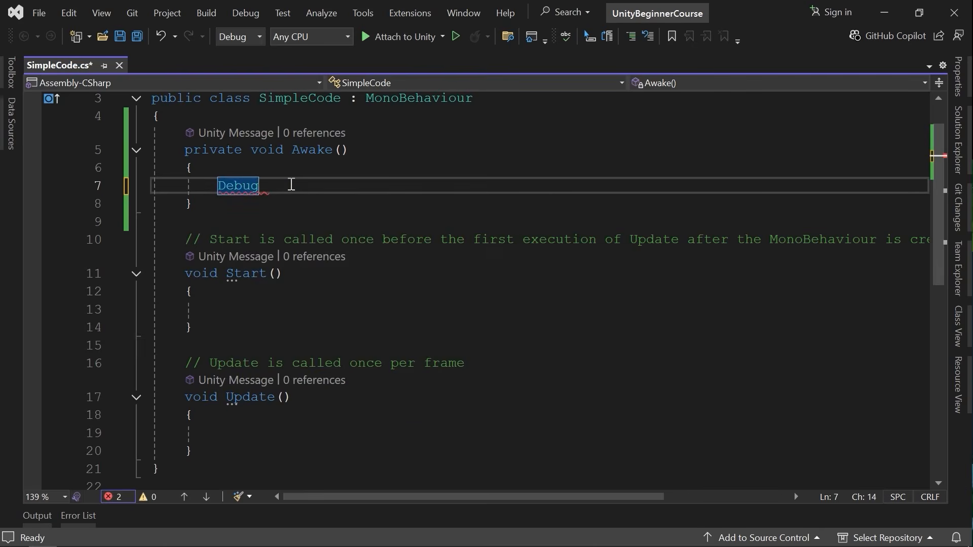
pyautogui.write('.log')
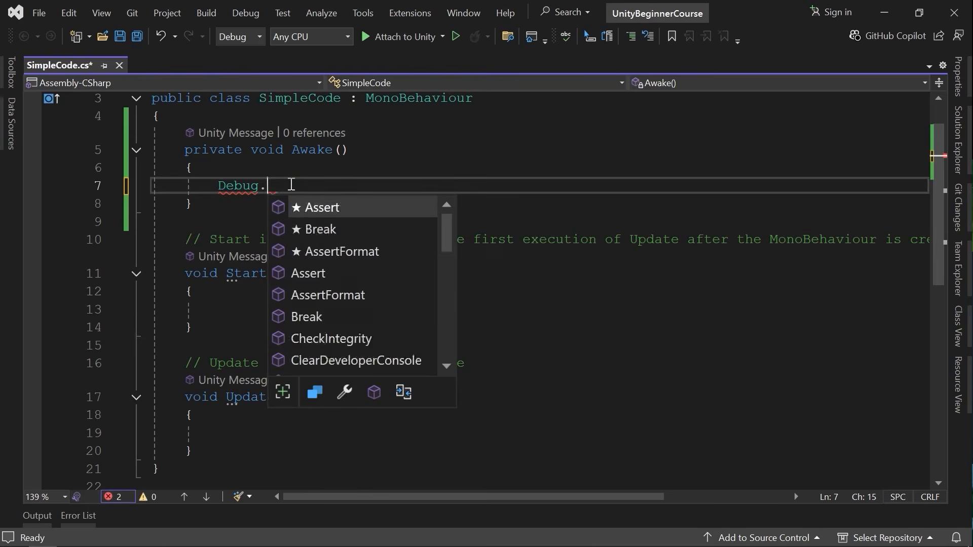
pyautogui.press('Tab')
pyautogui.write('();')
pyautogui.press('Left')
pyautogui.press('Left')
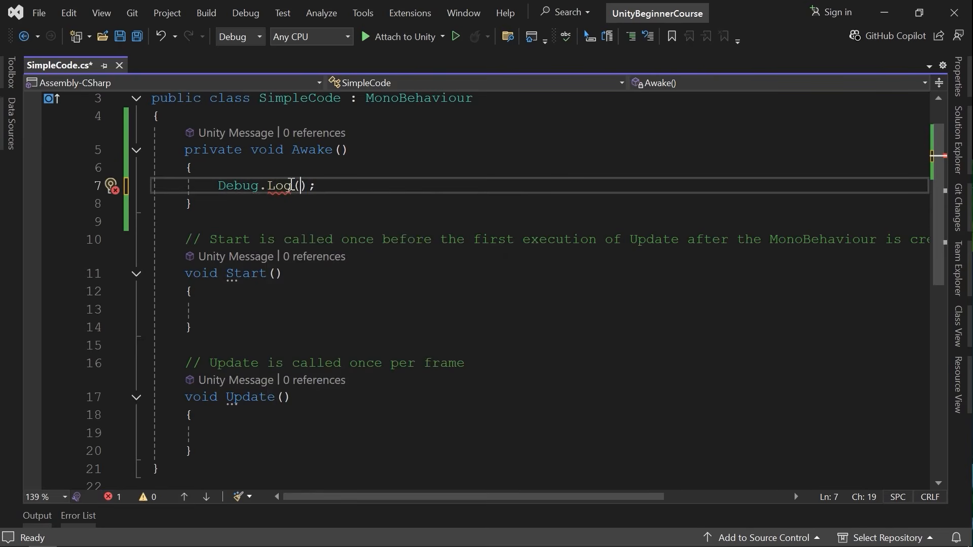
pyautogui.press('End')
pyautogui.hotkey('shift', 'Home')
pyautogui.press('BackSpace')
# Write print("It is awake"); inside the Awake method.
pyautogui.write('pri')
pyautogui.press('BackSpace')
pyautogui.write('rin')
pyautogui.press('Tab')
pyautogui.write('("It ')
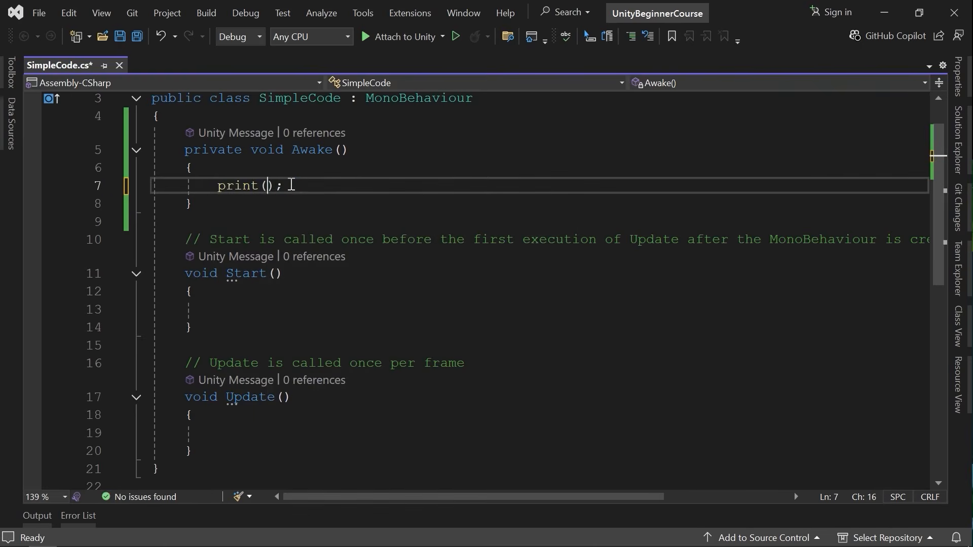
pyautogui.write('is awake')
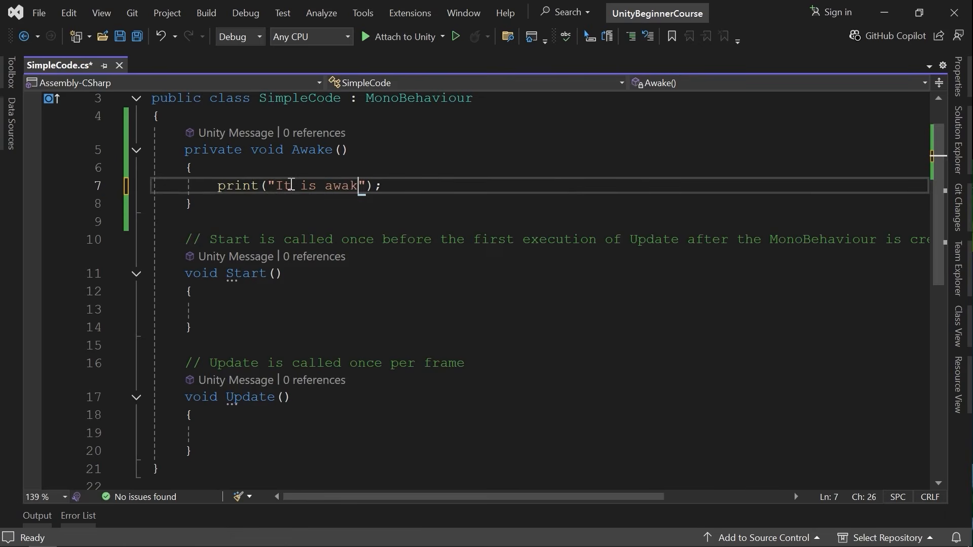
# Write print("It is start"); inside the Start method.
pyautogui.press('Down')
pyautogui.press('Down')
pyautogui.press('Down')
pyautogui.press('Down')
pyautogui.press('Down')
pyautogui.press('Down')
pyautogui.write('print')
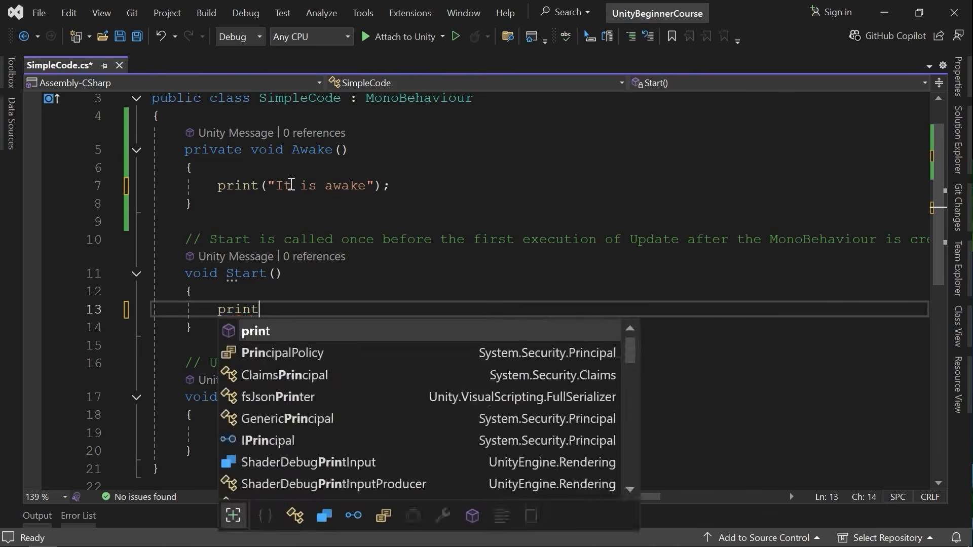
pyautogui.write('("It is start')
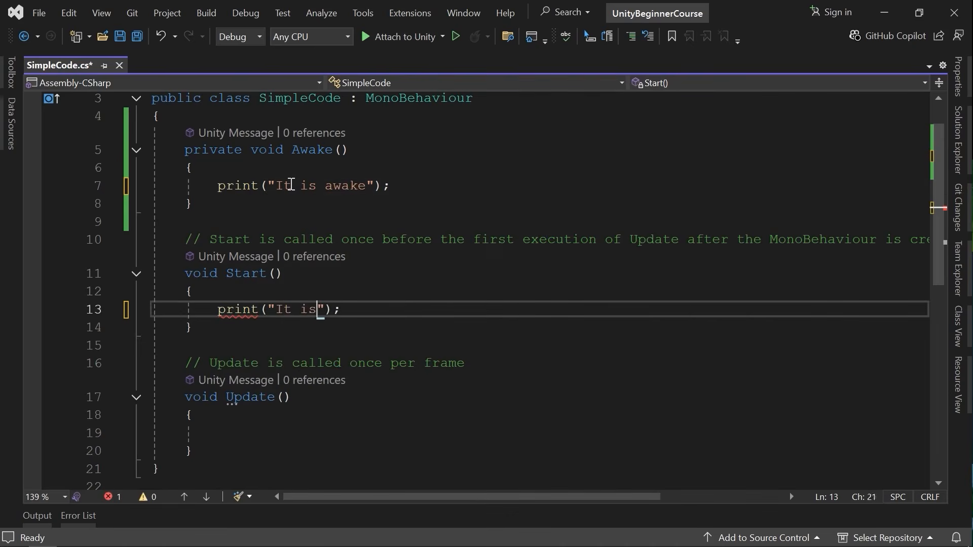
# Write print("It is update"); inside the Update method.
pyautogui.press('Down')
pyautogui.press('Down')
pyautogui.press('Down')
pyautogui.press('Down')
pyautogui.press('Down')
pyautogui.press('Down')
pyautogui.write('print("I')
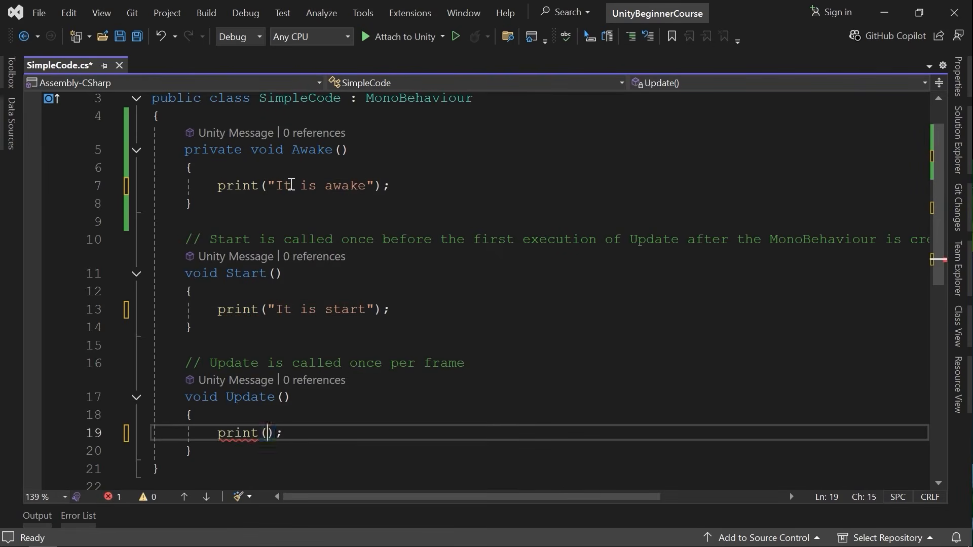
pyautogui.write('t is update")')
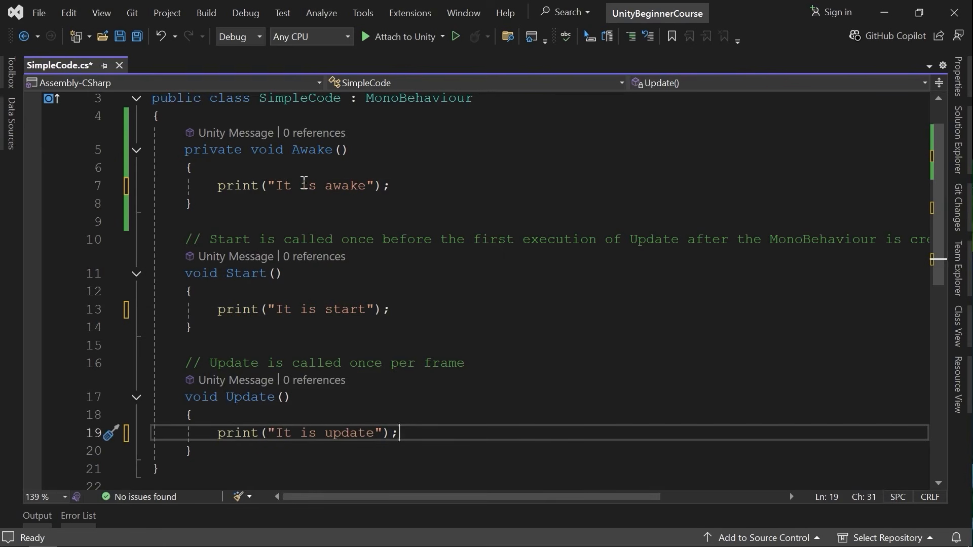
# Delete the default comment lines above the Start and Update methods.
pyautogui.moveTo(187, 238); pyautogui.dragTo(951, 243)
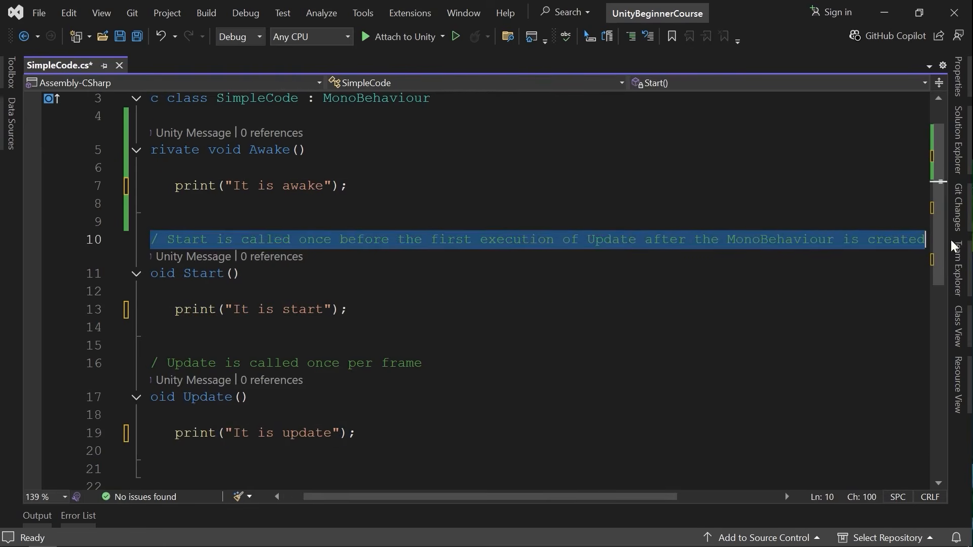
pyautogui.press('BackSpace')
pyautogui.press('BackSpace')
pyautogui.press('BackSpace')
pyautogui.press('BackSpace')
pyautogui.moveTo(466, 346); pyautogui.dragTo(104, 355)
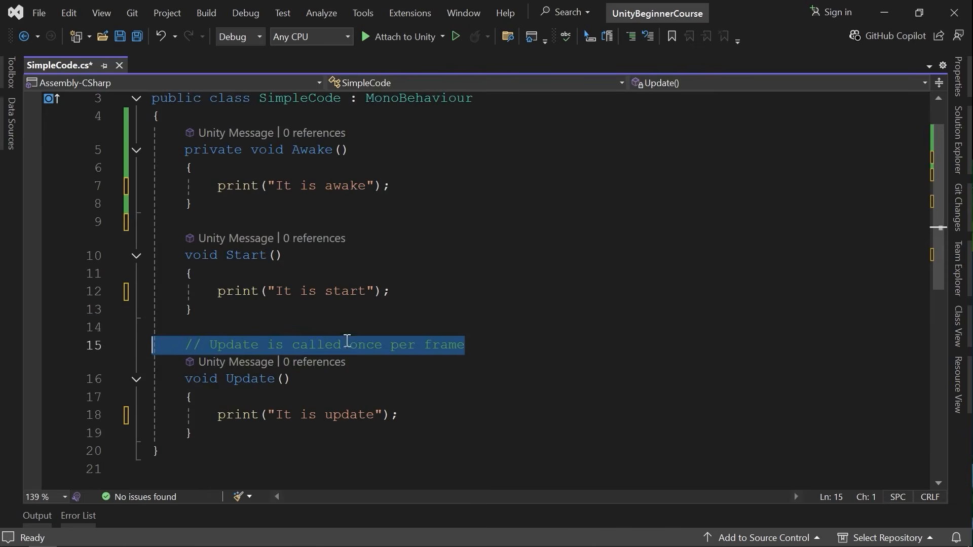
pyautogui.press('BackSpace')
pyautogui.press('BackSpace')
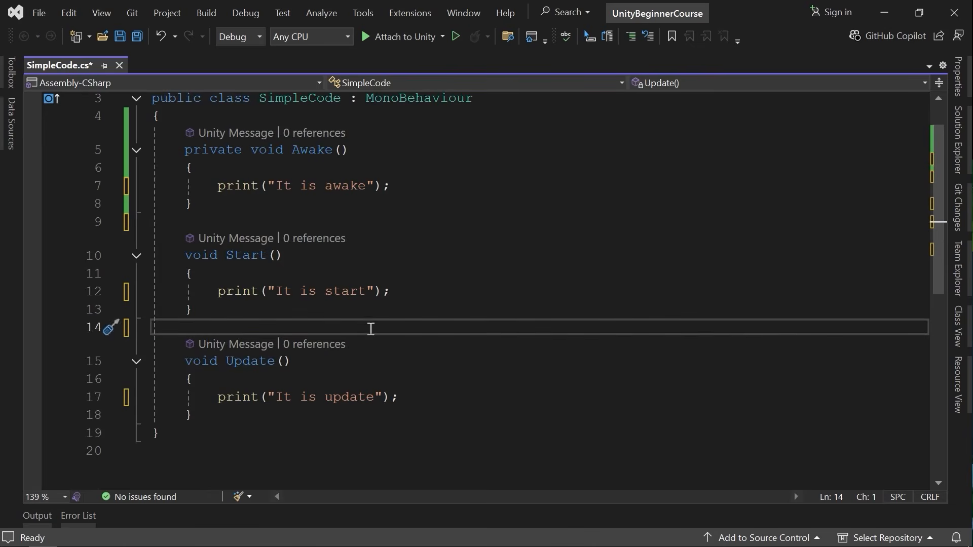
pyautogui.hotkey('ctrl', 'z')
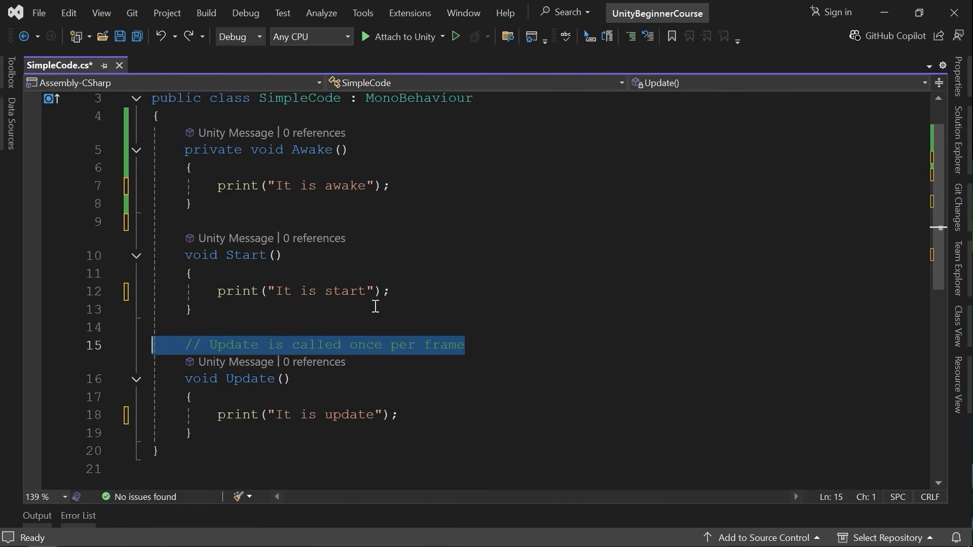
pyautogui.press('BackSpace')
pyautogui.press('BackSpace')
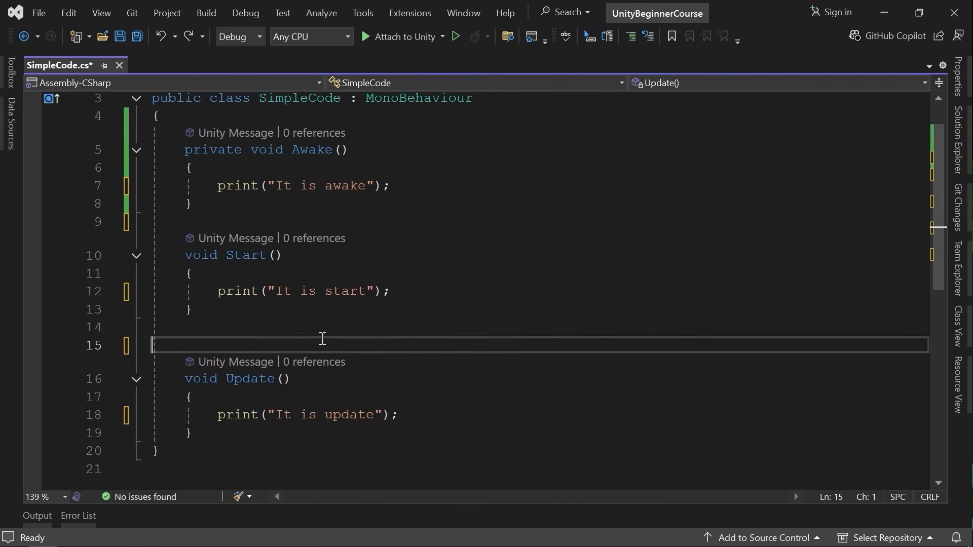
# Save the script, switch to Unity and enter Play mode.
pyautogui.click(534, 288)
pyautogui.hotkey('ctrl', 's')
pyautogui.hotkey('alt', 'Tab')
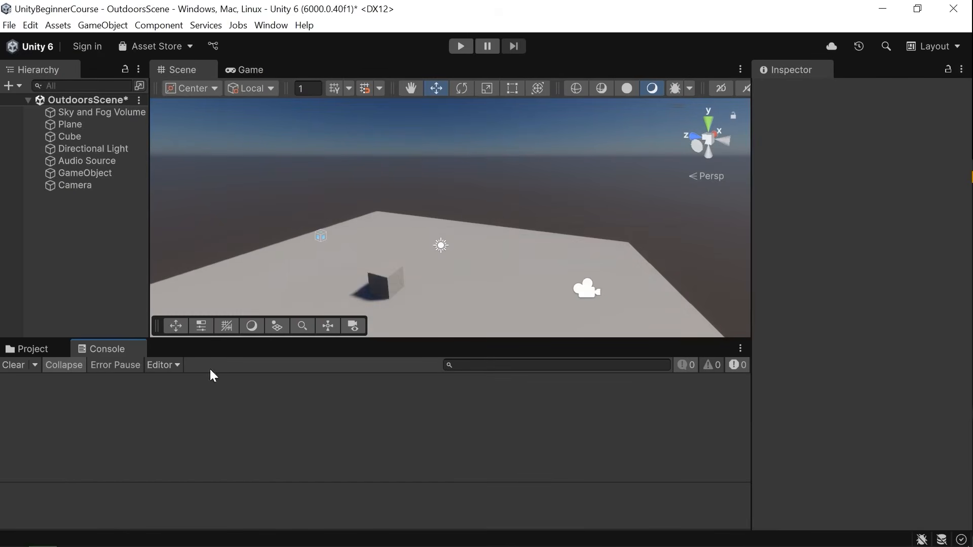
pyautogui.hotkey('ctrl', 'p')
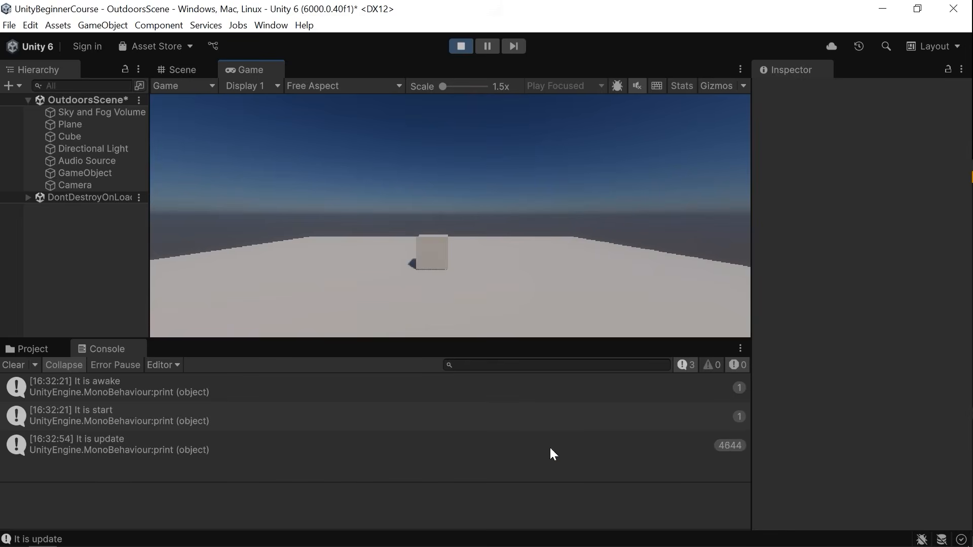
# Examine the logged Awake, Start and Update messages with Collapse toggled off and back on, then clear the console.
pyautogui.click(730, 451)
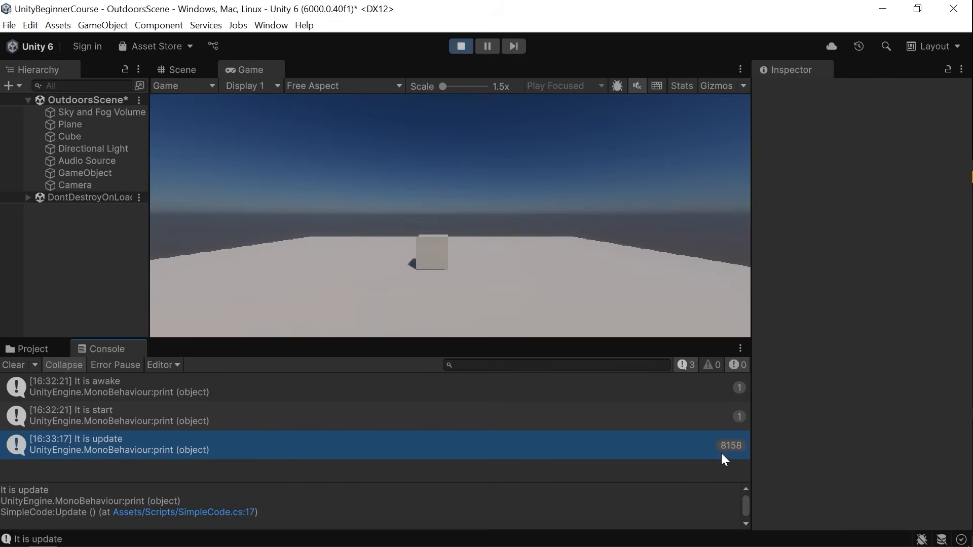
pyautogui.click(66, 365)
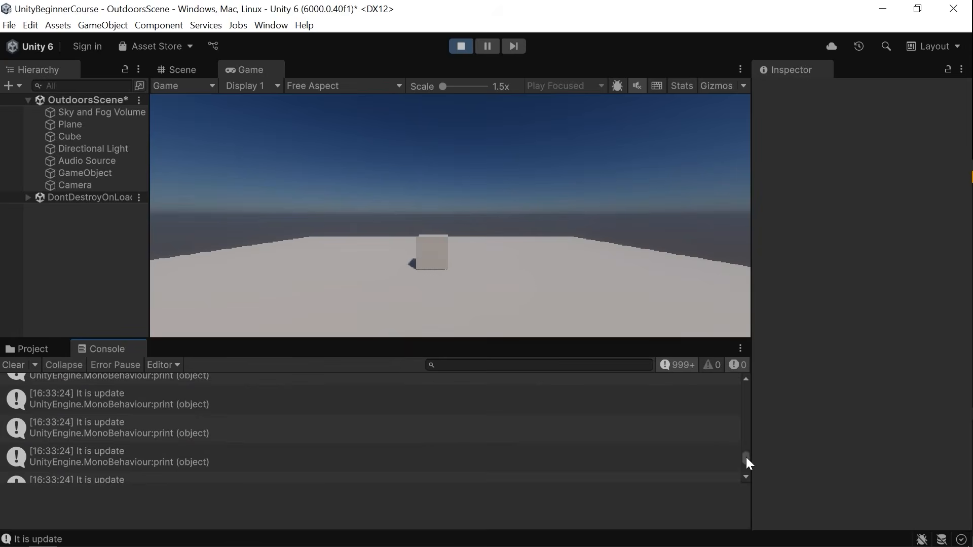
pyautogui.moveTo(749, 476); pyautogui.dragTo(745, 391)
pyautogui.click(197, 434)
pyautogui.click(61, 369)
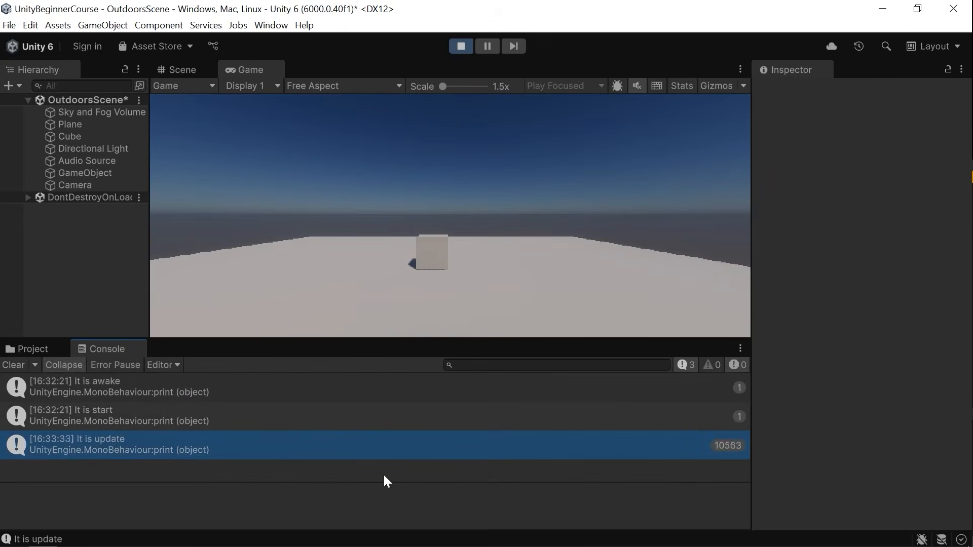
pyautogui.click(15, 366)
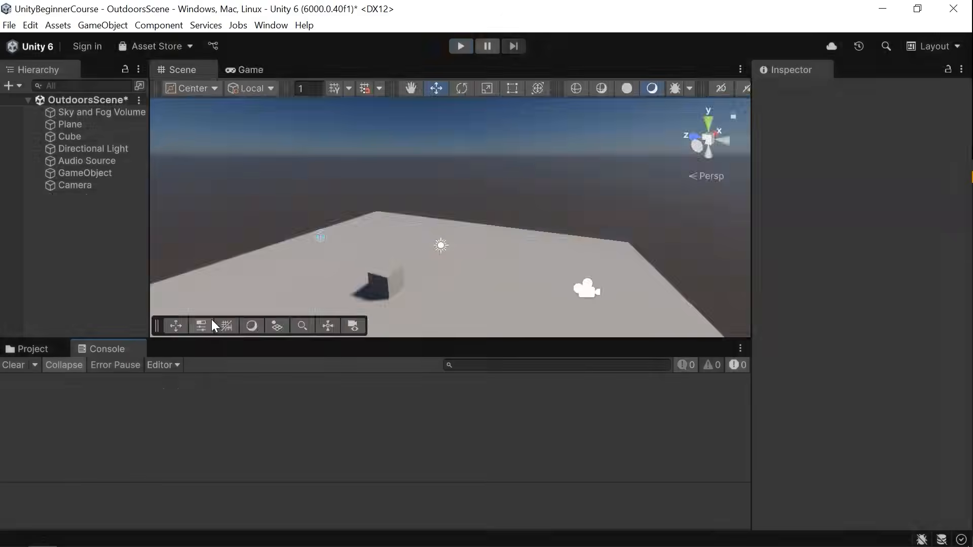
# Return to the code editor and review the SimpleCode script.
pyautogui.hotkey('alt', 'Tab')
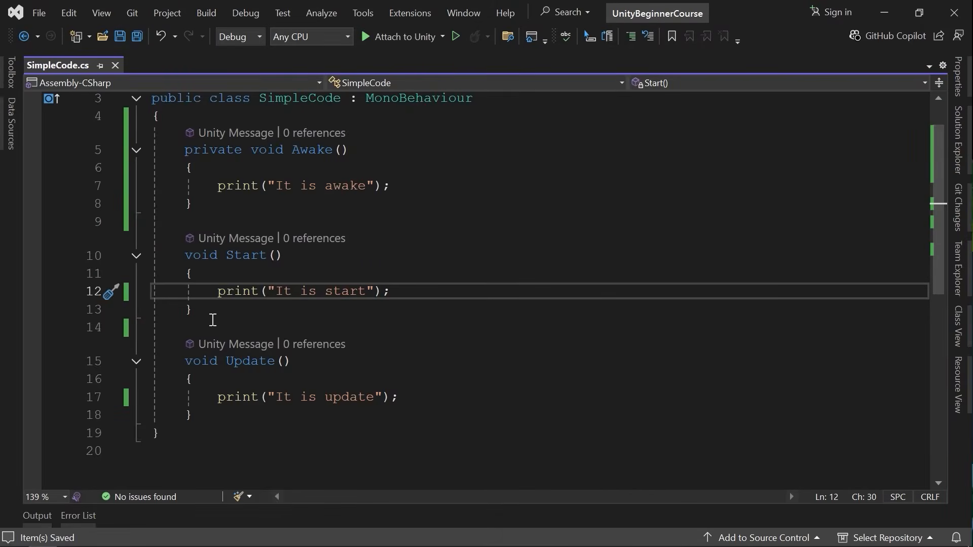
pyautogui.scroll(1, 494, 300)
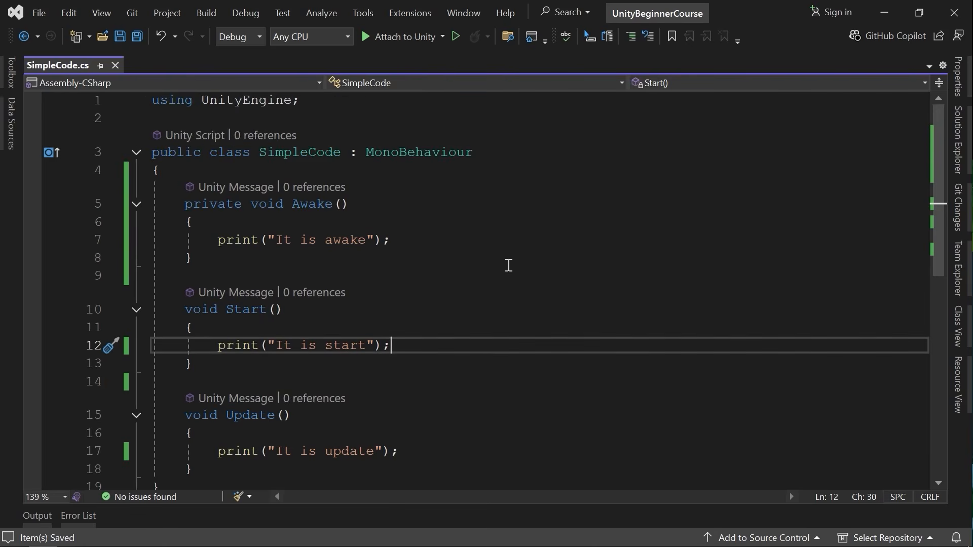
pyautogui.scroll(-1, 509, 286)
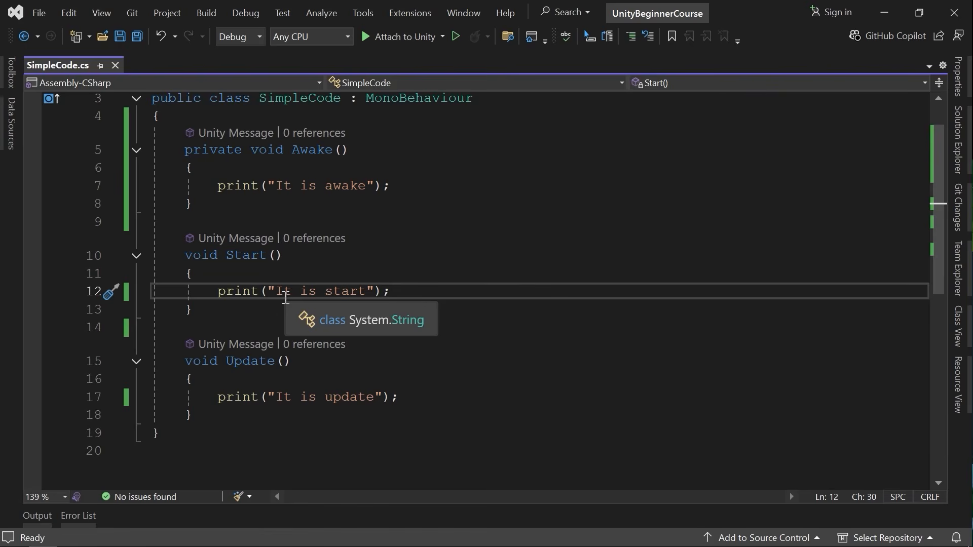
pyautogui.scroll(1, 446, 193)
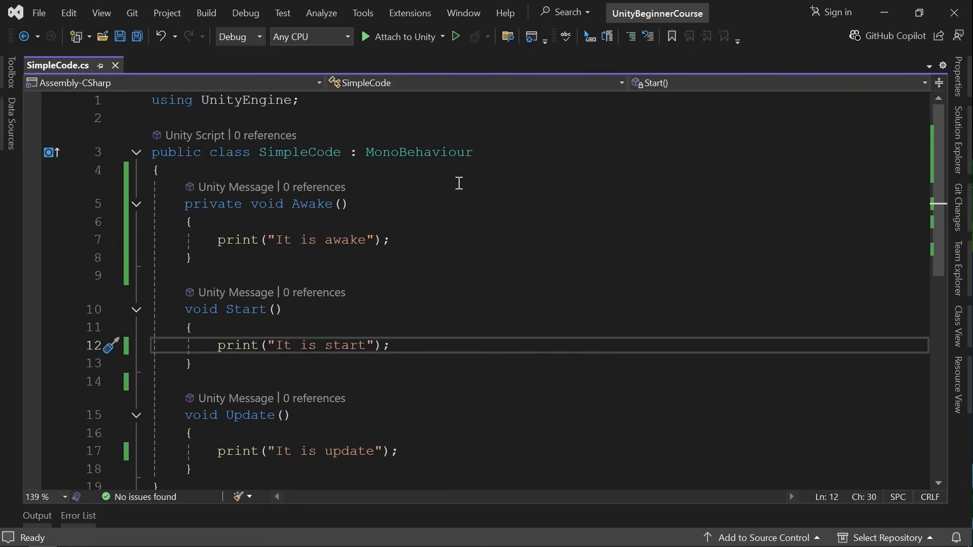
pyautogui.moveTo(395, 159)
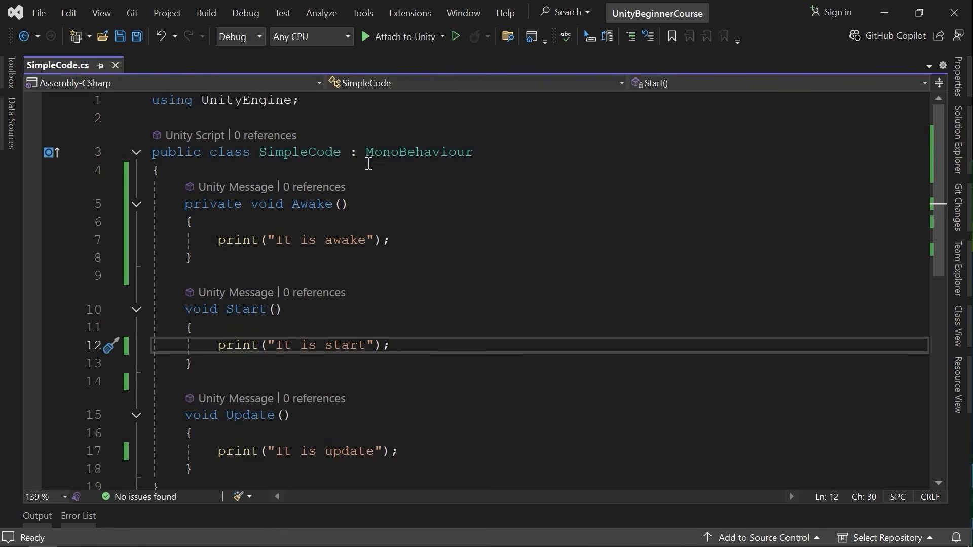